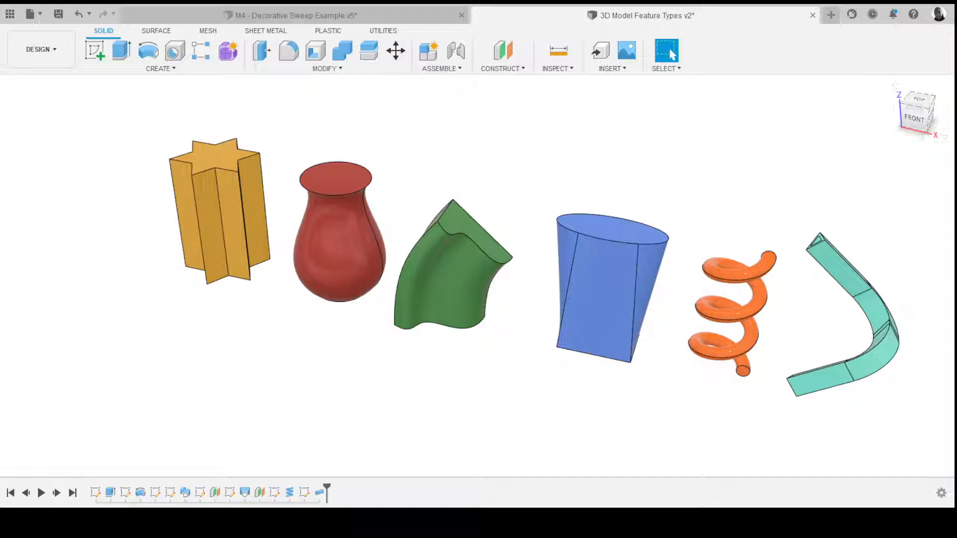
- Switch to the M4 - Decorative Sweep Example design and examine its swept moulding, curved path and dimensioned profile sketch
key("ctrl+Tab")
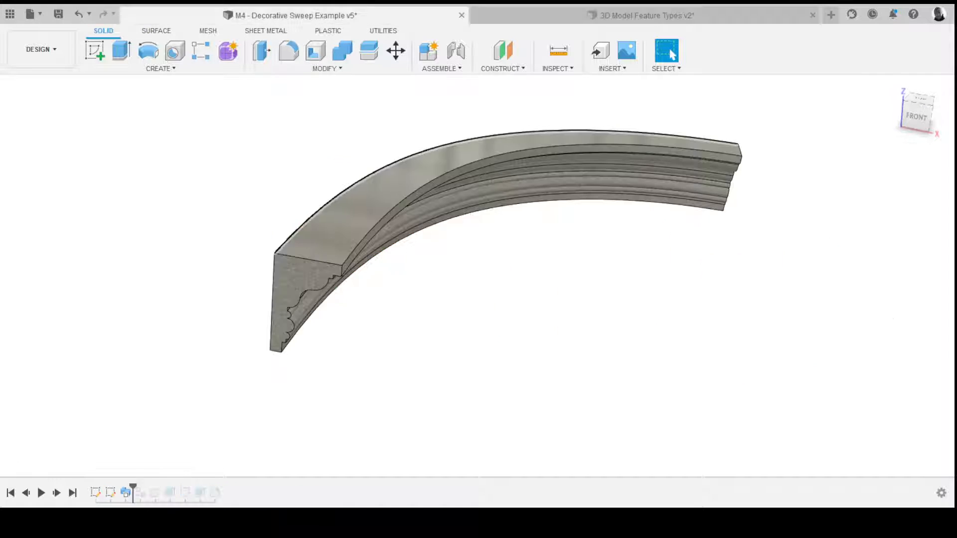
middle_click_drag(601, 355, 690, 181, "shift")
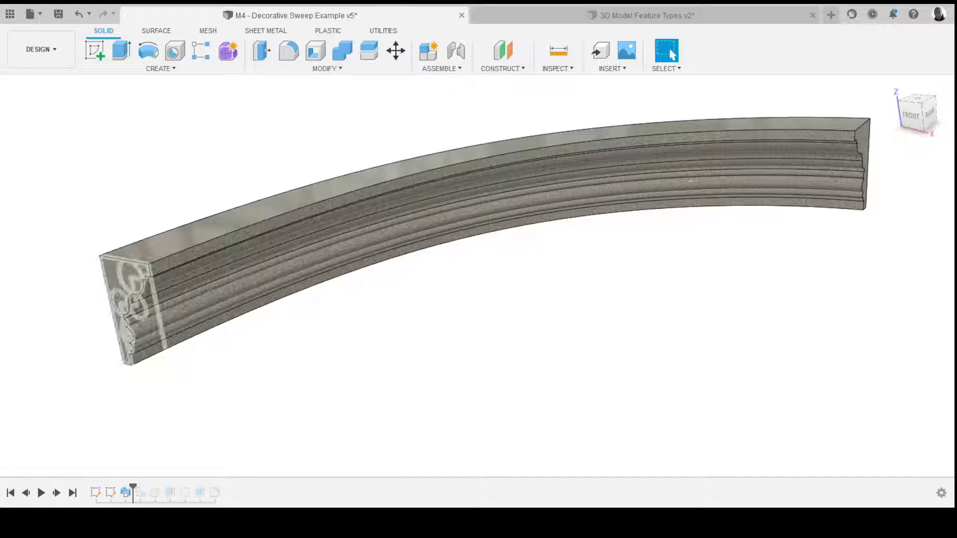
mouse_move(535, 228)
middle_mouse_down("shift")
mouse_move(658, 228)
mouse_move(694, 214)
mouse_move(623, 229)
mouse_move(638, 223)
middle_mouse_up("shift")
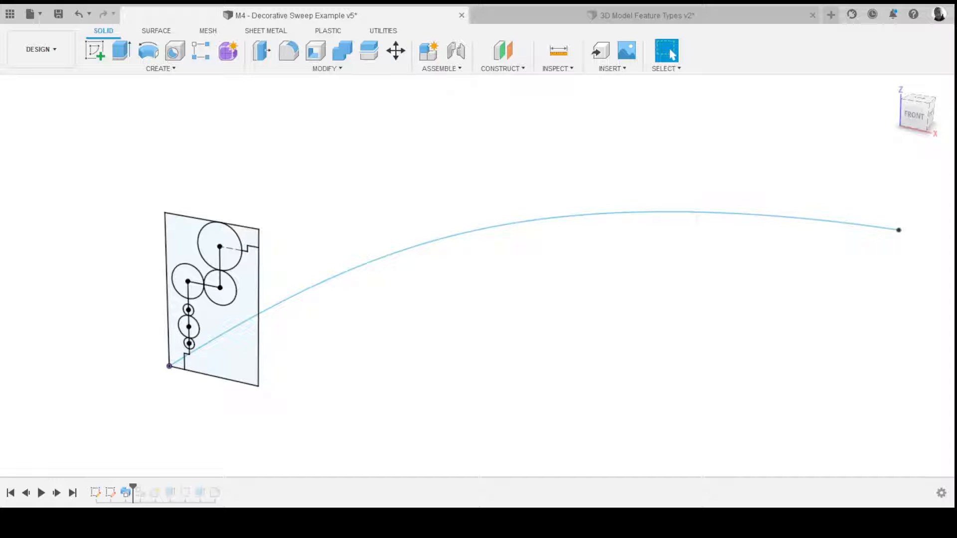
middle_click_drag(635, 222, 698, 222, "shift")
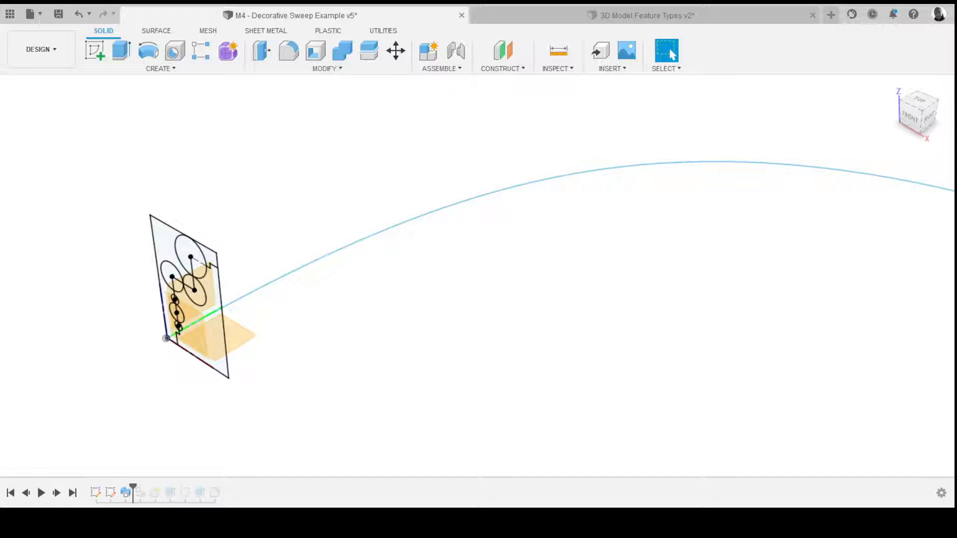
left_click(95, 492)
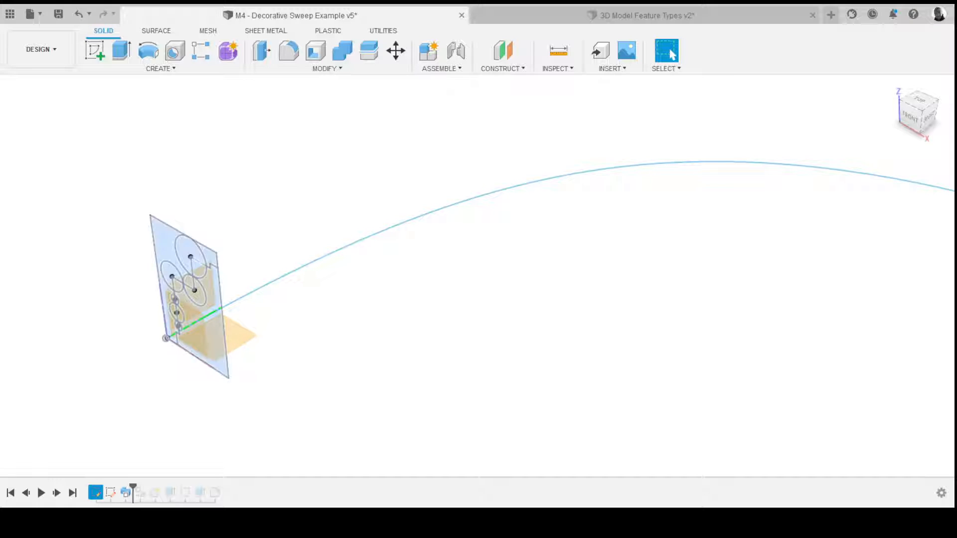
double_click(95, 492)
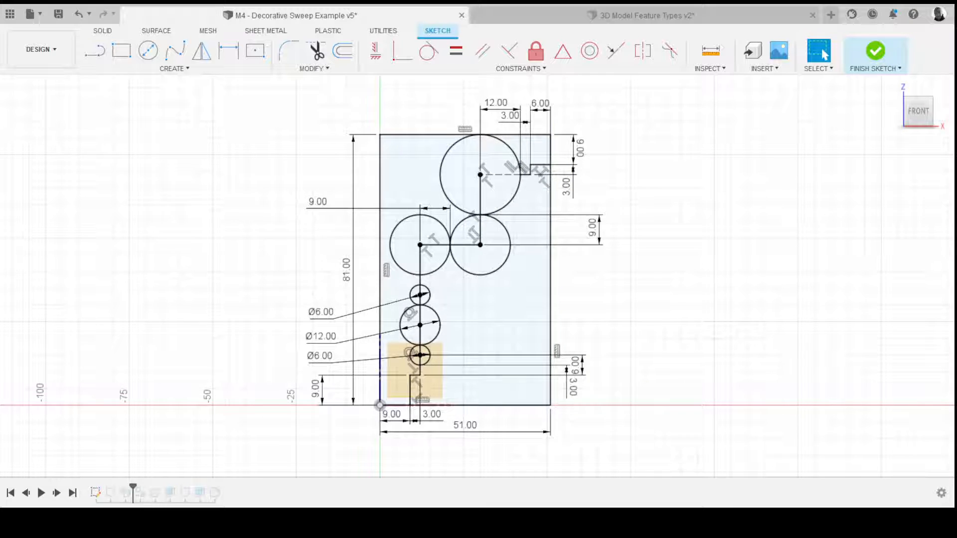
- Create a new design and sketch a tall rectangle on the front plane with its lower-left corner at the origin
left_click(830, 15)
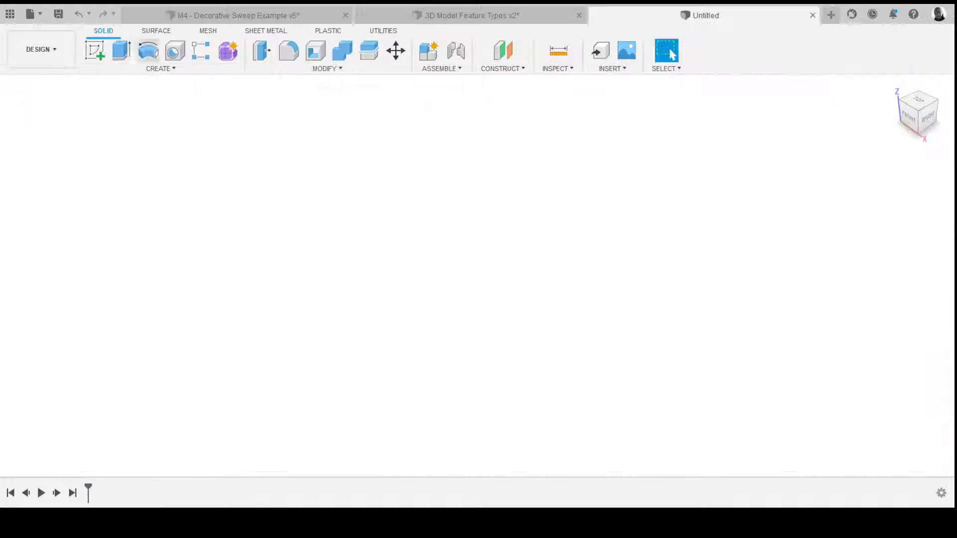
left_click(501, 249)
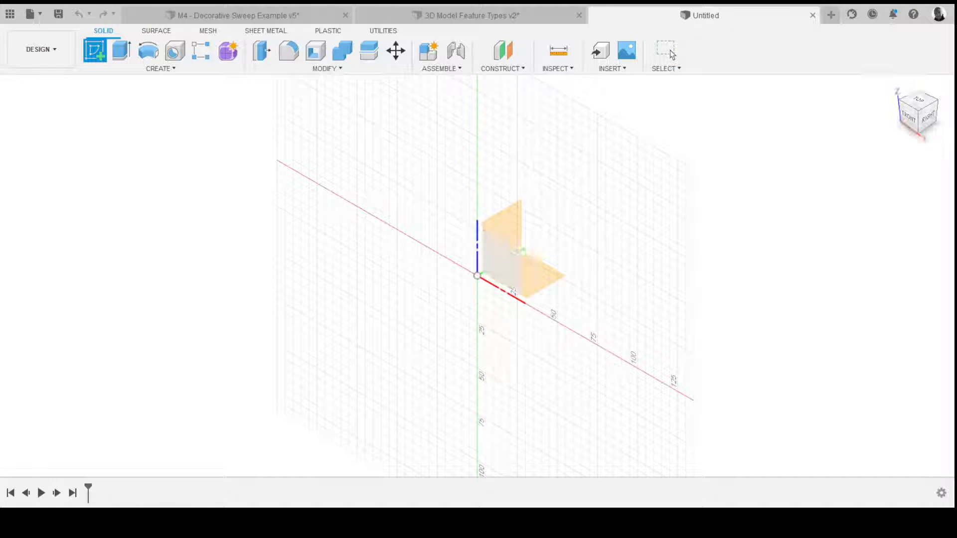
key("r")
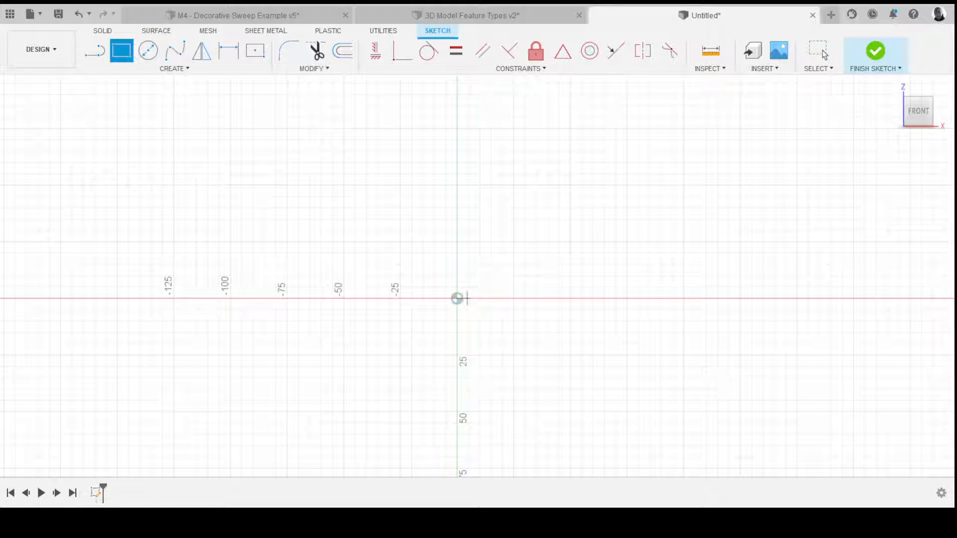
left_click(456, 298)
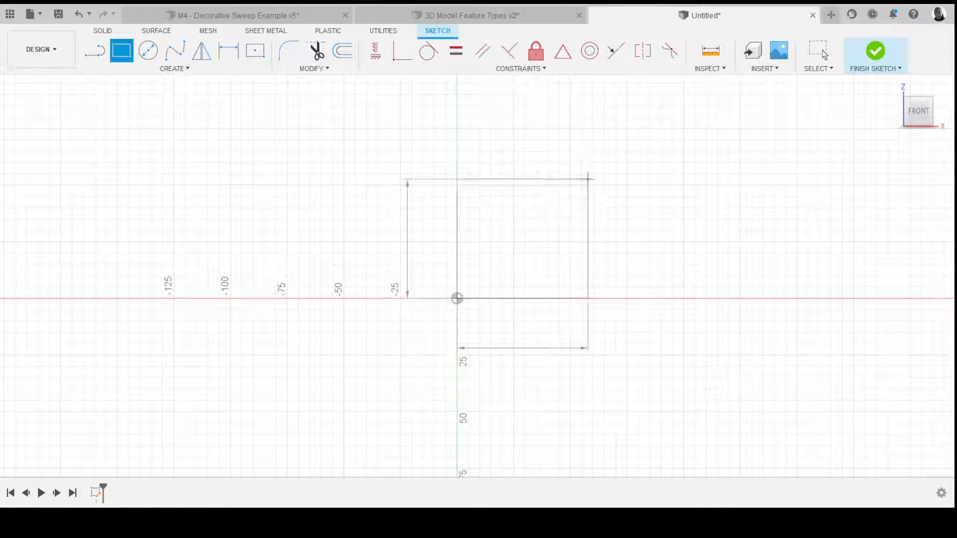
scroll(564, 233, "down", 3)
scroll(577, 182, "up", 3)
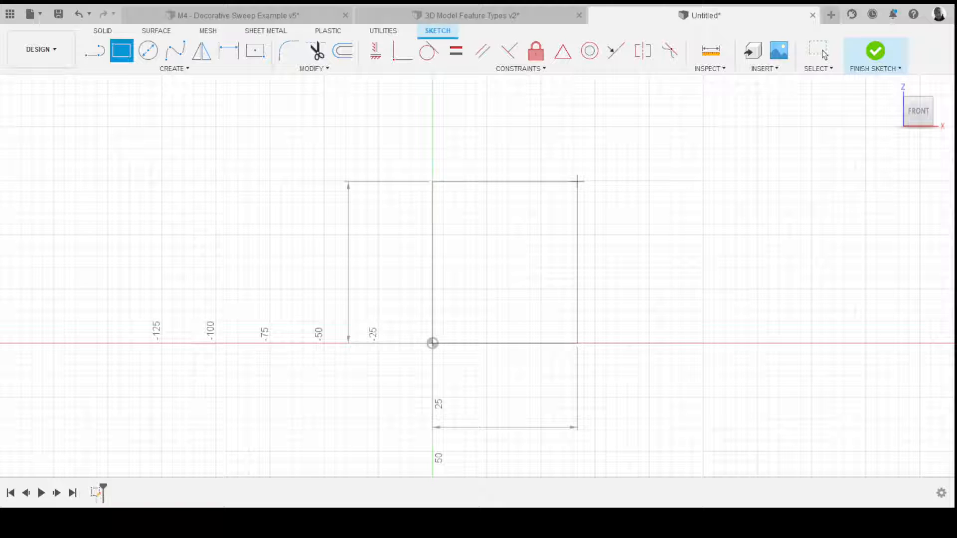
left_click(597, 108)
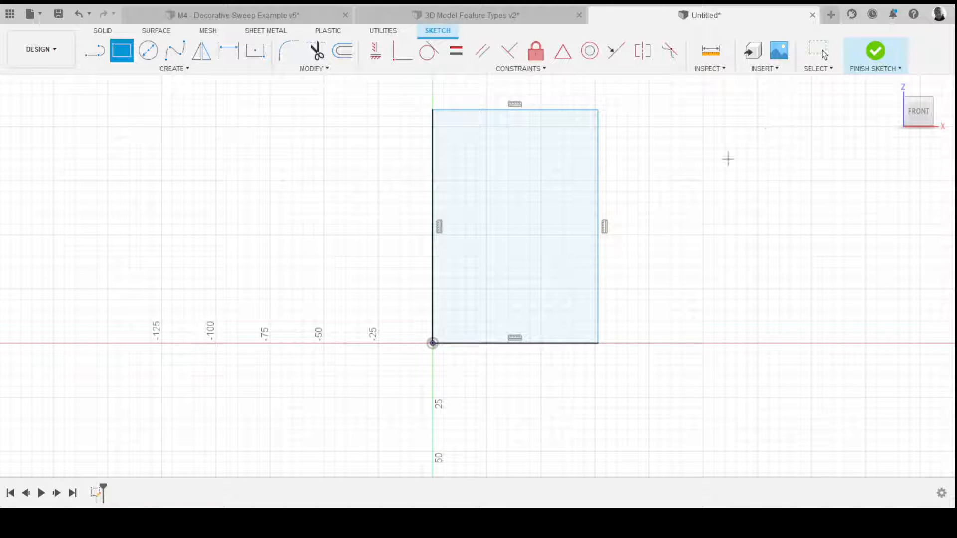
- Draw a wavy five-point fit point spline inside the rectangle, running from its upper edge to its lower edge
left_click(175, 50)
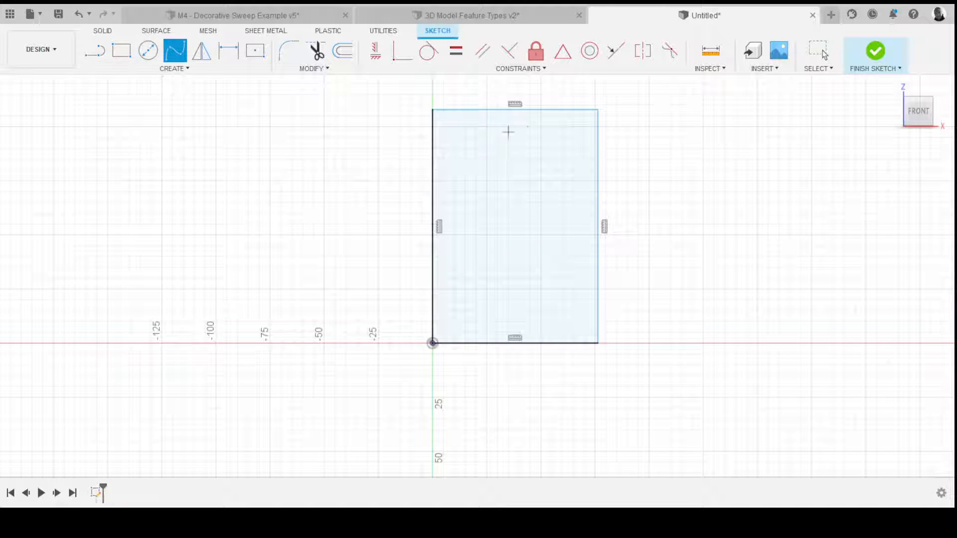
left_click(571, 109)
left_click(526, 172)
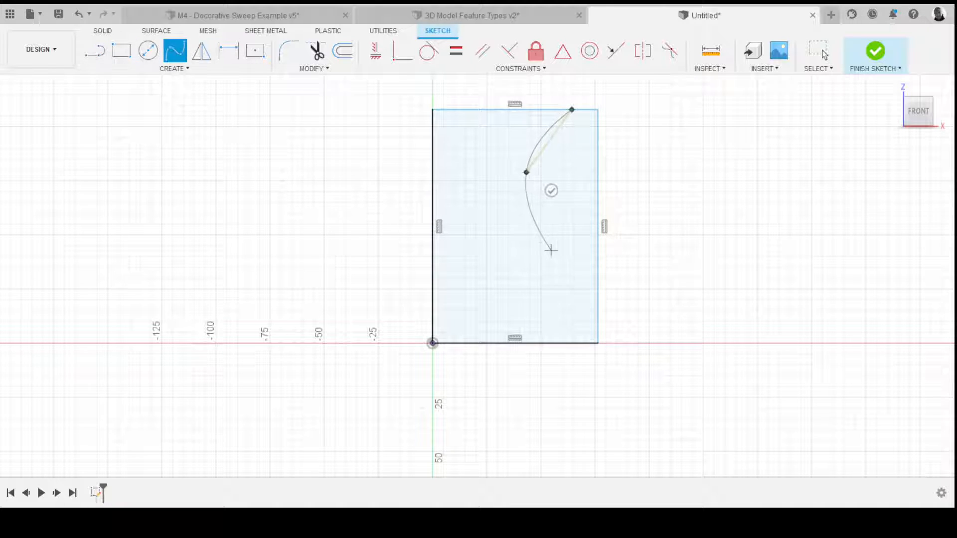
left_click(542, 241)
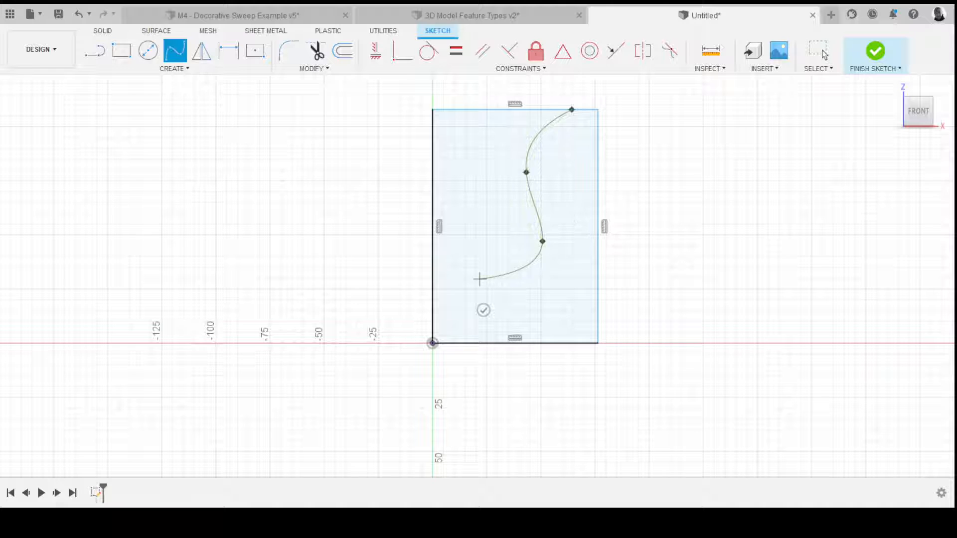
left_click(479, 279)
left_click(463, 343)
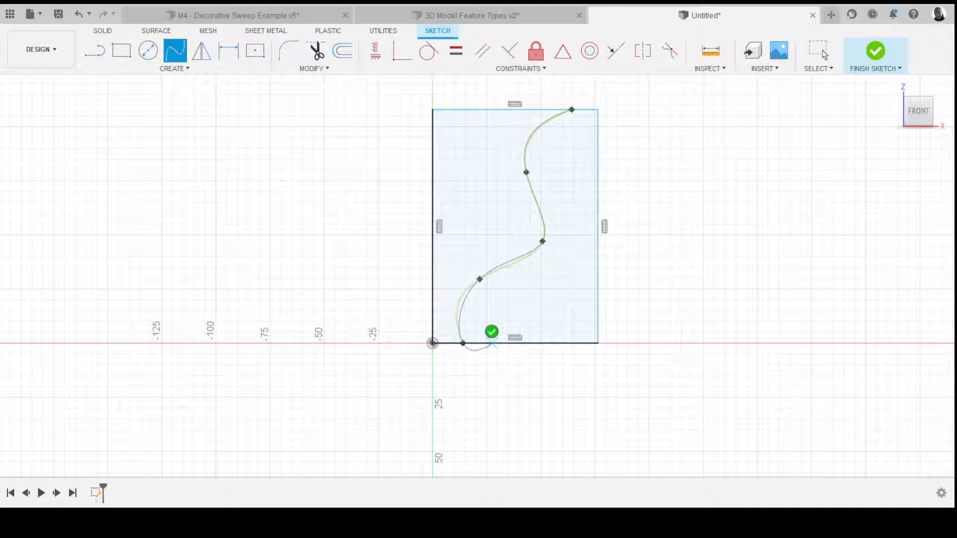
left_click(491, 331)
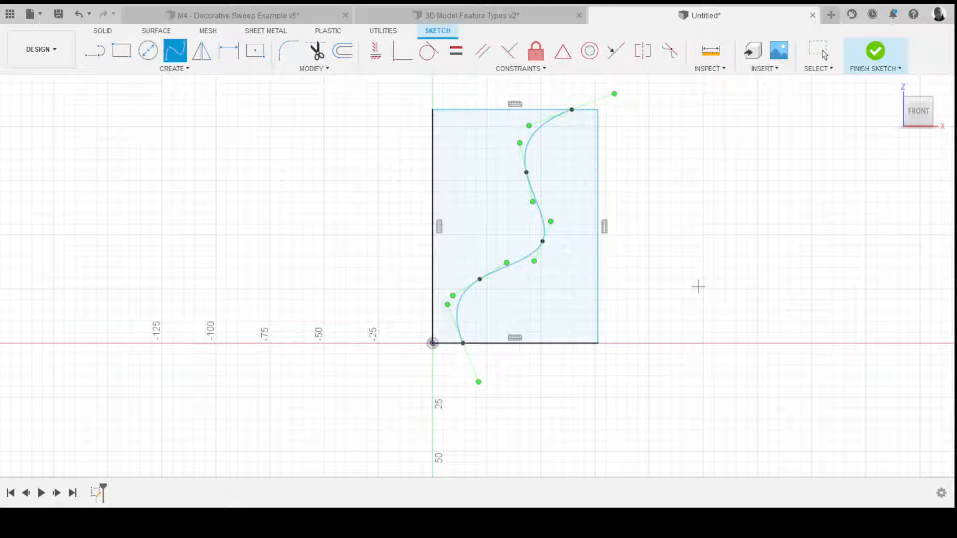
key("Escape")
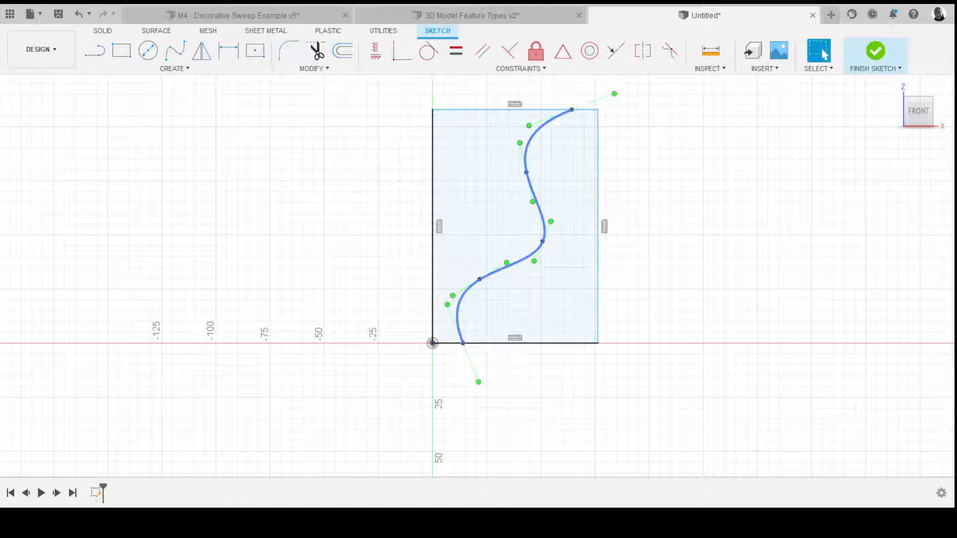
- Straighten the tangent handles at both spline ends and constrain them vertical with the Horizontal/Vertical constraint
left_click_drag(529, 125, 571, 144)
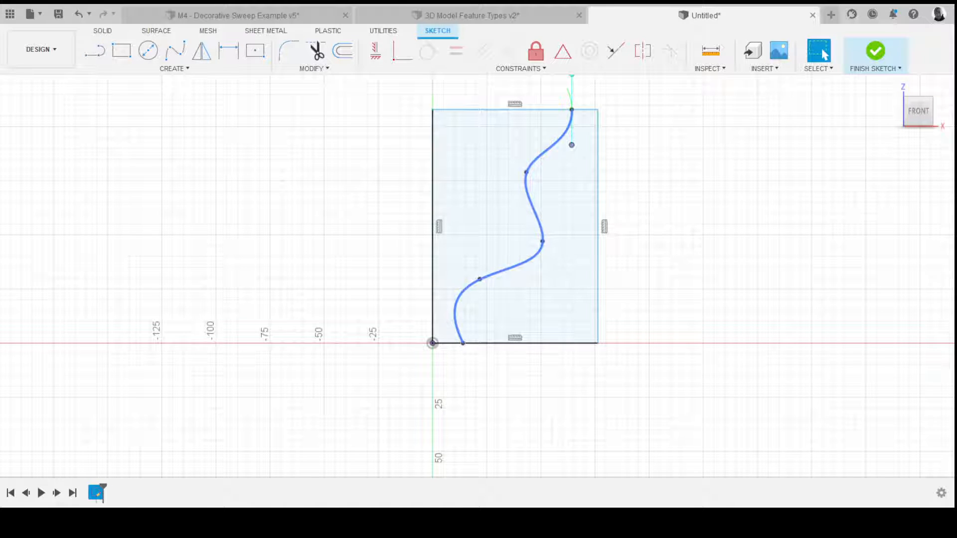
left_click(455, 304)
left_click_drag(483, 384, 466, 387)
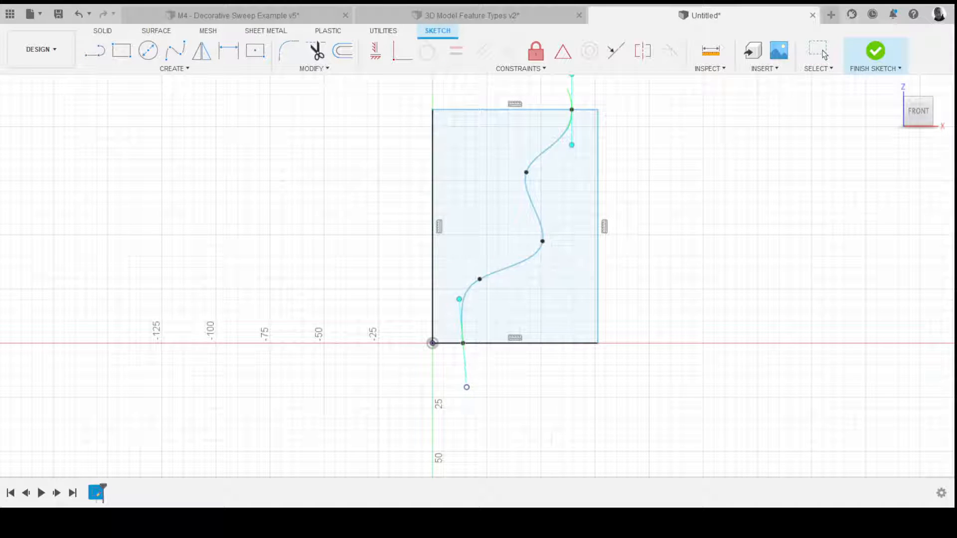
left_click(465, 365)
left_click(375, 50)
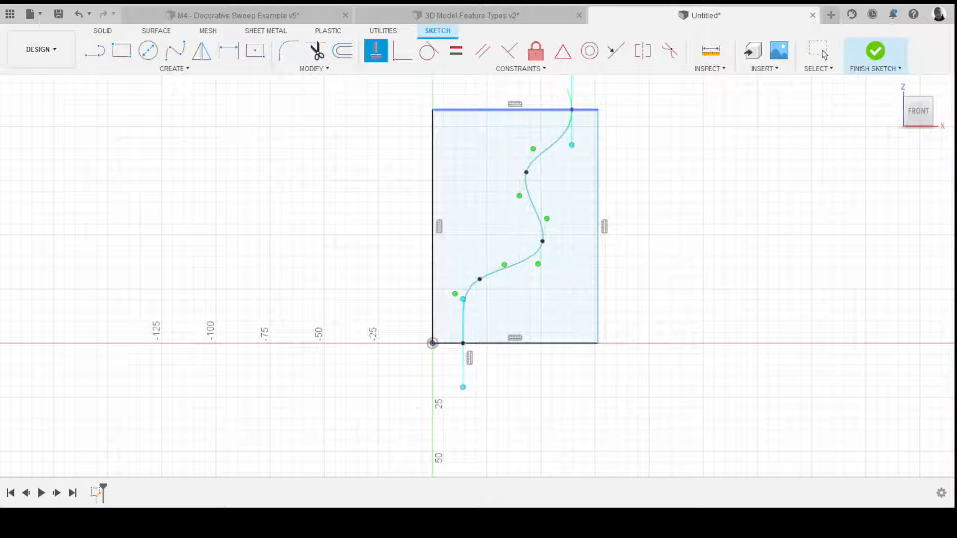
left_click(571, 125)
key("Escape")
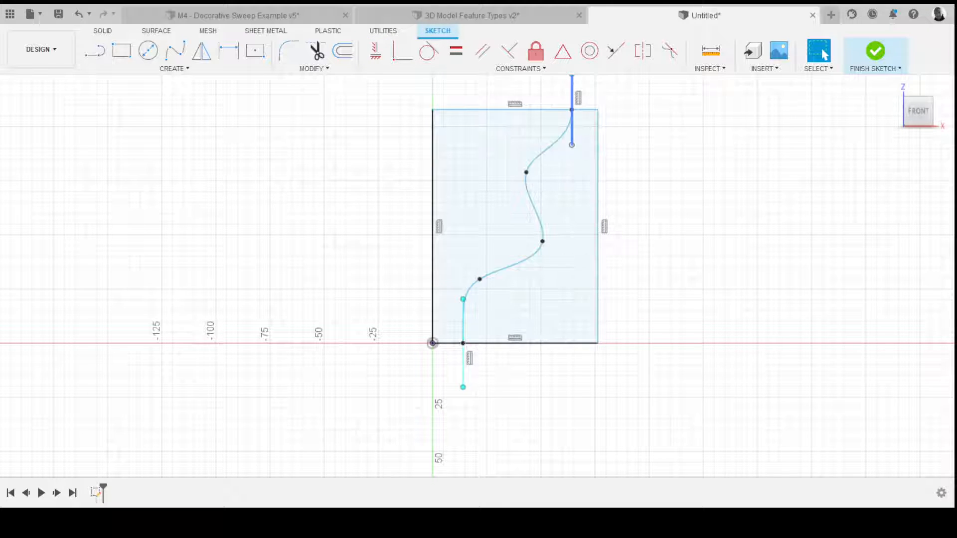
- Lengthen the spline's upper tangent handle and shift its middle fit point toward the rectangle's left side to smooth the curve
left_click_drag(571, 145, 572, 159)
left_click_drag(542, 241, 528, 240)
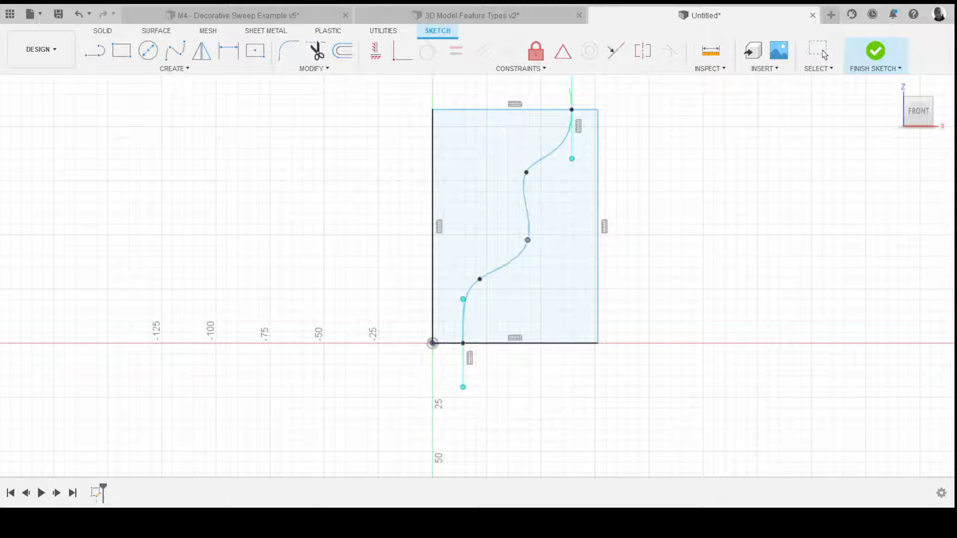
left_click(823, 54)
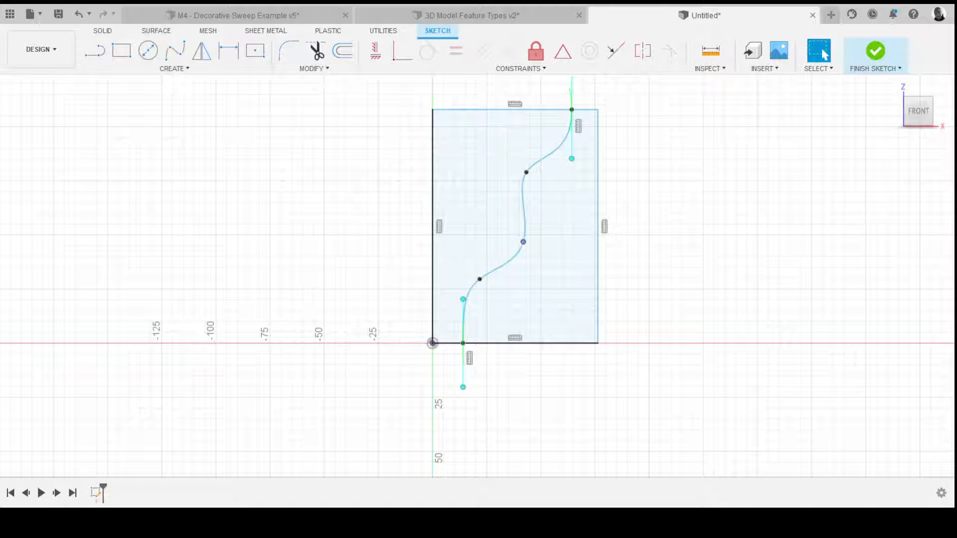
scroll(270, 272, "down", 2)
scroll(410, 168, "up", 3)
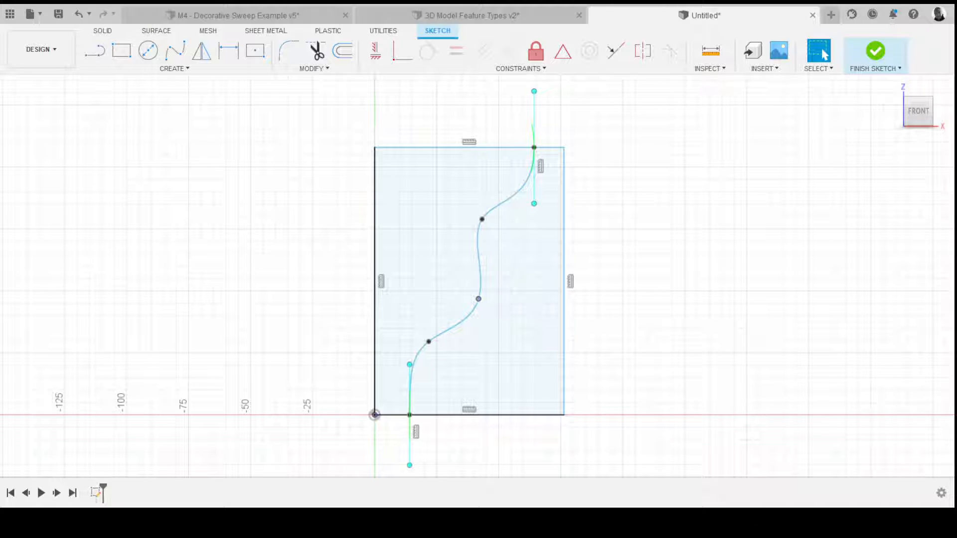
scroll(561, 269, "down", 5)
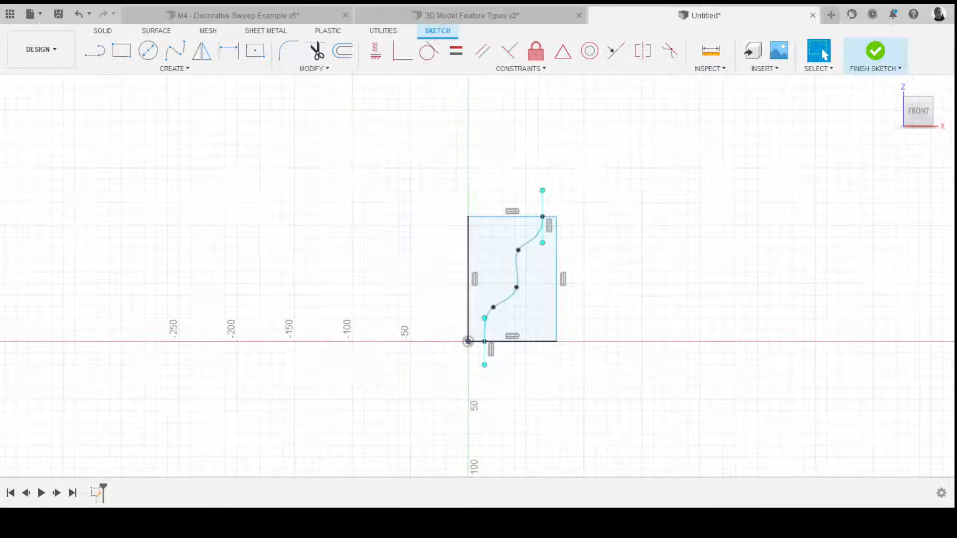
middle_click_drag(561, 269, 531, 272)
scroll(555, 276, "up", 4)
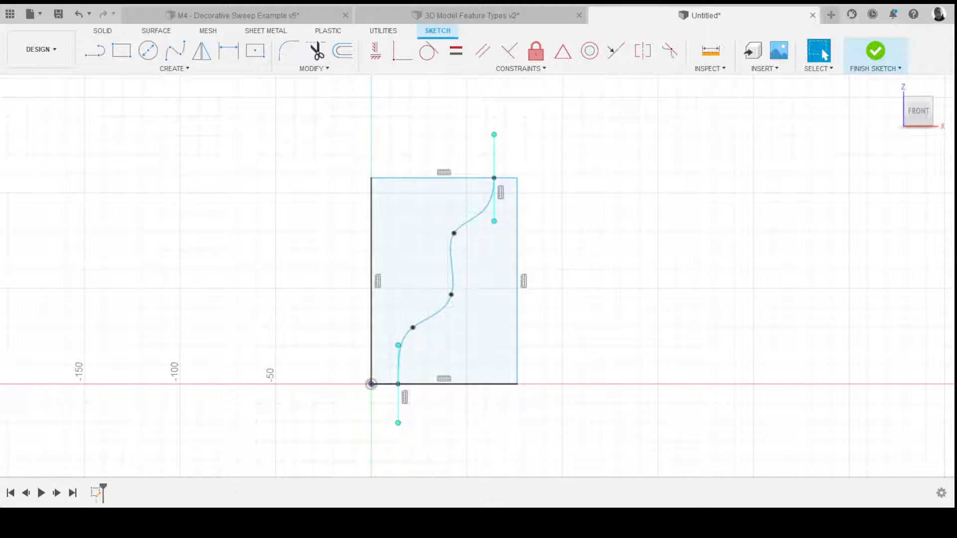
- Finish the profile sketch and start a new sketch on the horizontal XY plane
left_click(875, 52)
middle_click_drag(438, 276, 447, 279, "shift")
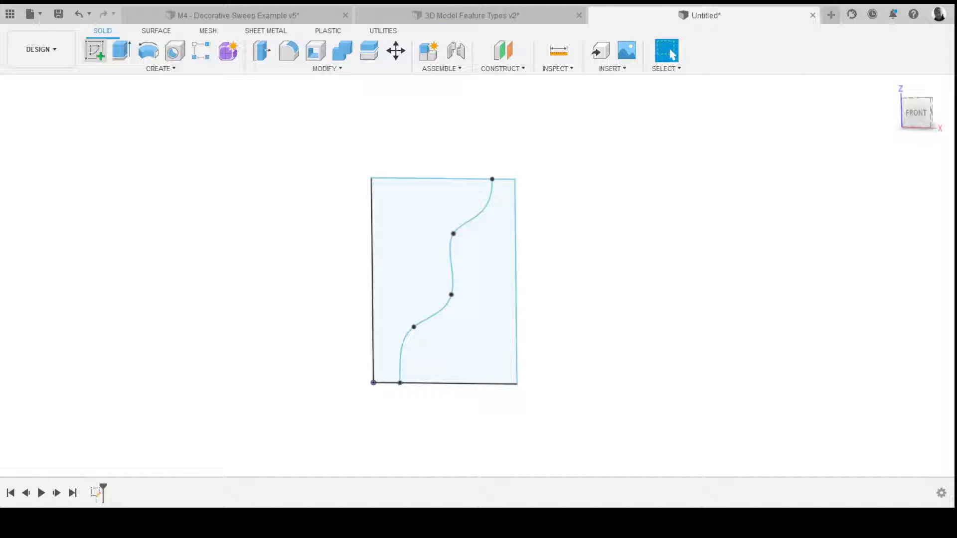
left_click(95, 50)
mouse_move(479, 269)
middle_mouse_down("shift")
mouse_move(552, 232)
mouse_move(610, 244)
mouse_move(596, 241)
middle_mouse_up("shift")
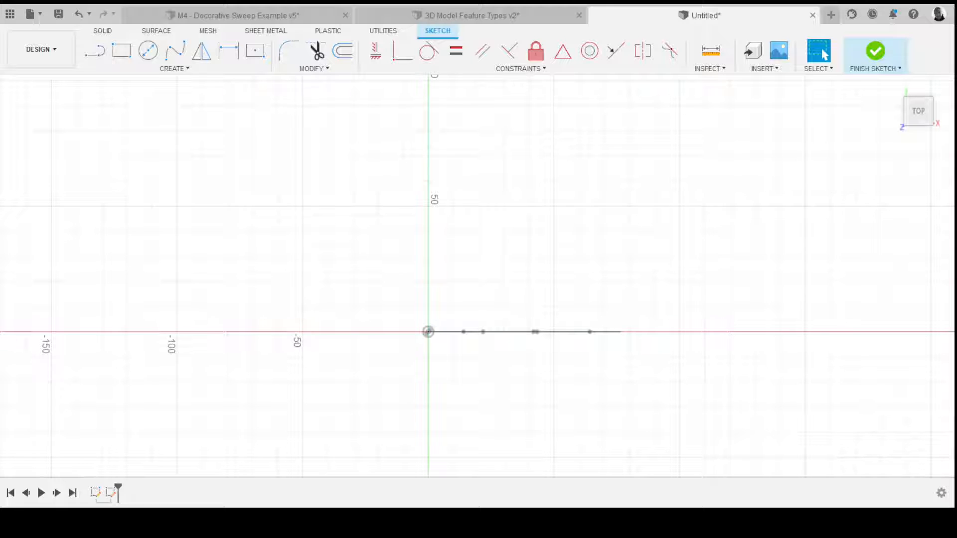
- Draw a two-point fit point spline for the sweep path from the origin diagonally away from the profile
left_click(175, 50)
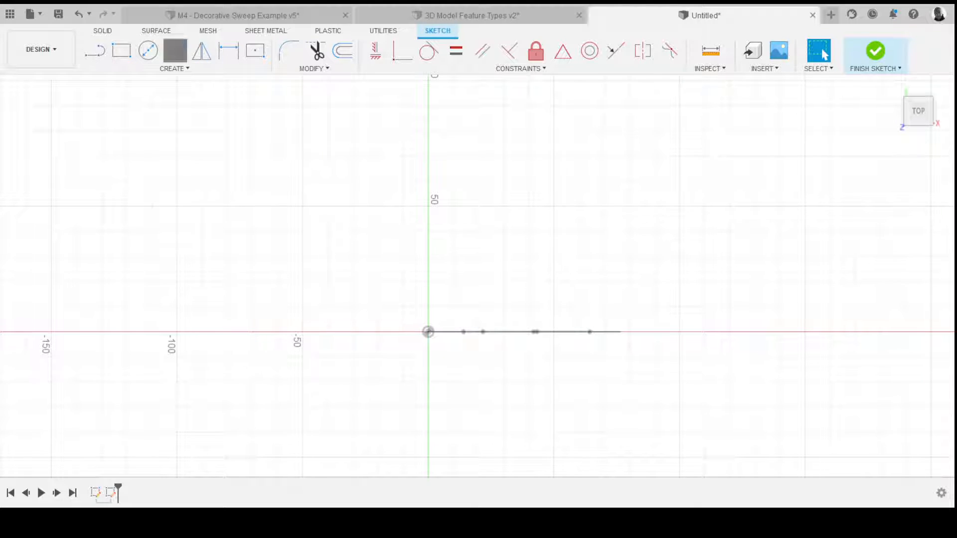
scroll(335, 323, "down", 3)
scroll(335, 323, "down", 2)
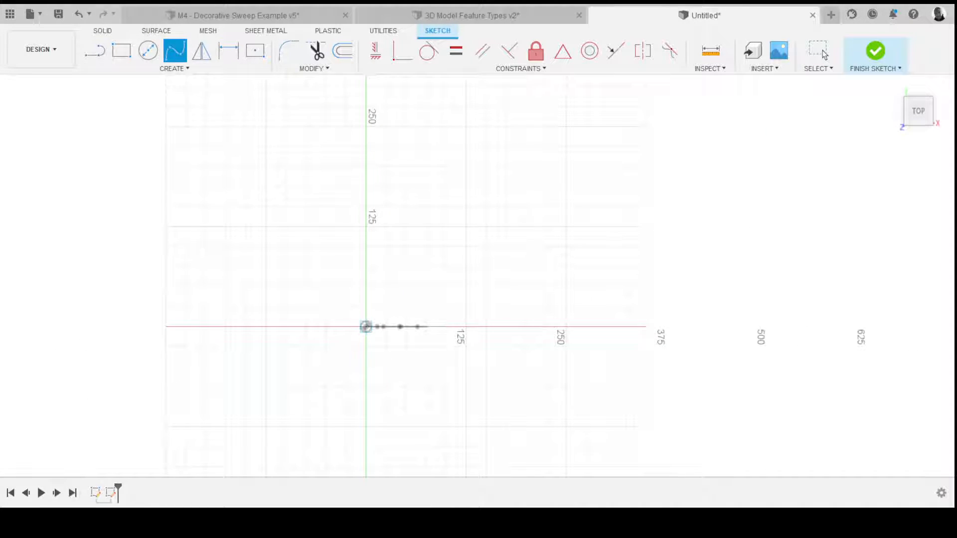
left_click(366, 326)
left_click(452, 114)
left_click(480, 125)
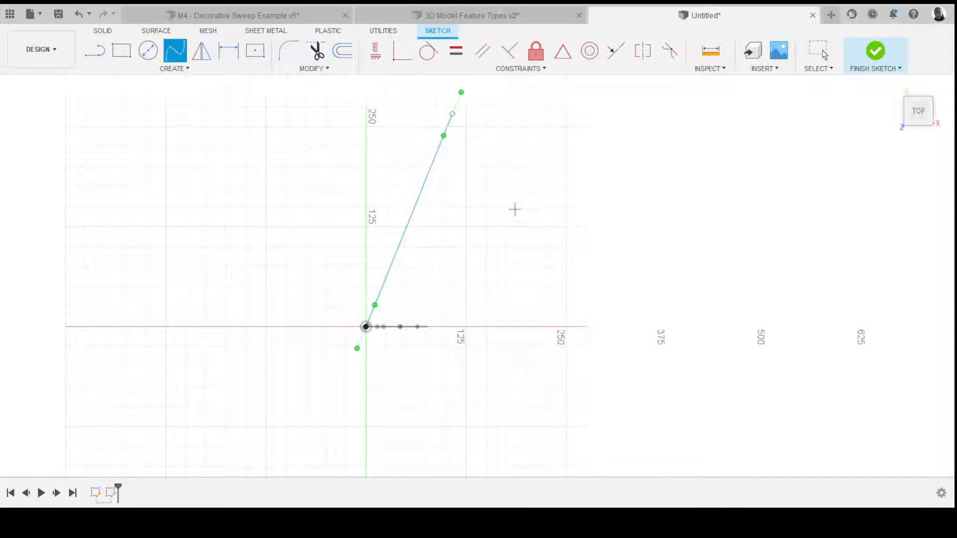
scroll(442, 253, "up", 2)
key("Escape")
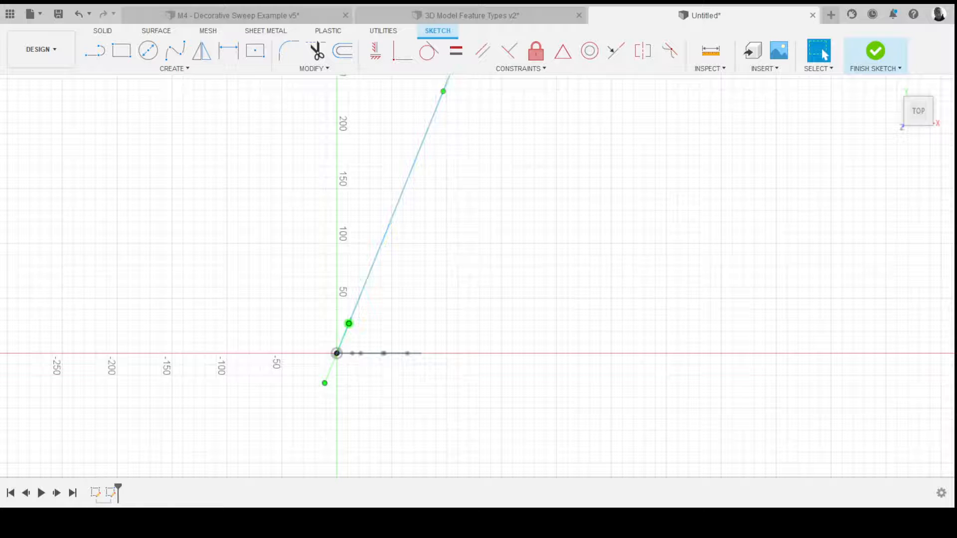
- Bend the path spline into a curve by aligning its tangent handle at the origin with the Y axis
left_click_drag(325, 383, 336, 403)
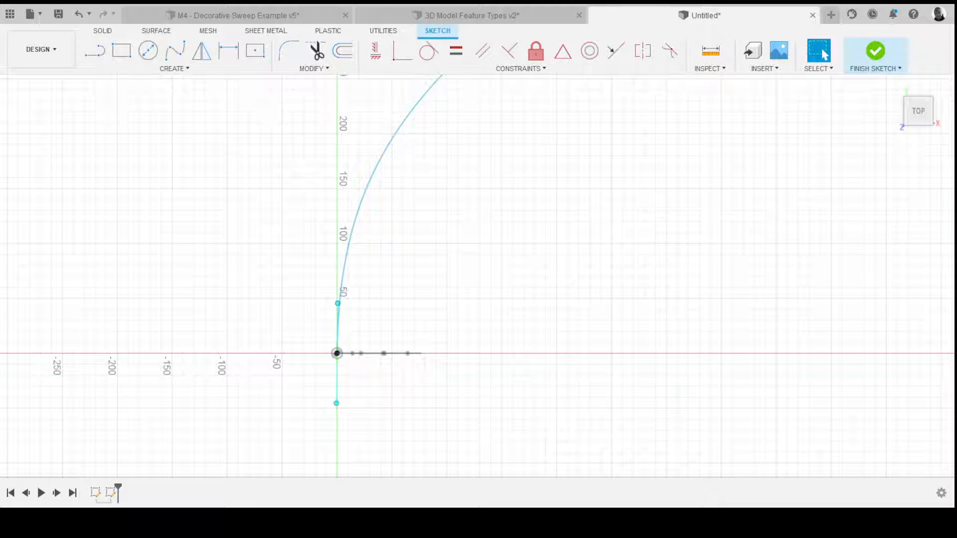
scroll(400, 253, "down", 1)
mouse_move(405, 299)
middle_mouse_down("shift")
mouse_move(401, 253)
mouse_move(324, 214)
mouse_move(297, 204)
mouse_move(259, 212)
mouse_move(249, 231)
mouse_move(339, 219)
mouse_move(424, 184)
mouse_move(393, 177)
mouse_move(339, 202)
middle_mouse_up("shift")
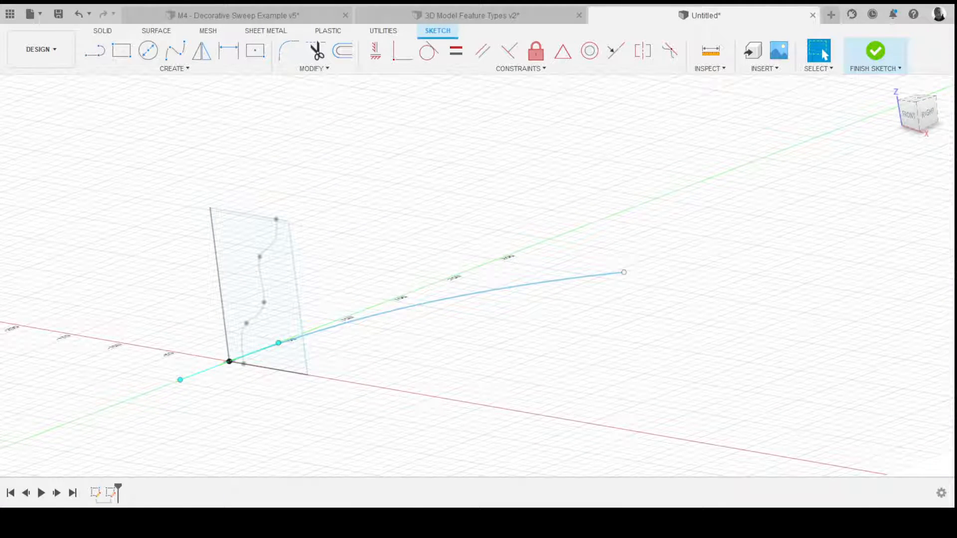
- Finish the sketch containing the curved path spline
middle_click_drag(393, 247, 384, 248, "shift")
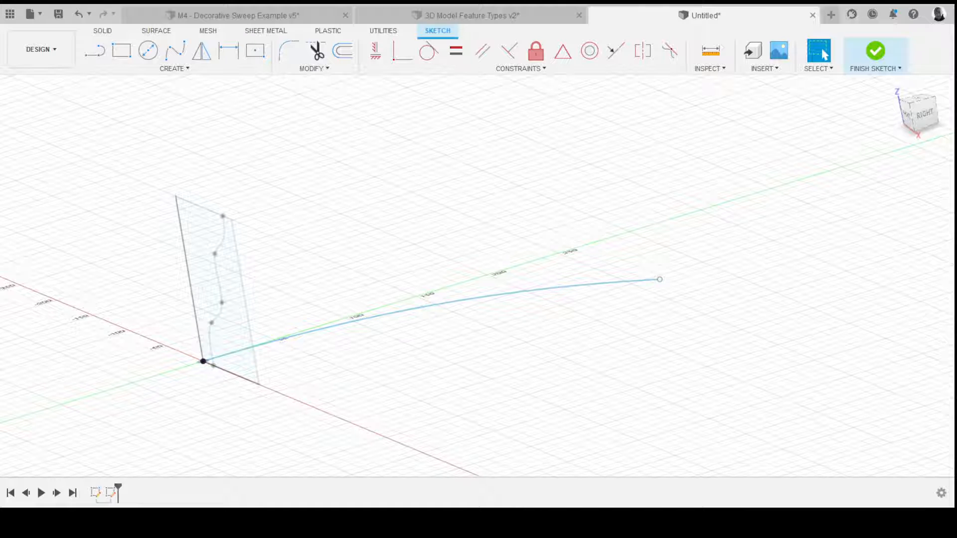
mouse_move(419, 234)
middle_mouse_down("shift")
mouse_move(412, 192)
mouse_move(423, 244)
middle_mouse_up("shift")
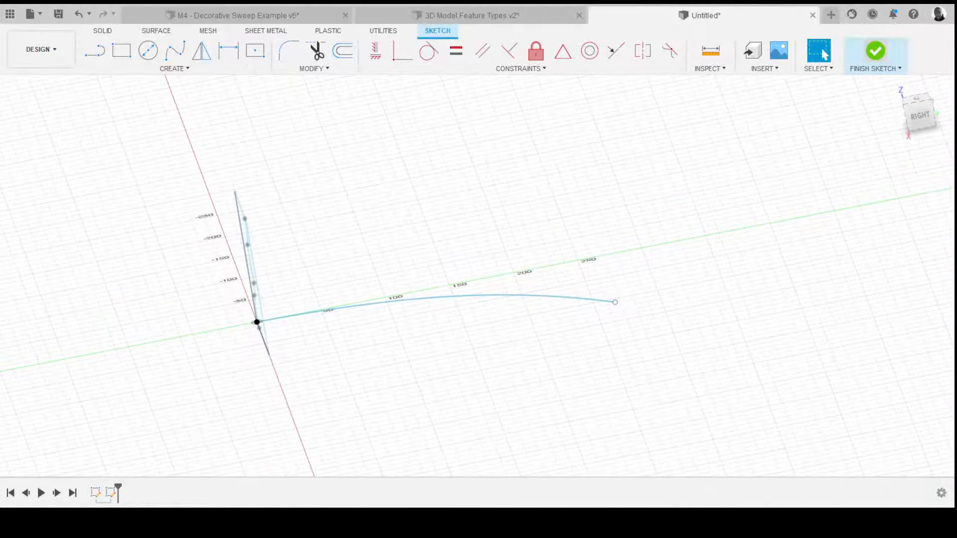
left_click(875, 51)
- Sweep the shaded wavy profile region along the curved path spline to form the moulding
mouse_move(388, 279)
middle_mouse_down("shift")
mouse_move(427, 252)
mouse_move(524, 251)
mouse_move(513, 205)
mouse_move(483, 205)
mouse_move(513, 225)
mouse_move(517, 145)
mouse_move(518, 164)
middle_mouse_up("shift")
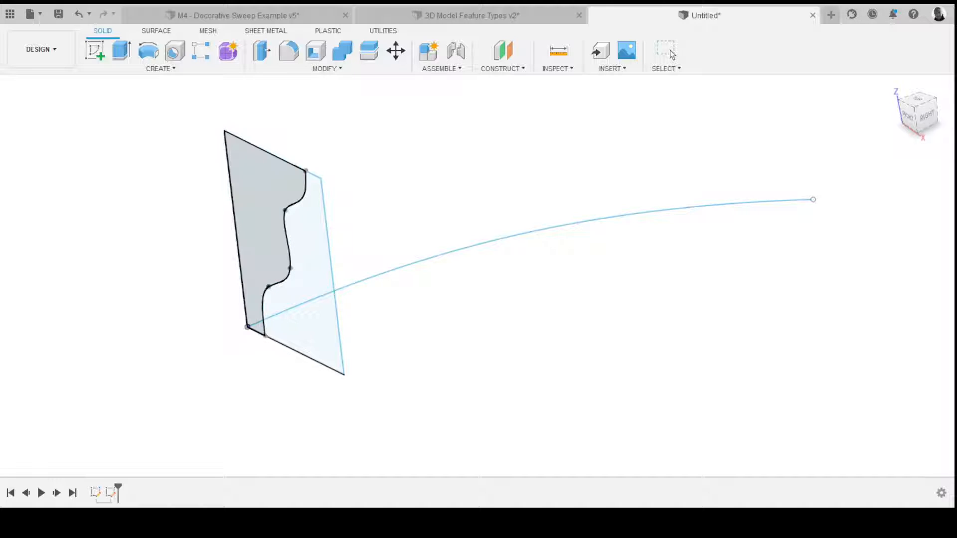
middle_click_drag(517, 162, 499, 164, "shift")
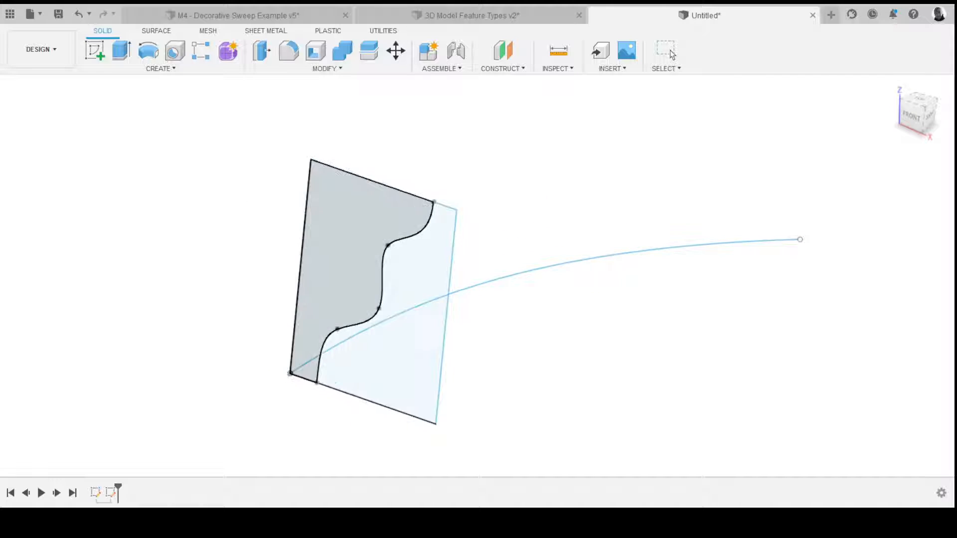
middle_click_drag(499, 164, 505, 164, "shift")
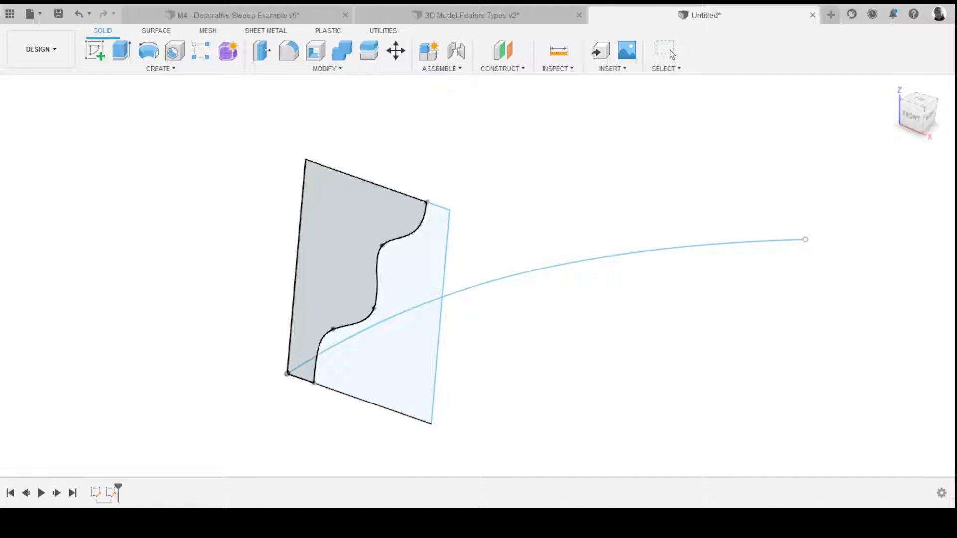
left_click(339, 240)
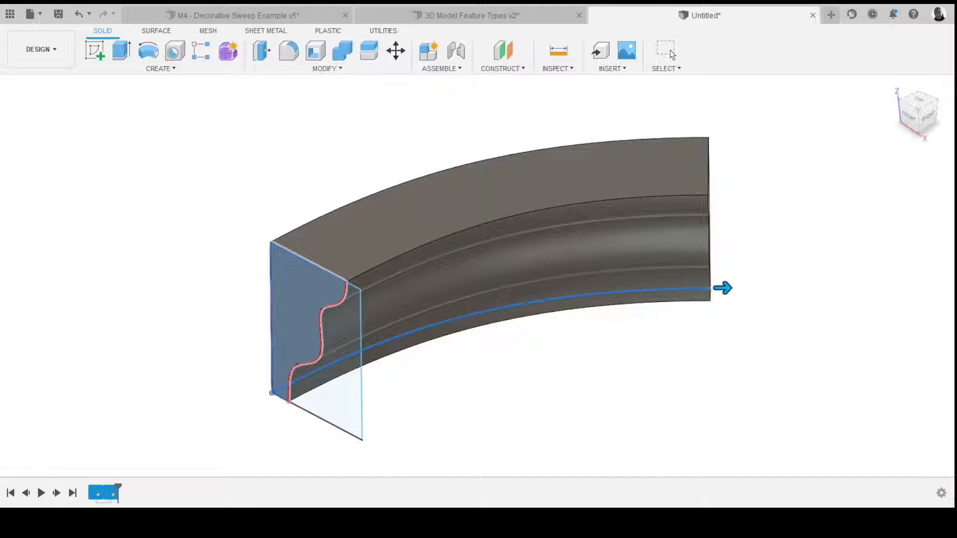
mouse_move(475, 237)
middle_mouse_down("shift")
mouse_move(491, 232)
mouse_move(483, 227)
mouse_move(504, 187)
mouse_move(492, 175)
mouse_move(451, 219)
mouse_move(461, 226)
middle_mouse_up("shift")
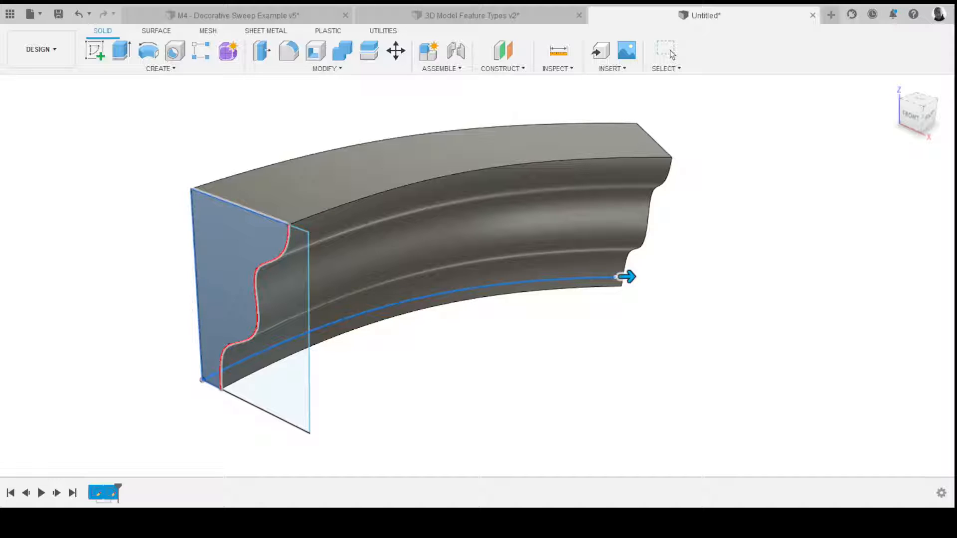
middle_click_drag(466, 257, 480, 287, "shift")
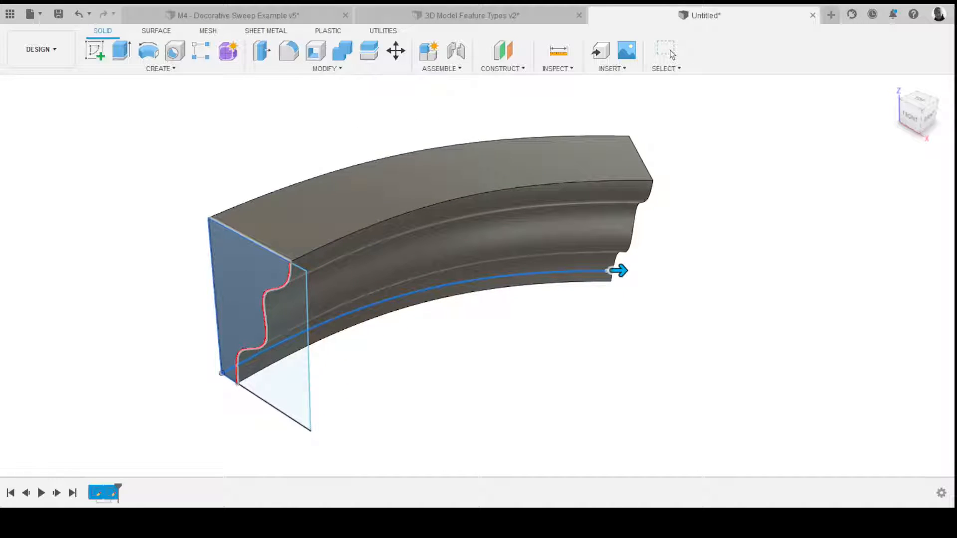
middle_click_drag(480, 287, 480, 327, "shift")
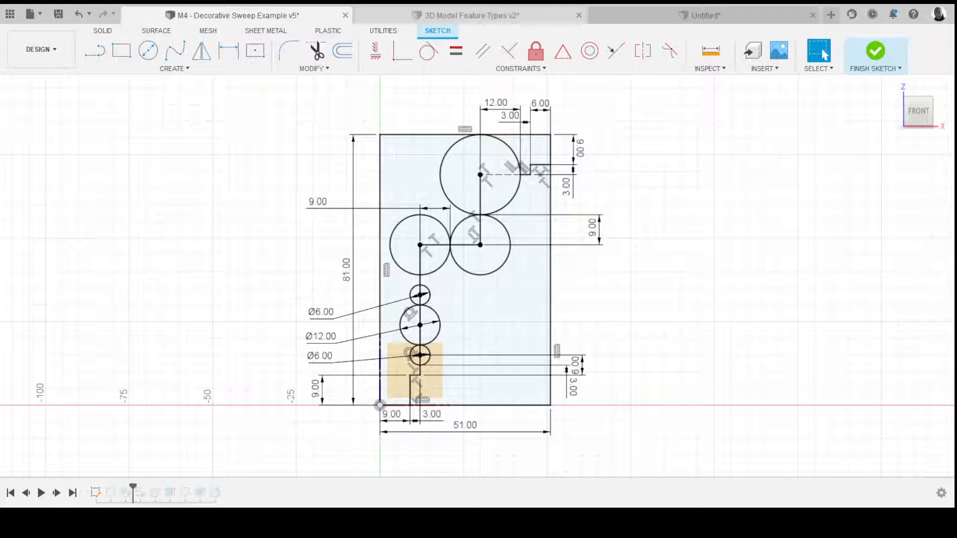
- Look over the 3D Model Feature Types examples, and examine the moulding and its matching template in M4 - Decorative Sweep Example
left_click(470, 15)
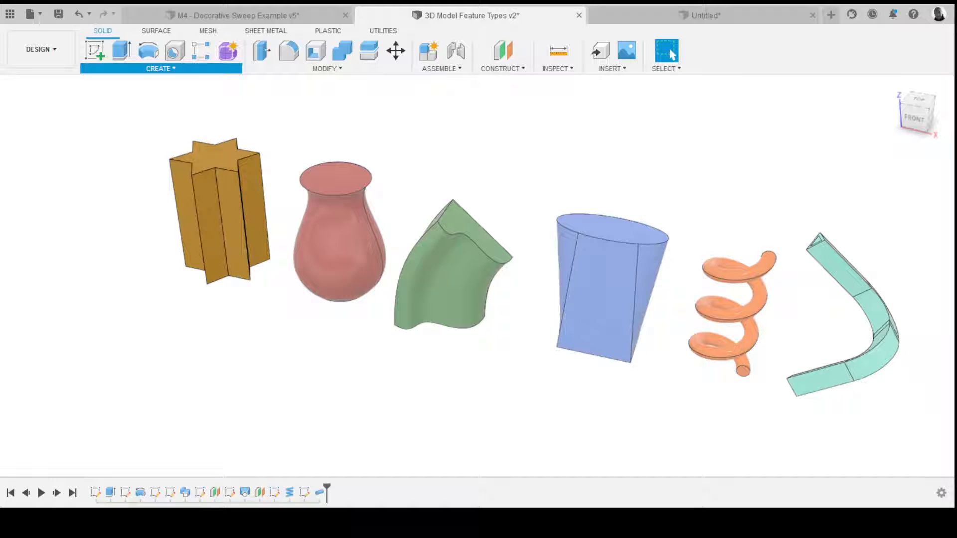
left_click(238, 15)
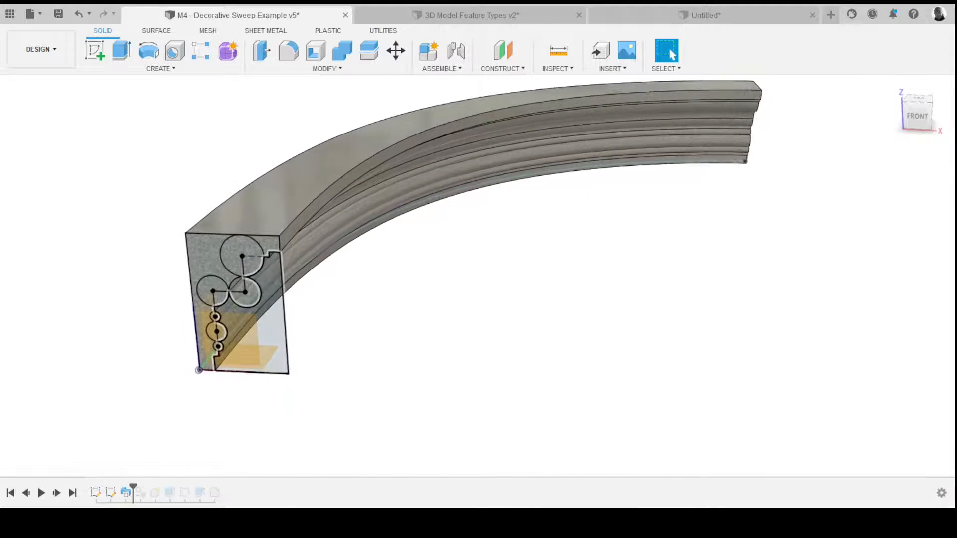
scroll(156, 240, "up", 3)
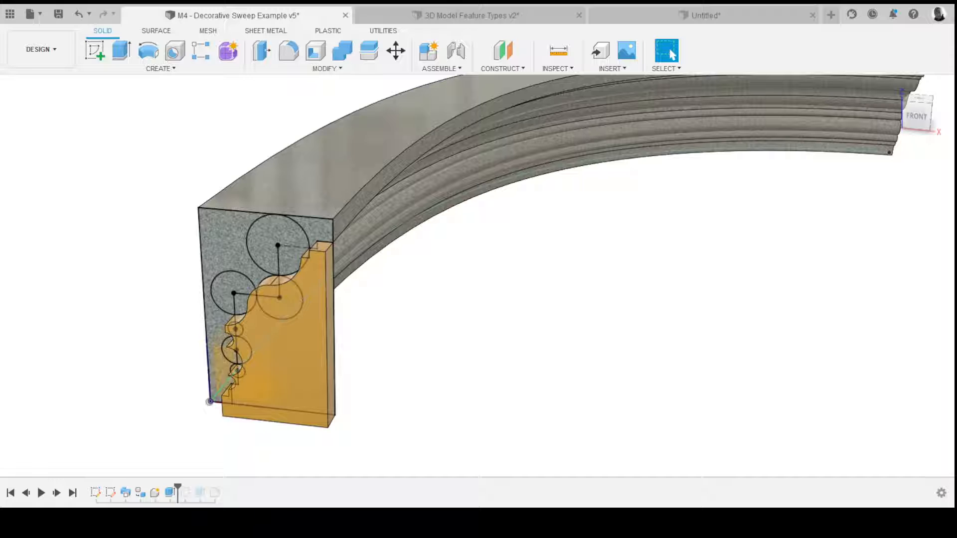
middle_click_drag(407, 294, 473, 319, "shift")
scroll(408, 294, "up", 1)
middle_click_drag(309, 324, 279, 309, "shift")
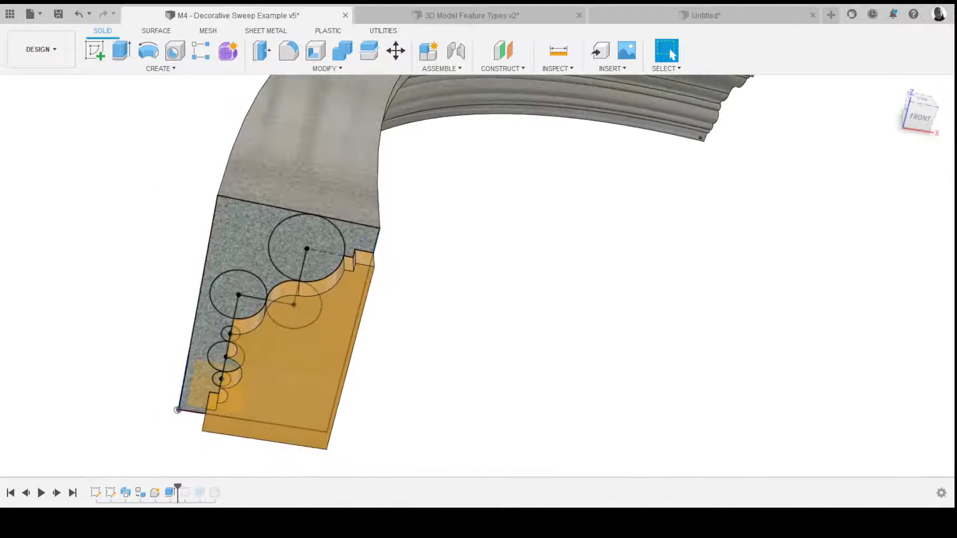
- Reopen the template's 10 mm extrusion, toggle the circular region in its profile selection and cancel the edit
left_click(170, 492)
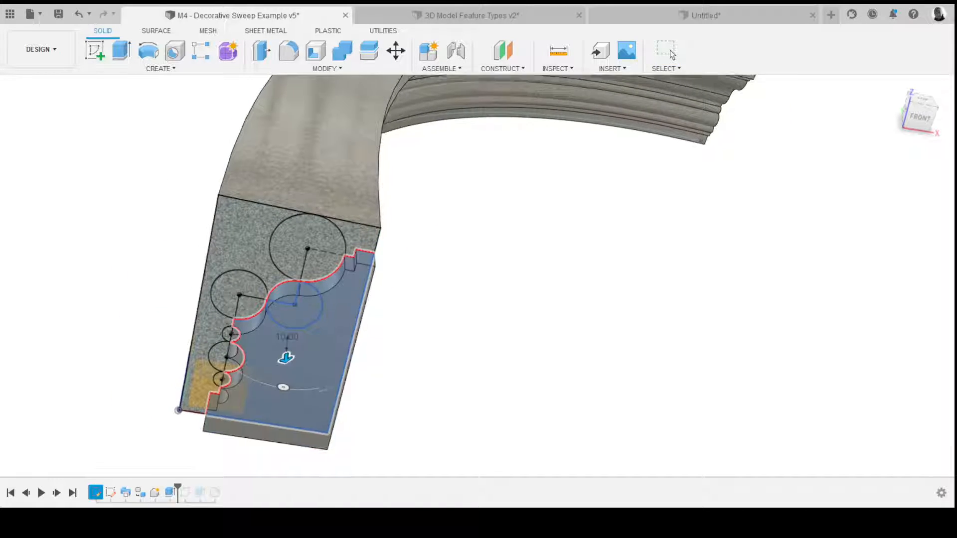
middle_click_drag(349, 319, 399, 294, "shift")
left_click(369, 328)
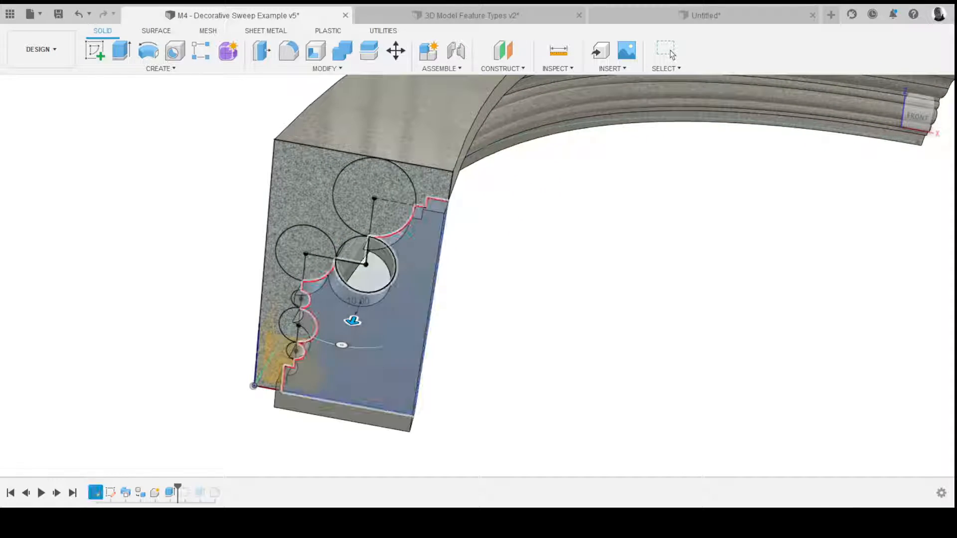
middle_click_drag(353, 320, 296, 231, "shift")
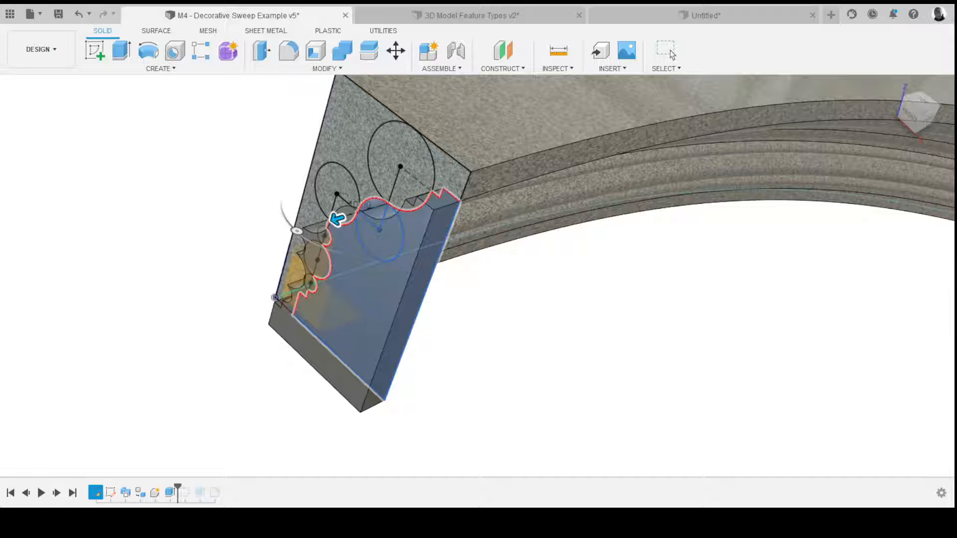
key("Escape")
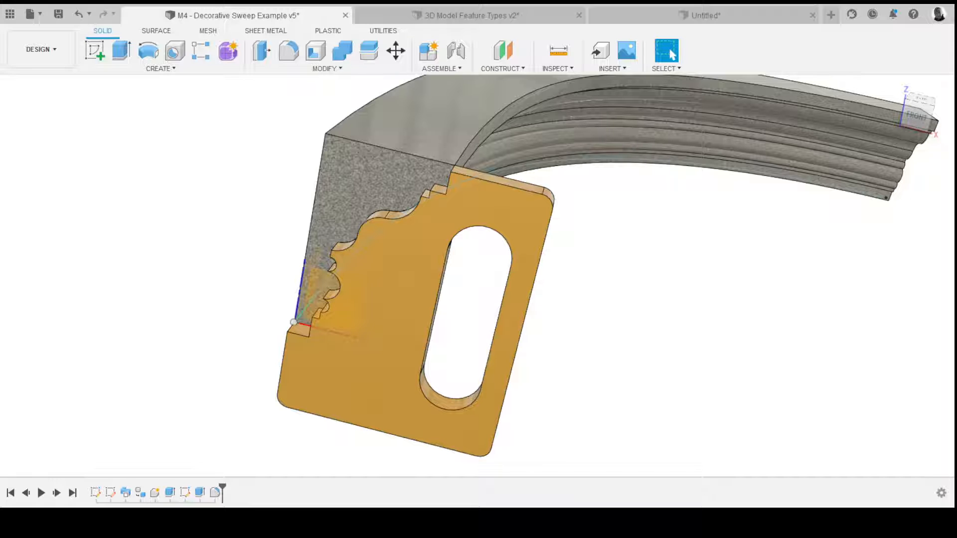
- View the finished template against the moulding, and briefly open the Bangle design from the SCP Teaching Resources Basic folder before closing it
scroll(392, 318, "down", 3)
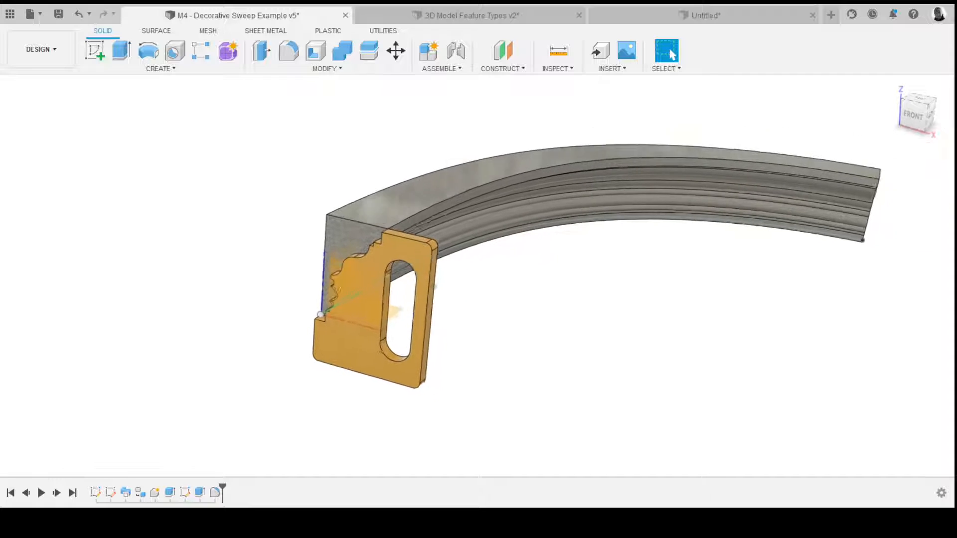
scroll(607, 271, "up", 2)
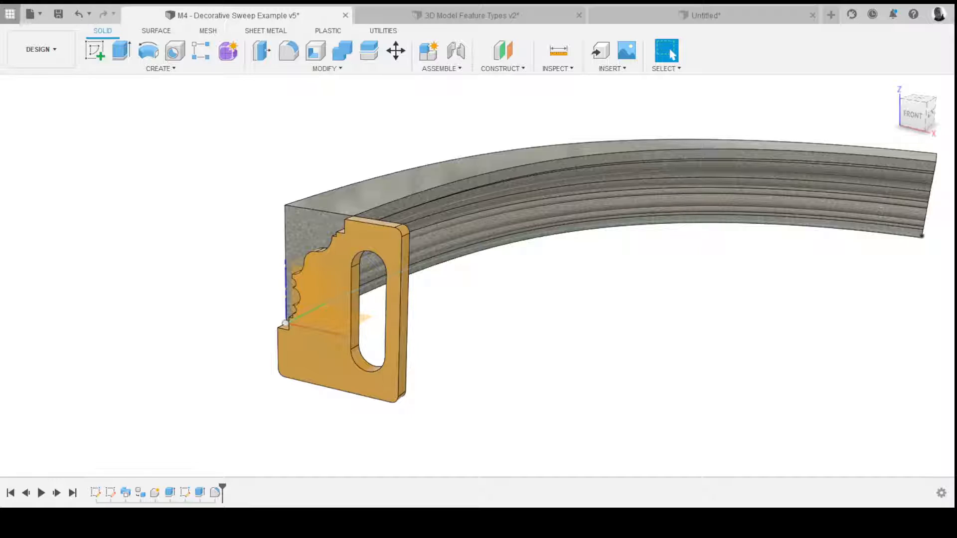
left_click(10, 14)
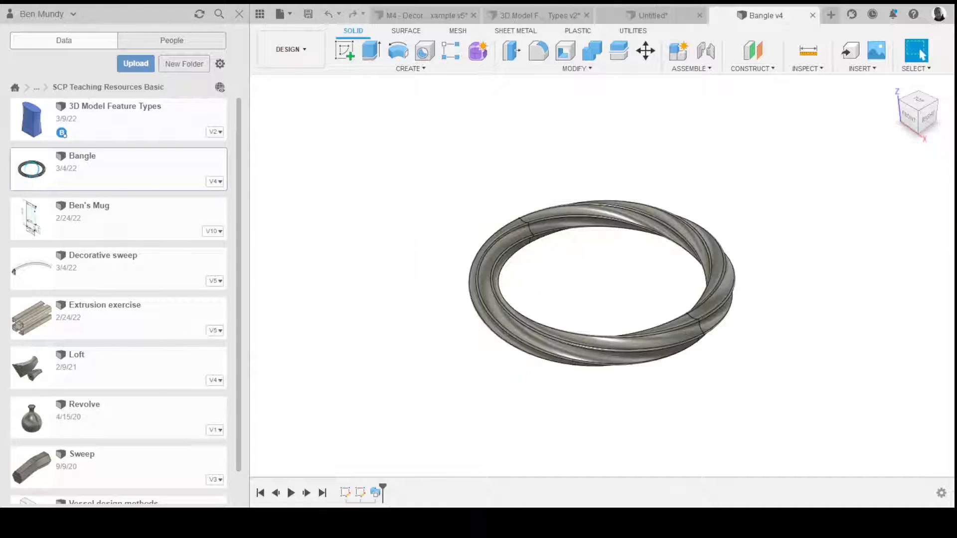
key("ctrl+w")
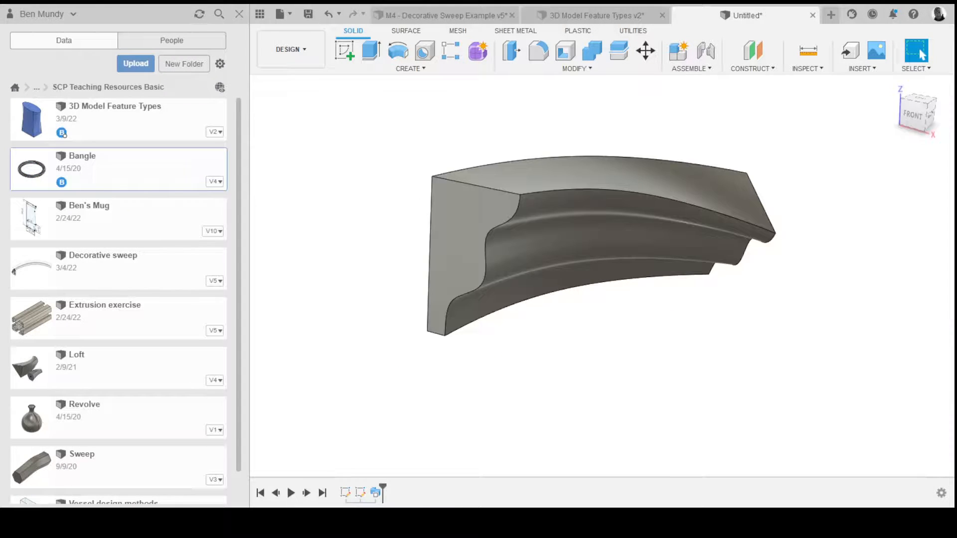
- Open M4 - Sweep Example 2 from the SCP F360 Certified Course Module 4 folder in the training resources
left_click(36, 87)
left_click(90, 107)
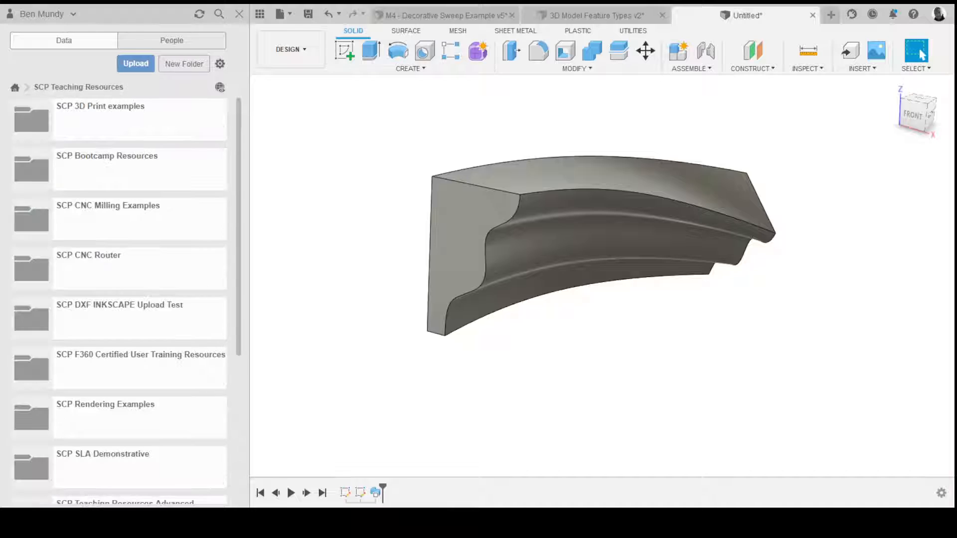
left_click(141, 355)
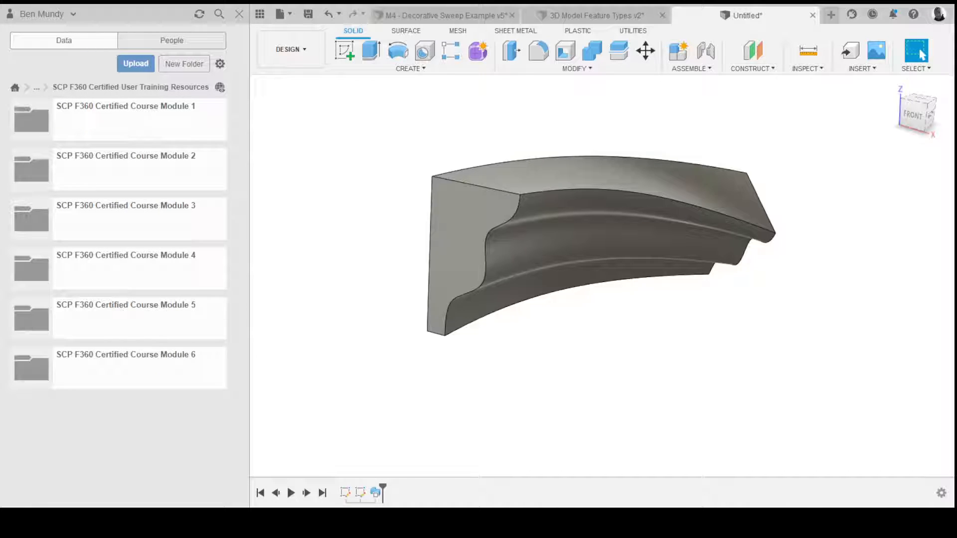
left_click(125, 264)
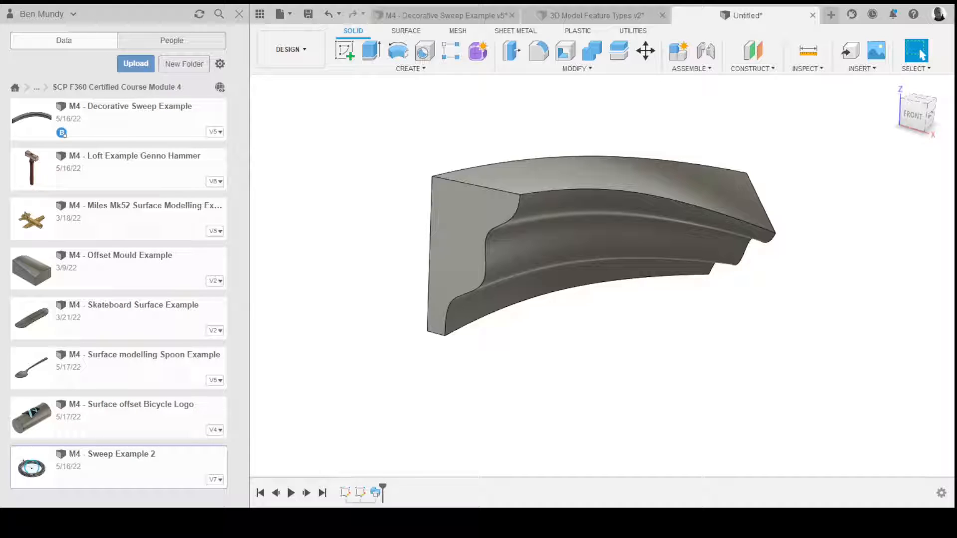
double_click(38, 469)
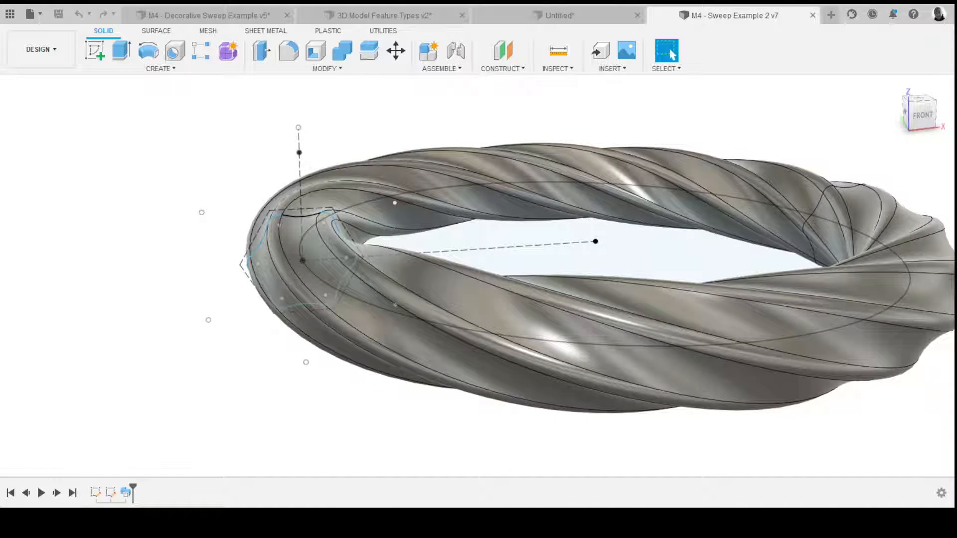
- Hide the twisted ring body and open its hexagonal profile sketch to examine the geometry, dimensions and constraints
key("v")
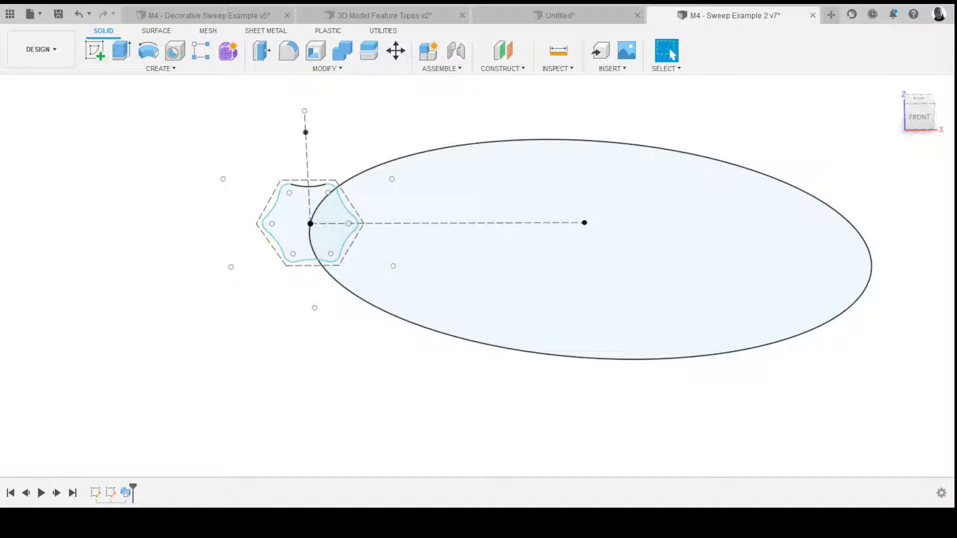
left_click(95, 493)
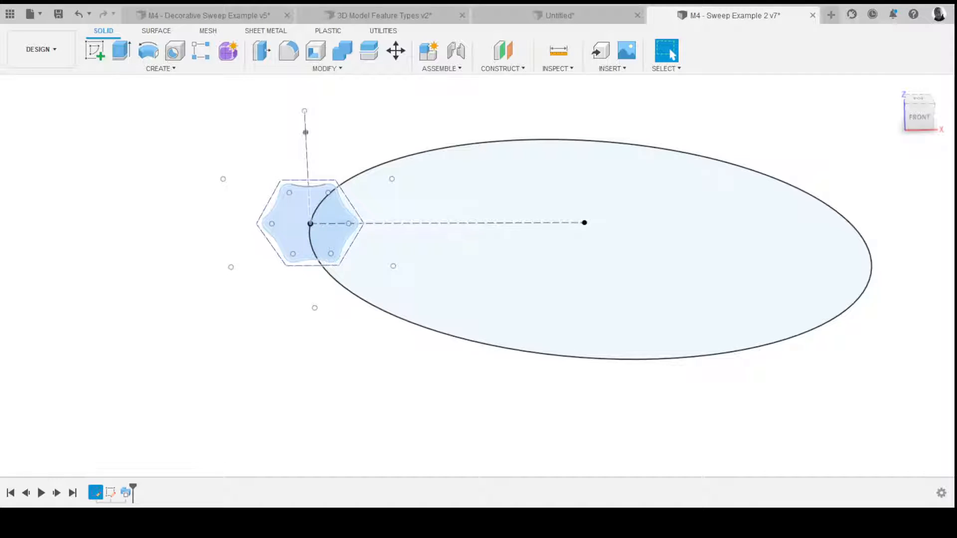
double_click(96, 492)
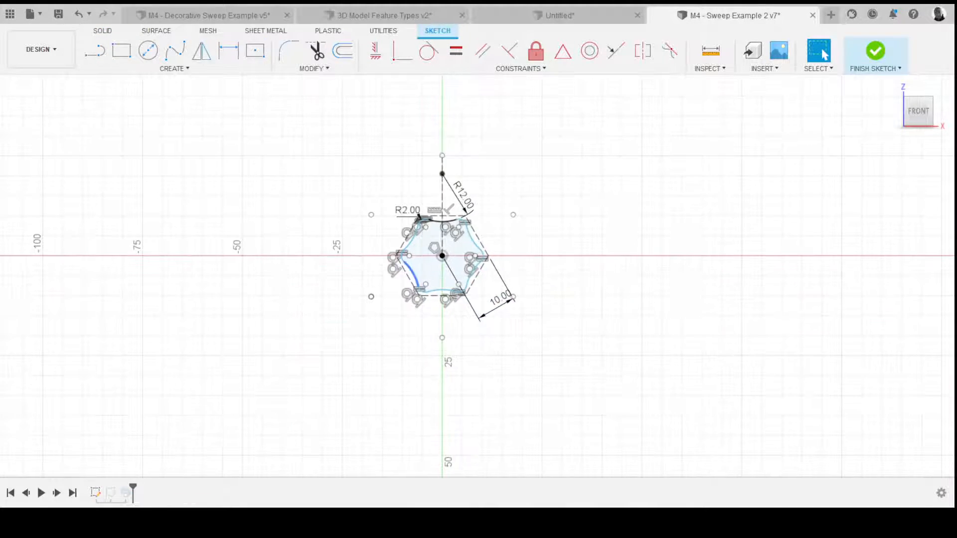
scroll(428, 231, "up", 5)
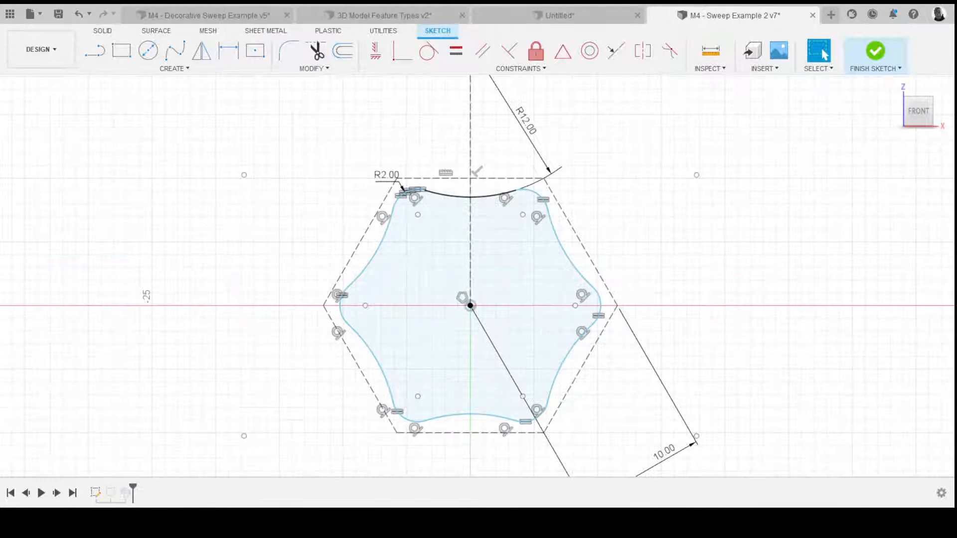
scroll(593, 168, "down", 1)
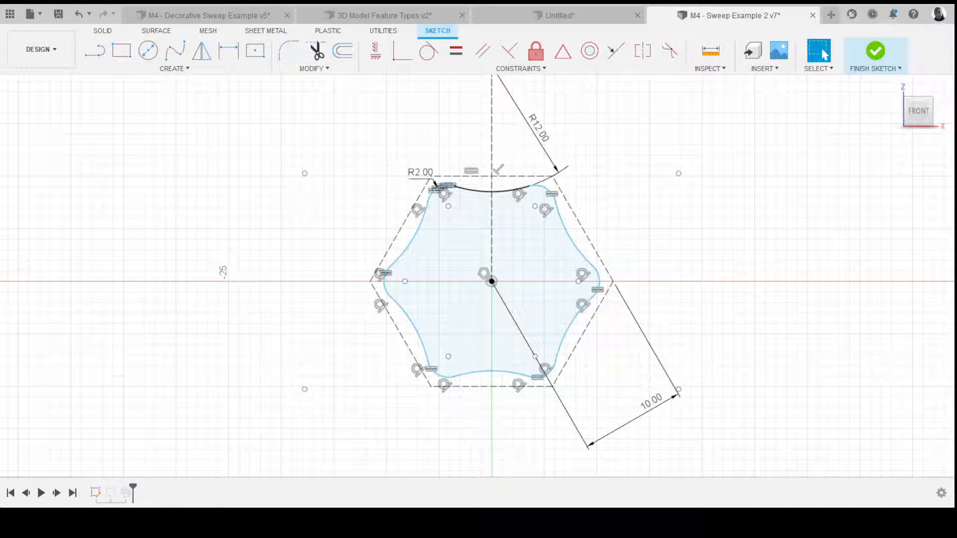
scroll(302, 308, "down", 2)
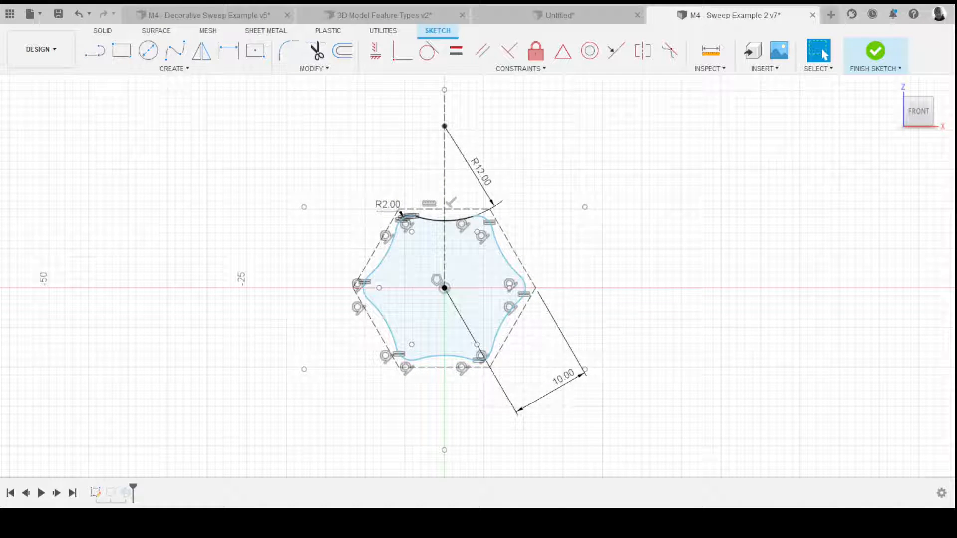
- Create a new design and start a sketch on the vertical front XZ plane
left_click(831, 15)
left_click(94, 50)
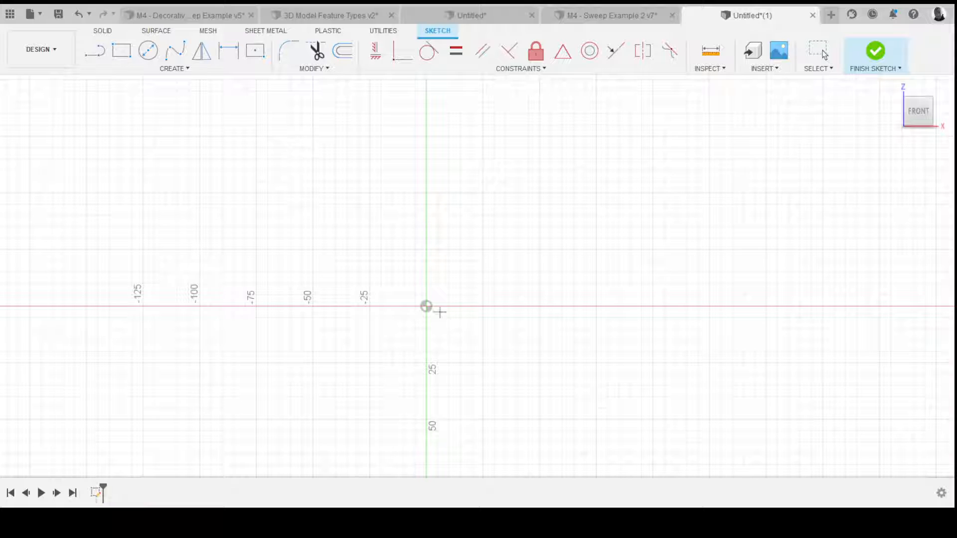
- Draw a circumscribed six-sided polygon with a 50 mm radius centred on the origin, and constrain its upper edge horizontal
left_click(426, 306)
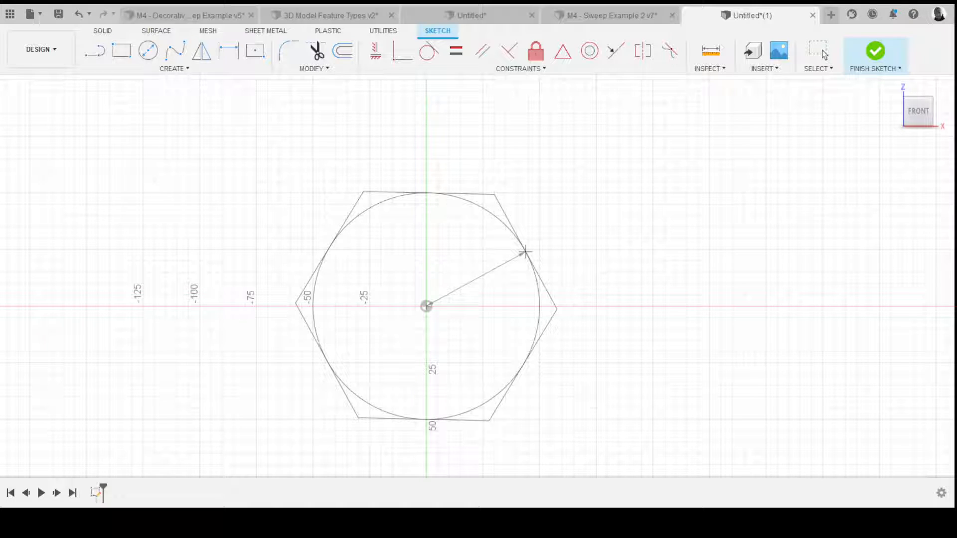
type("3")
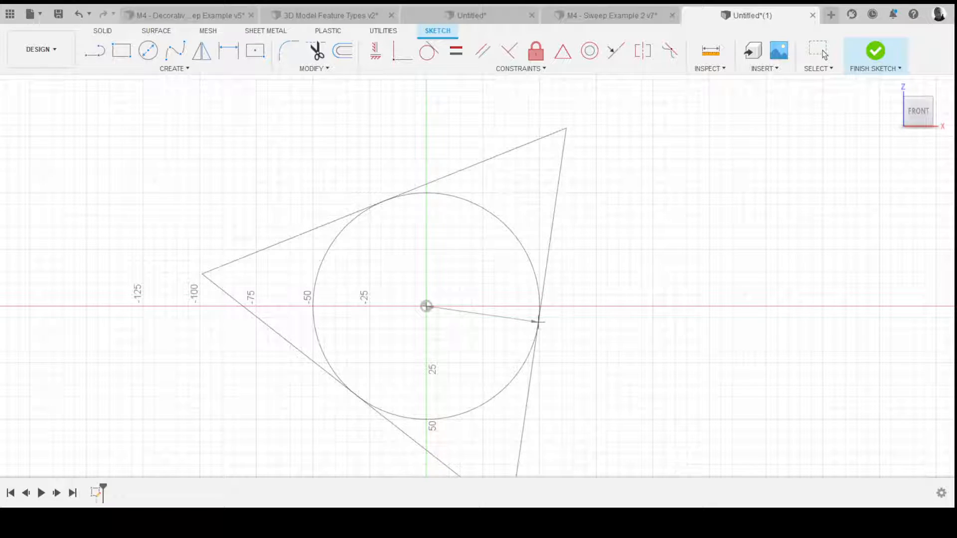
type("6")
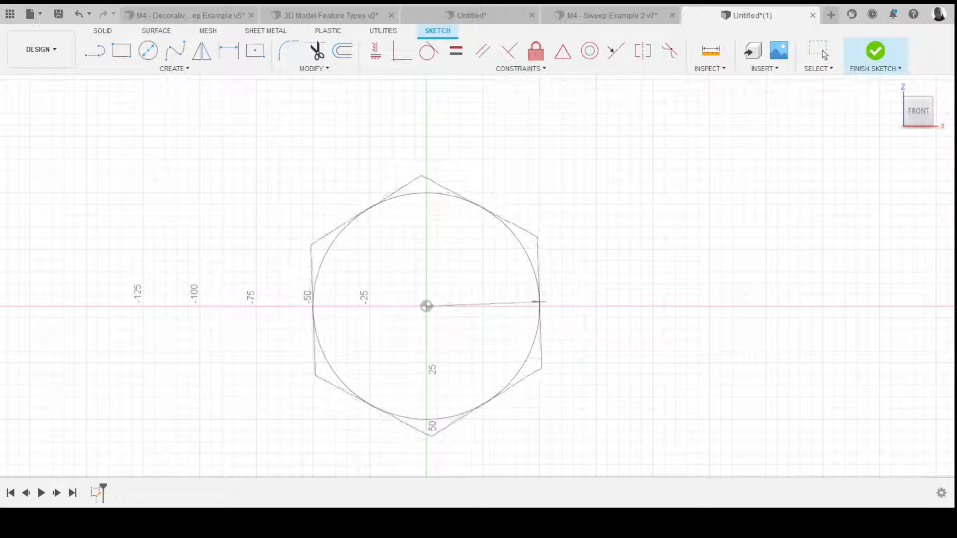
left_click(531, 274)
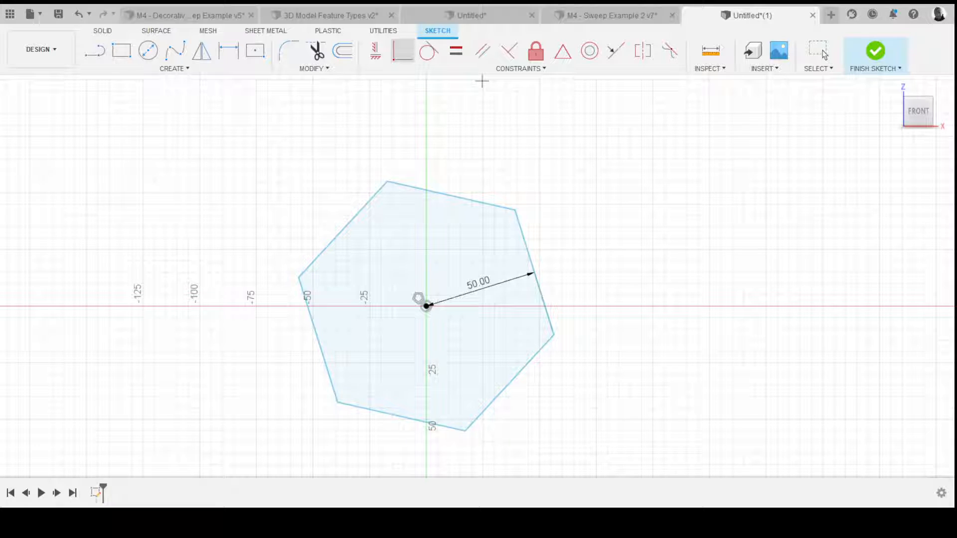
left_click(376, 50)
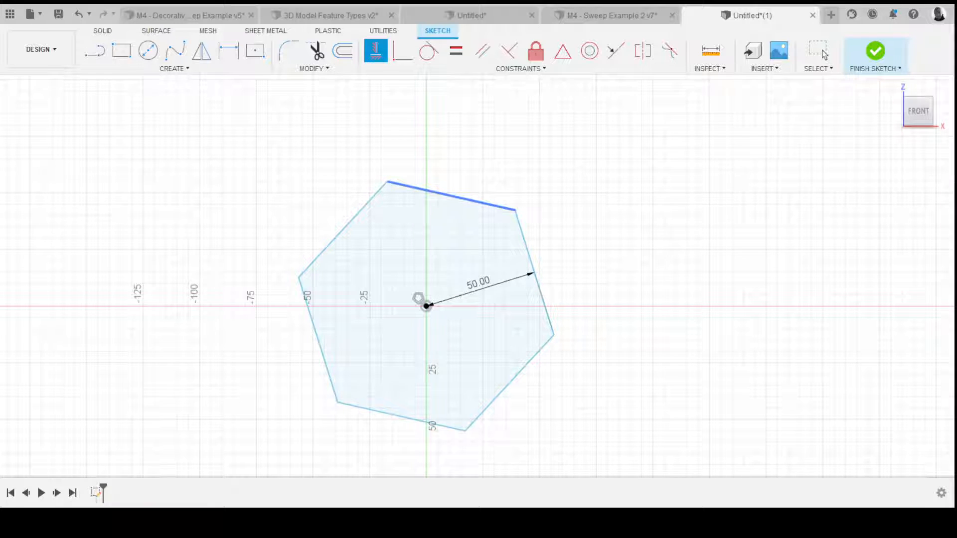
left_click(451, 196)
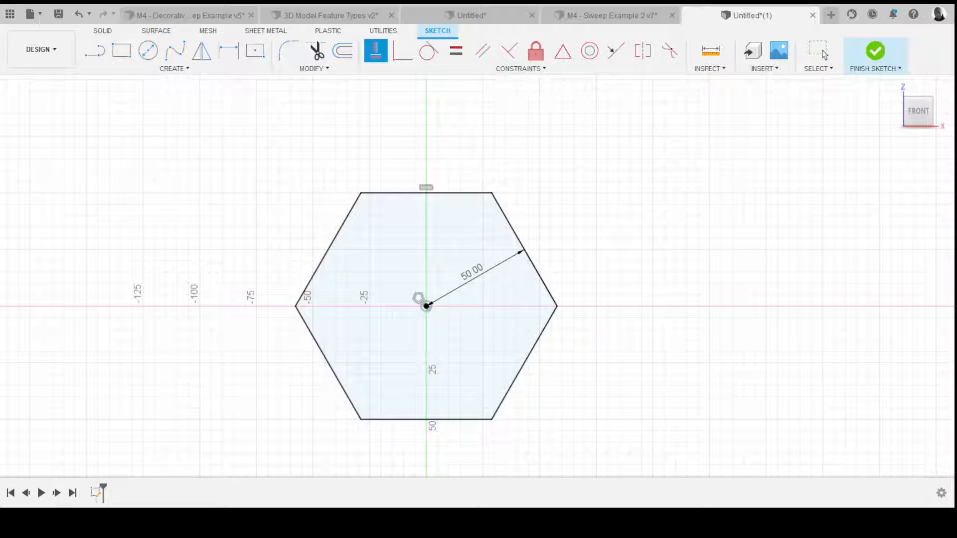
- Convert all the hexagon's edges to construction lines
left_click(822, 52)
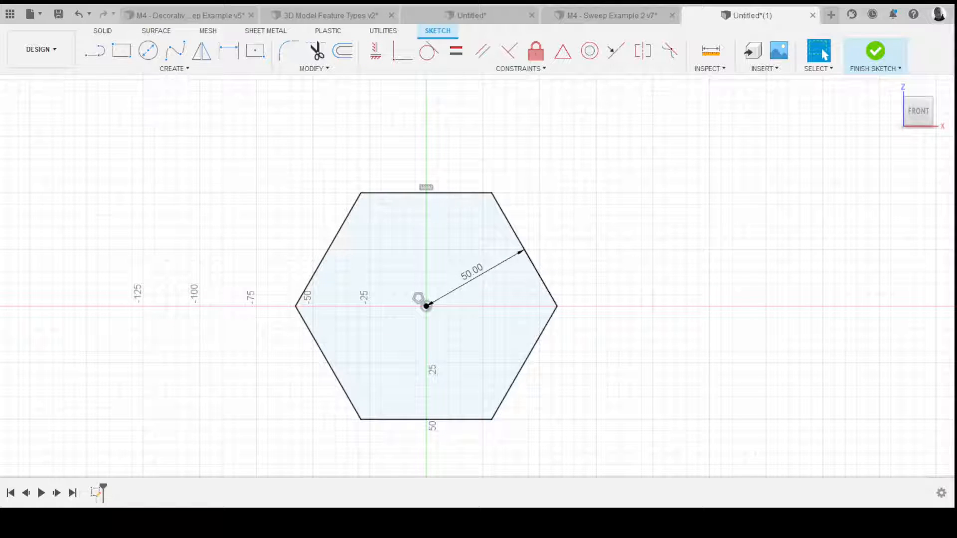
left_click_drag(212, 152, 615, 453)
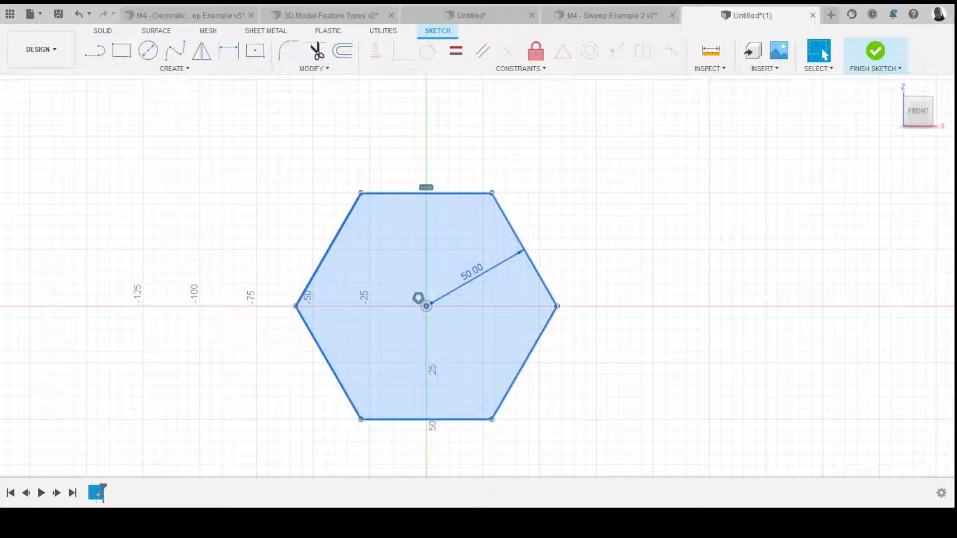
key("x")
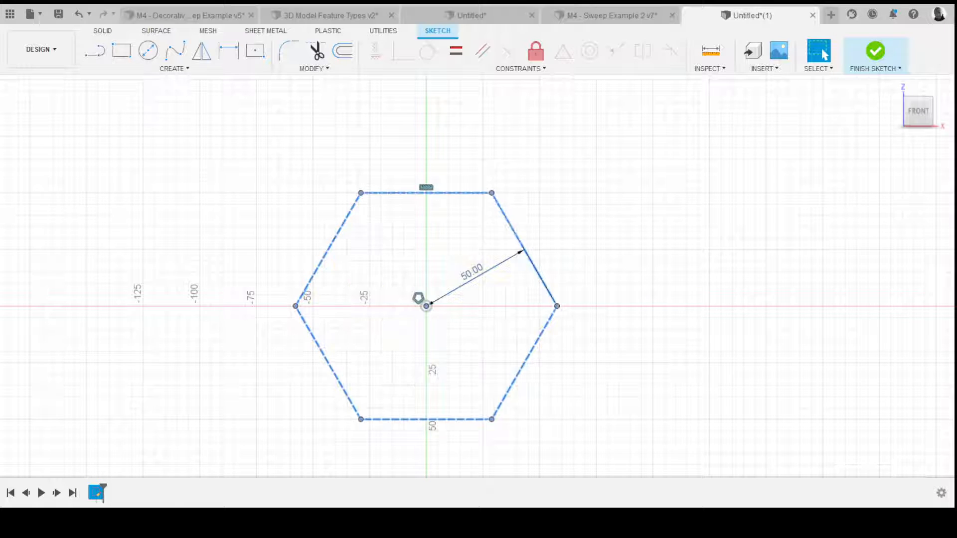
key("Escape")
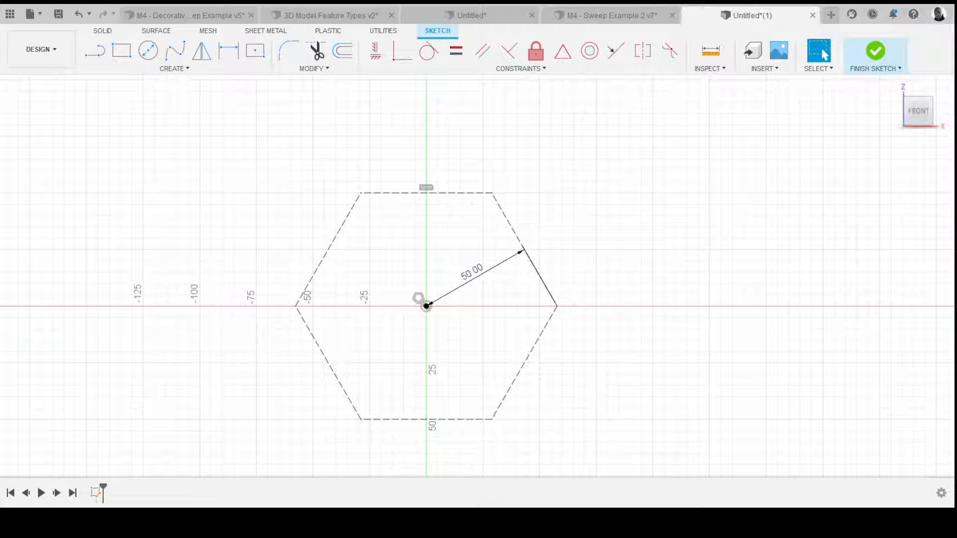
- Draw a vertical line about 150 mm long upward from the origin and make it a construction line
scroll(613, 374, "down", 3)
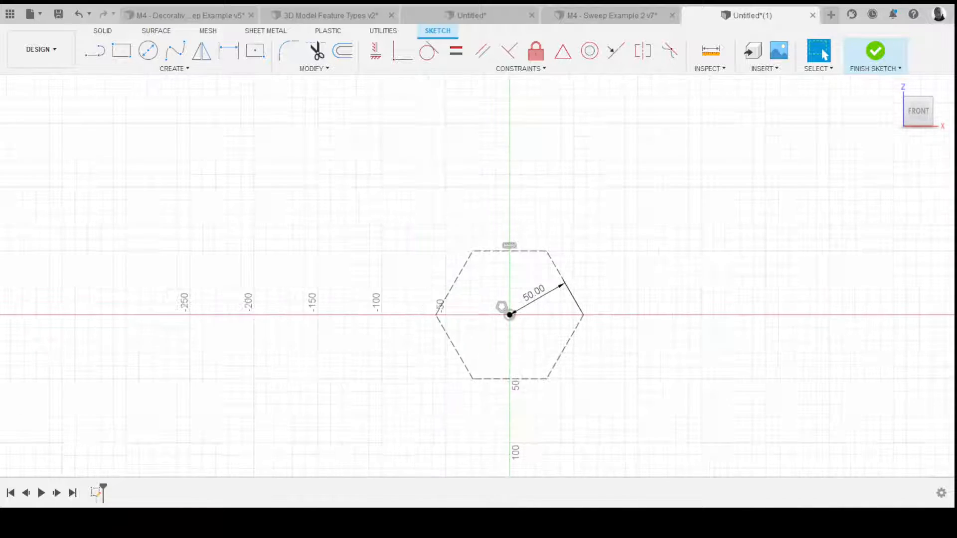
scroll(613, 374, "up", 1)
key("l")
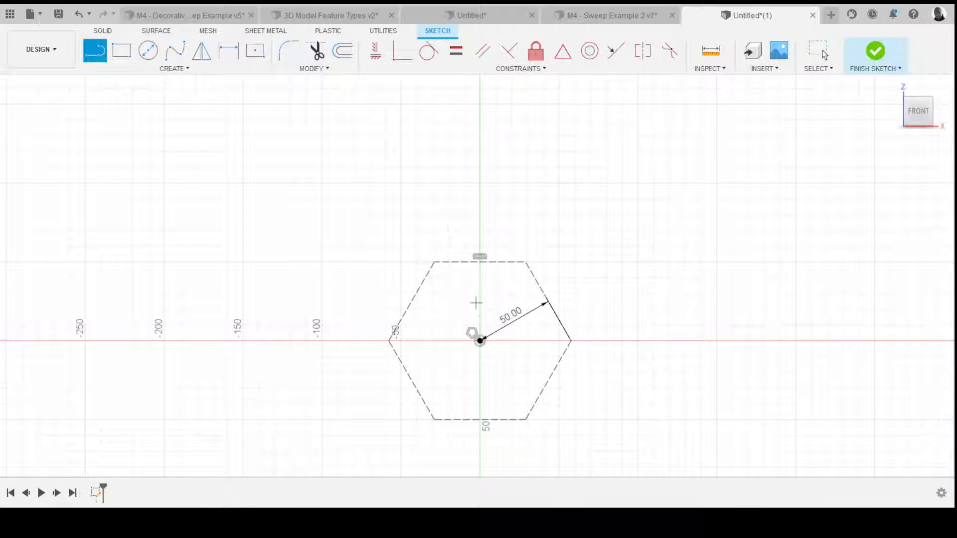
left_click(480, 341)
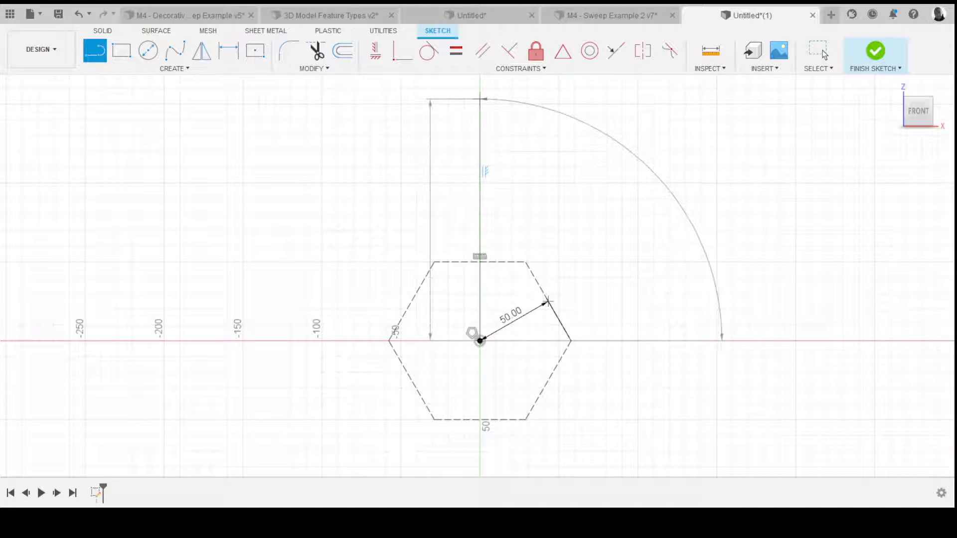
left_click(480, 99)
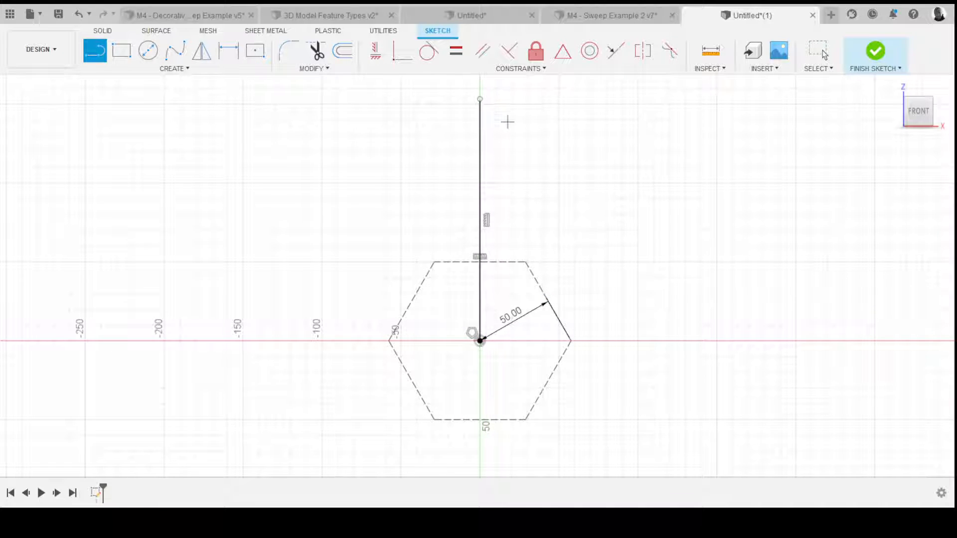
key("Escape")
left_click(481, 123)
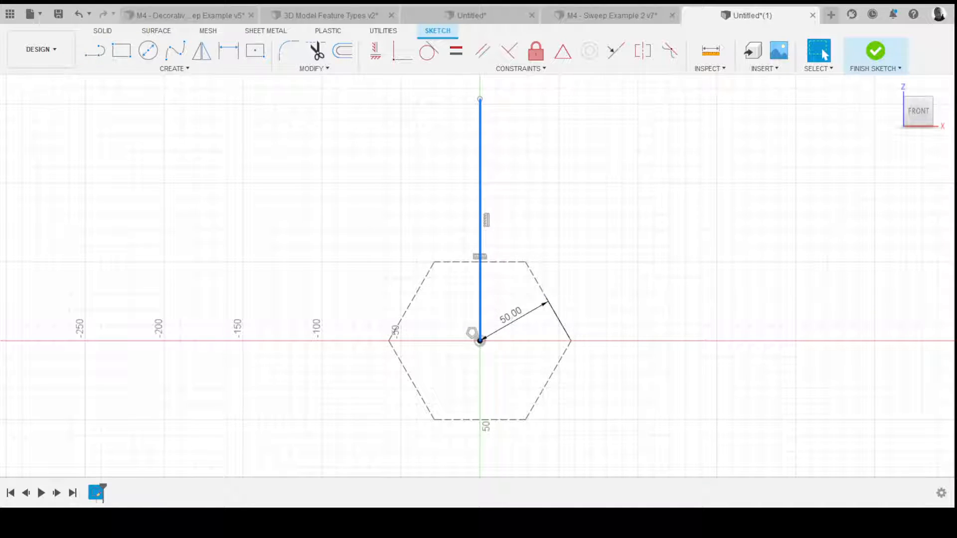
key("x")
key("Escape")
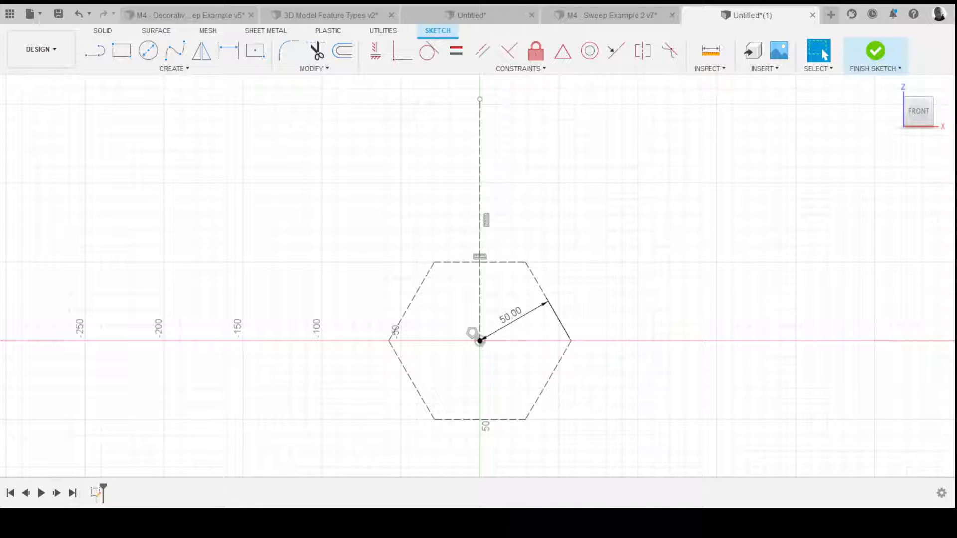
- Draw a centre point arc centred on the vertical construction line above the hexagon, spanning the hexagon's two upper corners
left_click(175, 69)
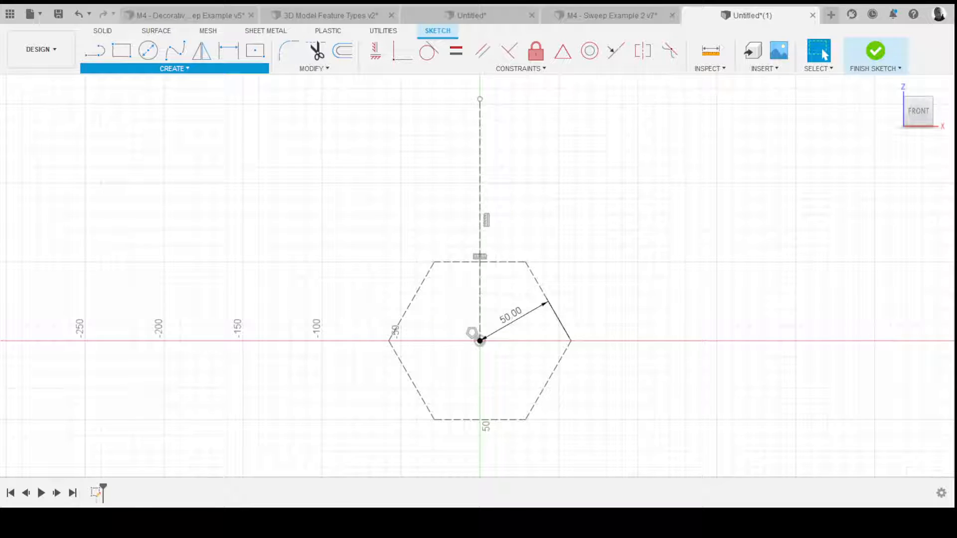
left_click(819, 51)
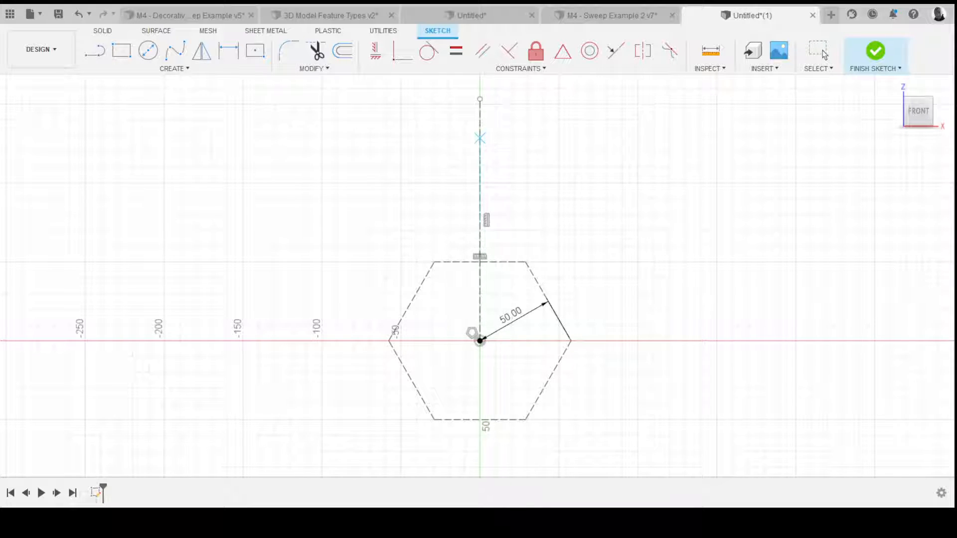
left_click(479, 139)
left_click(434, 262)
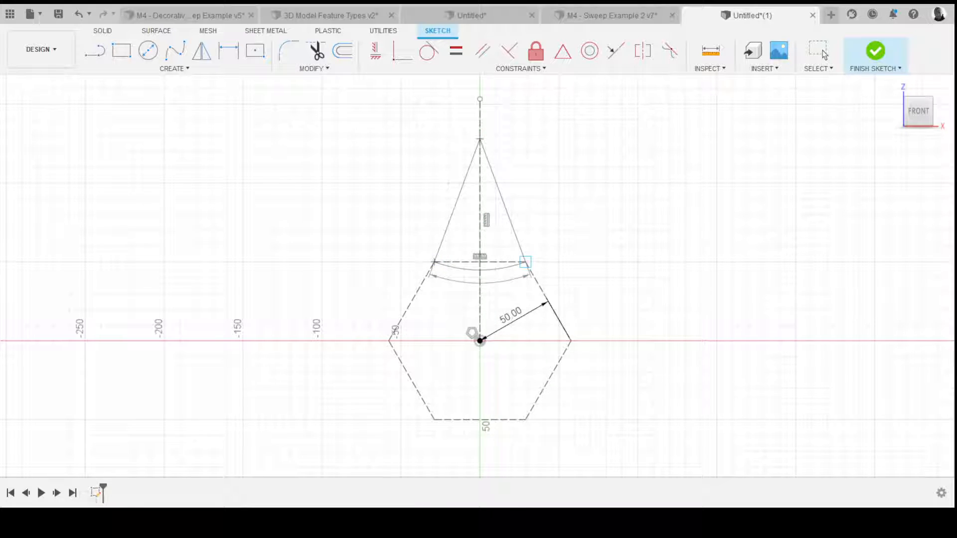
left_click(524, 262)
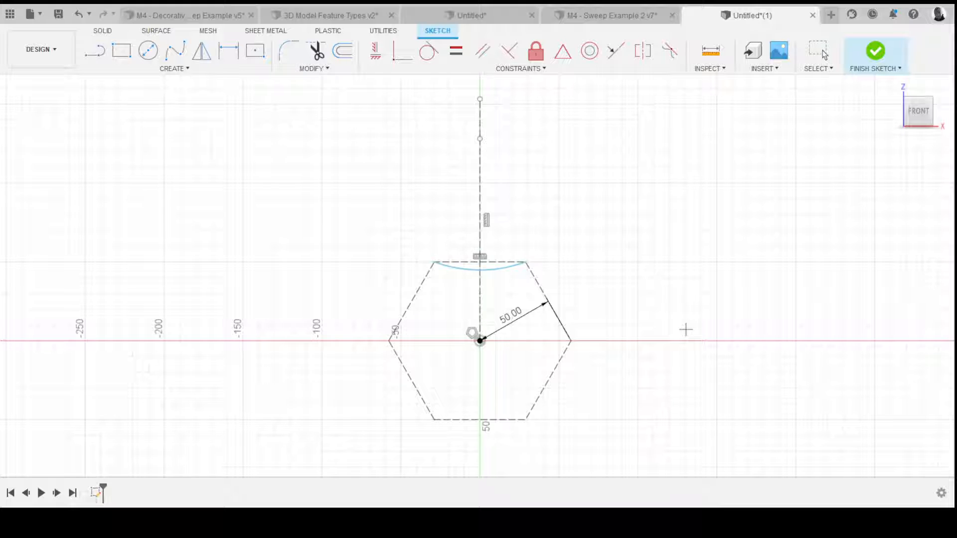
- Circular-pattern the arc around the origin with a quantity of 6 to form a closed six-sided curved profile
scroll(401, 299, "up", 3)
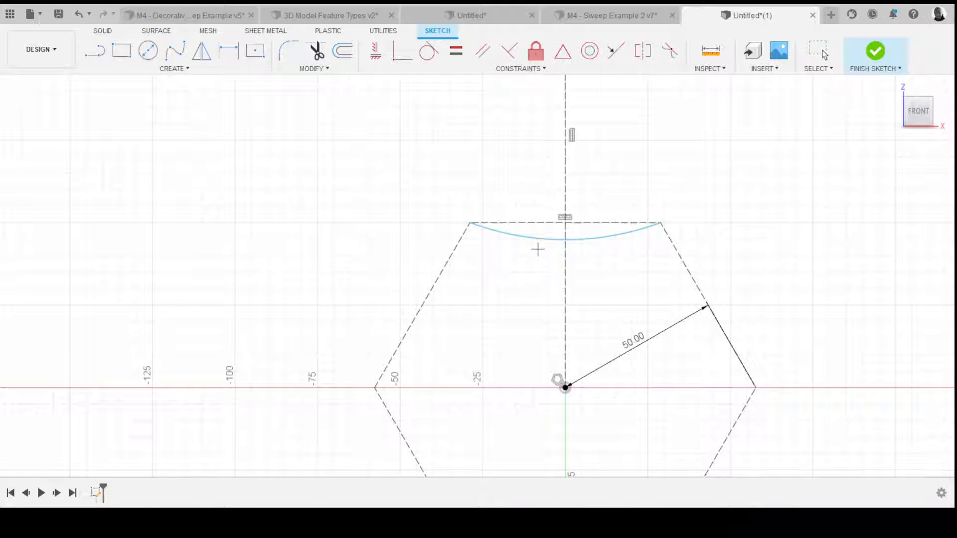
scroll(460, 264, "down", 3)
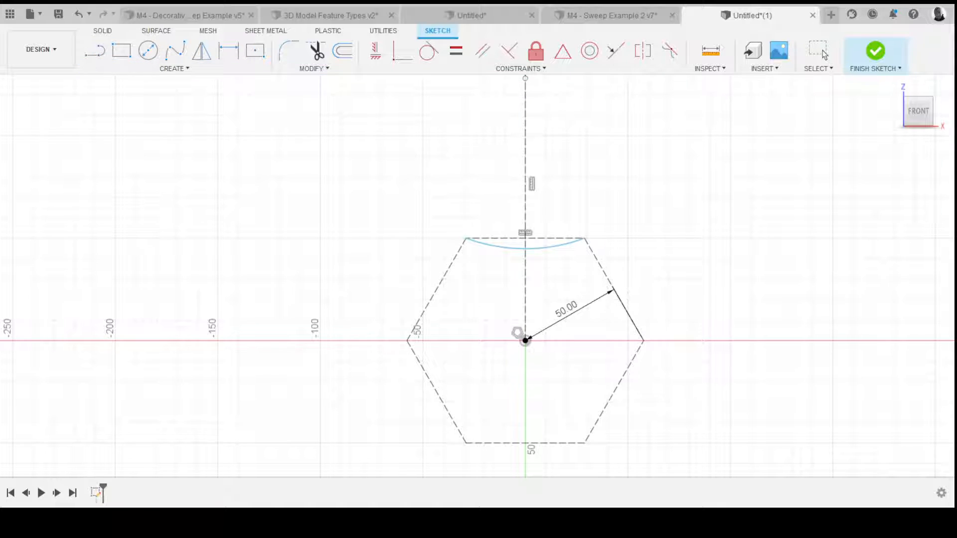
left_click(525, 248)
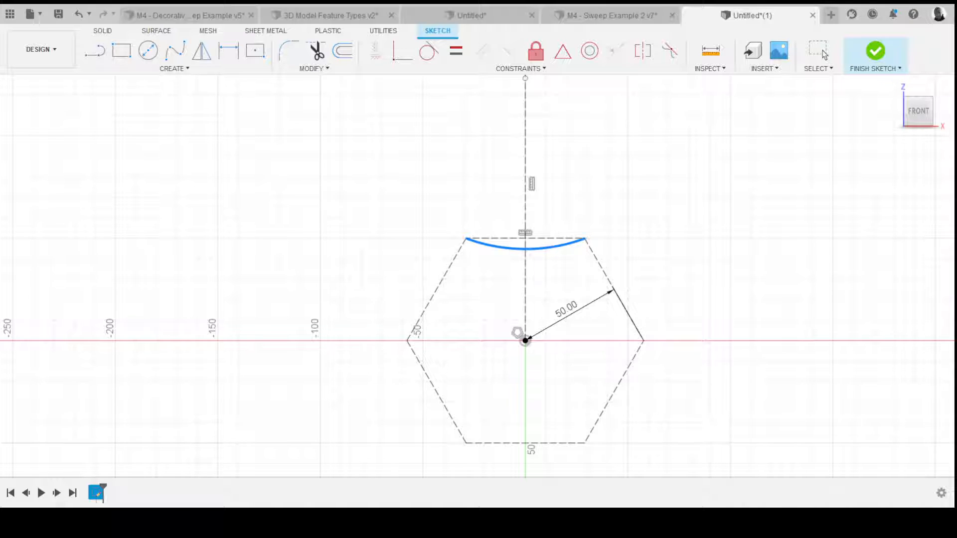
left_click(525, 340)
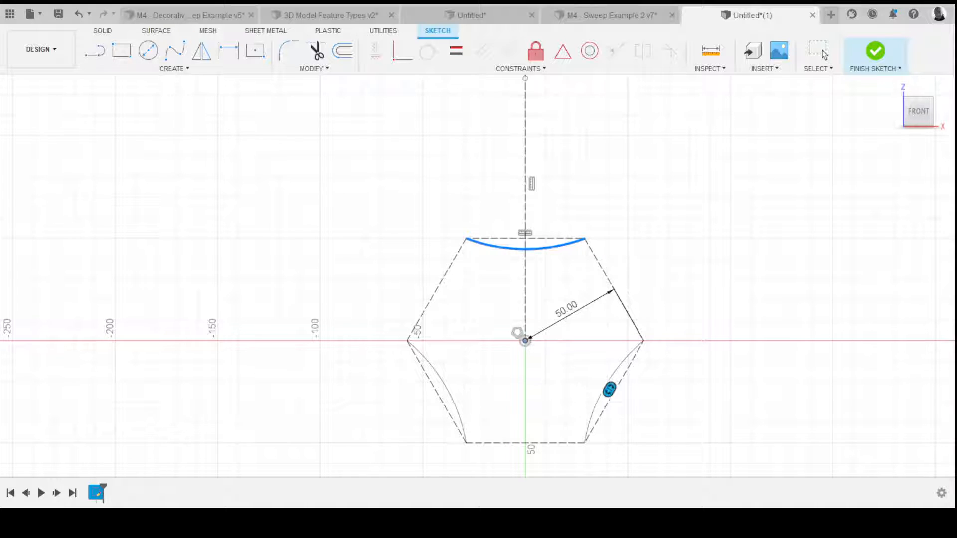
type("4")
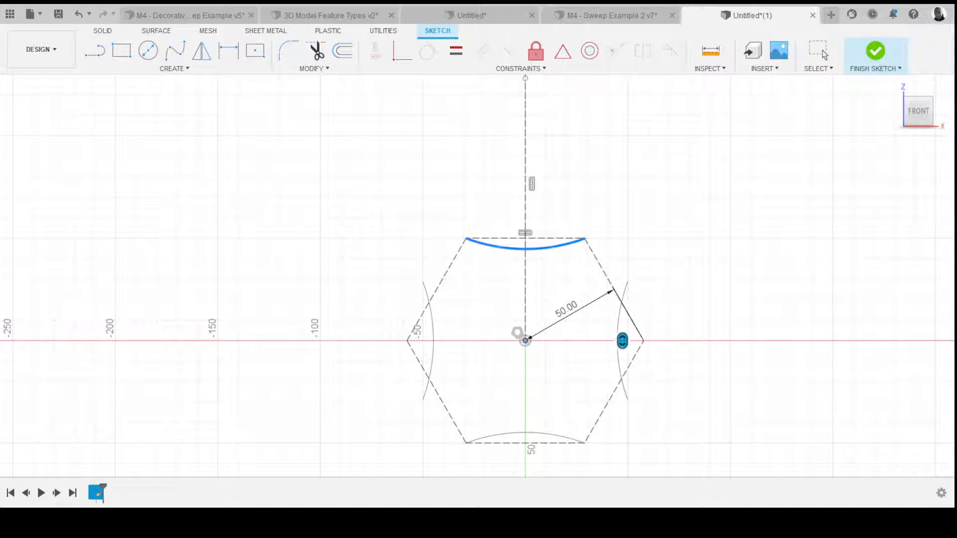
key("BackSpace")
type("6")
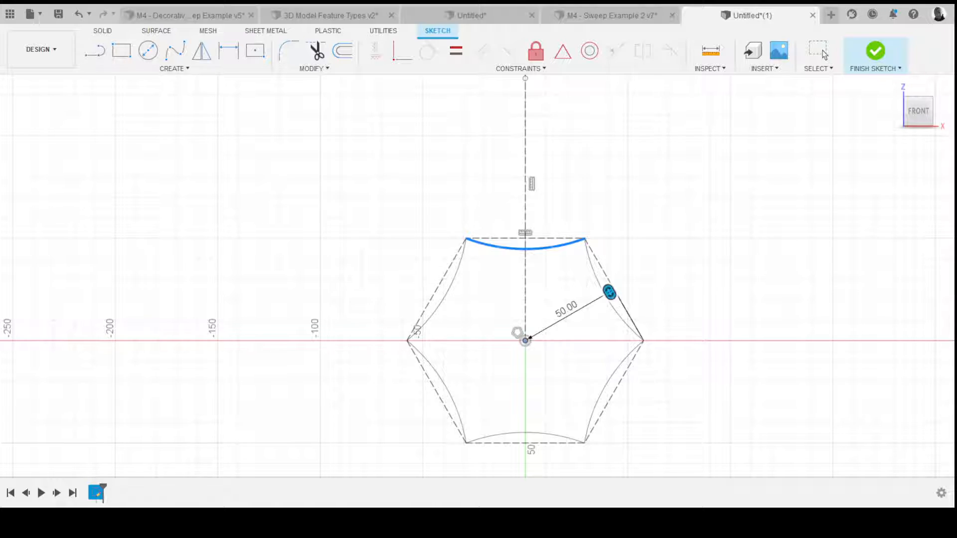
left_click(823, 53)
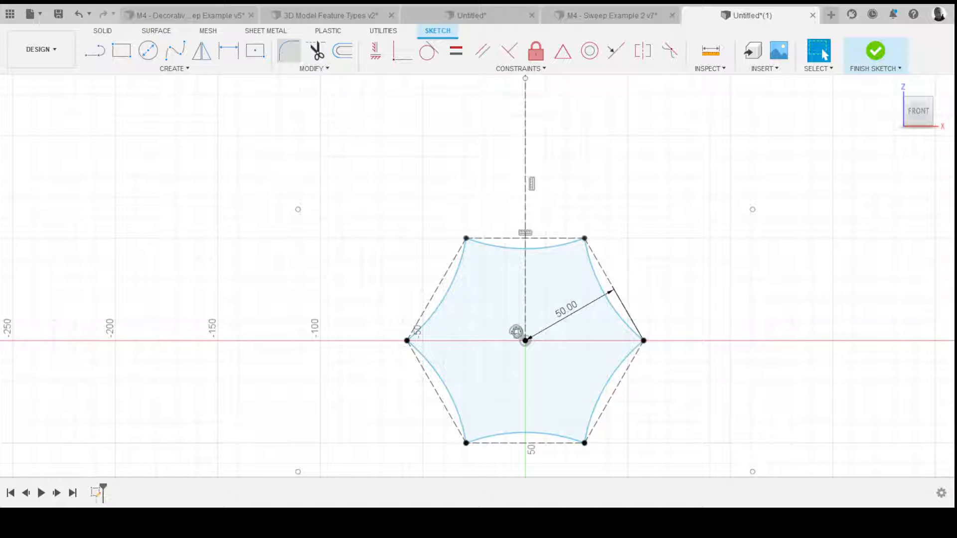
- Fillet the curved profile's two upper corners with a 20 mm radius
left_click(289, 50)
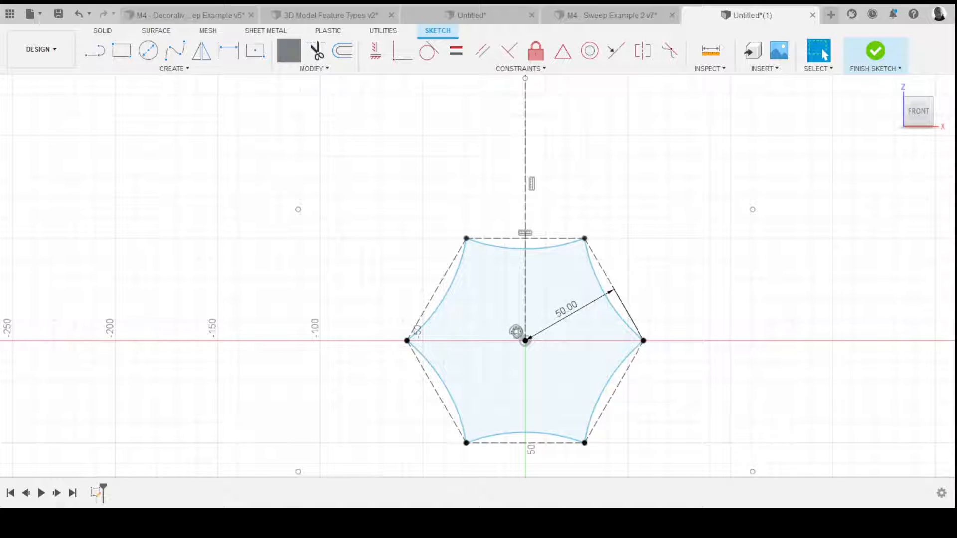
scroll(436, 244, "up", 5)
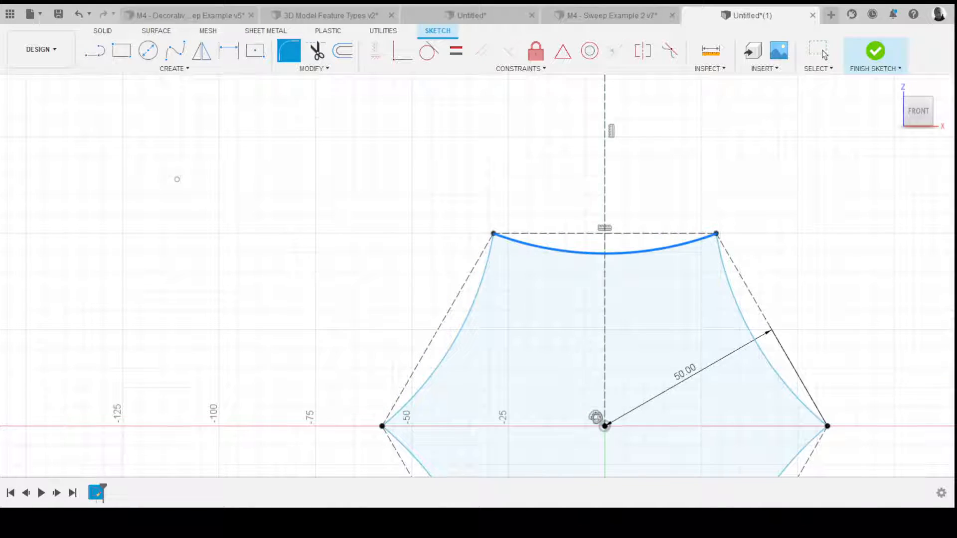
left_click(462, 333)
key("Return")
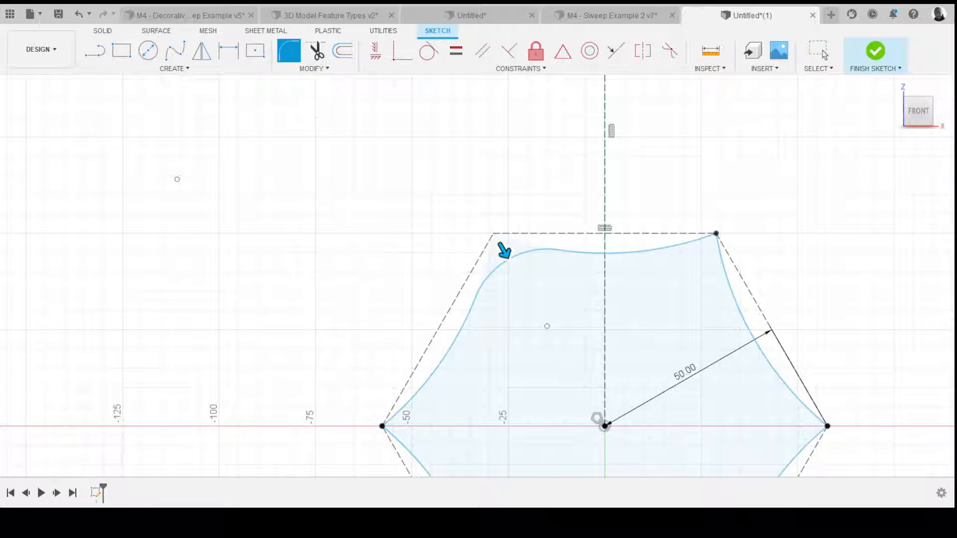
left_click(507, 255)
left_click(745, 324)
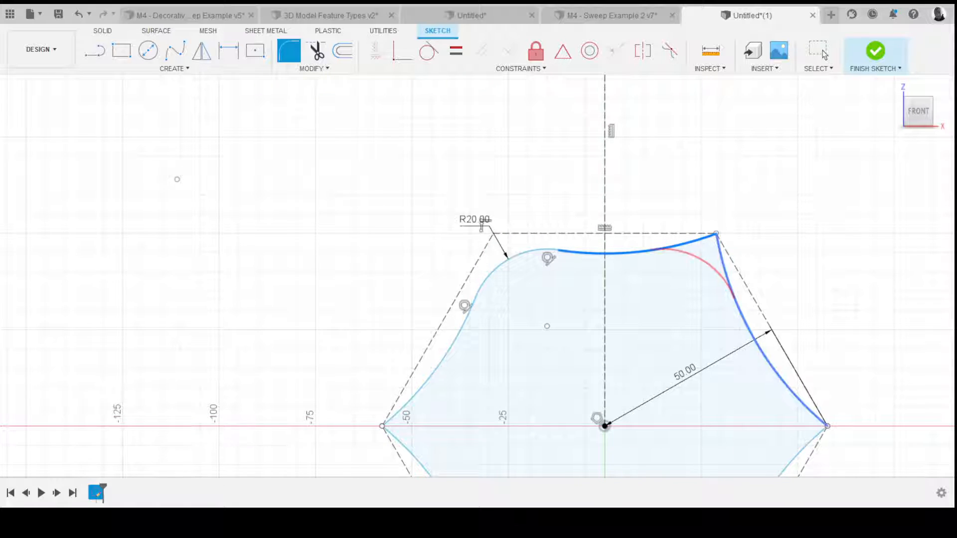
key("Return")
- Apply the same 20 mm fillet to the curved profile's remaining four corners
scroll(647, 199, "down", 5)
scroll(661, 214, "up", 3)
left_click(683, 229)
left_click(695, 351)
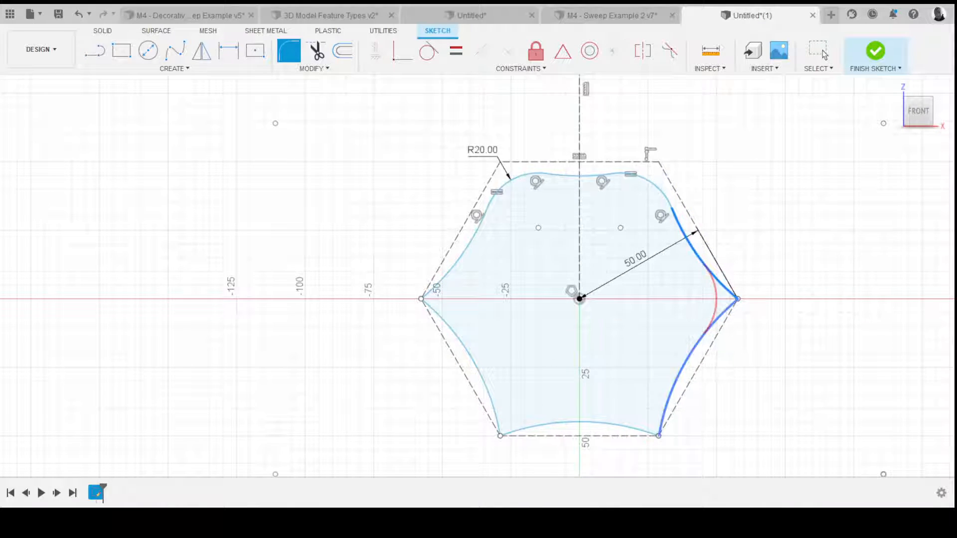
key("Return")
left_click(698, 344)
left_click(643, 424)
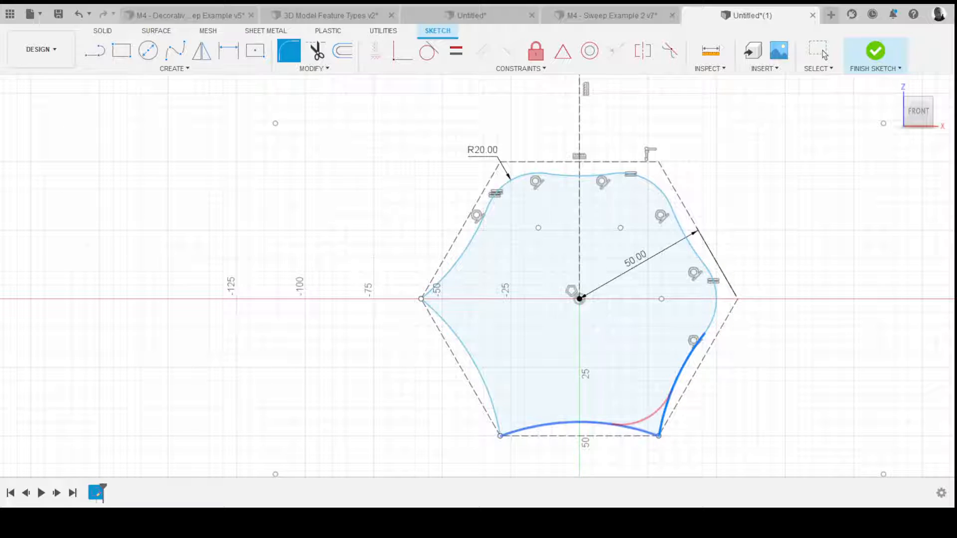
key("Return")
left_click(651, 424)
left_click(492, 416)
key("Return")
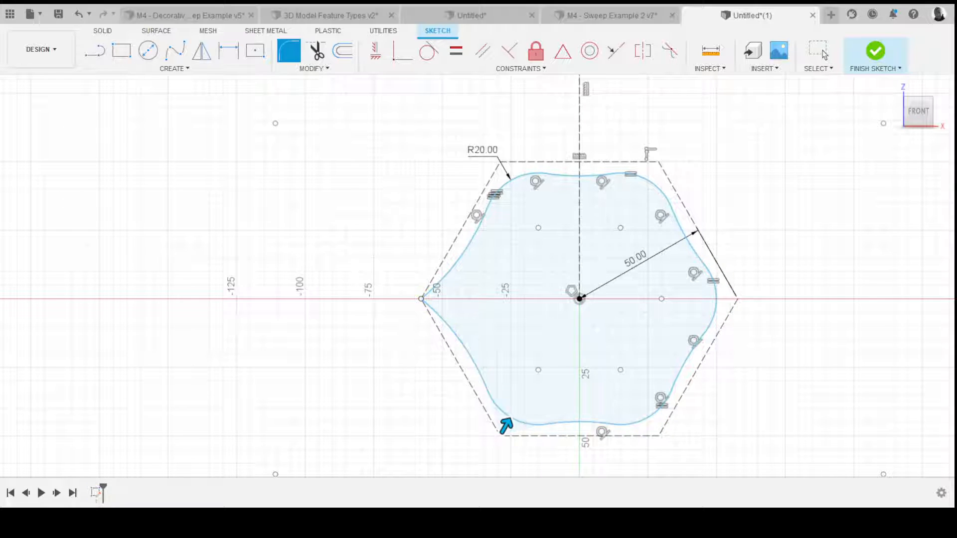
left_click(432, 298)
key("Return")
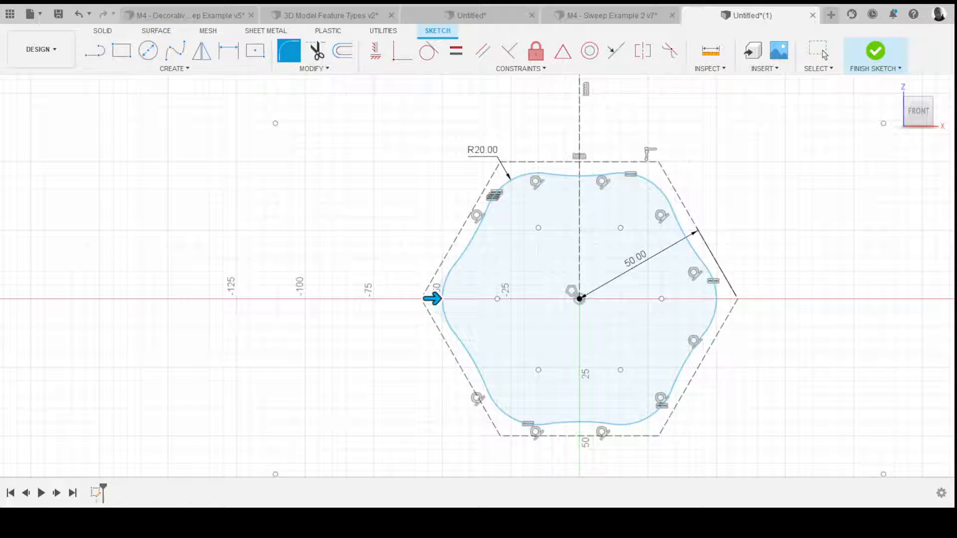
- Reduce the curved profile's corner fillets to a 10 mm radius and finish the sketch
left_click_drag(431, 298, 424, 298)
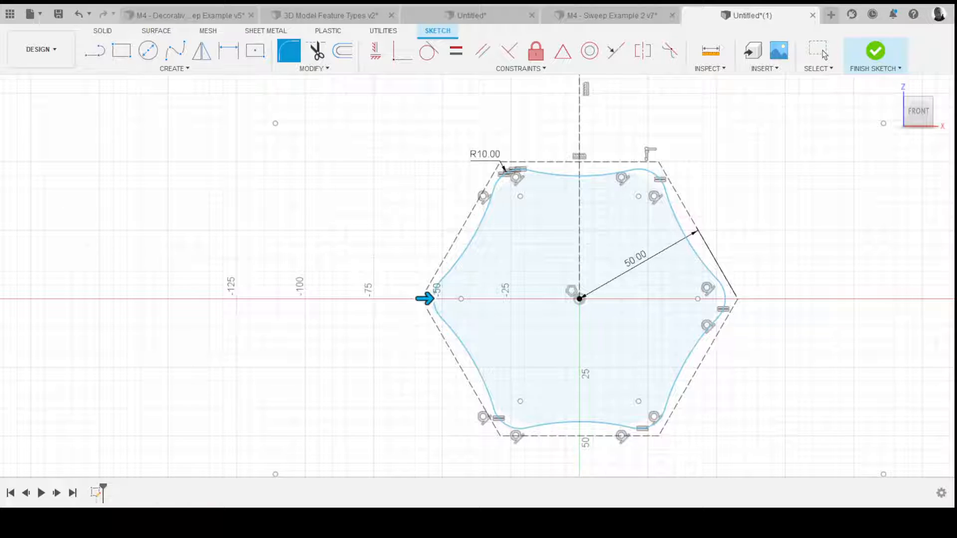
scroll(328, 307, "down", 5)
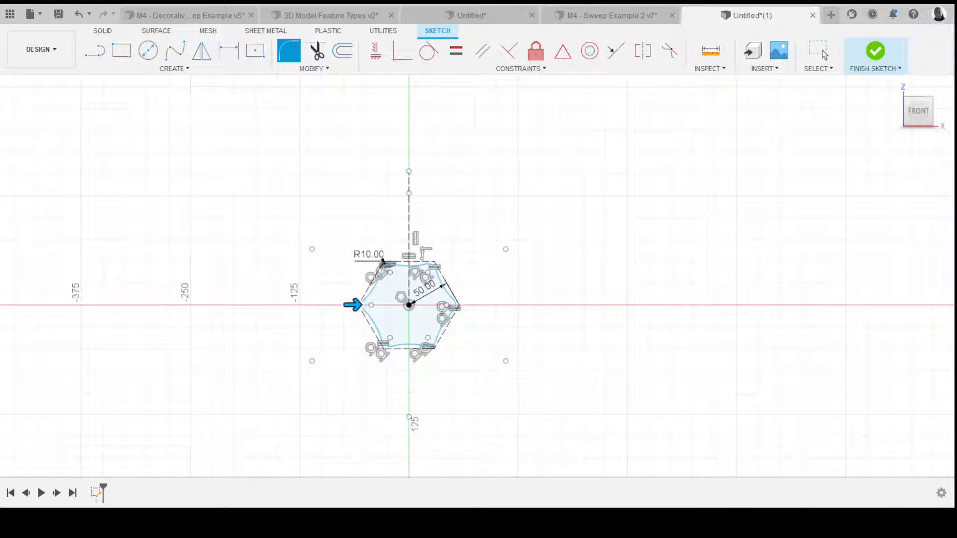
left_click(875, 50)
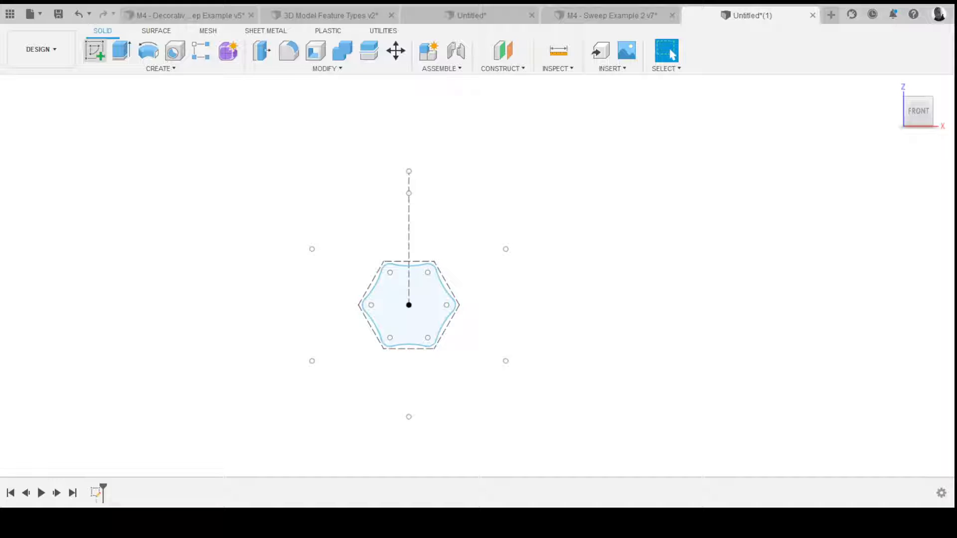
- Start a sketch on the horizontal XY plane and draw a horizontal construction line about 250 mm long from the origin along positive X
left_click(94, 51)
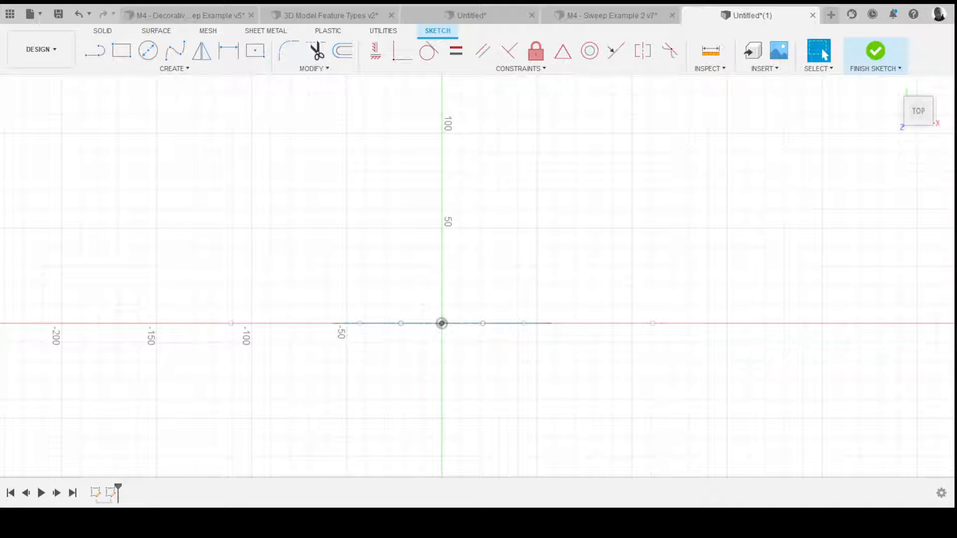
left_click(94, 50)
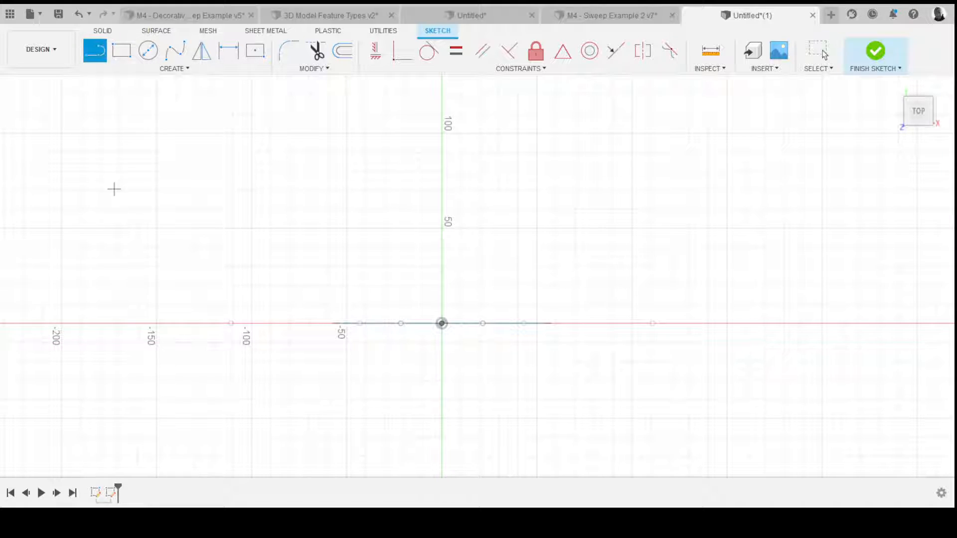
scroll(115, 189, "down", 3)
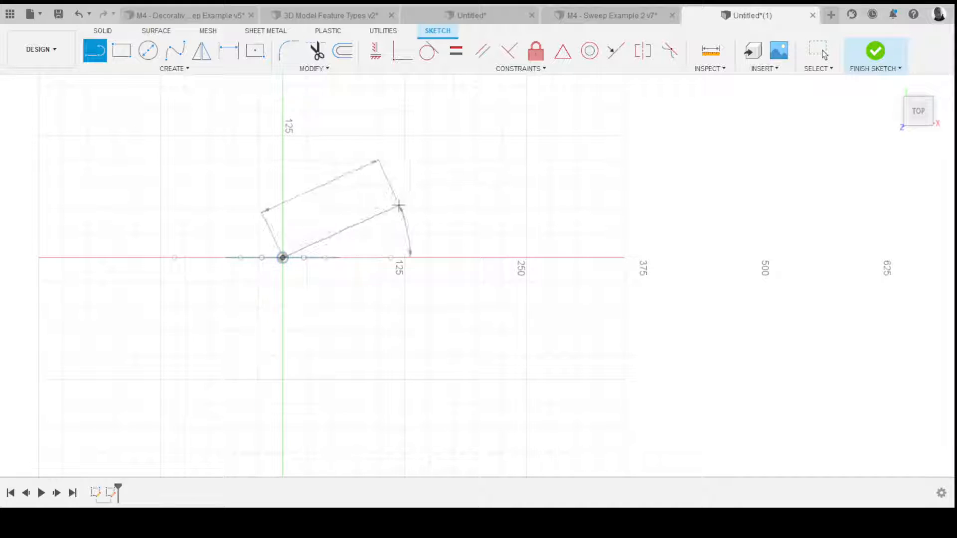
left_click(529, 258)
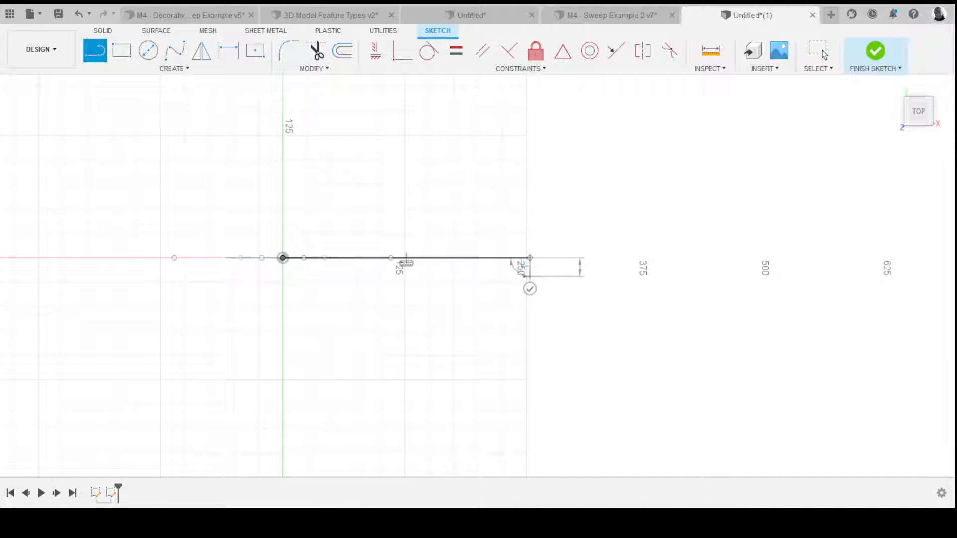
left_click(822, 52)
left_click(459, 258)
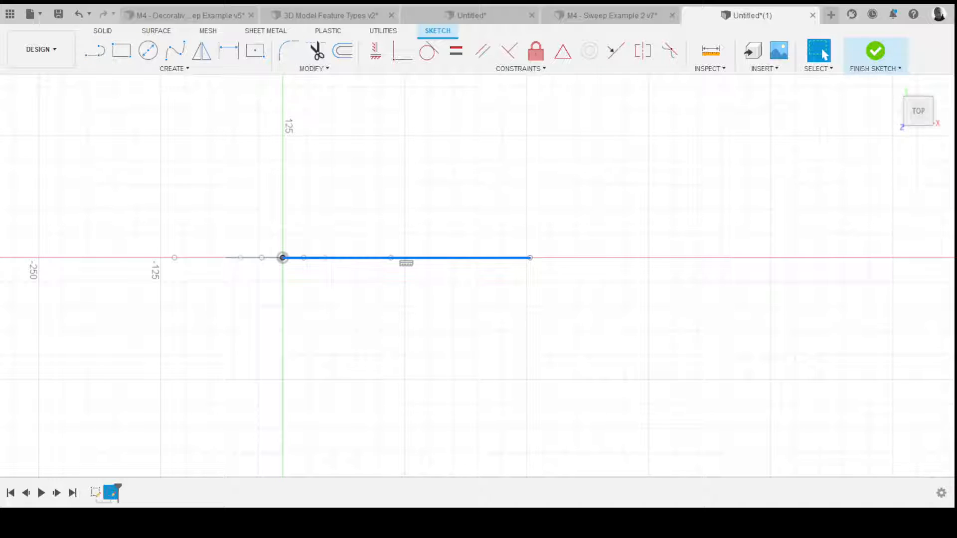
key("x")
key("Escape")
- Draw a circle centred on the construction line near its outer end and passing through the origin
scroll(635, 292, "down", 2)
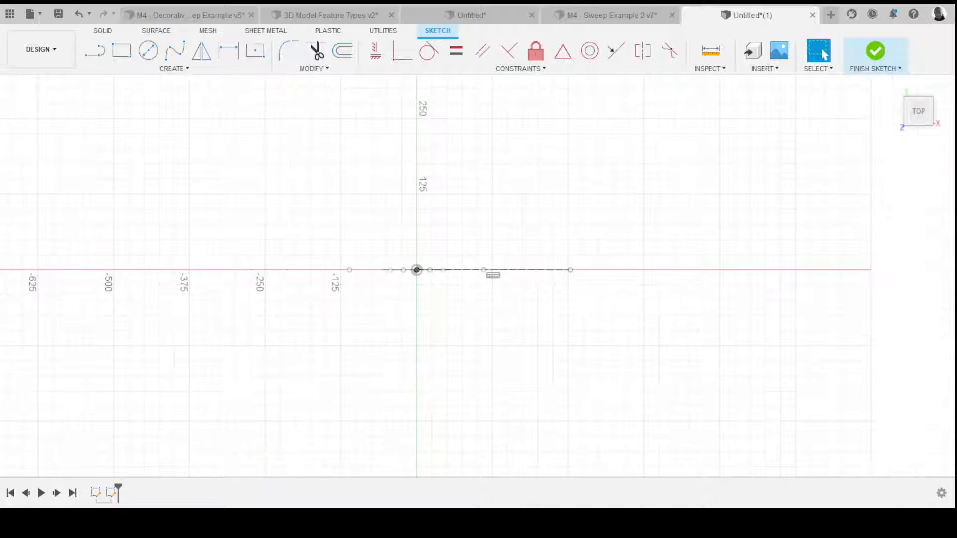
scroll(502, 257, "up", 3)
key("c")
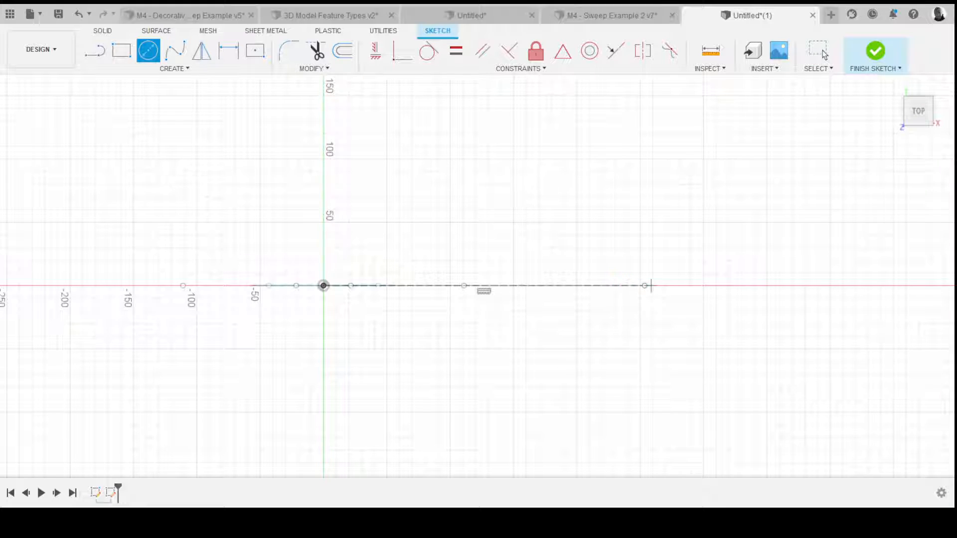
left_click(630, 286)
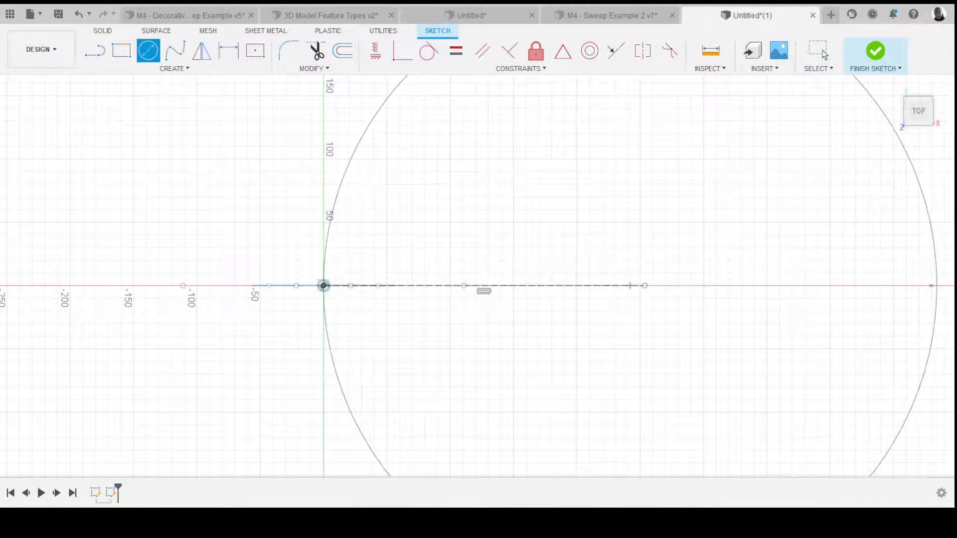
left_click(323, 286)
mouse_move(515, 224)
middle_mouse_down("shift")
mouse_move(537, 288)
mouse_move(533, 218)
mouse_move(548, 210)
mouse_move(553, 180)
mouse_move(543, 234)
mouse_move(689, 356)
middle_mouse_up("shift")
key("Escape")
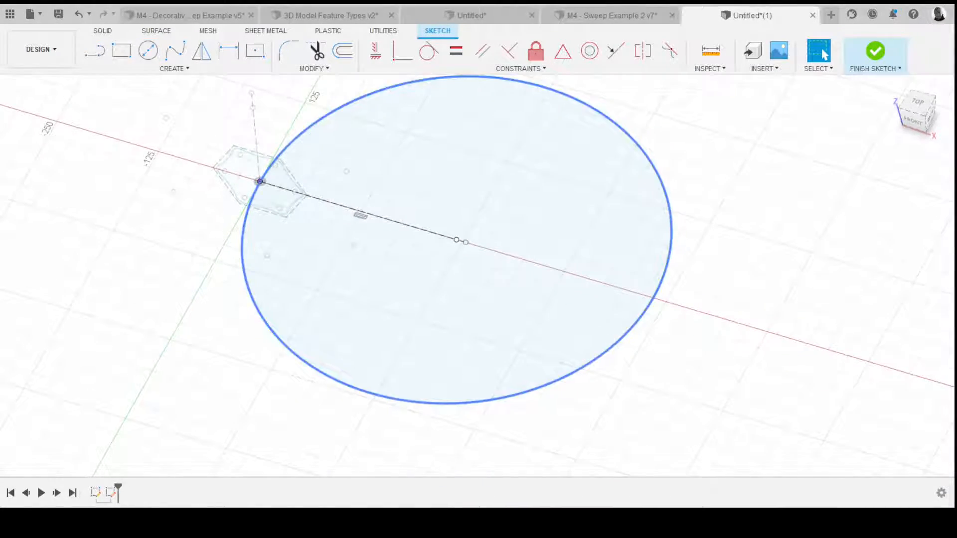
- Enlarge the circle by moving its centre along the X axis beyond the construction line's end
left_click_drag(457, 239, 524, 260)
scroll(352, 318, "down", 4)
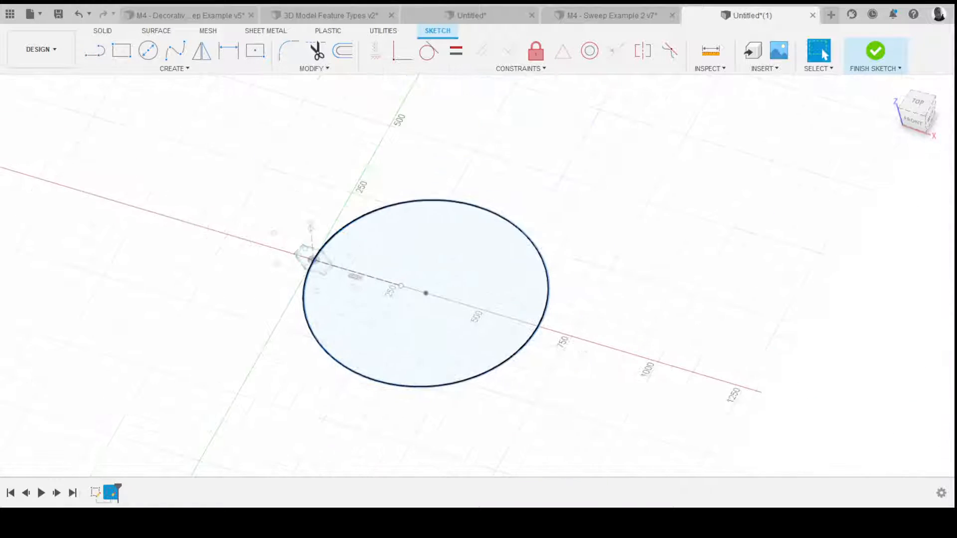
left_click_drag(425, 293, 439, 297)
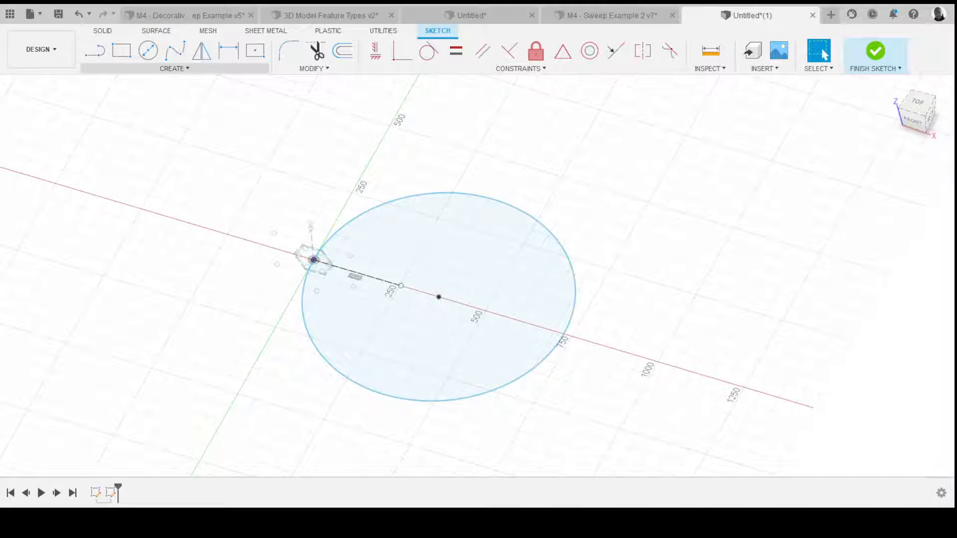
- Delete the enlarged circle from the path sketch, keeping the construction line
left_click(175, 69)
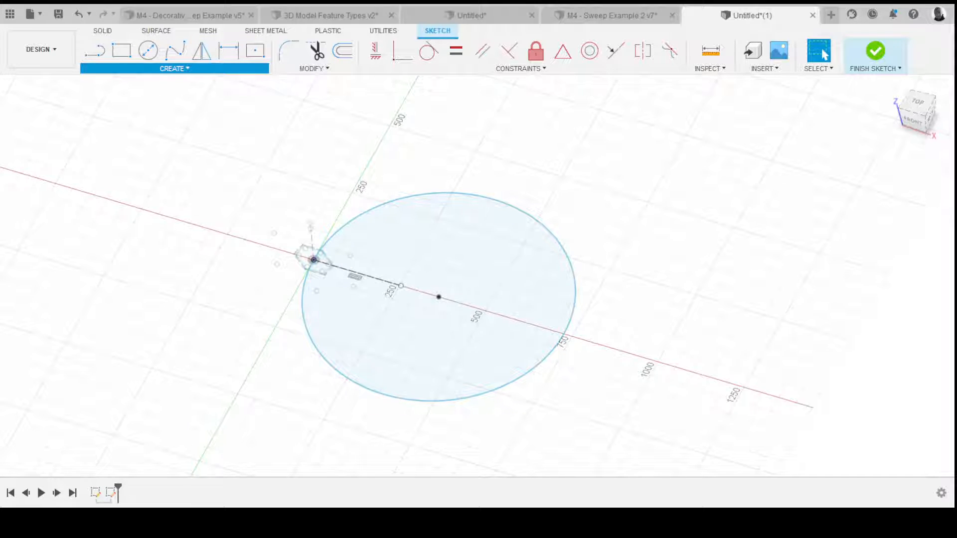
left_click(917, 102)
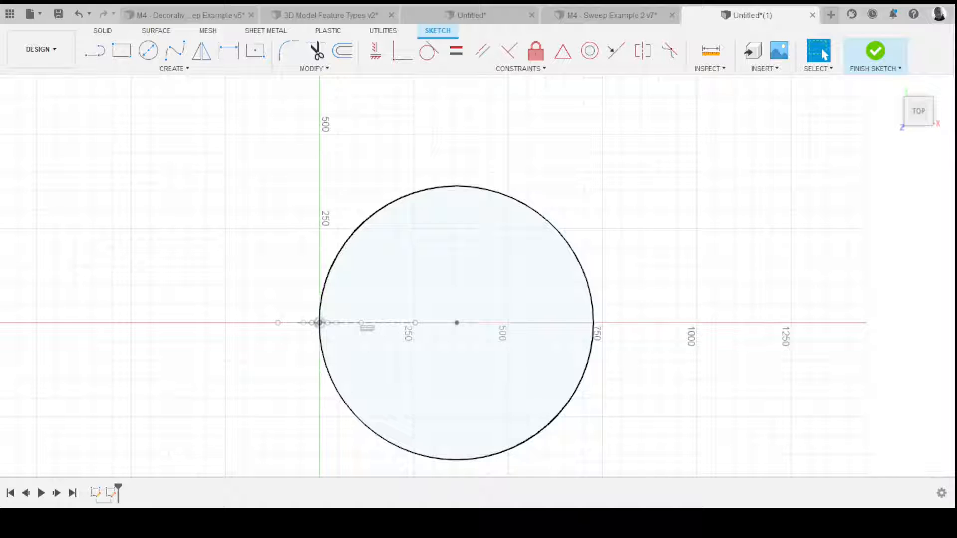
mouse_move(319, 320)
middle_mouse_down("shift")
mouse_move(319, 331)
mouse_move(292, 328)
middle_mouse_up("shift")
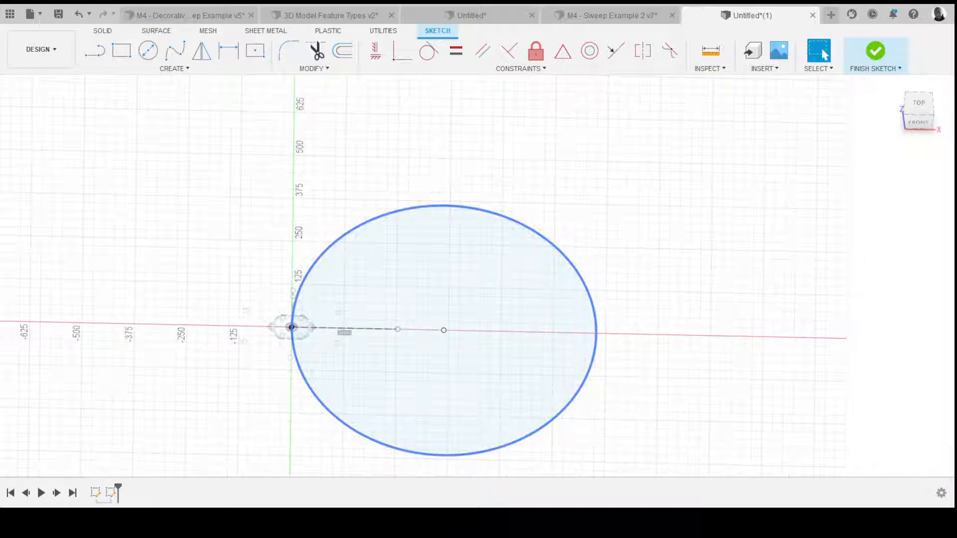
left_click(292, 327)
key("Delete")
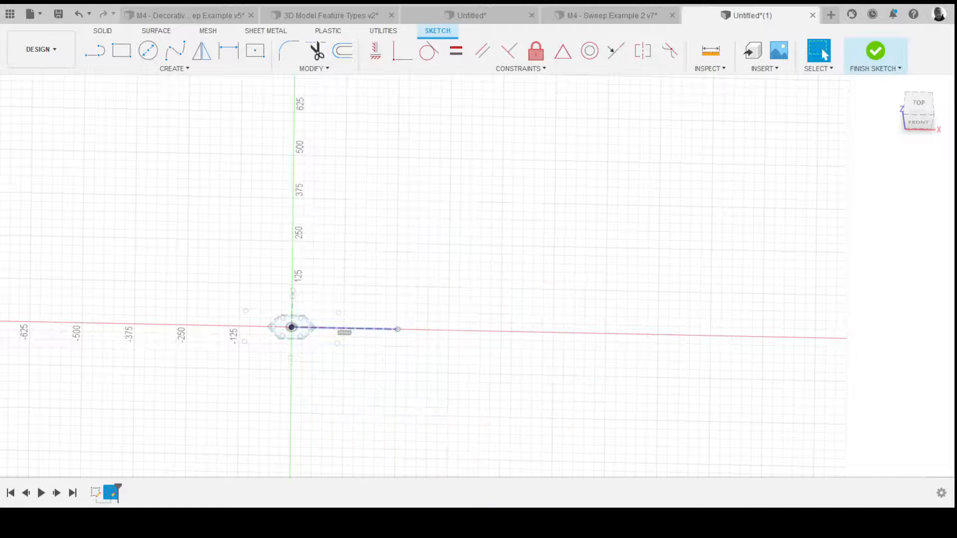
- Redraw the path circle with its centre on the construction line, slightly short of the outer end, passing through the origin
scroll(369, 331, "up", 5)
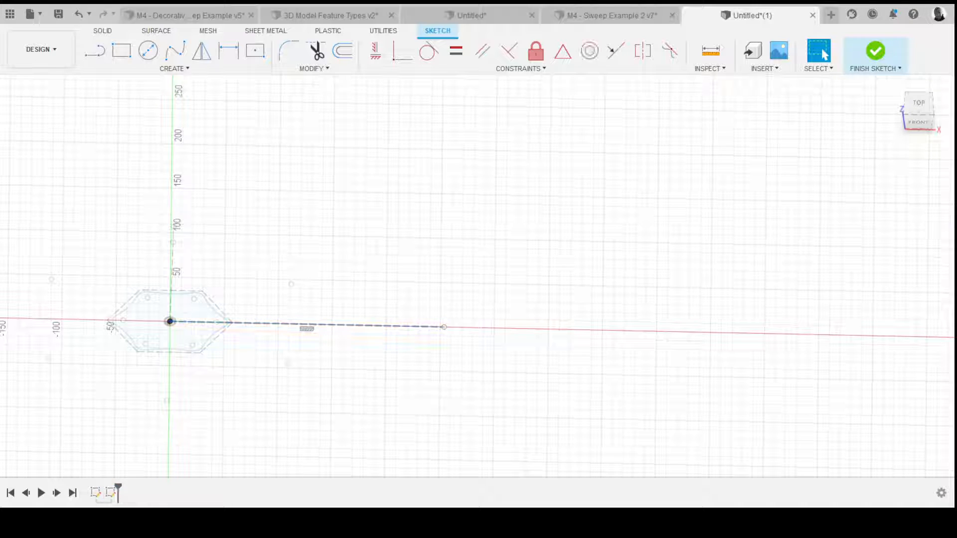
key("c")
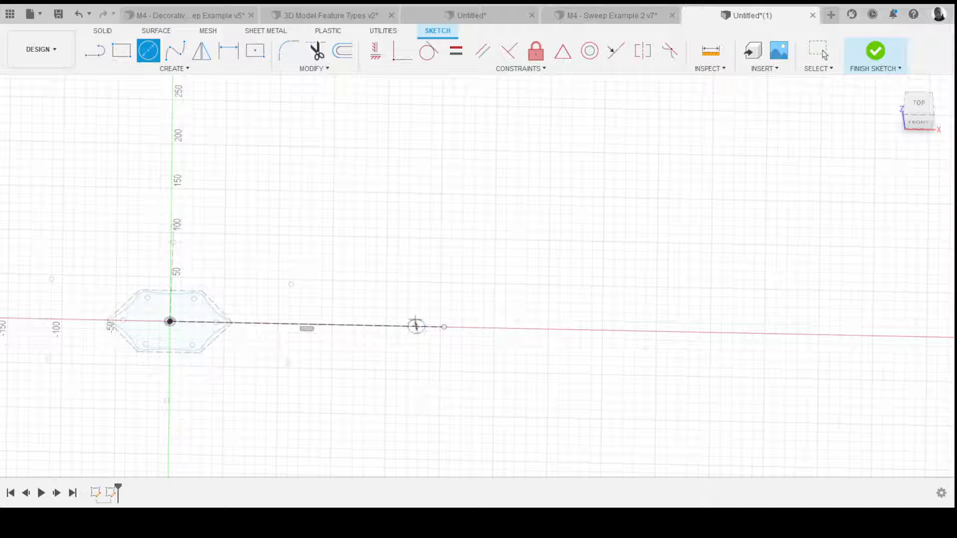
left_click(416, 327)
left_click(170, 322)
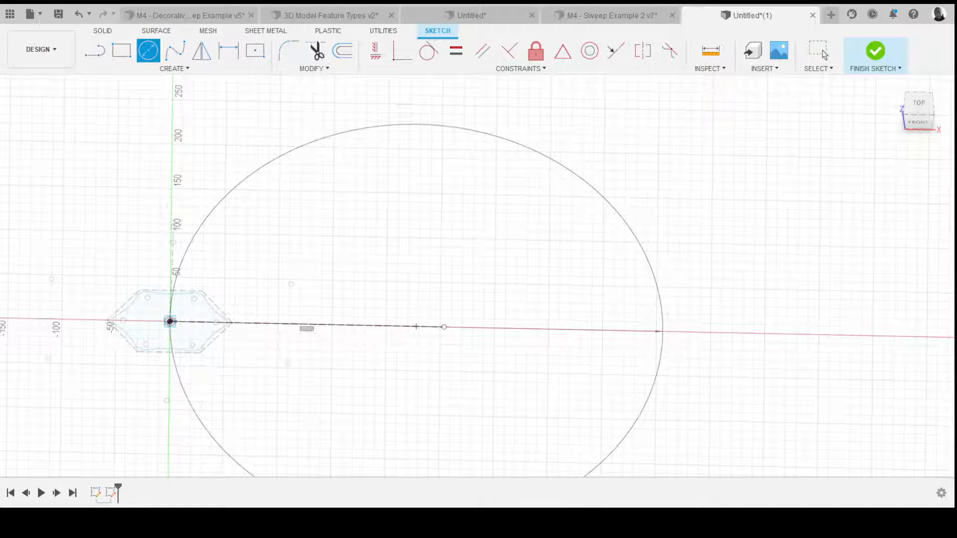
left_click(820, 51)
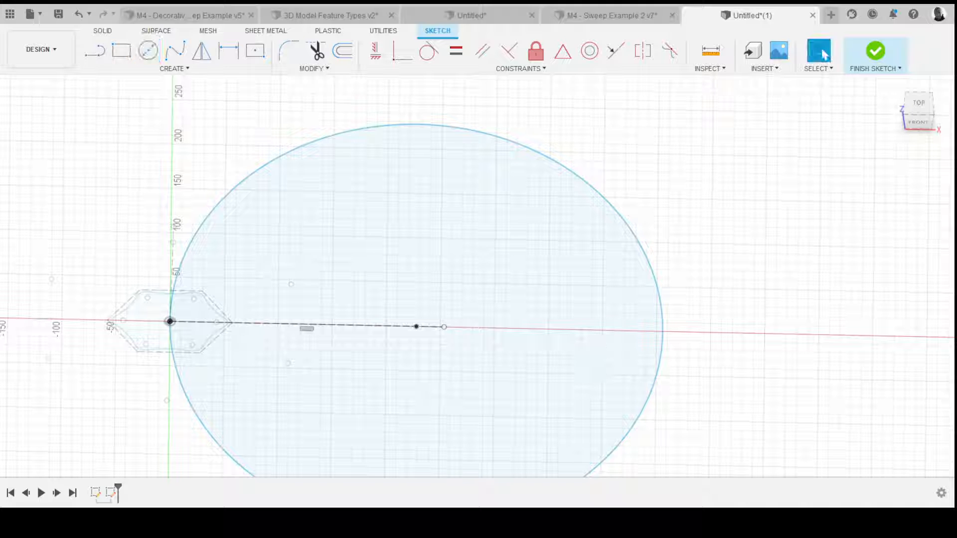
- Enlarge the redrawn circle by moving its centre outward past the construction line's end, and finish the sketch
left_click_drag(417, 326, 470, 327)
scroll(498, 344, "down", 4)
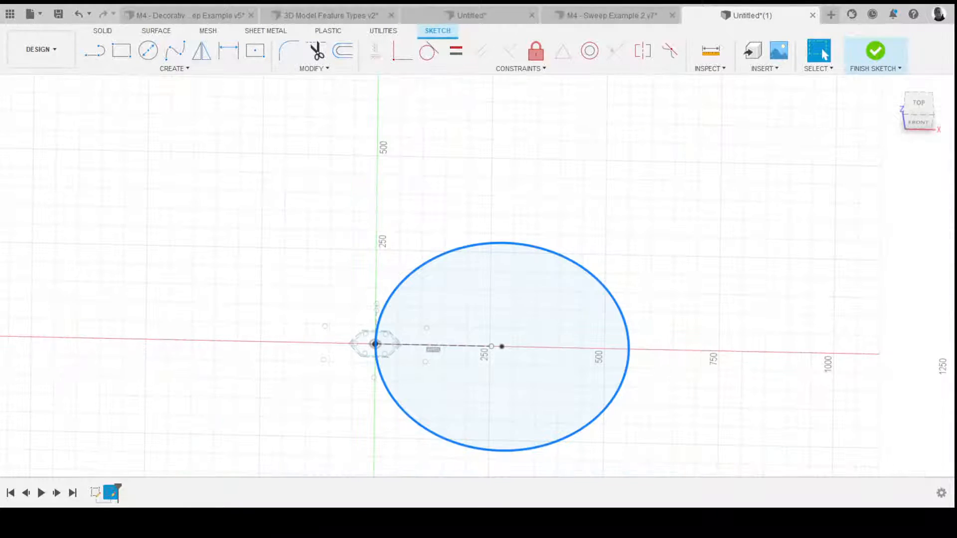
key("F6")
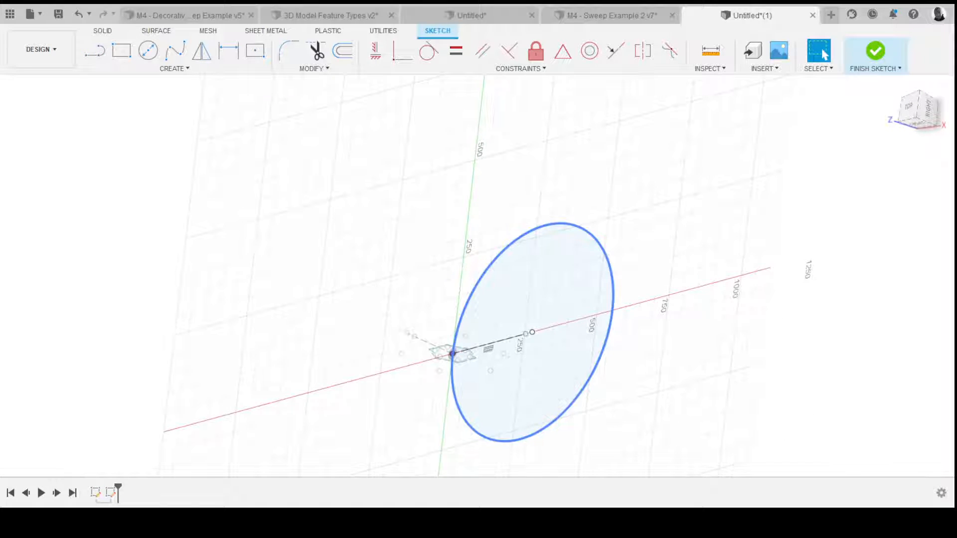
left_click_drag(532, 332, 554, 326)
key("Escape")
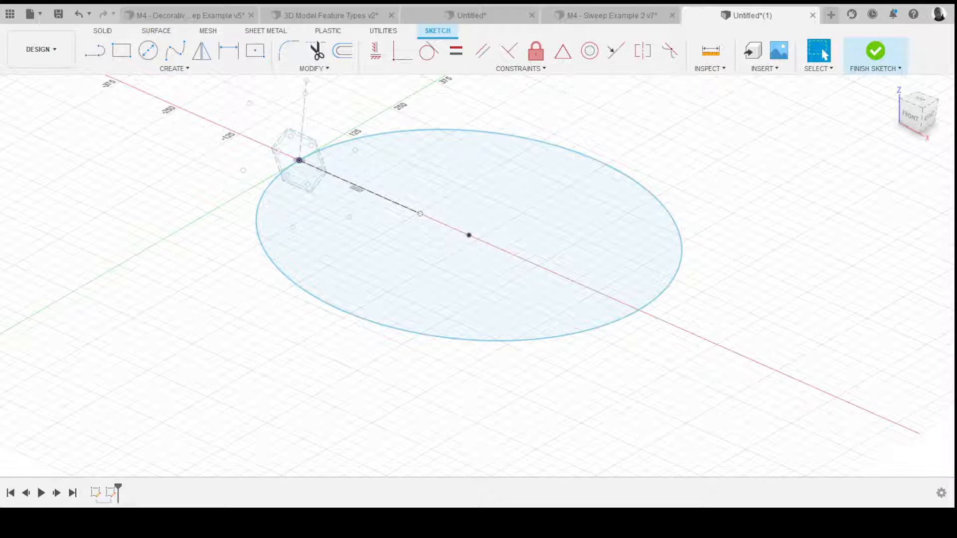
left_click(875, 50)
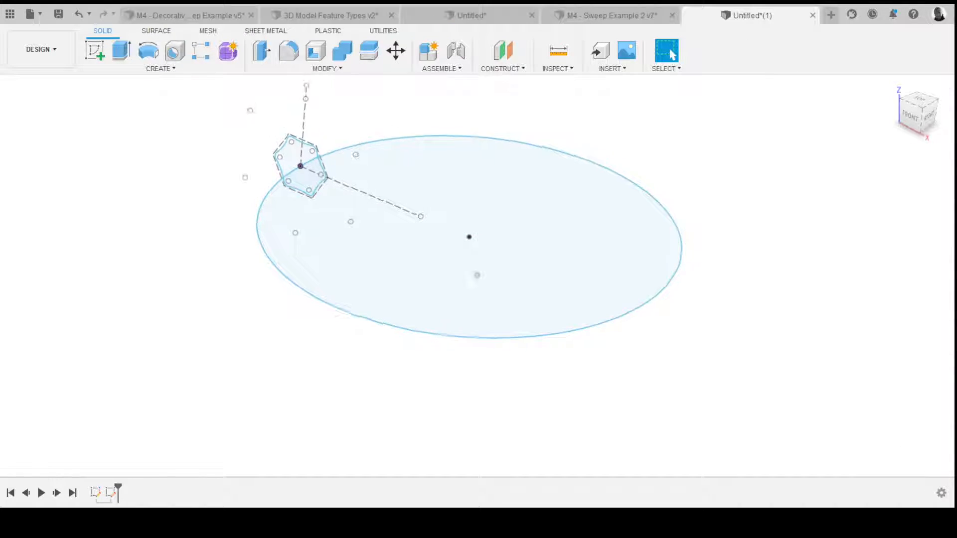
mouse_move(407, 283)
middle_mouse_down("shift")
mouse_move(369, 288)
mouse_move(418, 307)
mouse_move(607, 318)
mouse_move(486, 334)
middle_mouse_up("shift")
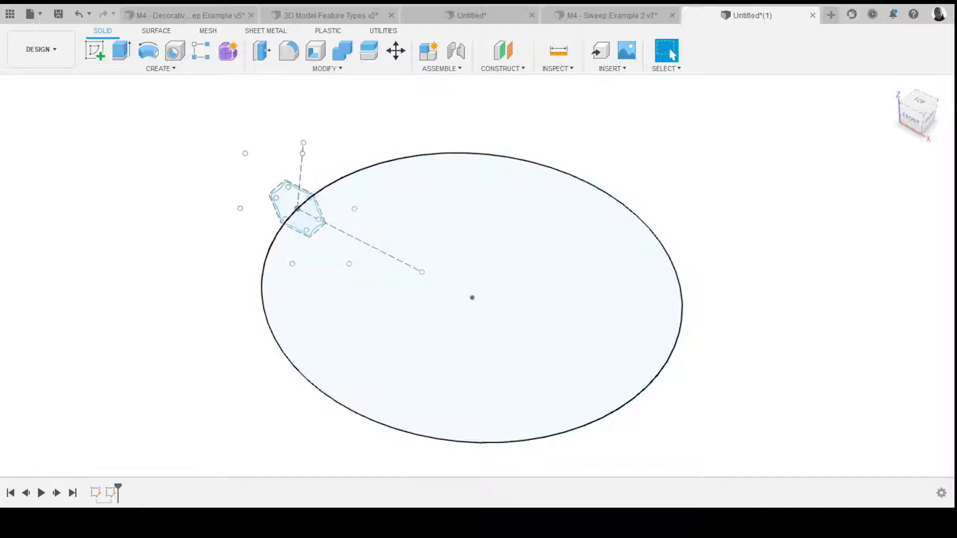
left_click(160, 68)
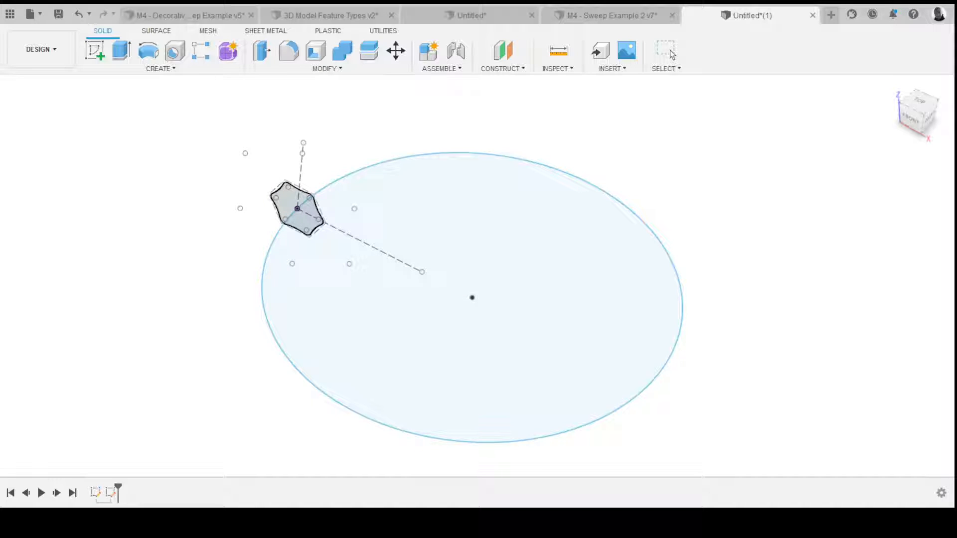
left_click(299, 207)
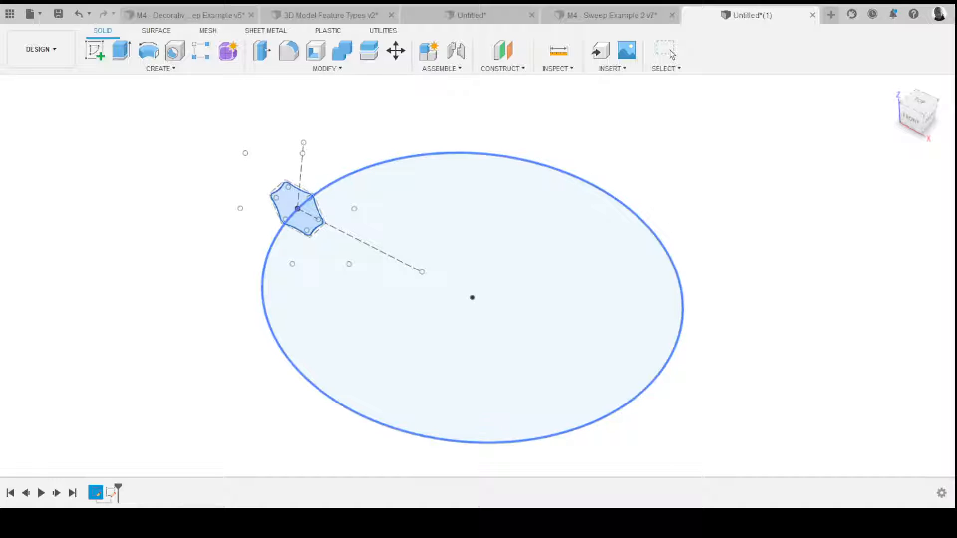
left_click(563, 431)
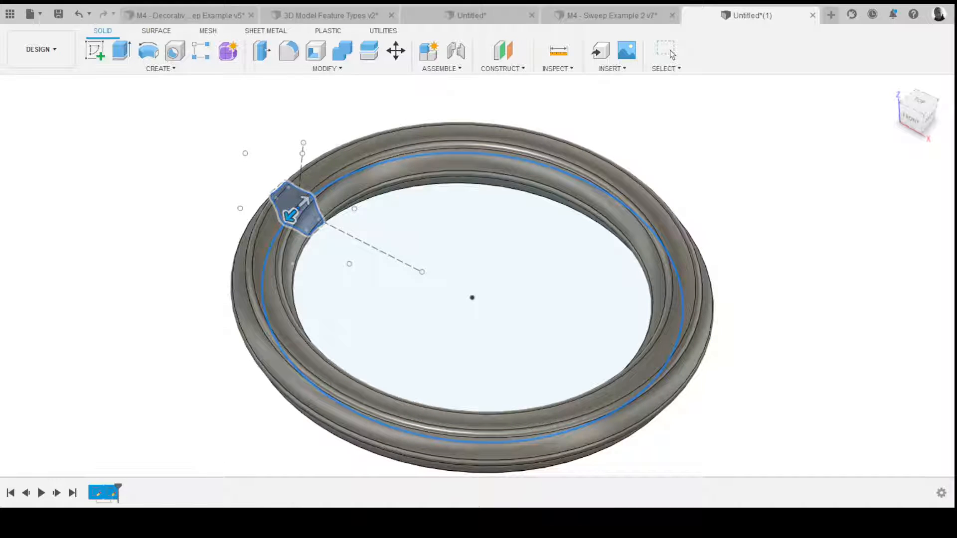
middle_click_drag(479, 299, 398, 318, "shift")
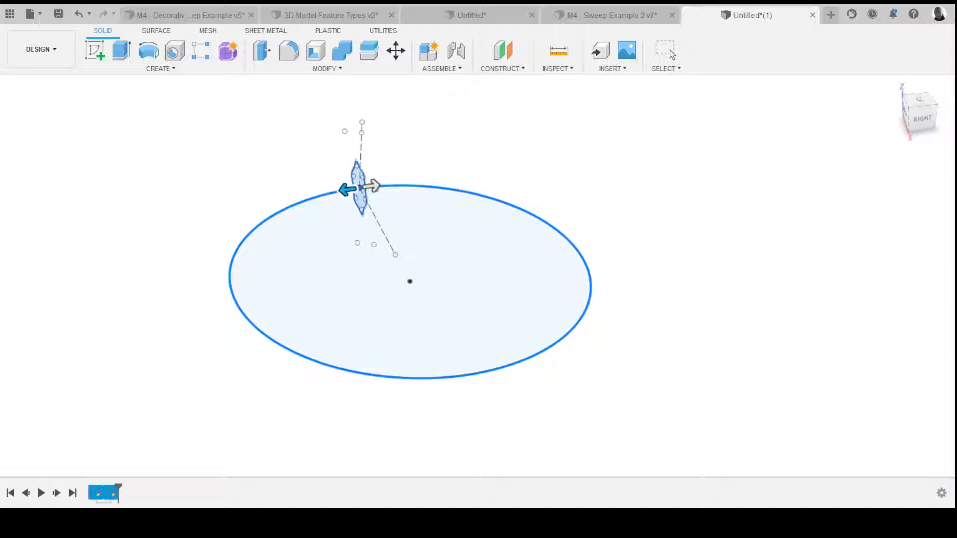
middle_click_drag(406, 252, 472, 261, "shift")
key("Escape")
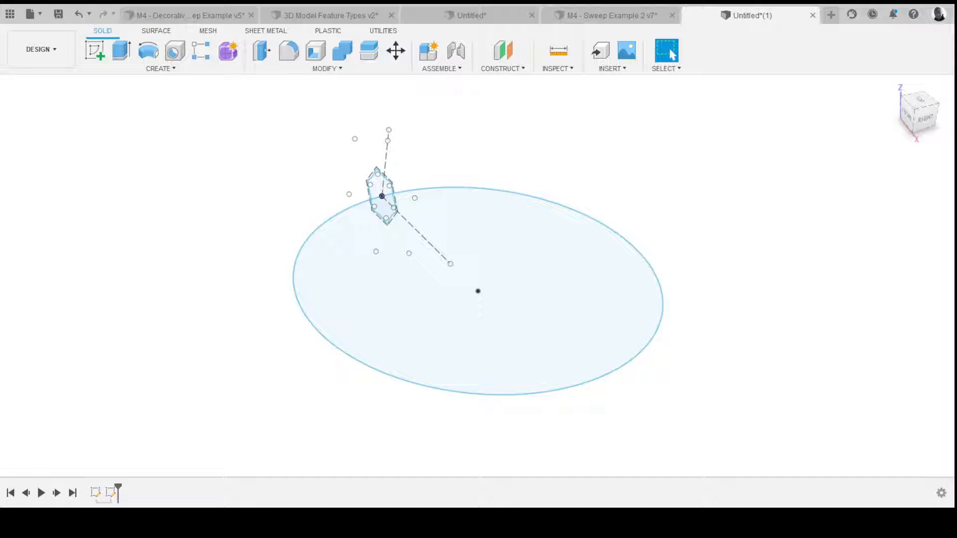
- Sweep the rounded hexagonal profile fully around the circular path, with a twist that gives the bangle spiralling ridges
left_click(159, 68)
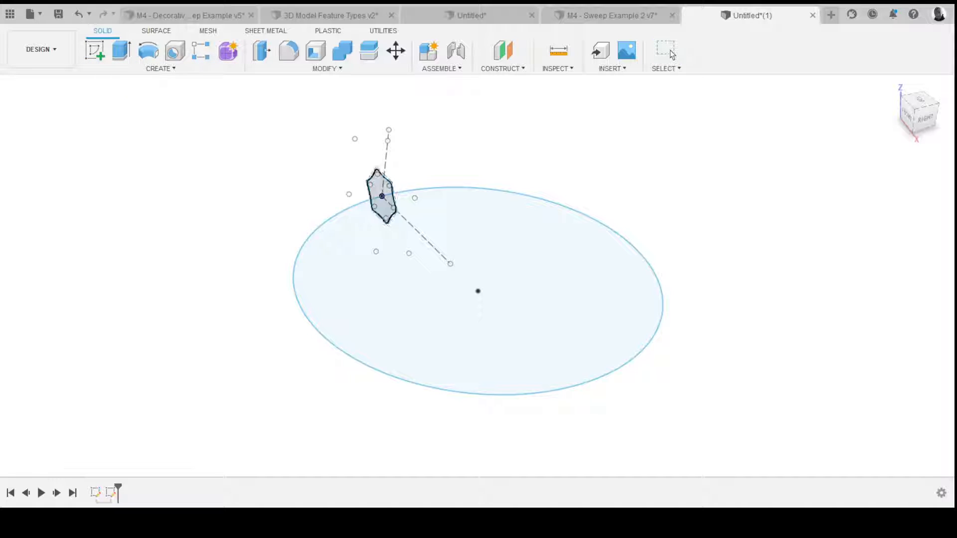
left_click(383, 202)
left_click(459, 188)
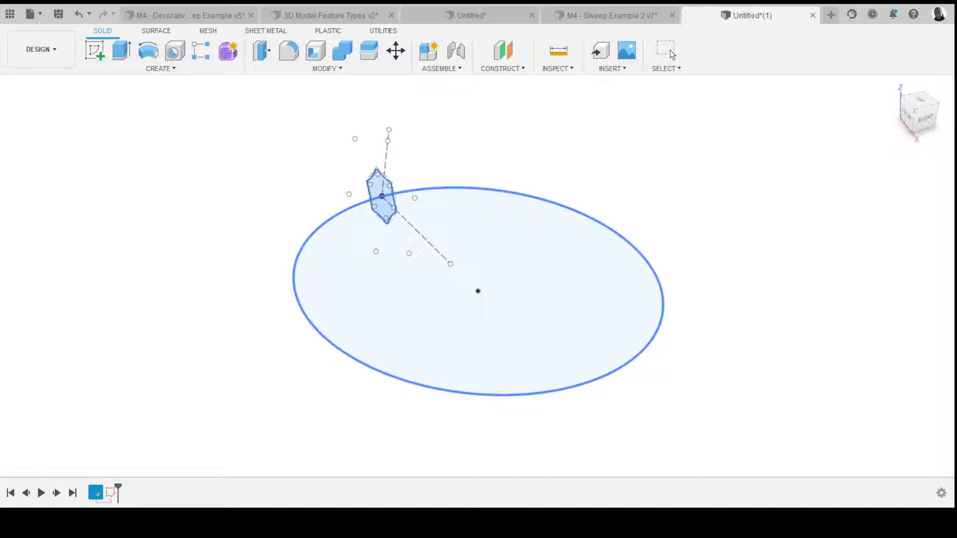
left_click_drag(459, 188, 458, 211)
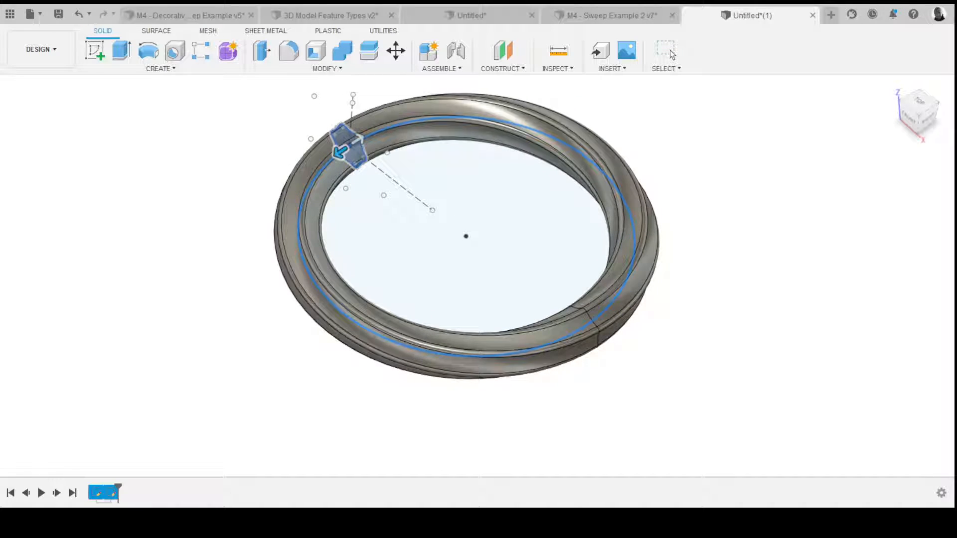
mouse_move(465, 235)
left_mouse_down()
mouse_move(449, 278)
mouse_move(454, 270)
left_mouse_up()
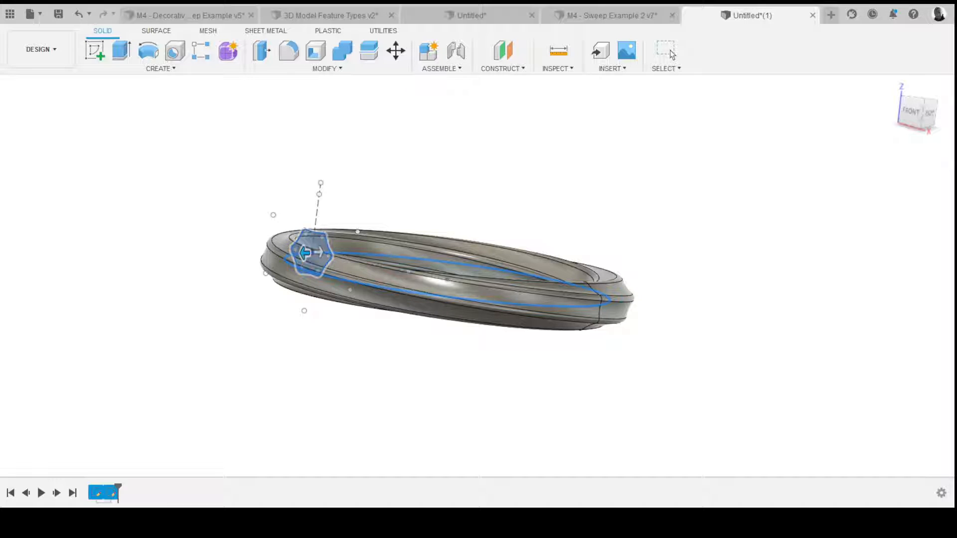
left_click_drag(454, 270, 457, 260)
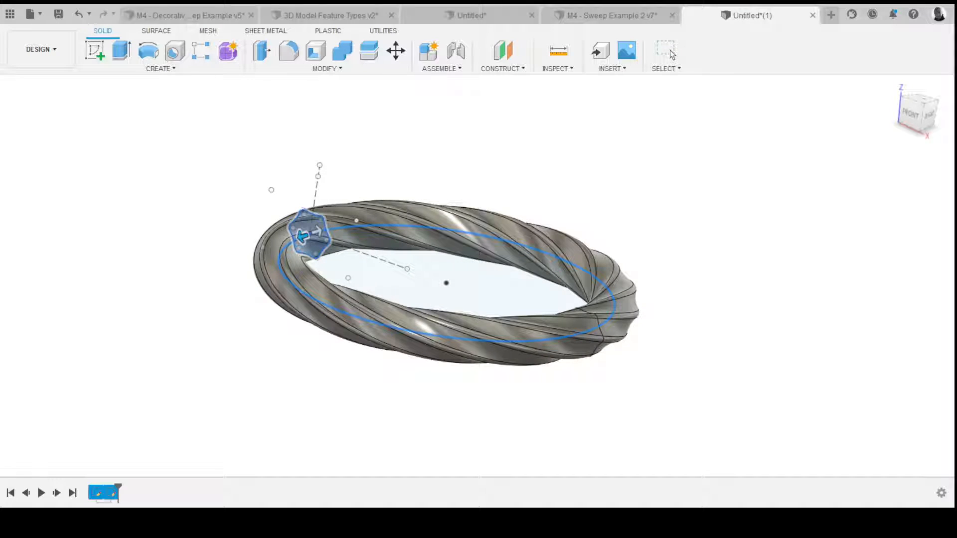
mouse_move(448, 279)
left_mouse_down()
mouse_move(447, 314)
mouse_move(451, 262)
left_mouse_up()
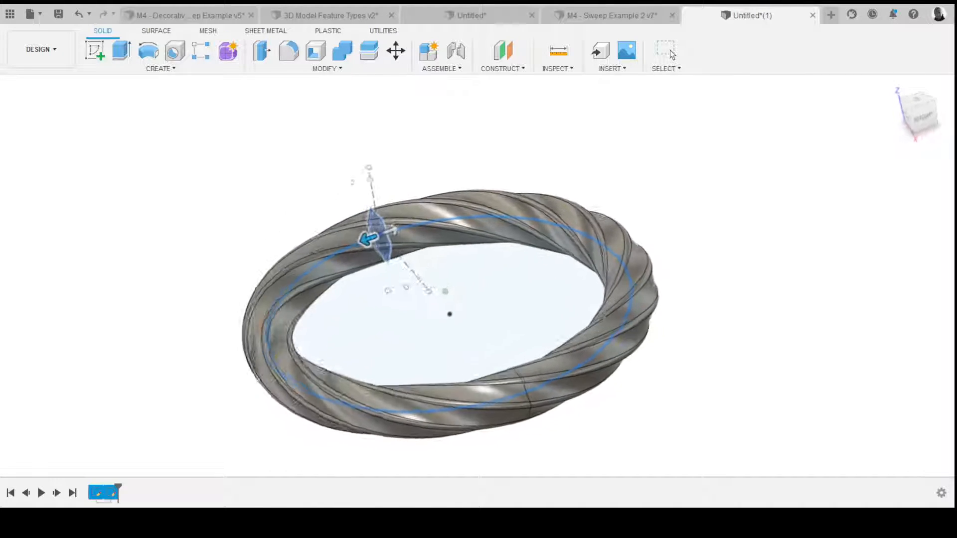
left_click_drag(449, 313, 455, 273)
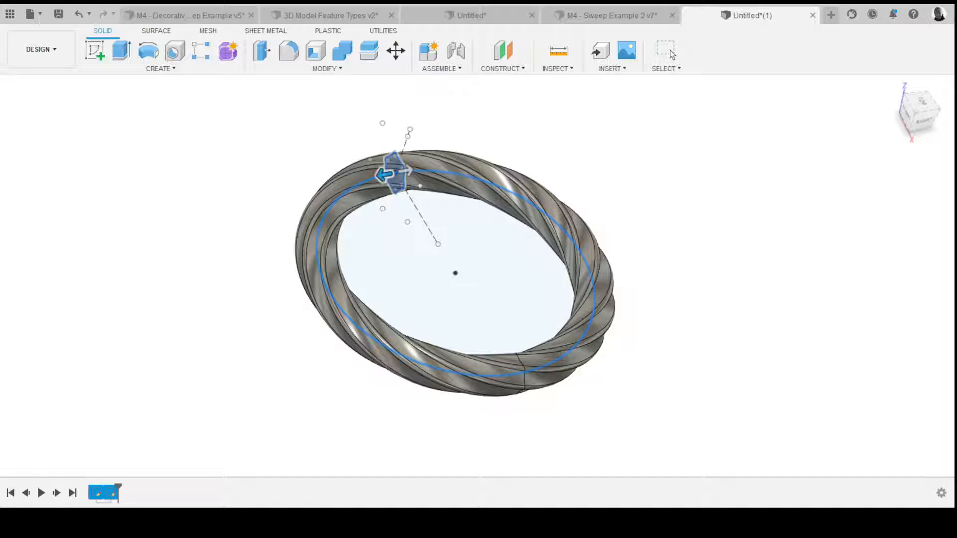
left_click(670, 54)
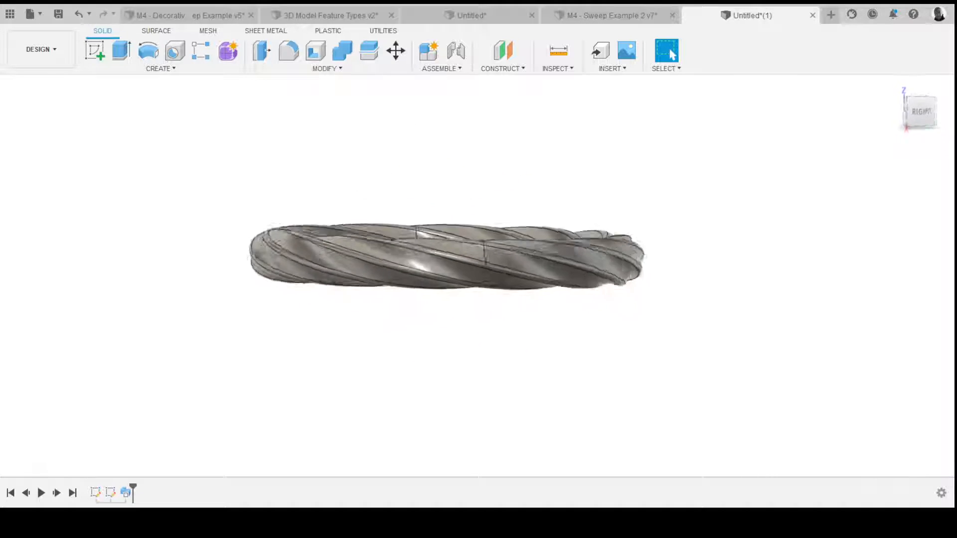
middle_click_drag(448, 249, 474, 210, "shift")
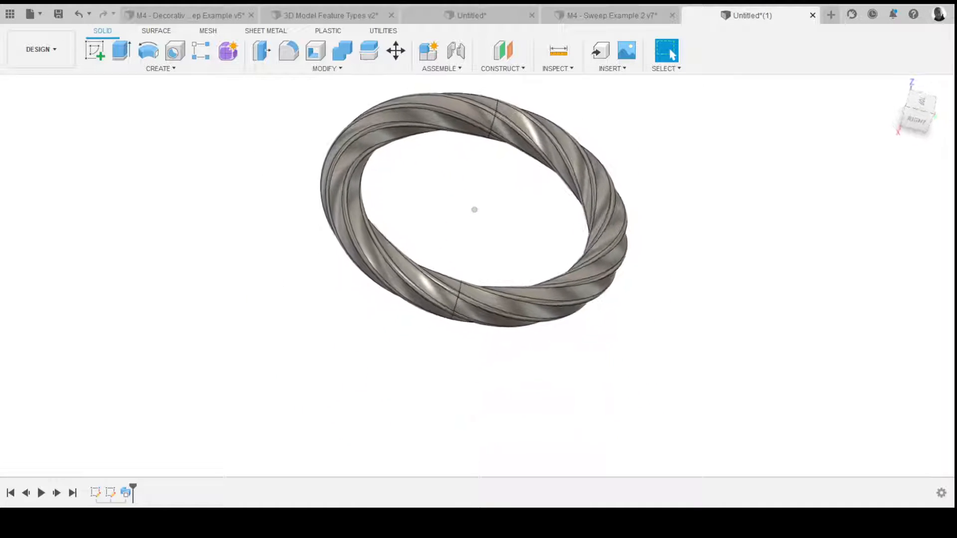
key("F6")
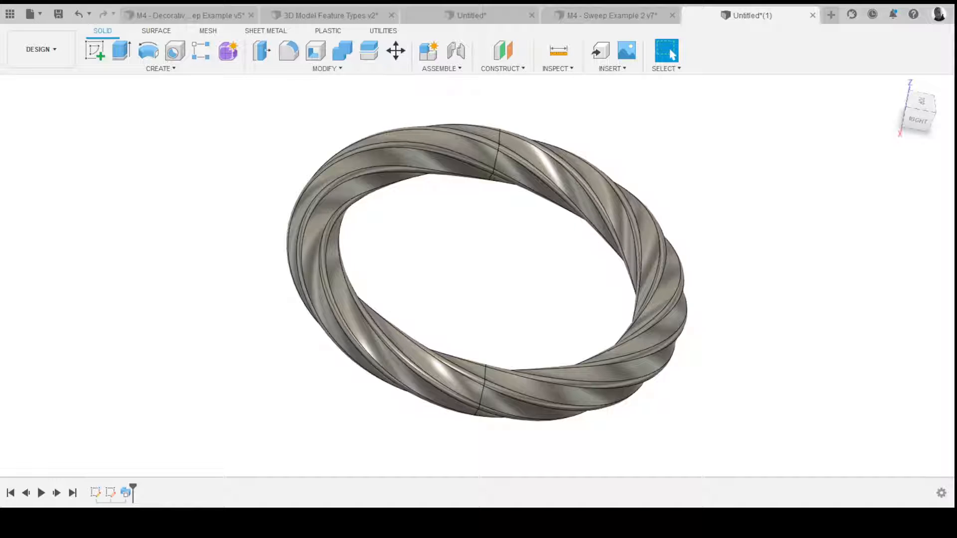
middle_click_drag(485, 271, 489, 272, "shift")
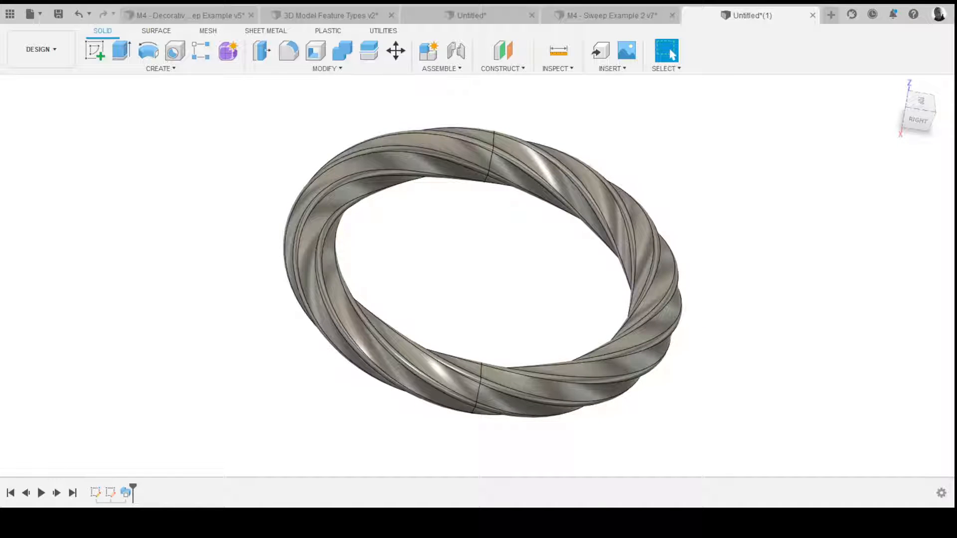
- Remove the sweep and its path sketch from the design history, and start a new sketch on the horizontal XY plane
left_click_drag(132, 487, 118, 487)
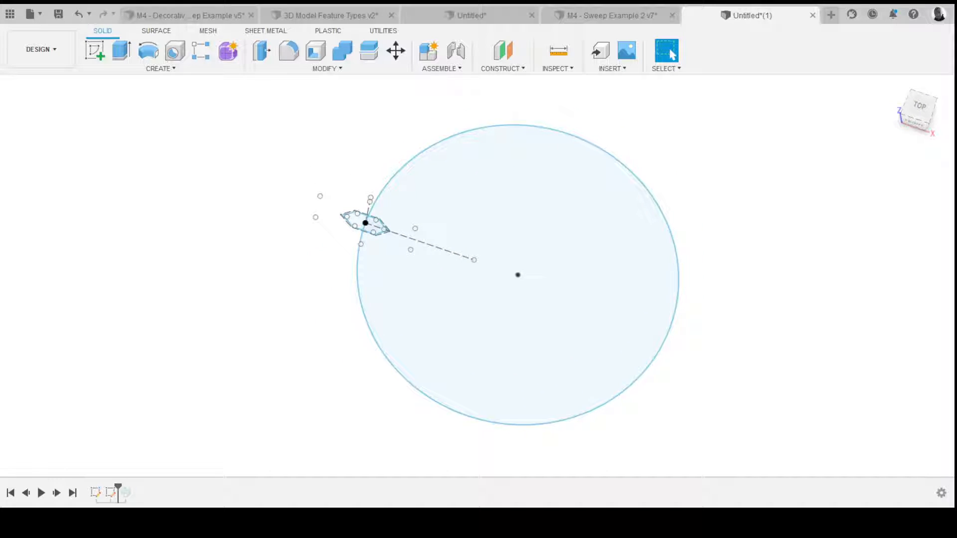
left_click_drag(118, 488, 103, 487)
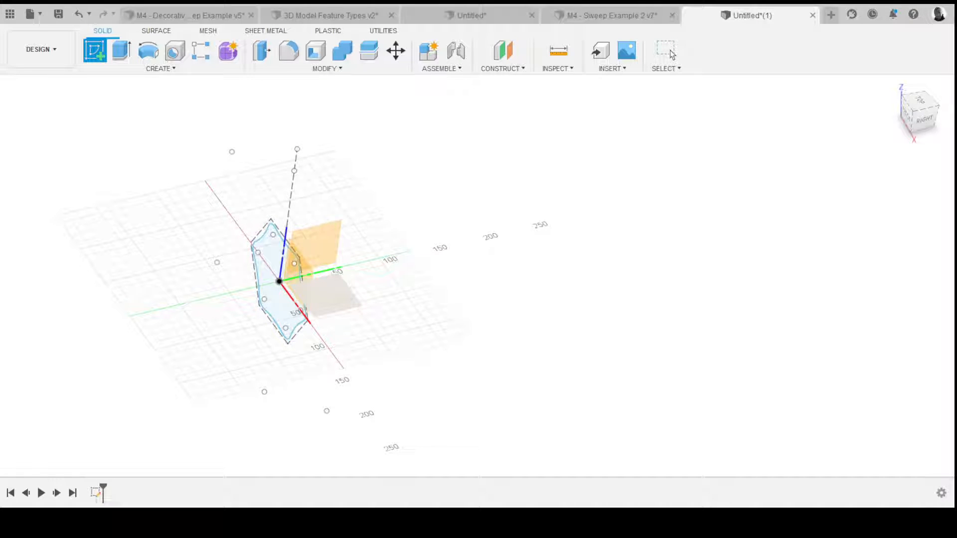
left_click(324, 294)
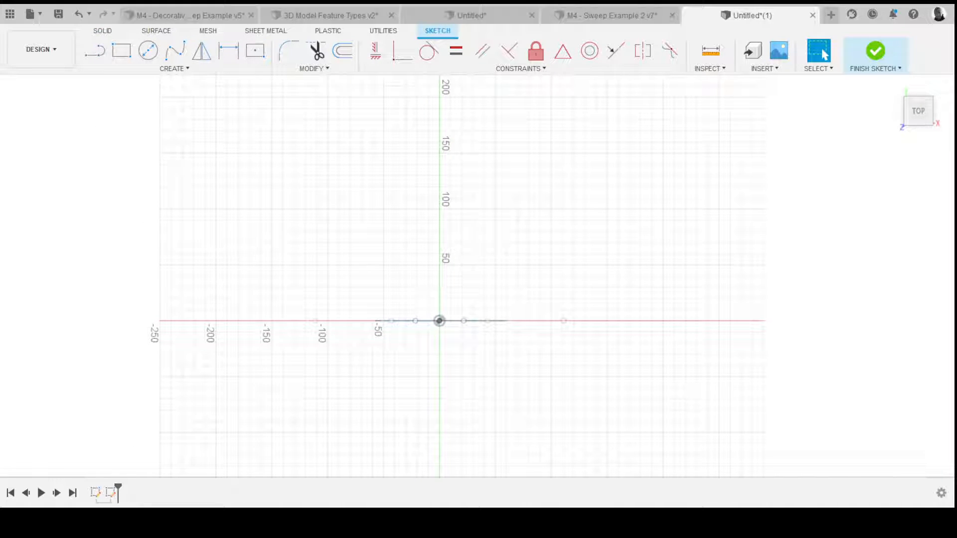
- Draw a horizontal line about 350 mm long from the origin along the positive X axis
key("l")
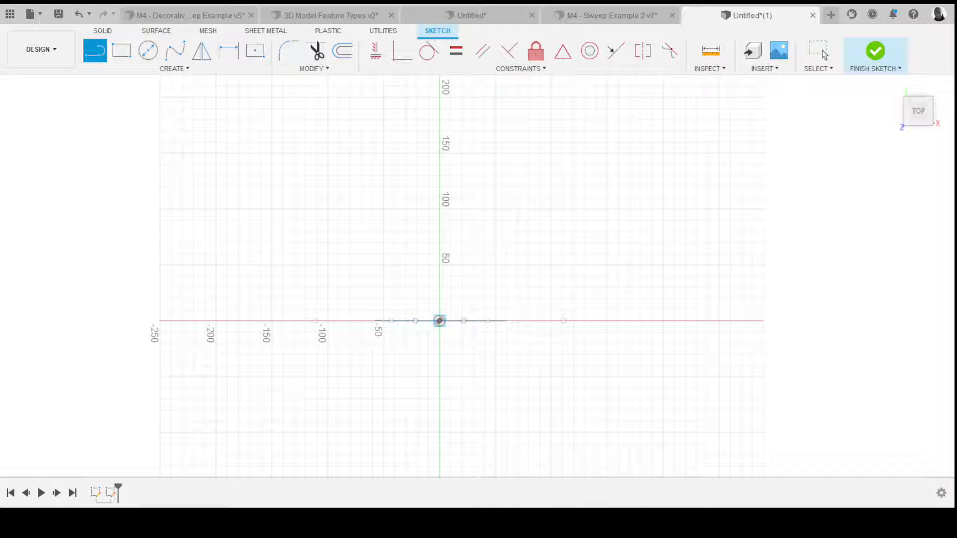
left_click(439, 321)
scroll(299, 299, "down", 3)
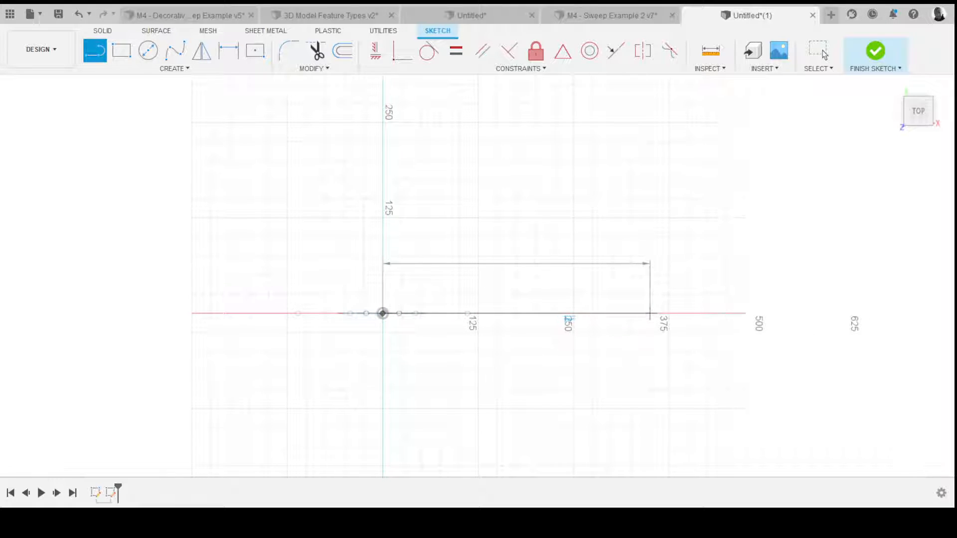
left_click(650, 313)
left_click_drag(651, 313, 659, 351)
left_click(650, 345)
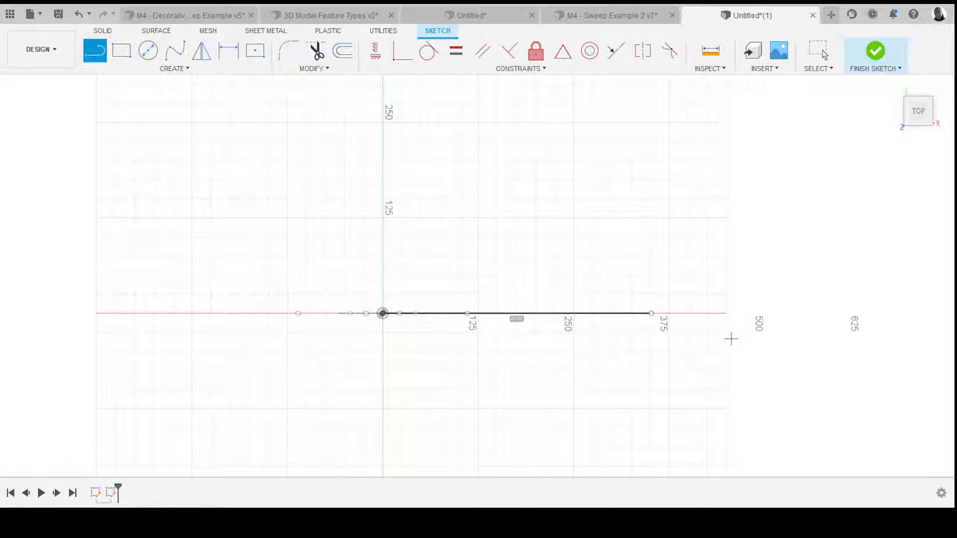
key("Escape")
- Convert the horizontal line to a construction line
left_click(647, 314)
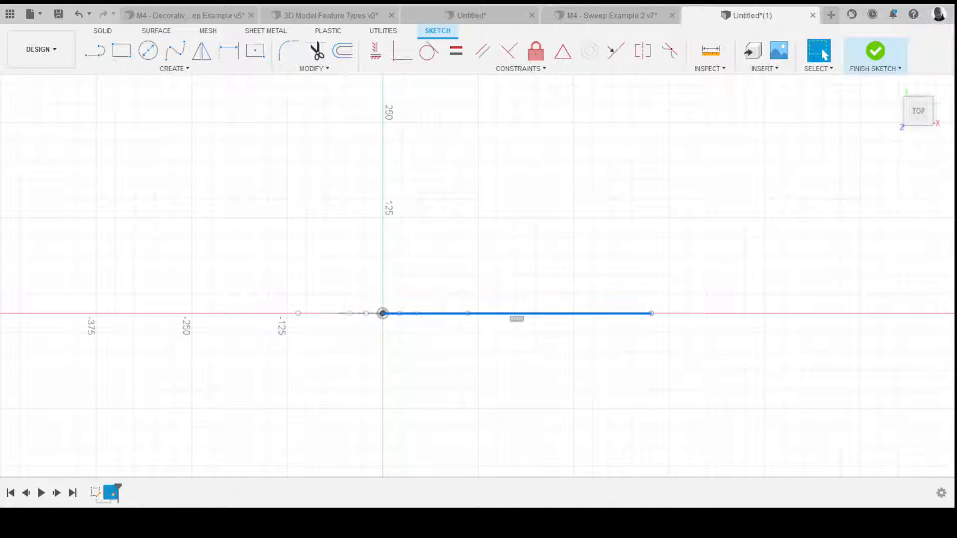
key("x")
key("Escape")
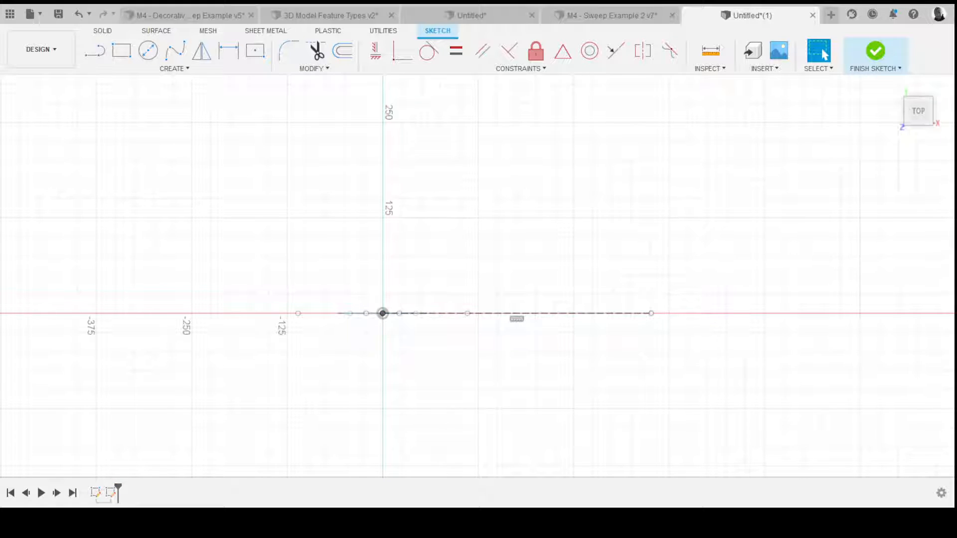
left_click(586, 313)
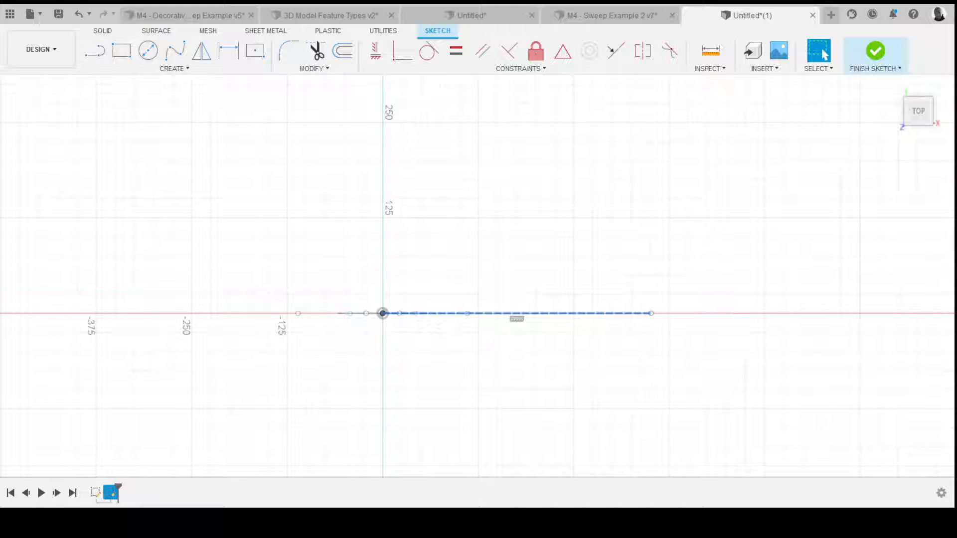
key("Escape")
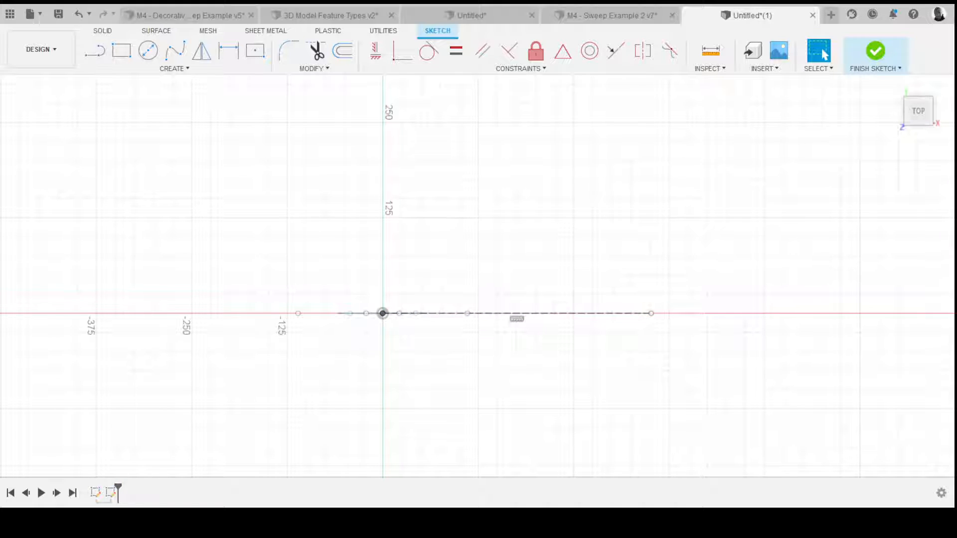
- Draw the path circle centred on the construction line just short of its outer end, passing through the origin, and finish the sketch
key("c")
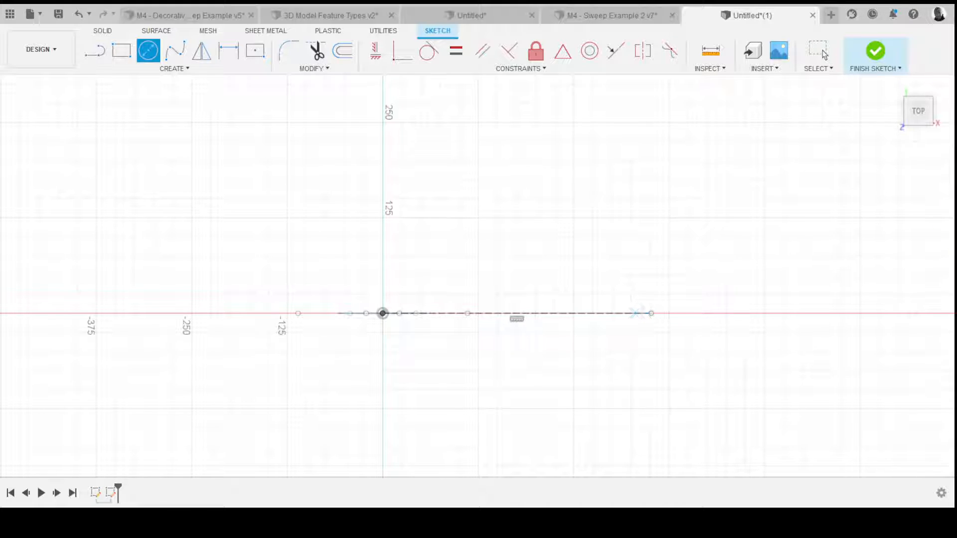
left_click(633, 313)
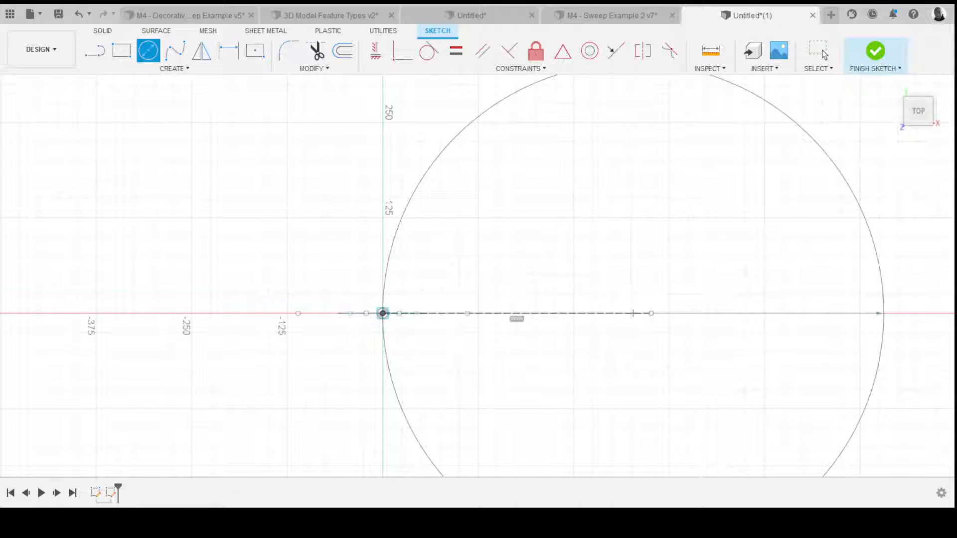
left_click(382, 313)
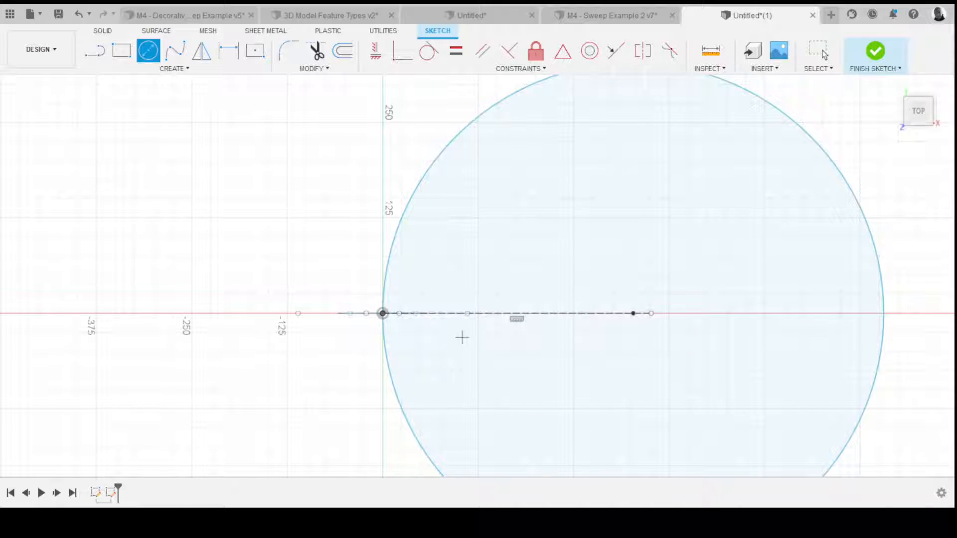
mouse_move(462, 335)
middle_mouse_down("shift")
mouse_move(503, 368)
mouse_move(524, 405)
mouse_move(430, 102)
mouse_move(410, 89)
middle_mouse_up("shift")
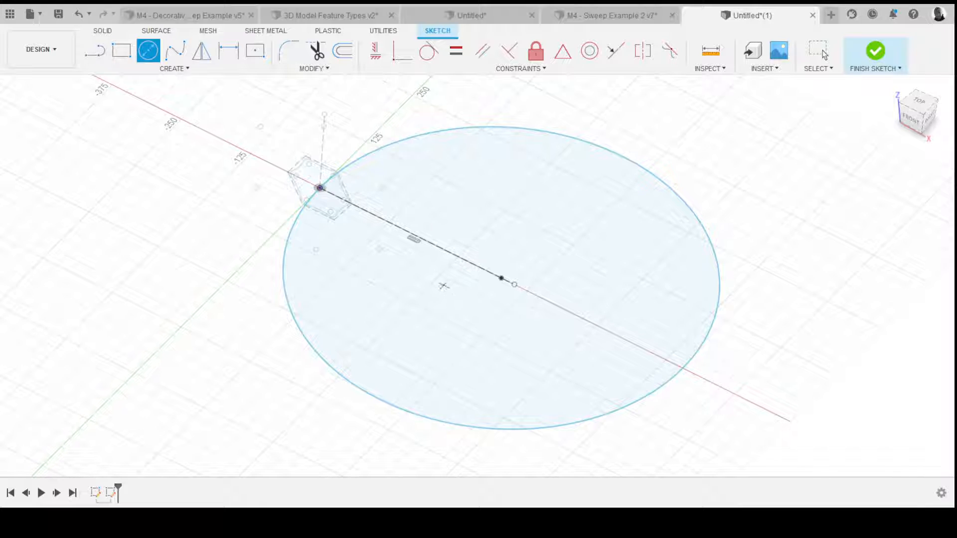
left_click(875, 50)
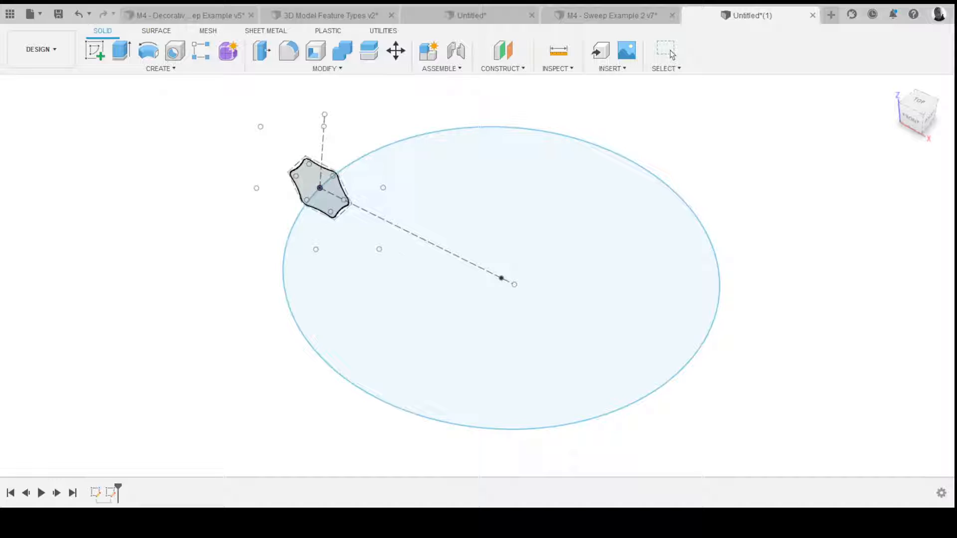
- Create a twisted sweep of the rounded hexagonal profile along the whole new path circle
left_click(95, 492)
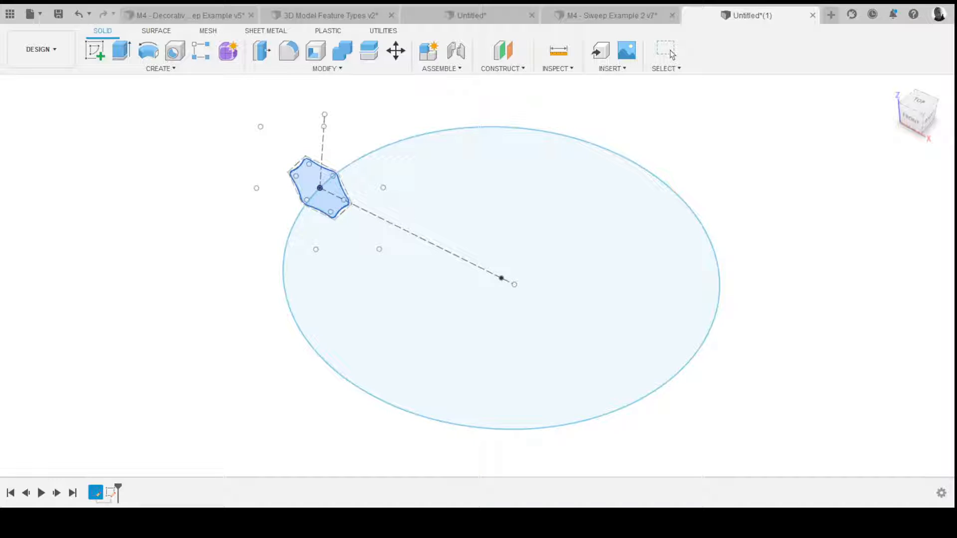
left_click(110, 492)
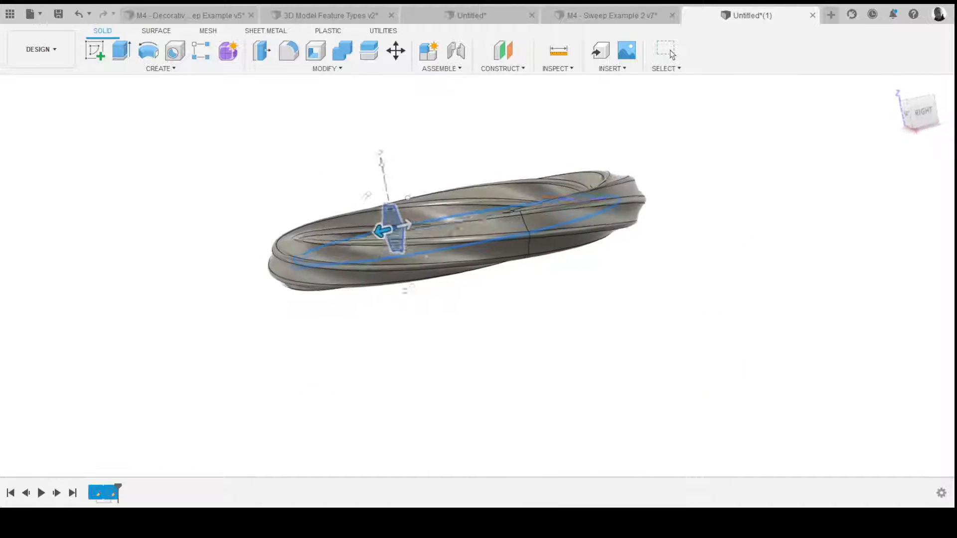
key("Return")
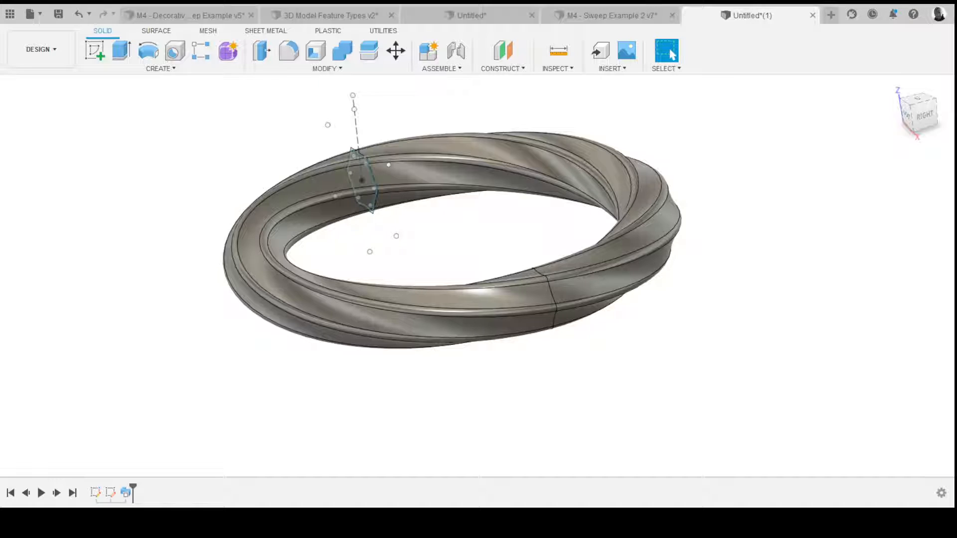
- Close the bangle, curved moulding and Sweep Example 2 designs, and inspect the lofted body in 3D Model Feature Types v2
left_click(812, 15)
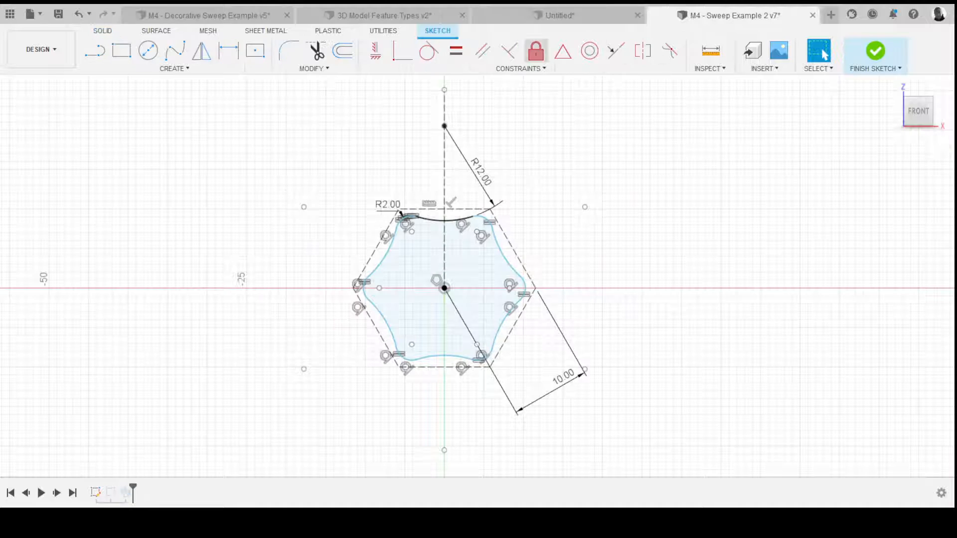
left_click(553, 15)
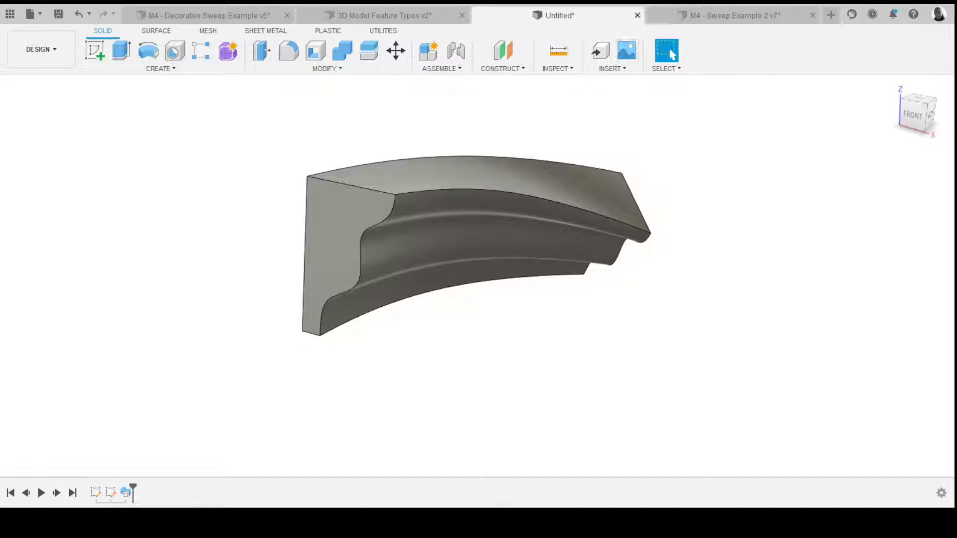
left_click(638, 15)
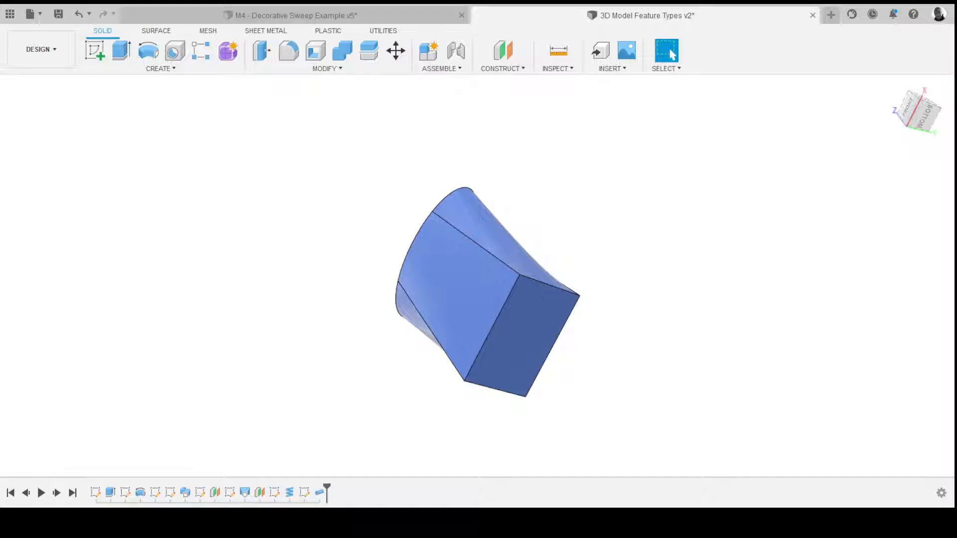
middle_click_drag(477, 275, 465, 305, "shift")
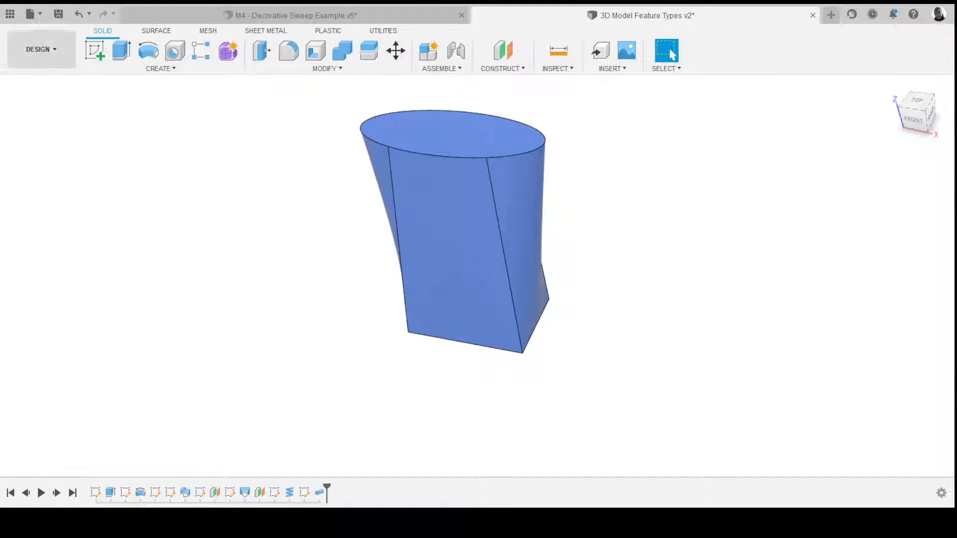
- Open the M4 - Loft Example Genno Hammer design from the project files and hide the file browser
left_click(10, 13)
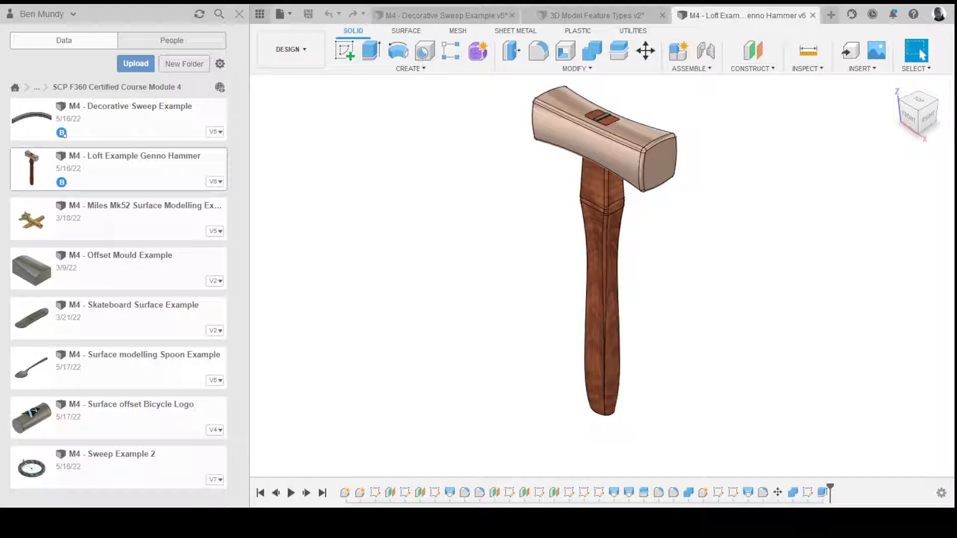
key("ctrl+alt+p")
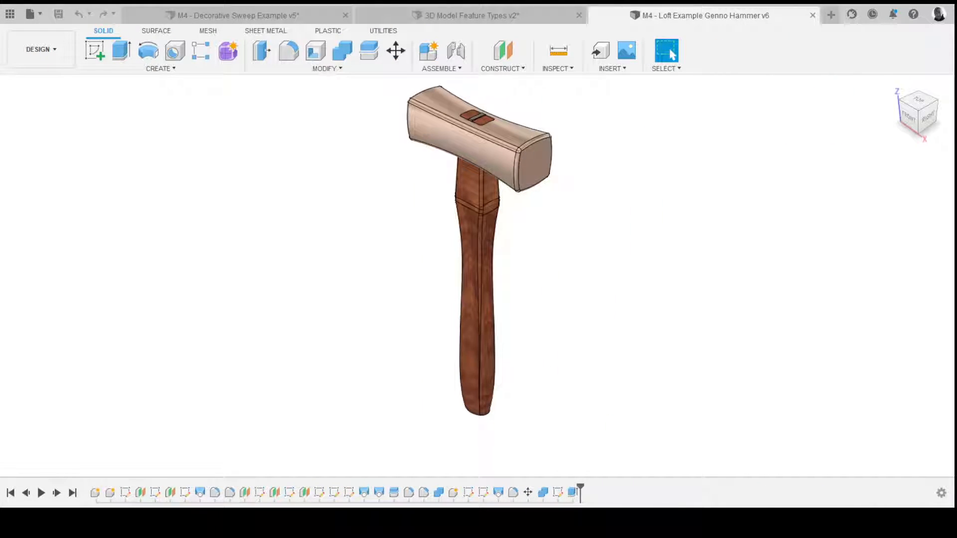
- Examine the hammer from several sides and step through its history to see how the head is lofted between its section sketches
scroll(479, 251, "down", 2)
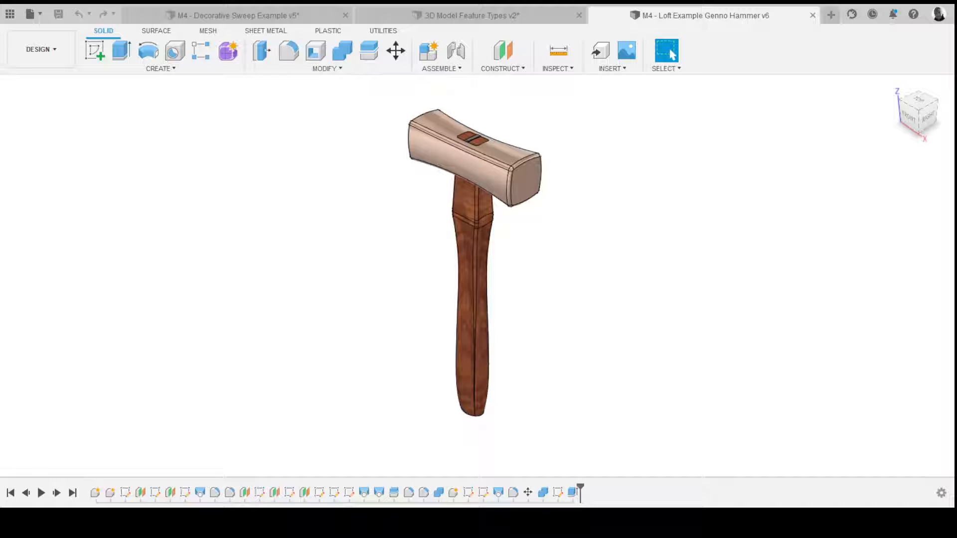
middle_click_drag(474, 280, 468, 293, "shift")
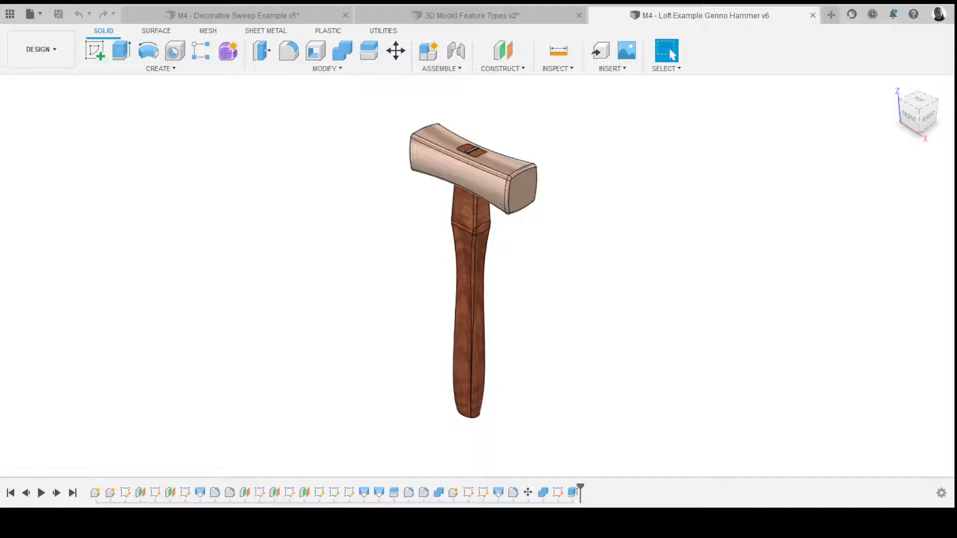
middle_click_drag(478, 269, 446, 269, "shift")
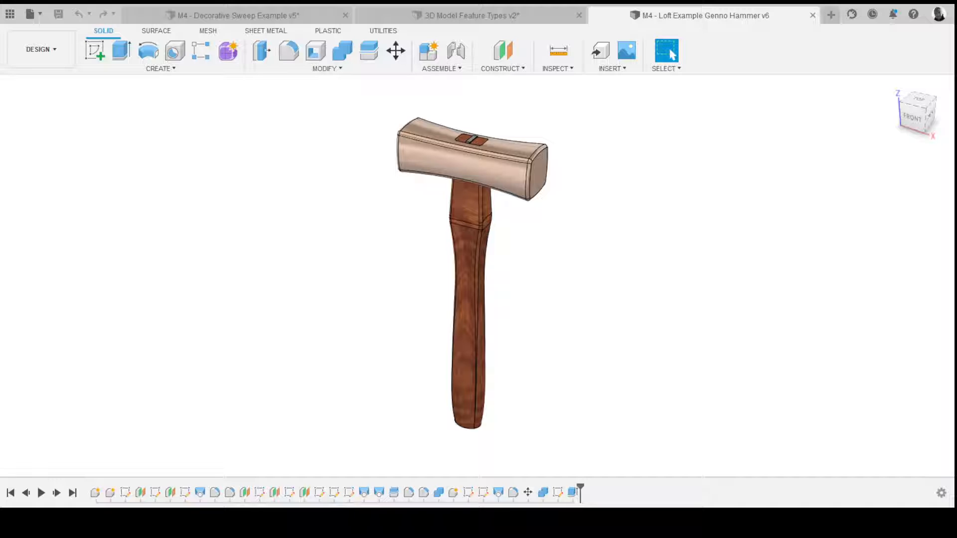
middle_click_drag(479, 269, 478, 174, "shift")
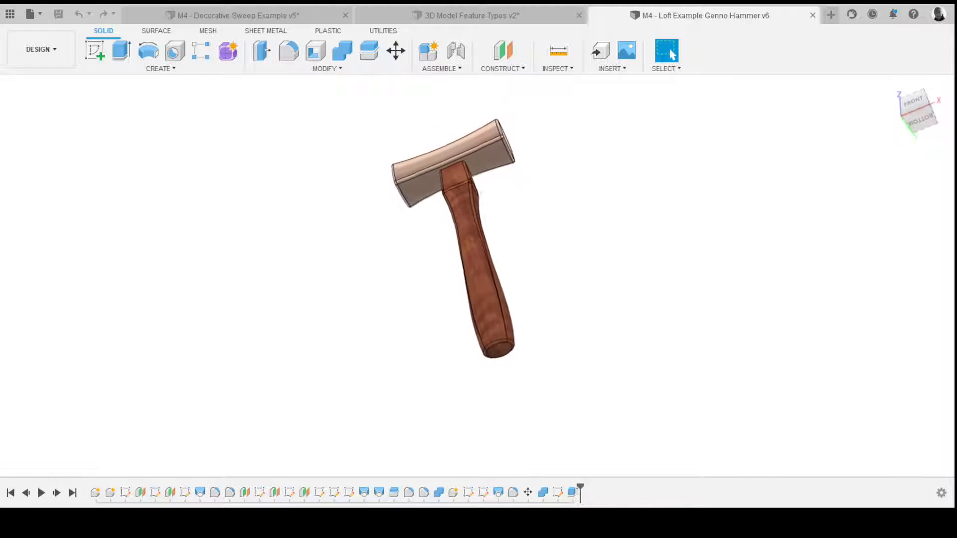
scroll(479, 249, "up", 5)
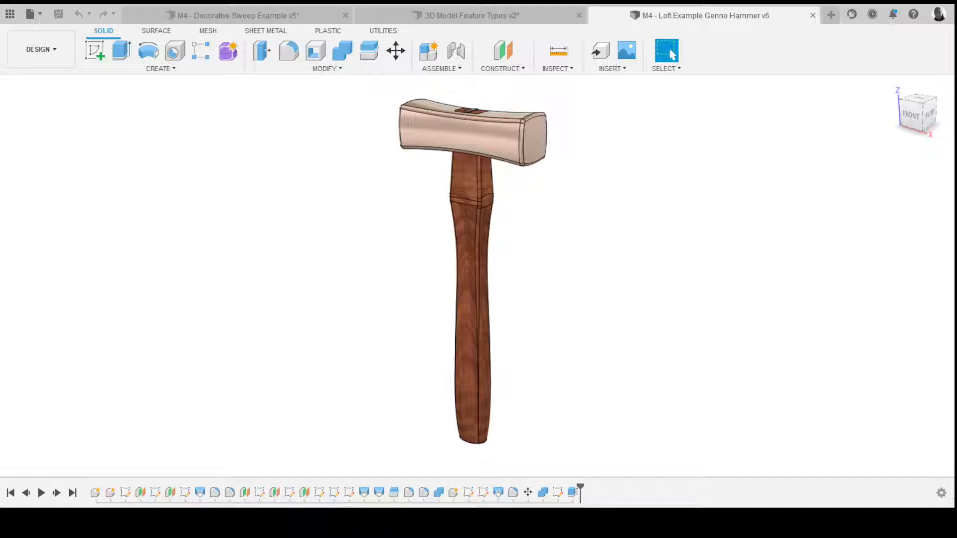
left_click_drag(580, 487, 133, 487)
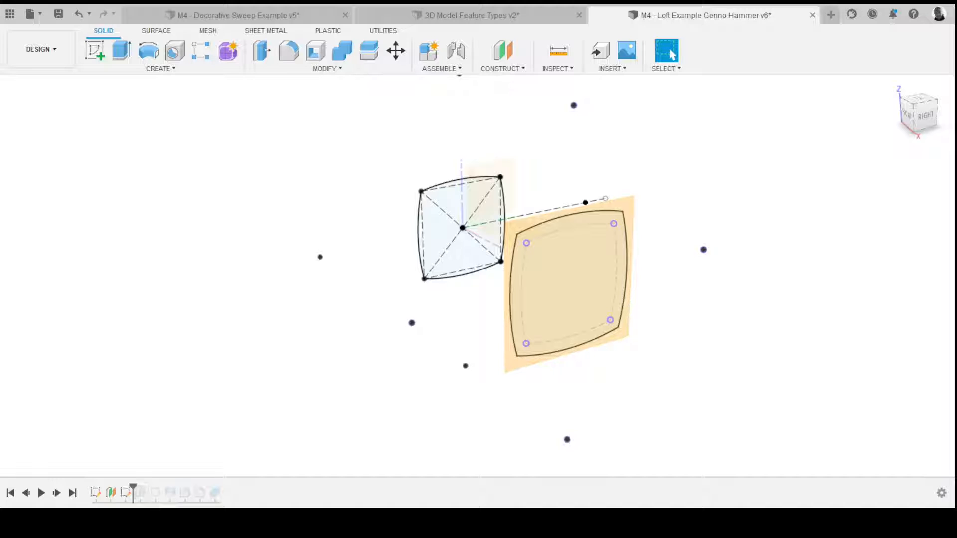
left_click_drag(132, 487, 162, 488)
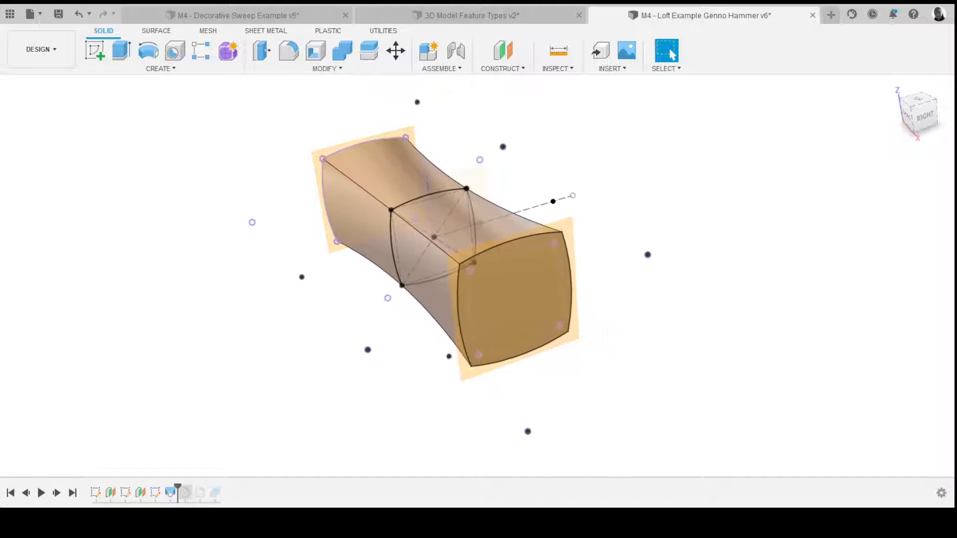
left_click(170, 493)
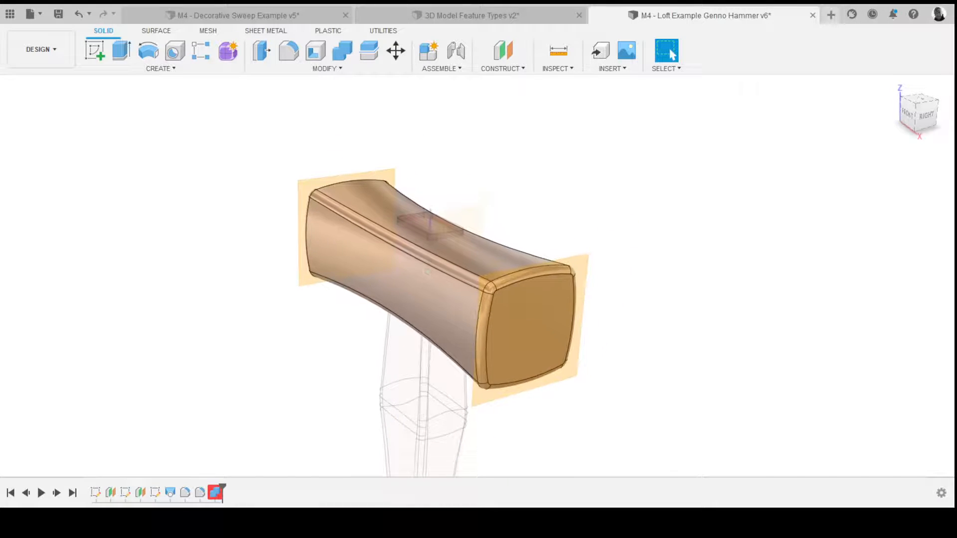
- Create a new design and sketch a 35 by 35 mm centre rectangle at the origin on the YZ plane
key("ctrl+n")
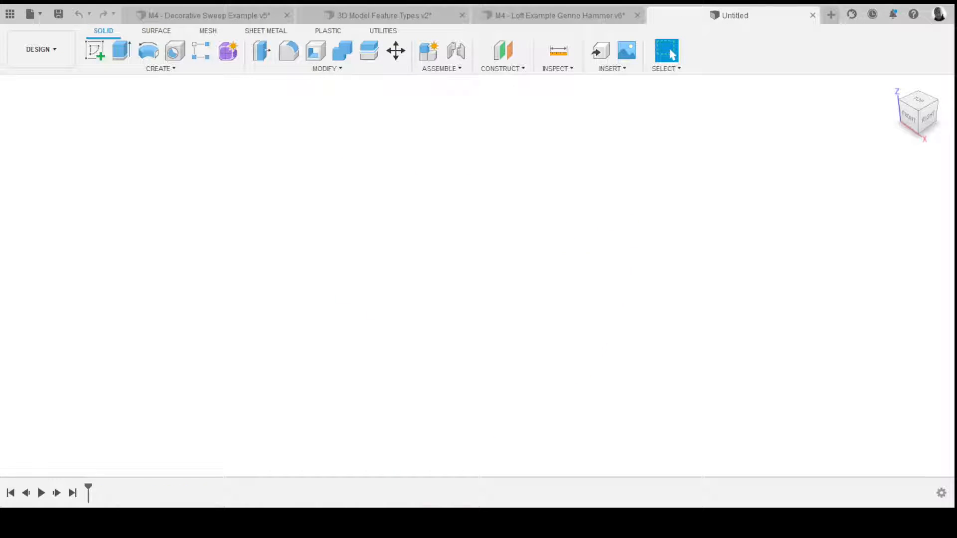
left_click(95, 50)
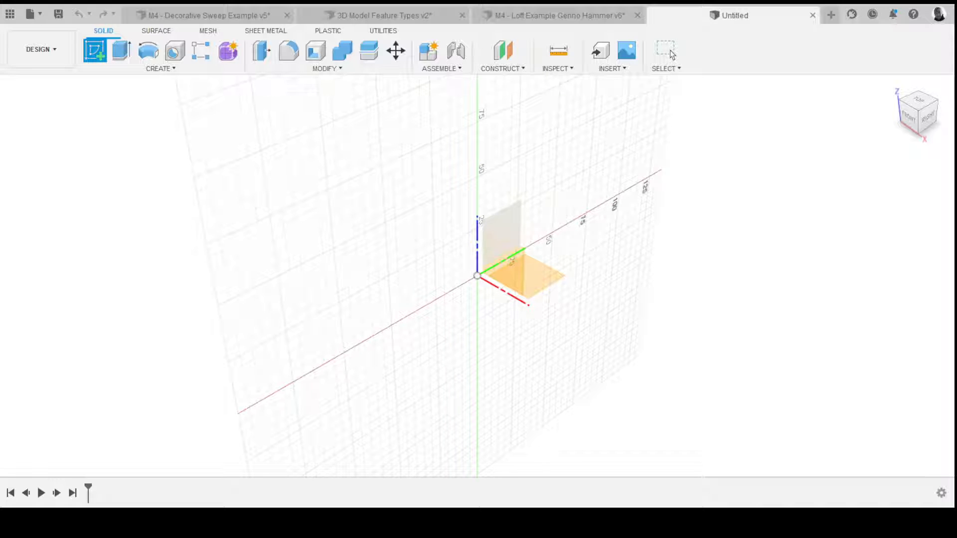
left_click(501, 232)
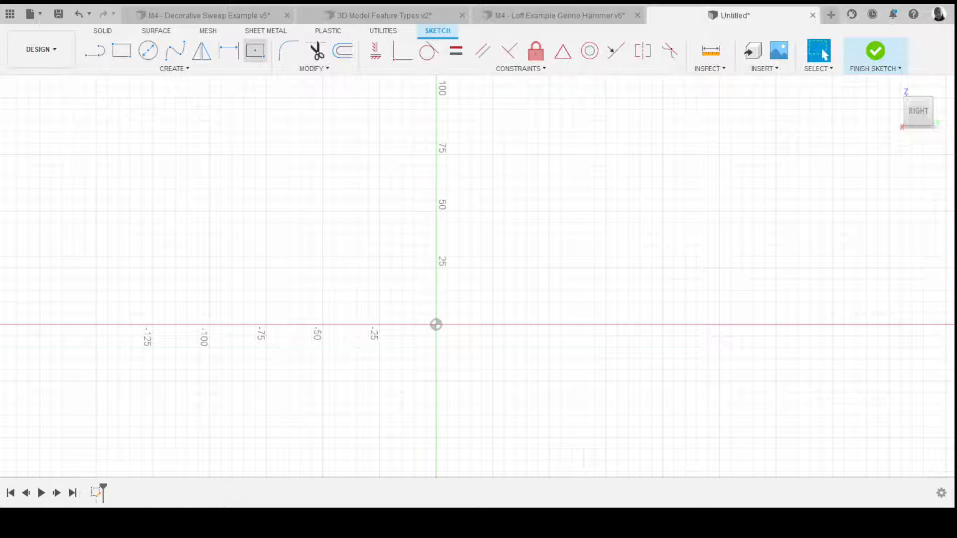
left_click(256, 49)
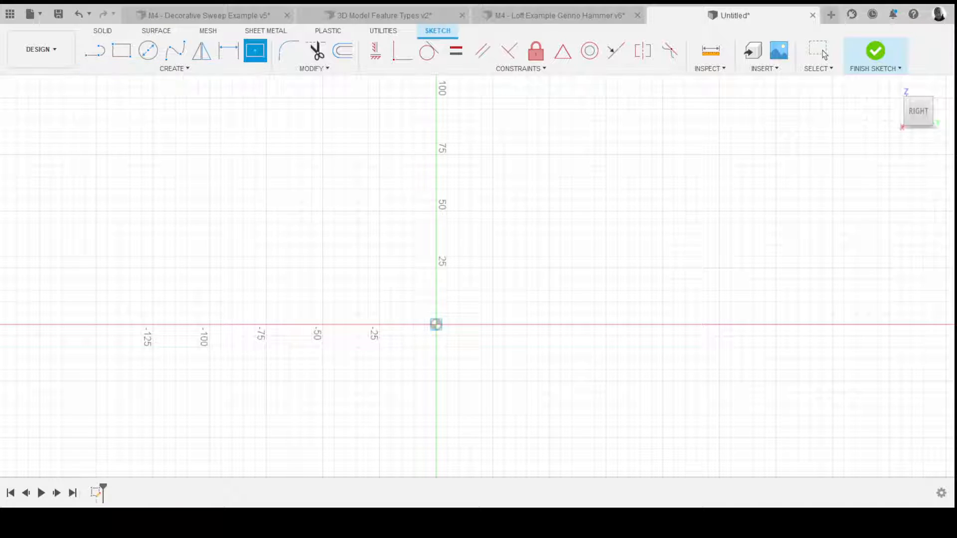
left_click(435, 325)
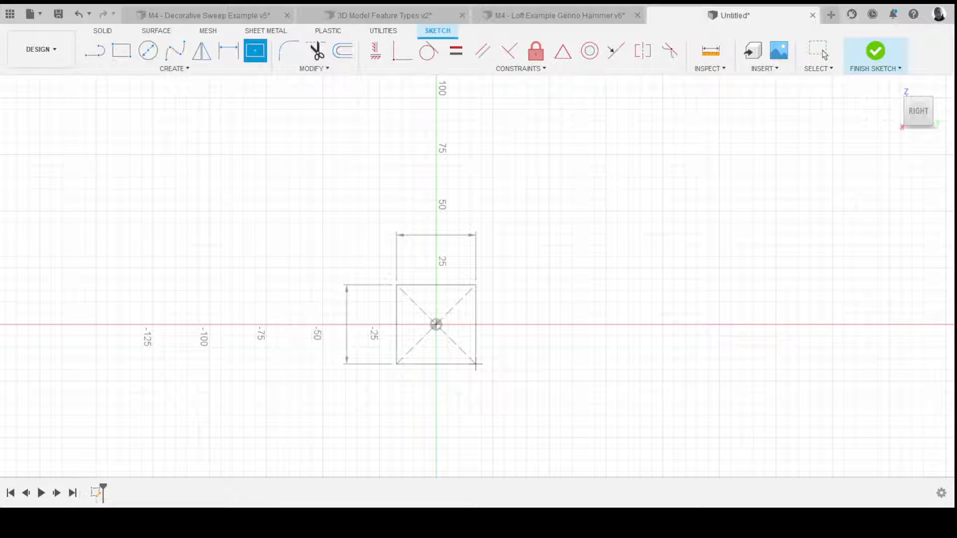
left_click(824, 54)
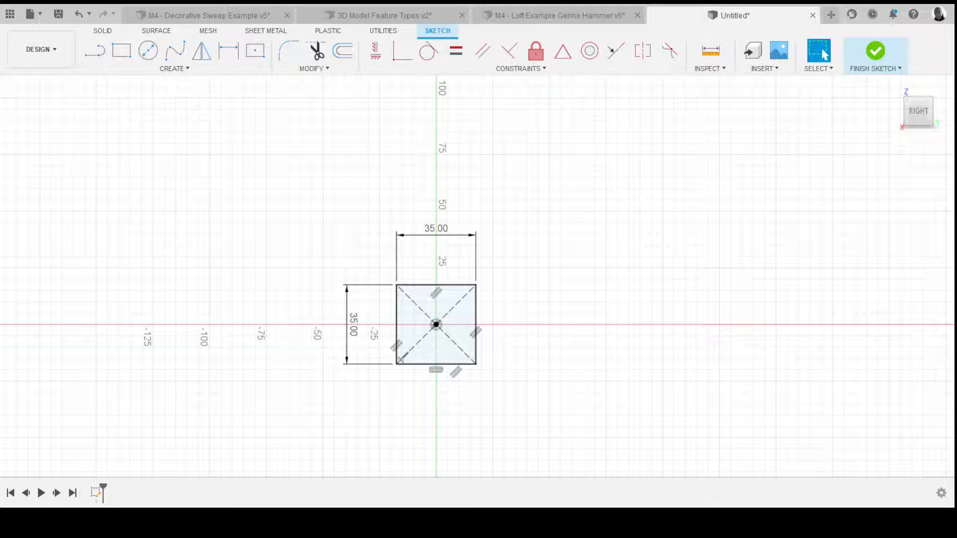
- Convert the whole 35 mm square to construction geometry
left_click_drag(350, 248, 514, 398)
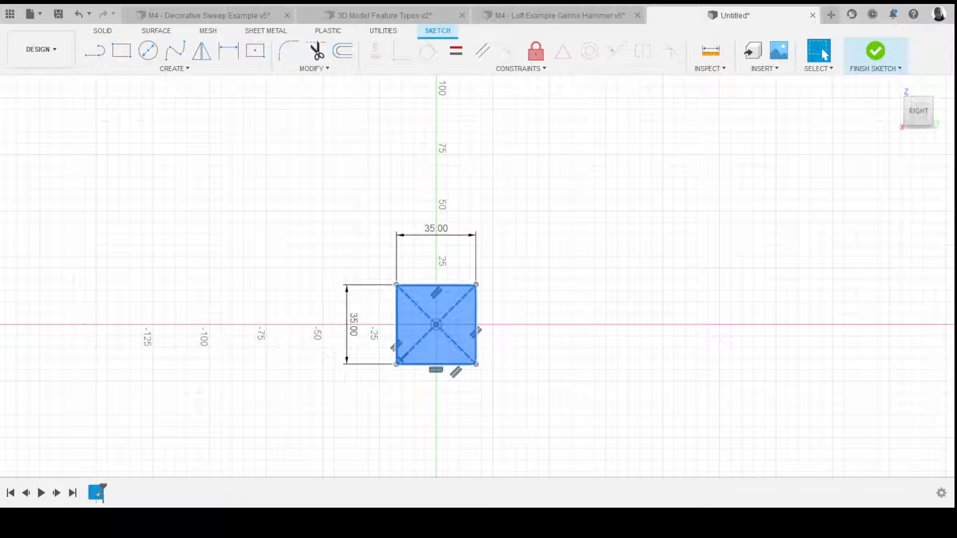
key("x")
key("Escape")
- Draw a vertical construction line from the midpoint of the square's upper edge through the origin to well below the square
scroll(547, 375, "down", 1)
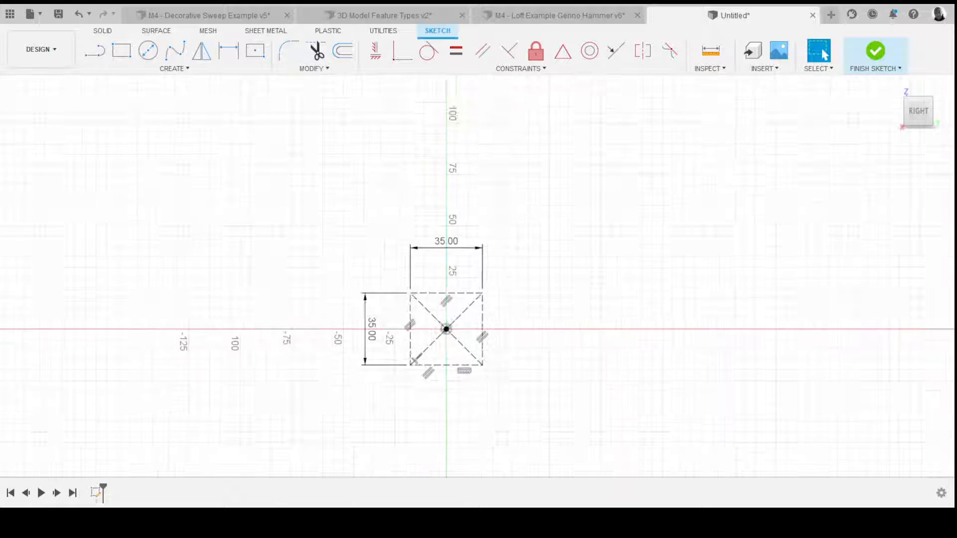
scroll(494, 382, "up", 3)
scroll(561, 388, "down", 2)
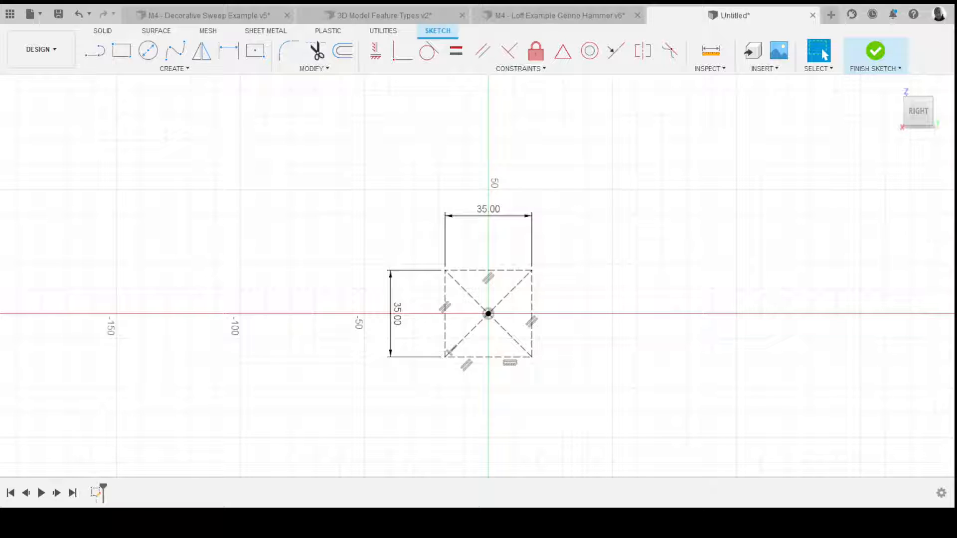
scroll(317, 175, "down", 3)
scroll(380, 196, "up", 2)
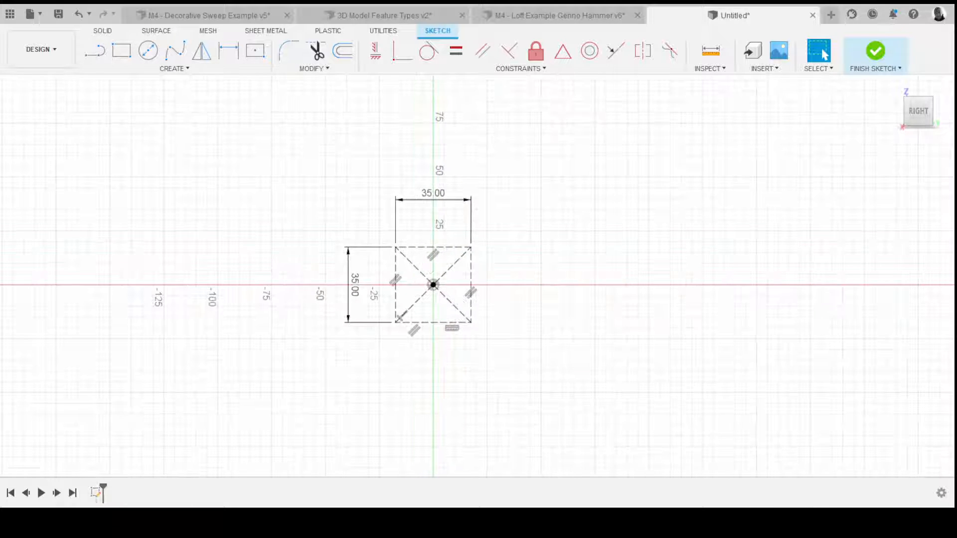
key("l")
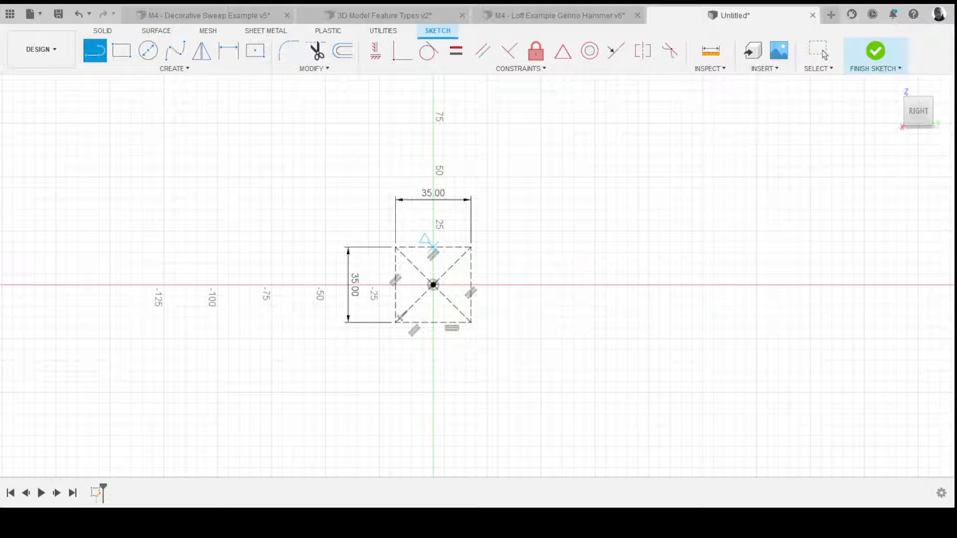
left_click(433, 247)
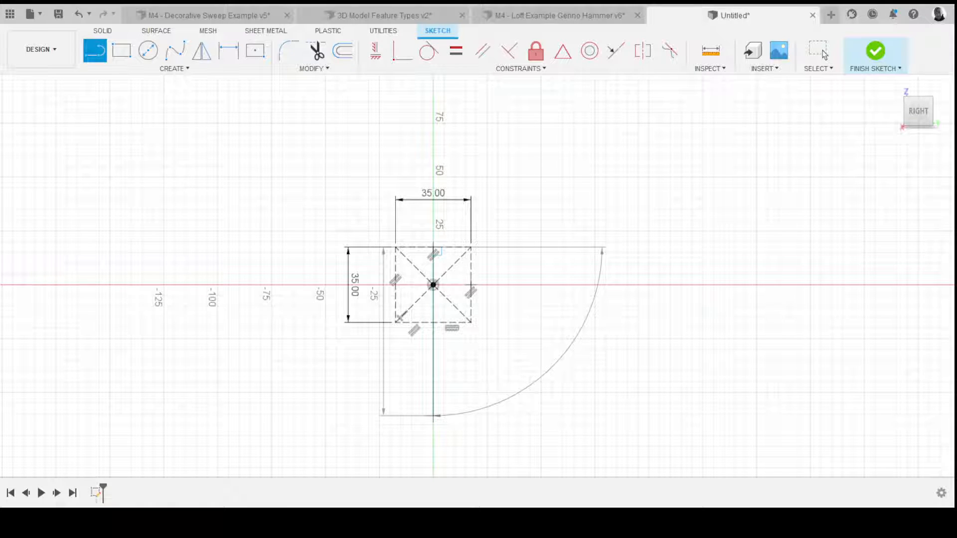
left_click(433, 415)
key("Escape")
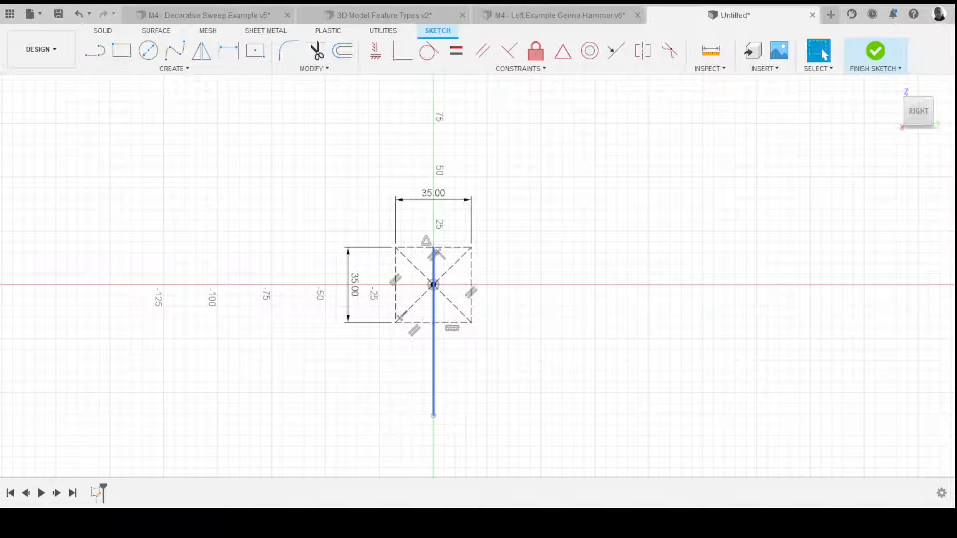
left_click(433, 368)
key("x")
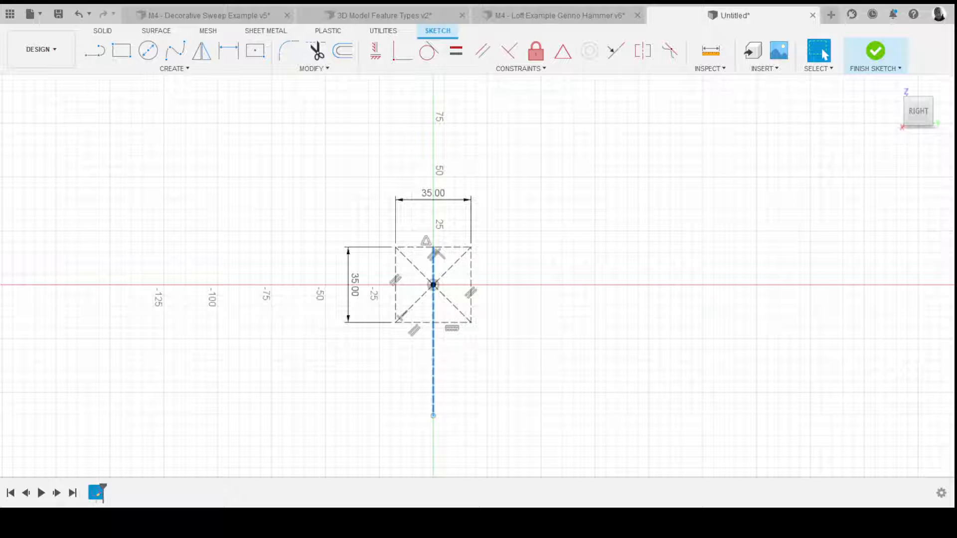
key("Escape")
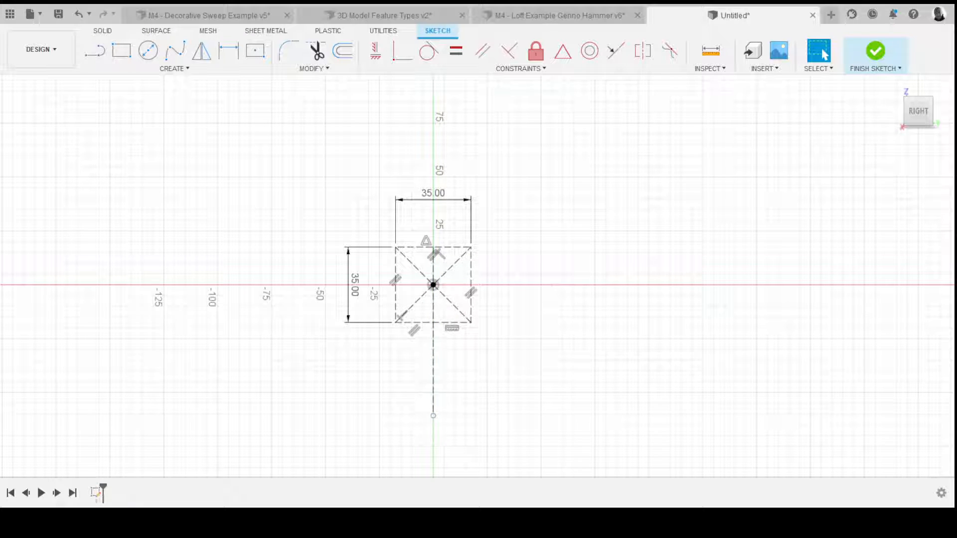
- Draw a centre-point arc joining the square's two upper corners, centred on the construction line below the square, and flatten it slightly
scroll(423, 390, "up", 3)
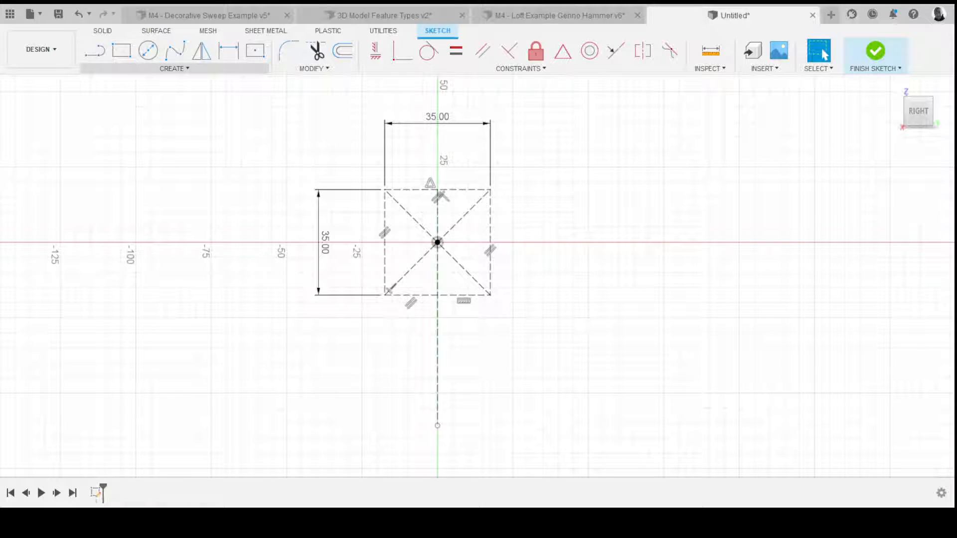
left_click(174, 68)
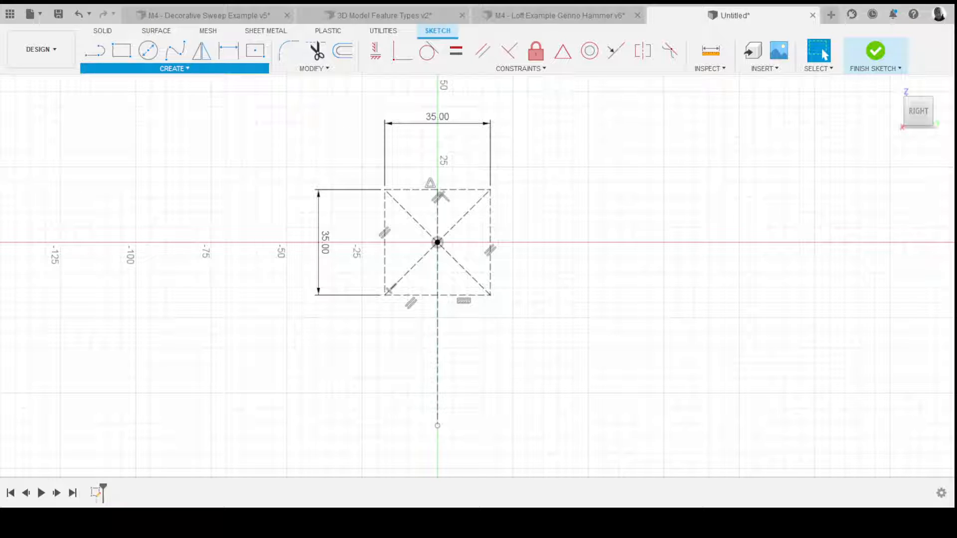
left_click(286, 158)
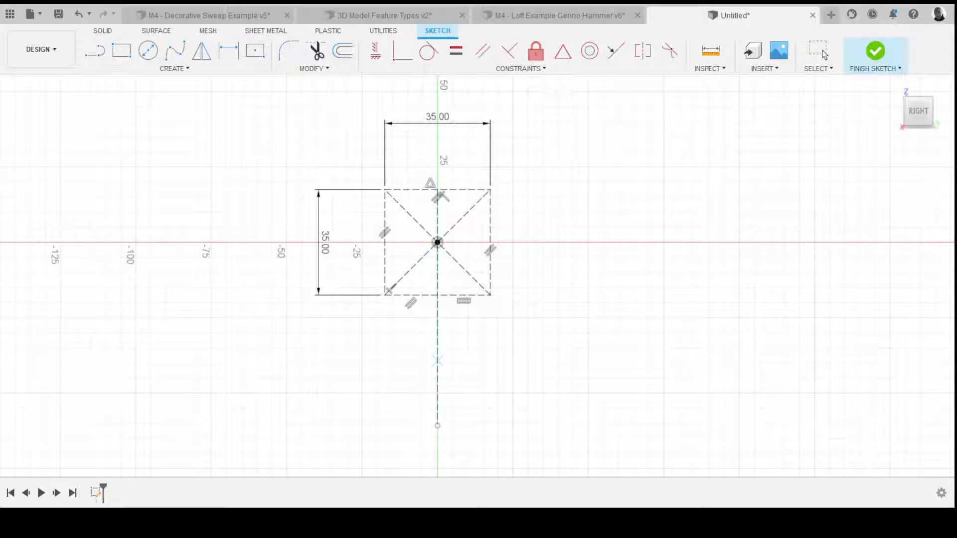
left_click(437, 364)
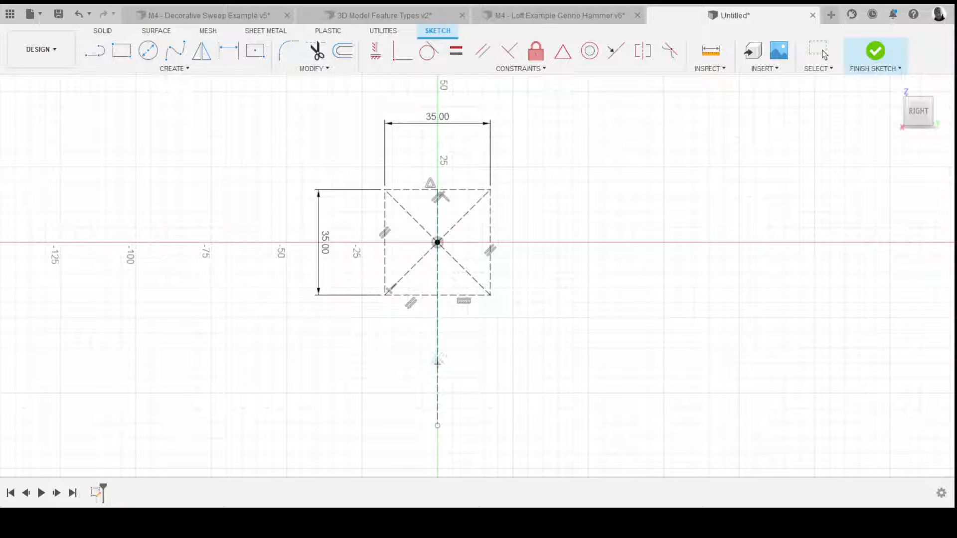
left_click(384, 189)
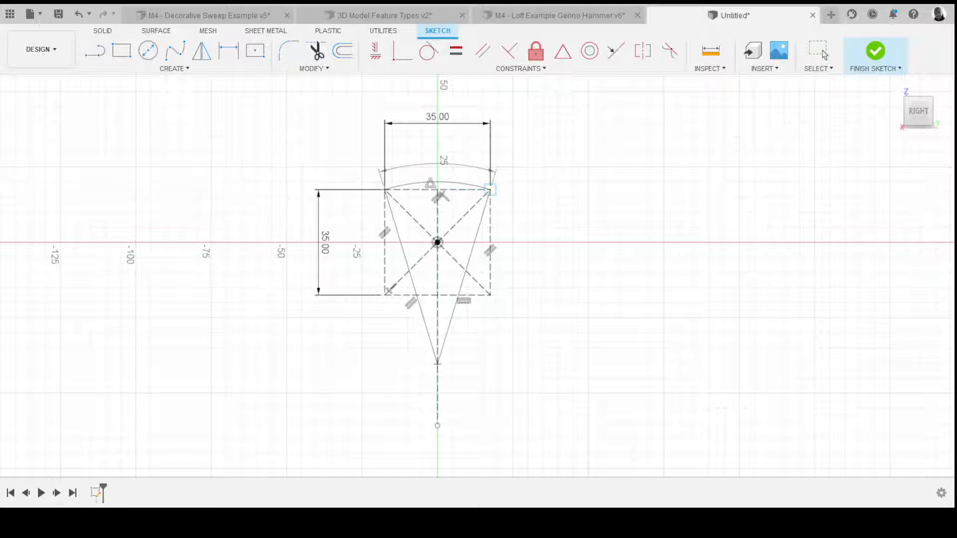
left_click(490, 190)
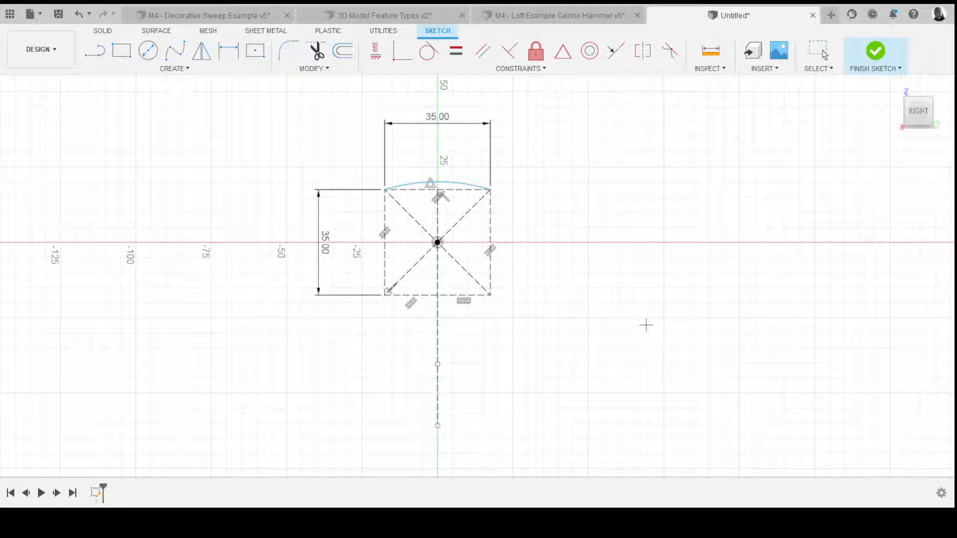
key("Escape")
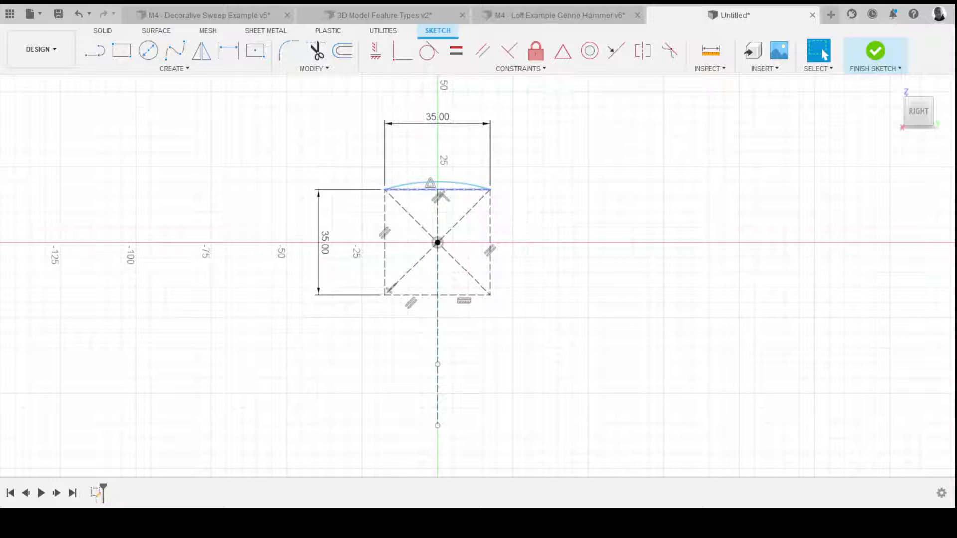
mouse_move(437, 183)
left_mouse_down()
mouse_move(437, 146)
mouse_move(437, 182)
left_mouse_up()
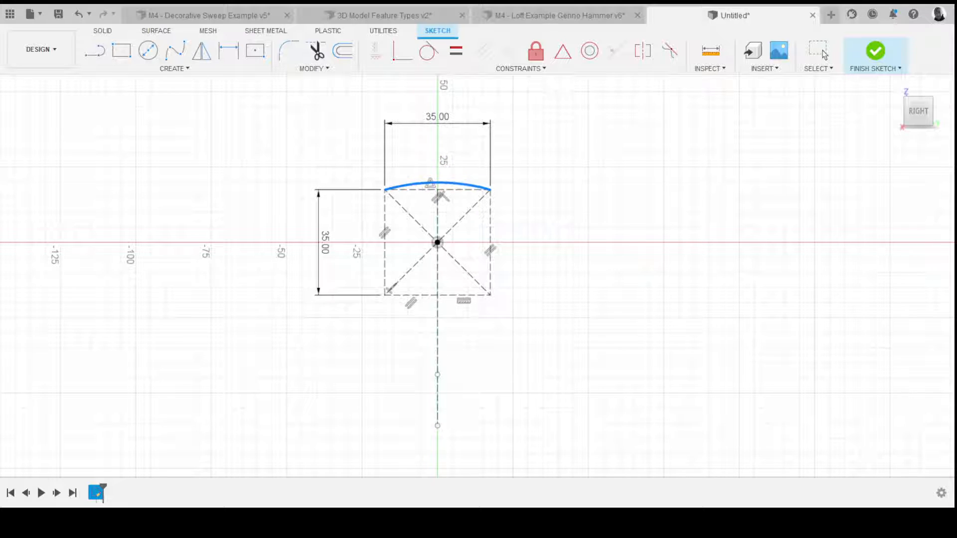
- Circular-pattern the arc around the origin to a quantity of four, bulge the arcs slightly more and finish the sketch
left_click(823, 54)
left_click(437, 242)
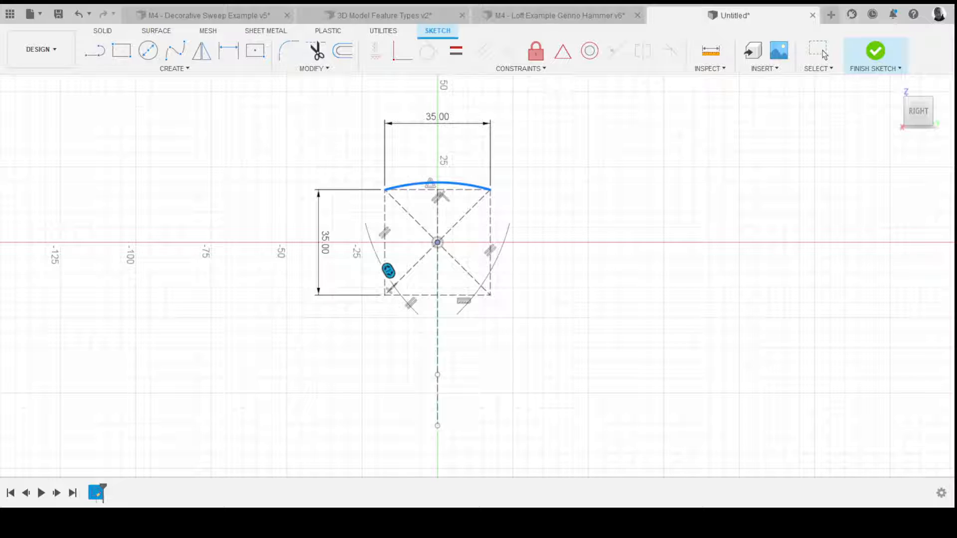
left_click_drag(388, 270, 380, 243)
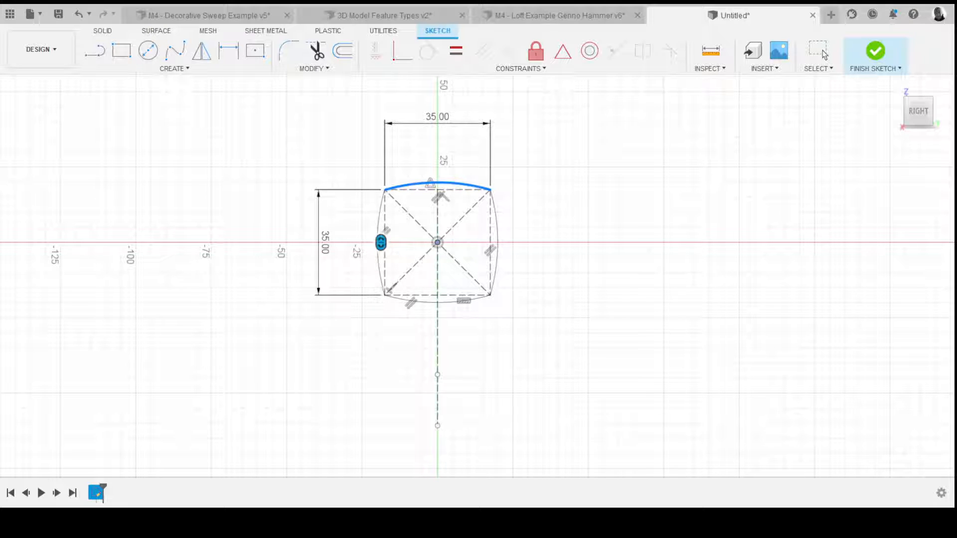
key("Return")
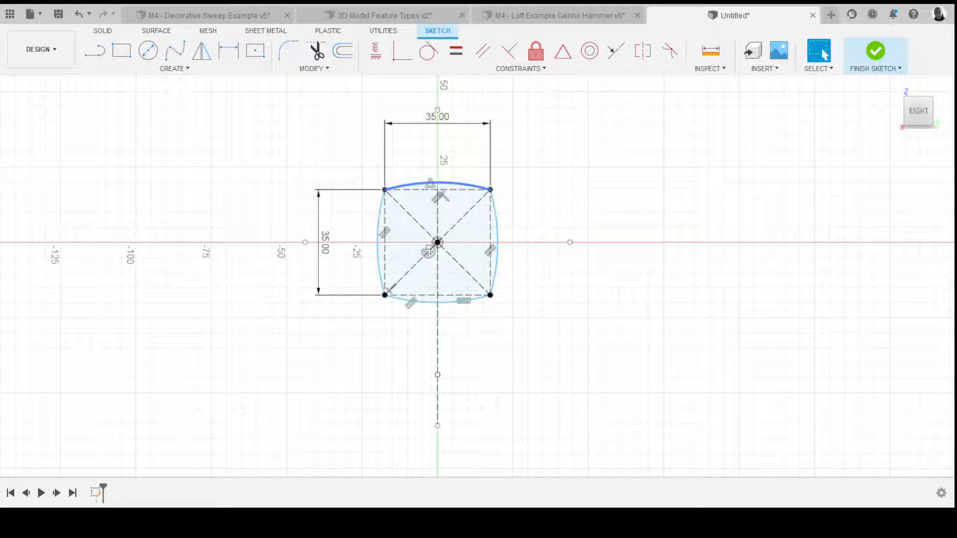
mouse_move(422, 182)
left_mouse_down()
mouse_move(423, 125)
mouse_move(423, 182)
left_mouse_up()
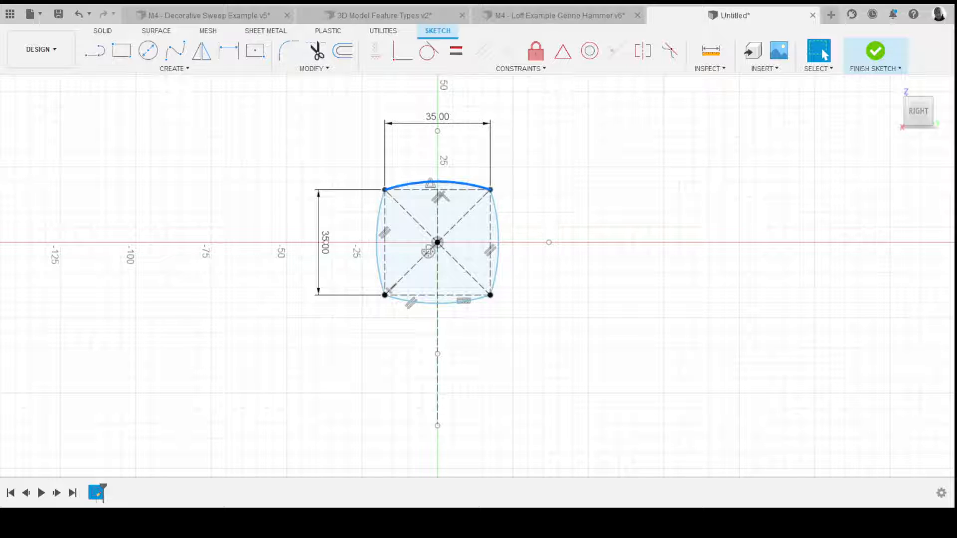
key("Escape")
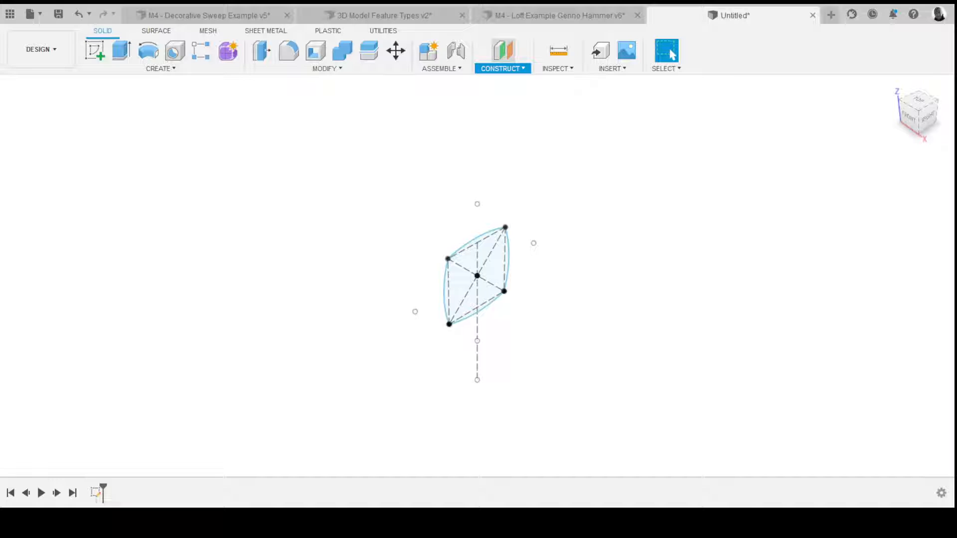
- Create a construction plane offset 70 mm from the YZ plane along the positive X axis
left_click(503, 50)
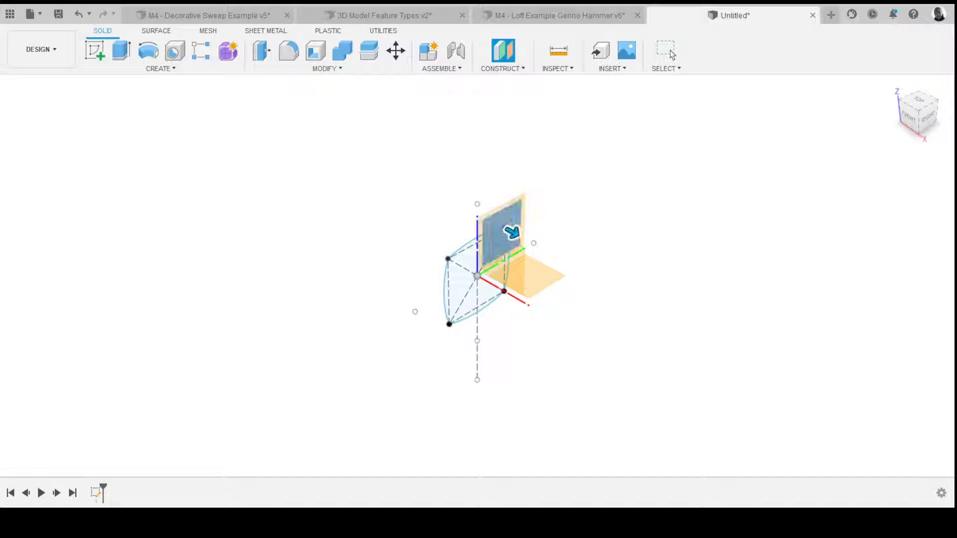
left_click(511, 231)
left_click_drag(564, 258, 668, 266)
middle_click_drag(549, 299, 506, 264, "shift")
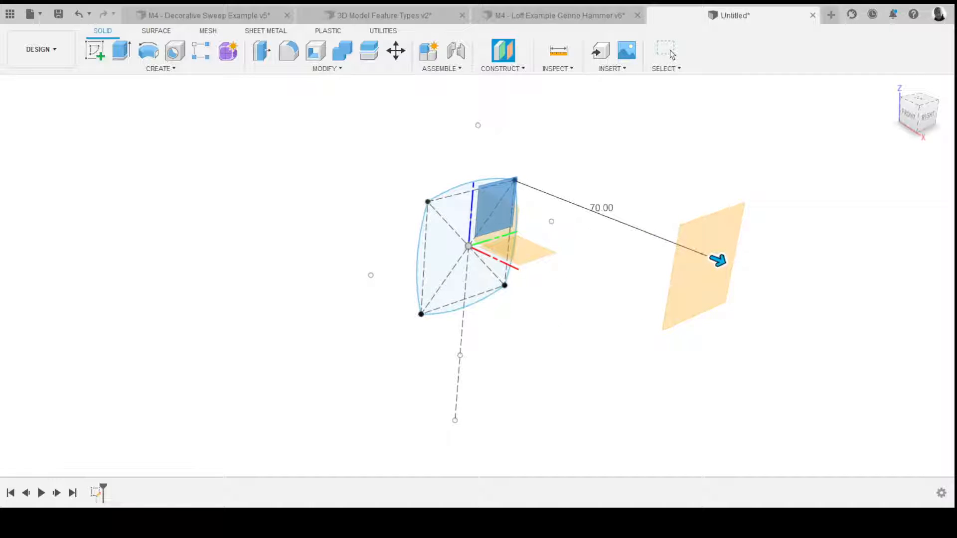
key("Return")
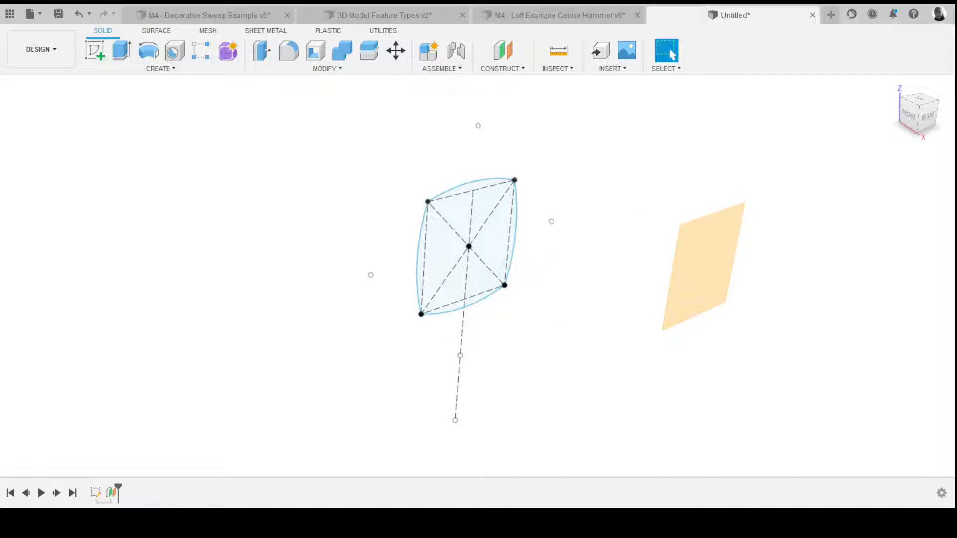
- Create a sketch on the offset plane and project the four arcs of the first profile into it
left_click(95, 50)
left_click(703, 267)
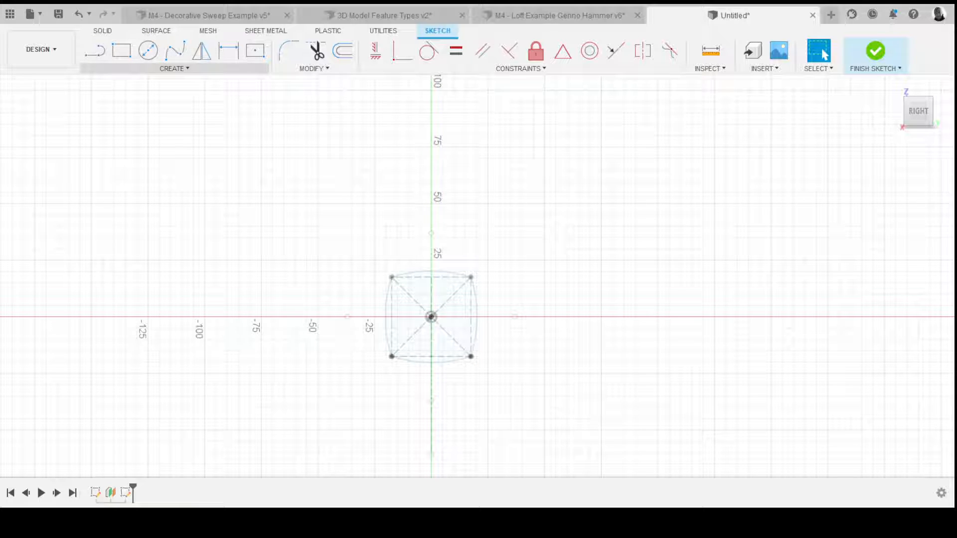
left_click(174, 68)
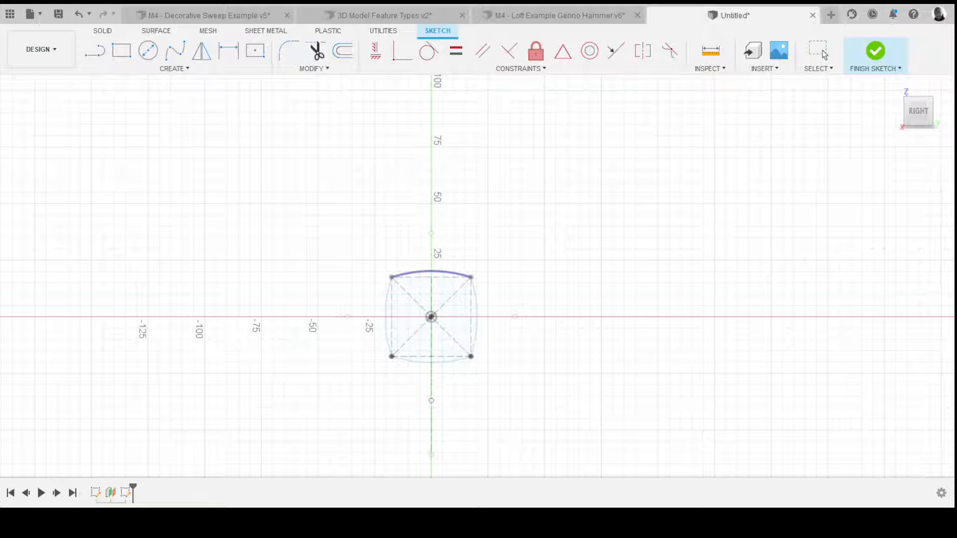
left_click(431, 271)
left_click(385, 316)
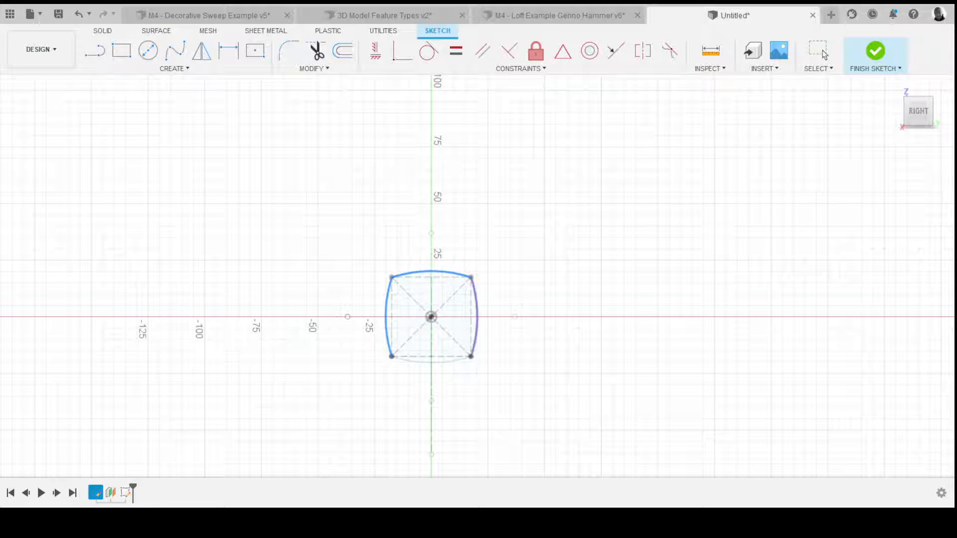
left_click(477, 317)
left_click(431, 363)
left_click(823, 52)
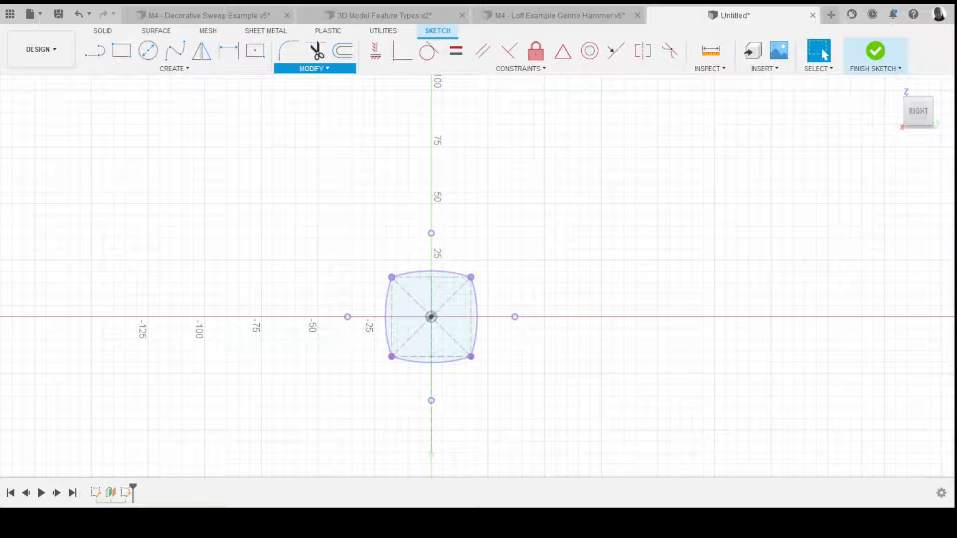
- Offset the four projected arcs outward by 8 mm and finish the sketch
key("o")
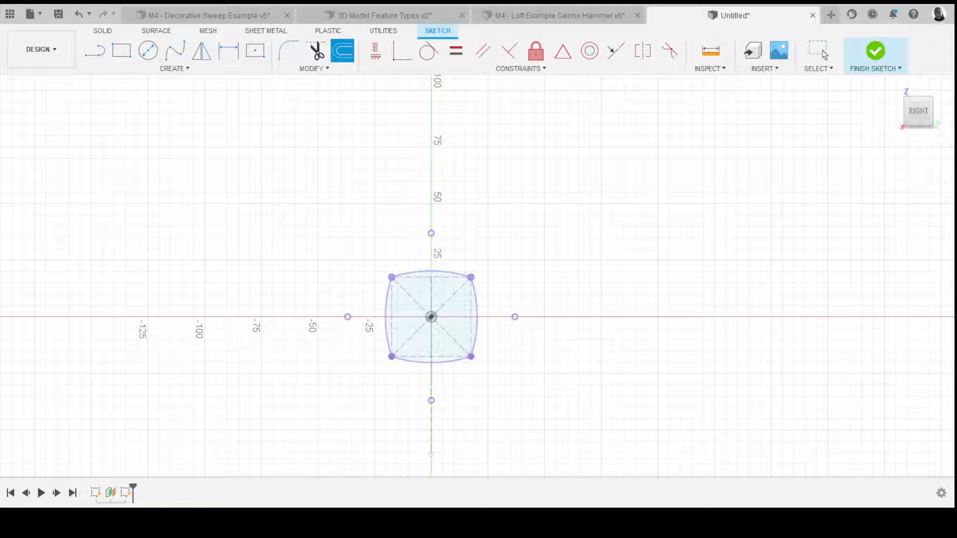
left_click(431, 271)
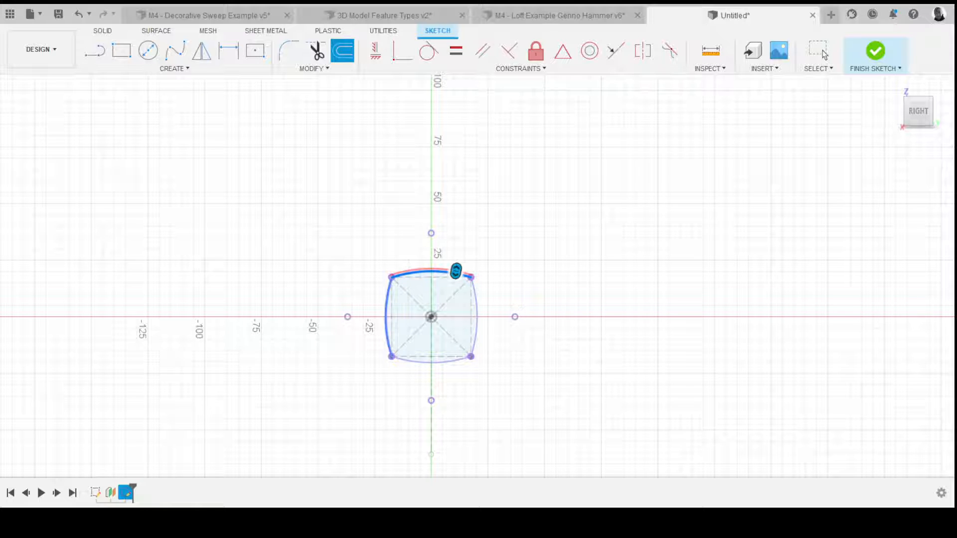
left_click(386, 319)
left_click(423, 362)
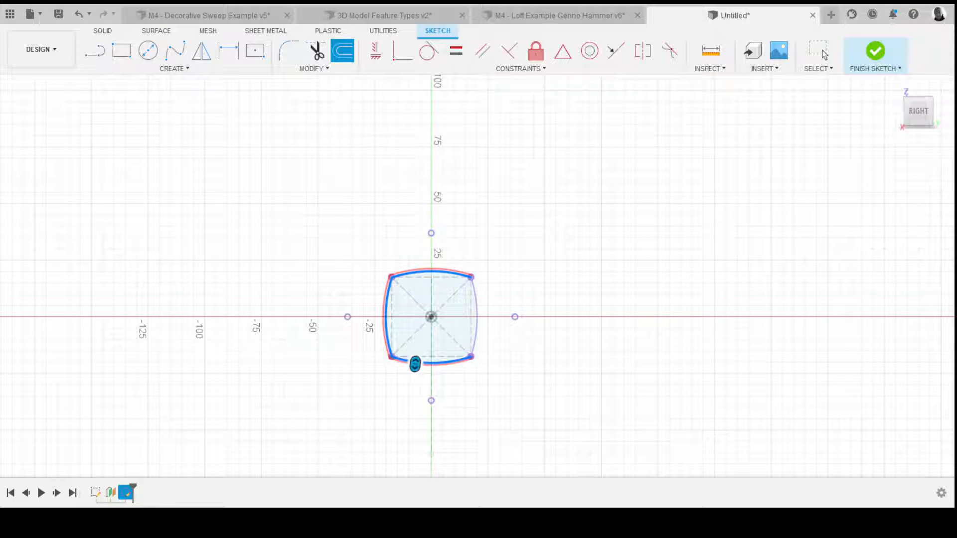
left_click(476, 319)
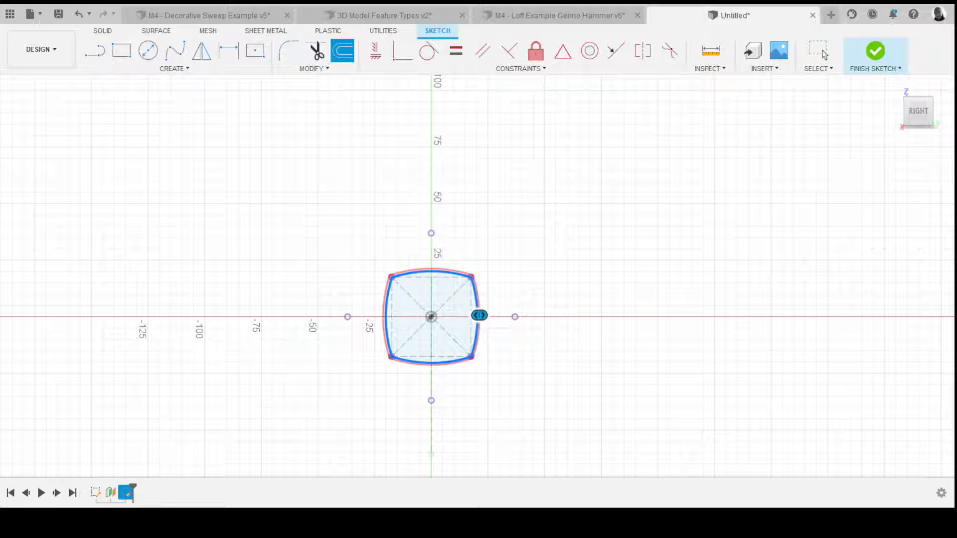
left_click_drag(480, 314, 488, 314)
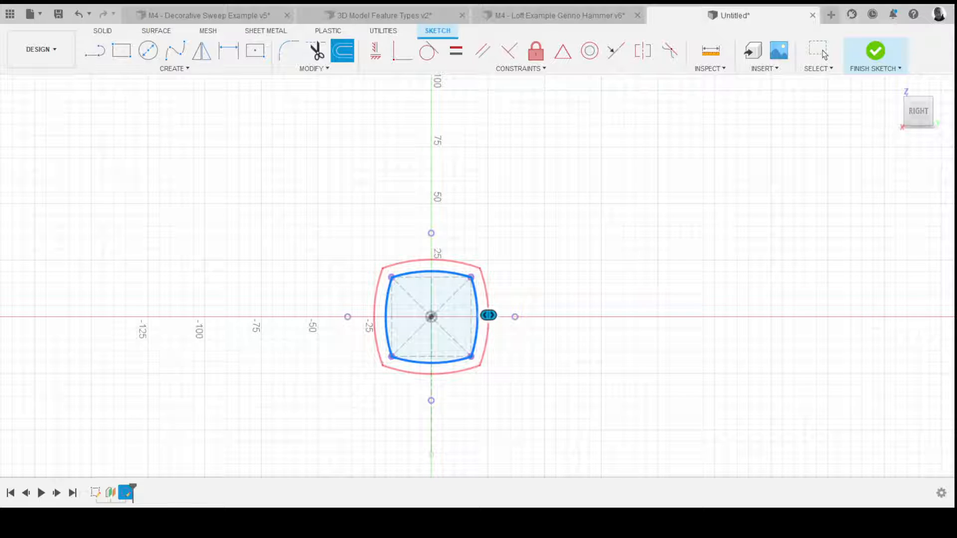
left_click_drag(488, 315, 496, 315)
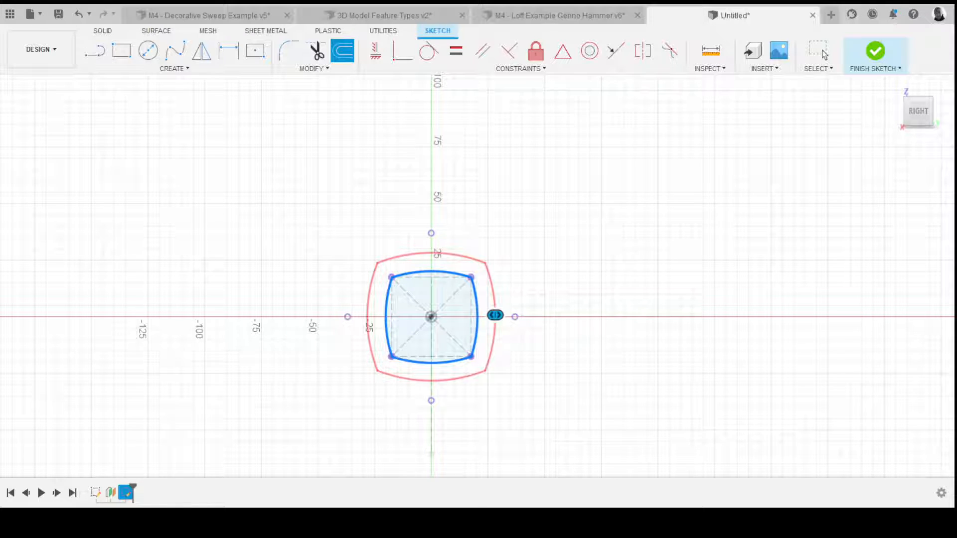
left_click(822, 52)
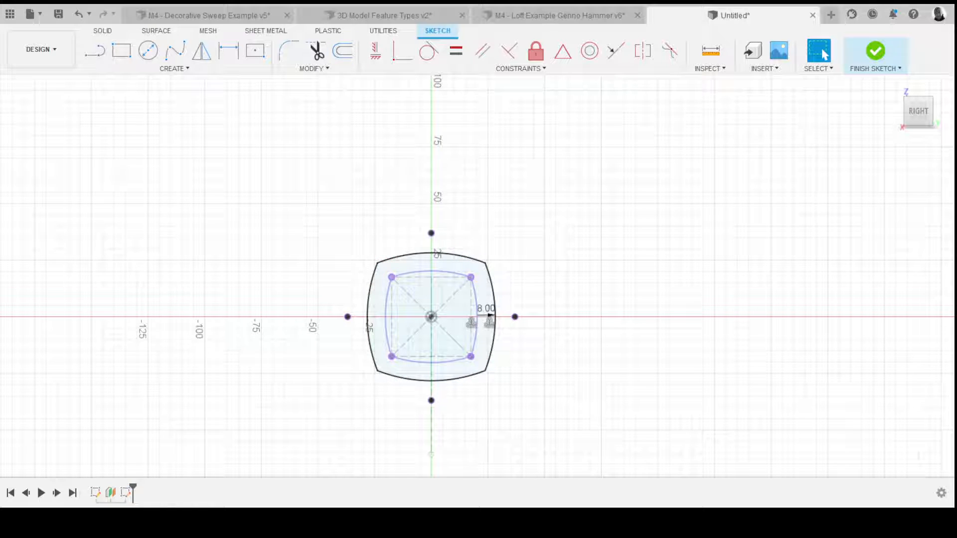
mouse_move(823, 52)
middle_mouse_down("shift")
mouse_move(867, 54)
mouse_move(842, 70)
middle_mouse_up("shift")
left_click(875, 50)
mouse_move(479, 289)
middle_mouse_down("shift")
mouse_move(504, 289)
mouse_move(444, 291)
middle_mouse_up("shift")
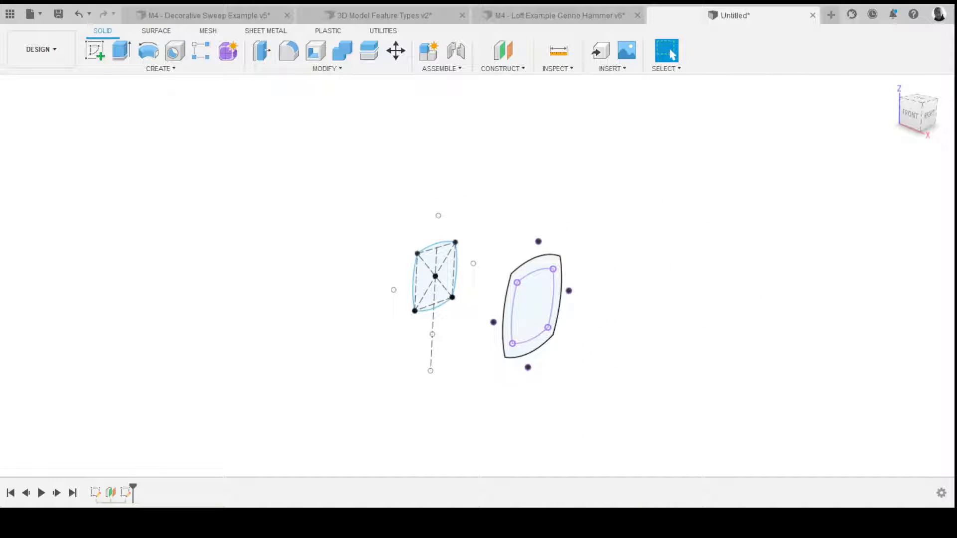
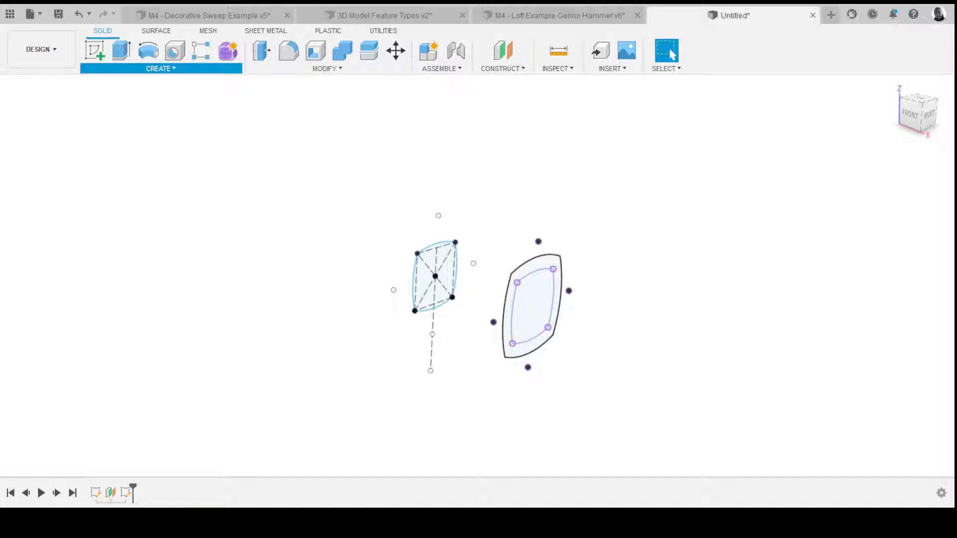
- Loft a solid between the full larger profile and the smaller profile, with a direction condition at the smaller end
middle_click_drag(478, 316, 475, 353, "shift")
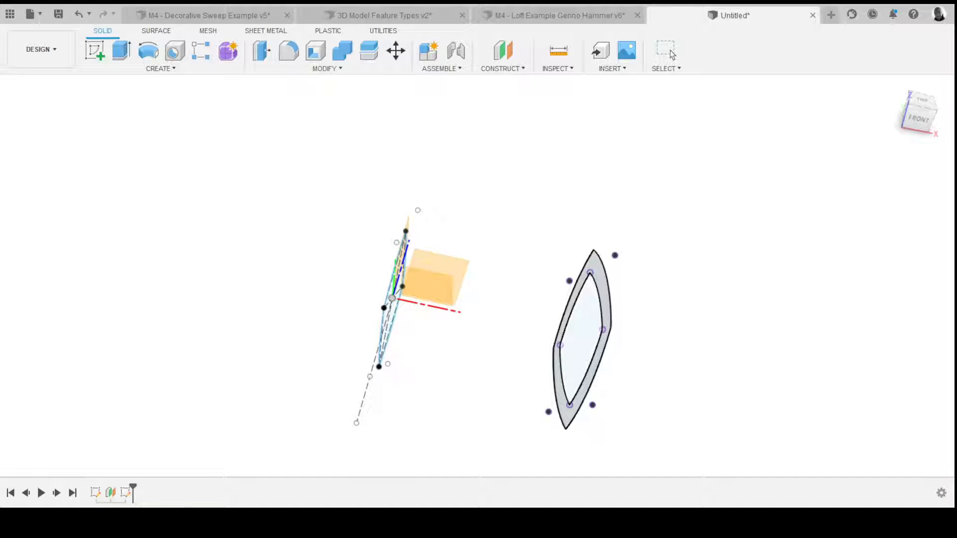
left_click(582, 338)
middle_click_drag(582, 339, 559, 349, "shift")
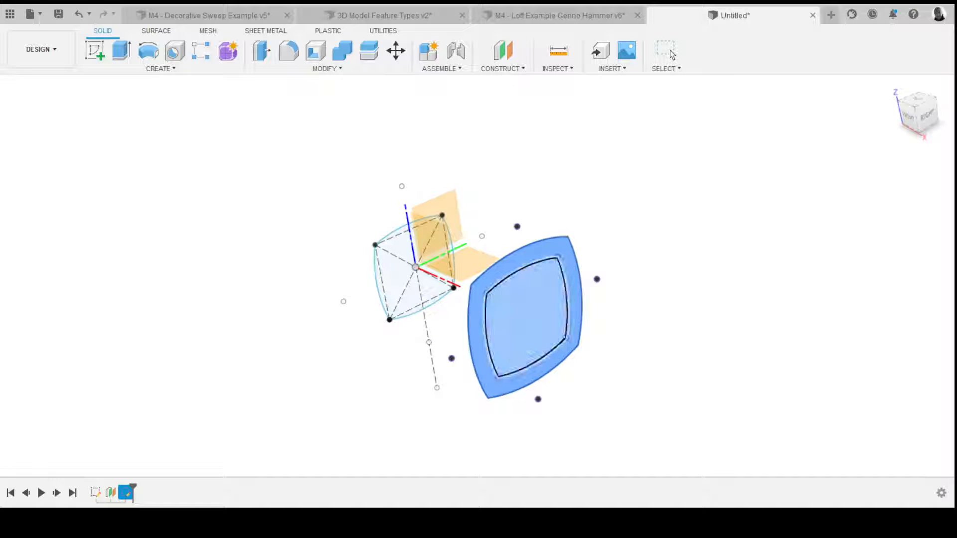
key("Escape")
left_click(573, 319)
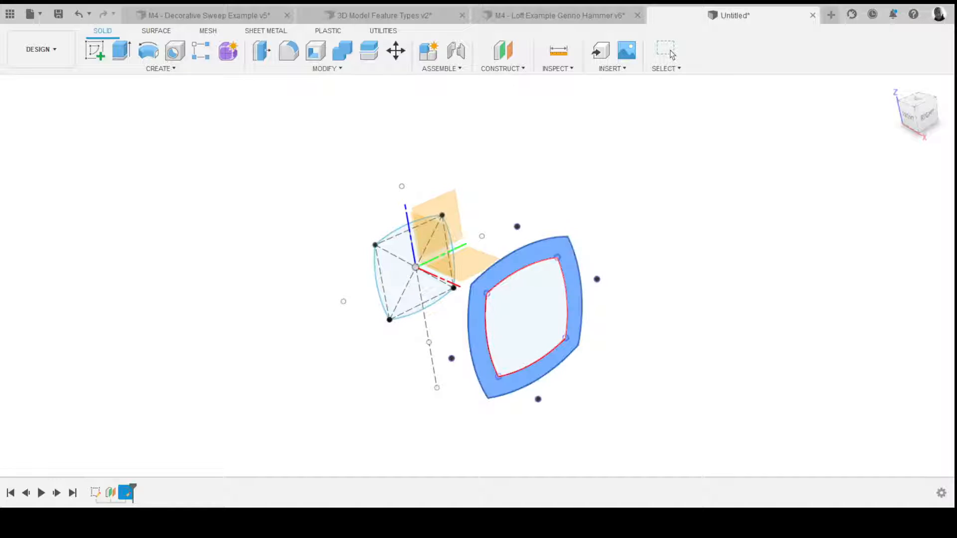
mouse_move(573, 319)
middle_mouse_down("shift")
mouse_move(560, 323)
mouse_move(580, 333)
middle_mouse_up("shift")
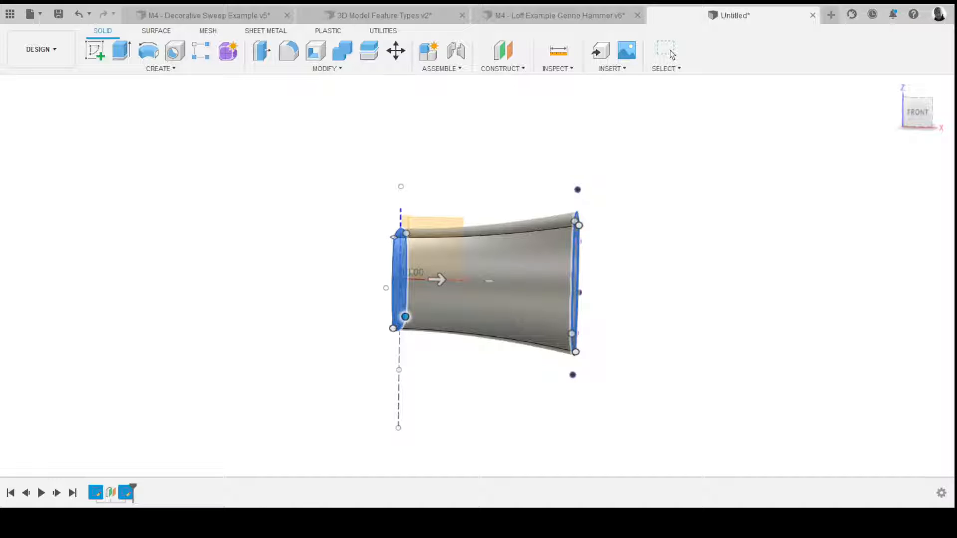
left_click(671, 54)
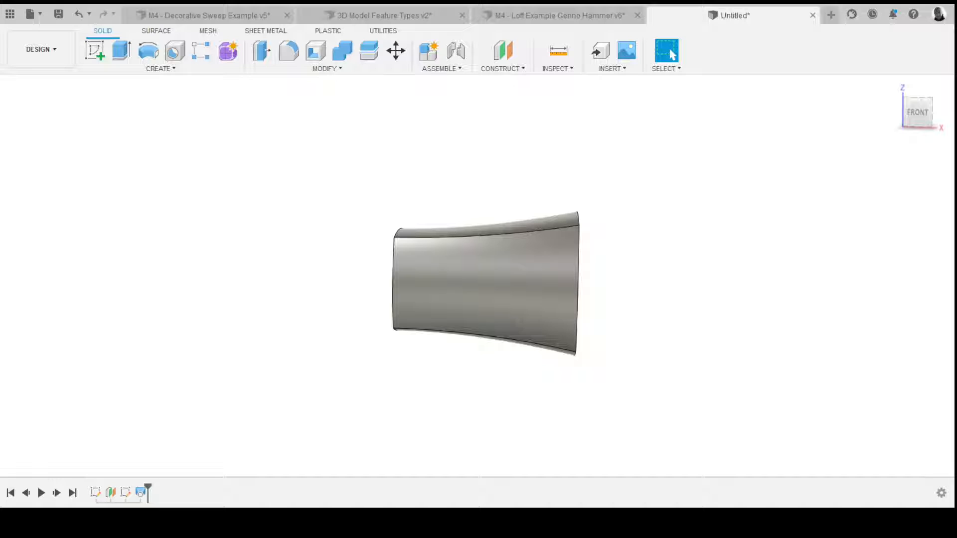
- Mirror the lofted body across the YZ origin plane at its smaller end
middle_click_drag(498, 279, 449, 319, "shift")
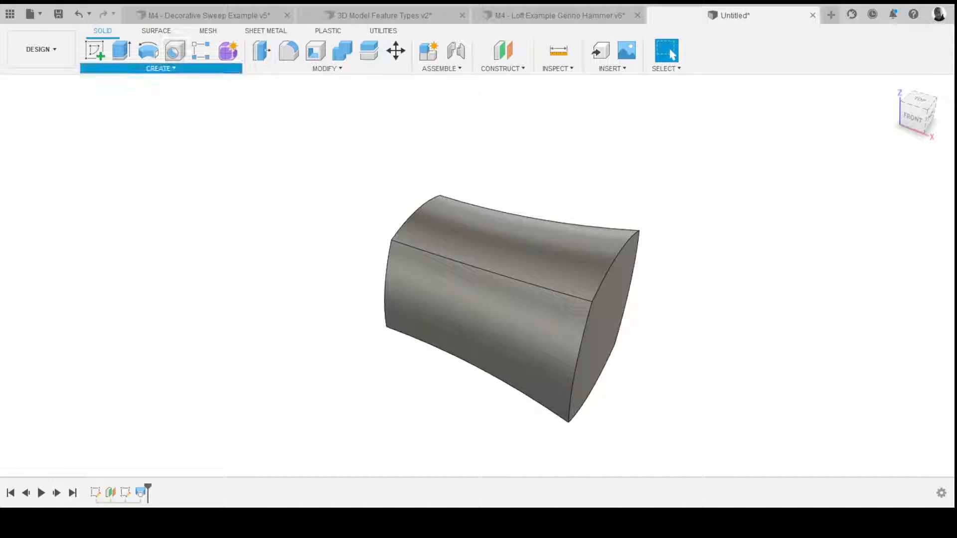
middle_click_drag(449, 319, 568, 274, "shift")
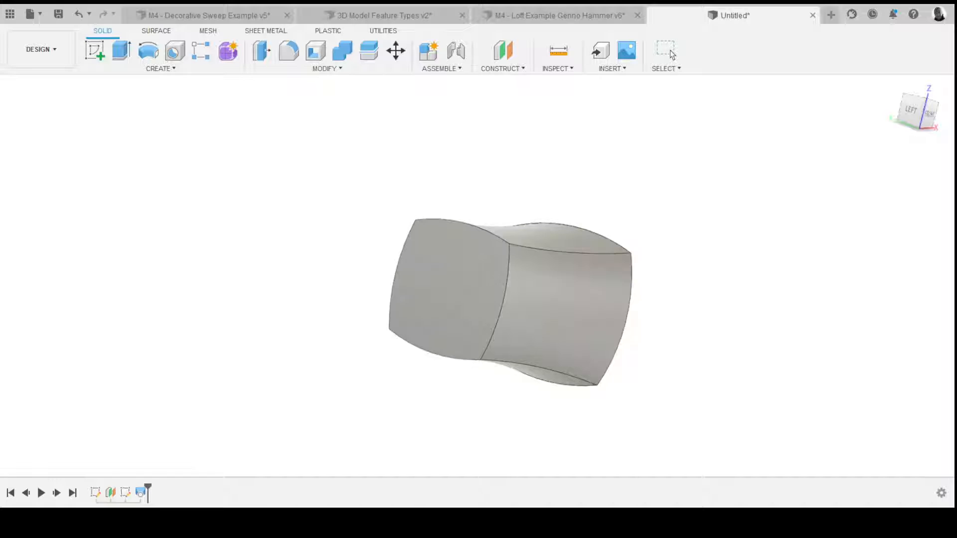
key("ctrl+a")
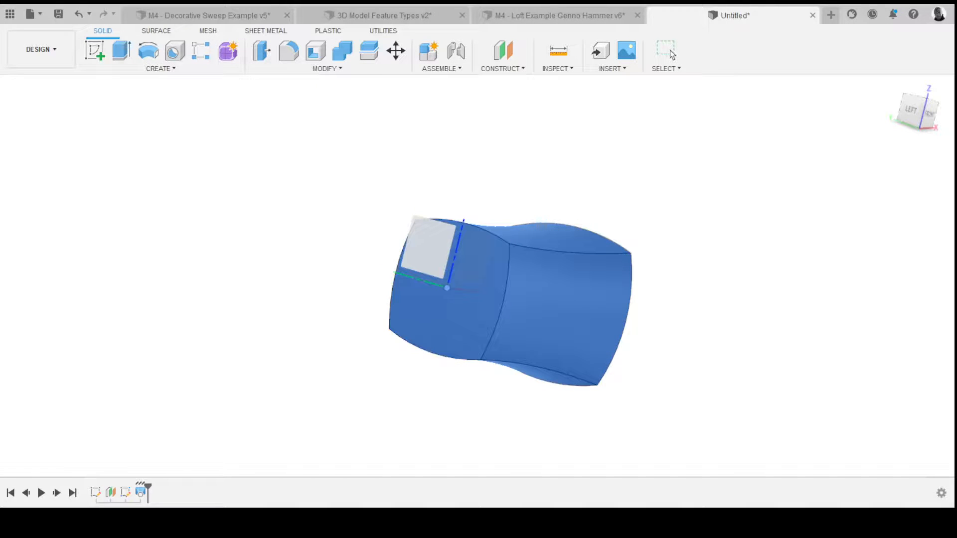
left_click(428, 248)
key("Return")
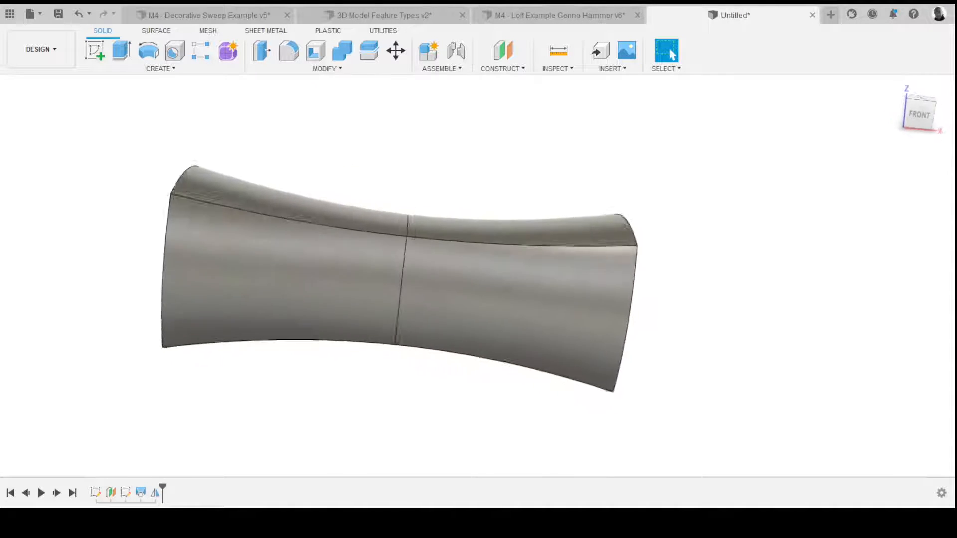
middle_click_drag(518, 273, 416, 249, "shift")
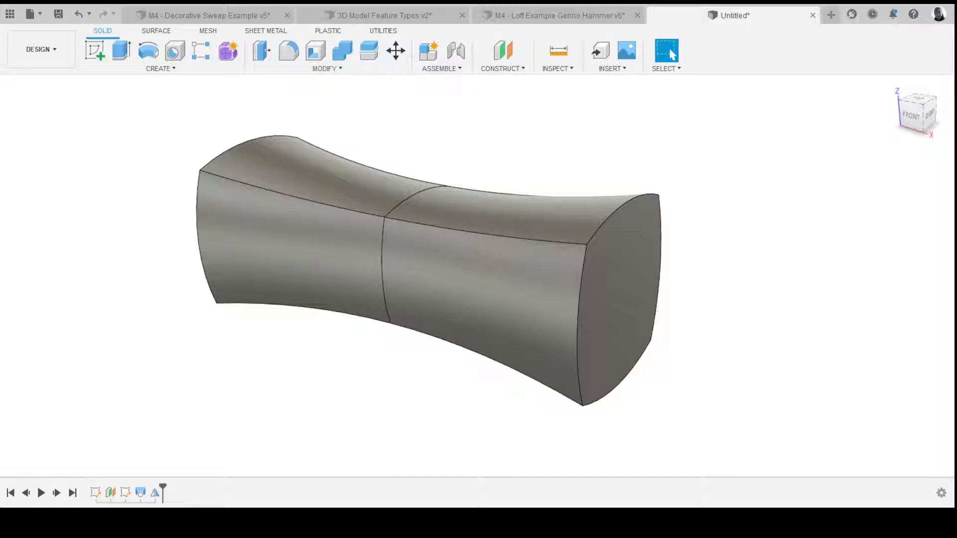
- Check the Genno Hammer loft example for reference, and delete the loft and mirror features from the untitled design
left_click(518, 15)
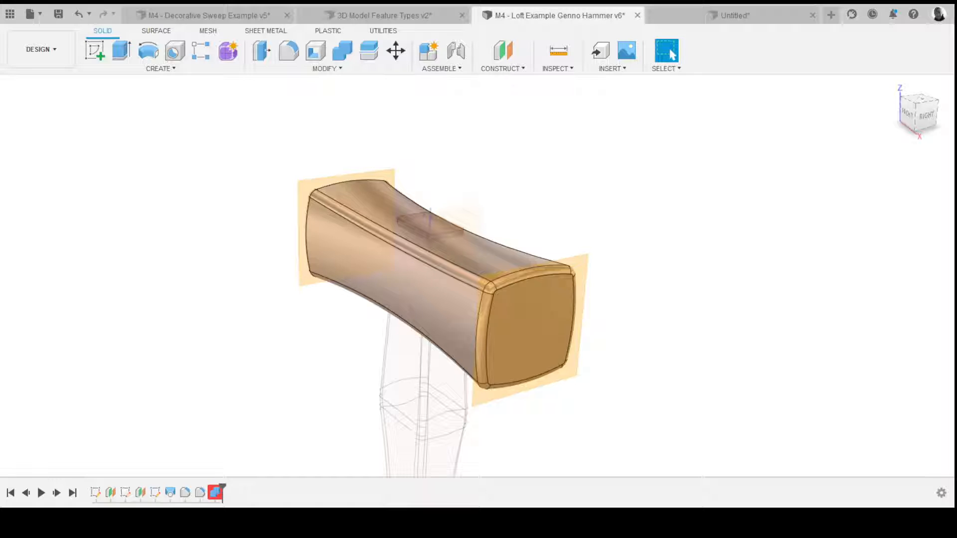
left_click(734, 15)
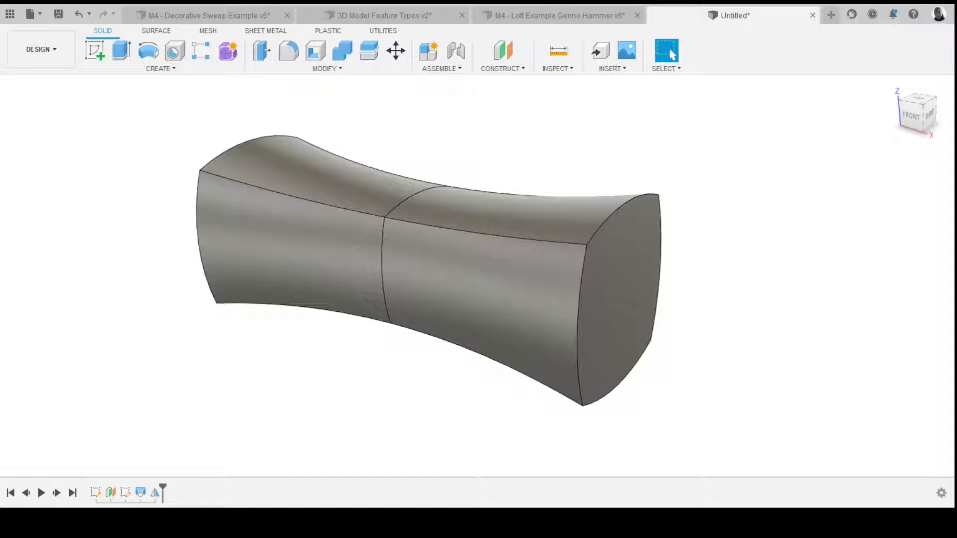
left_click_drag(162, 487, 133, 488)
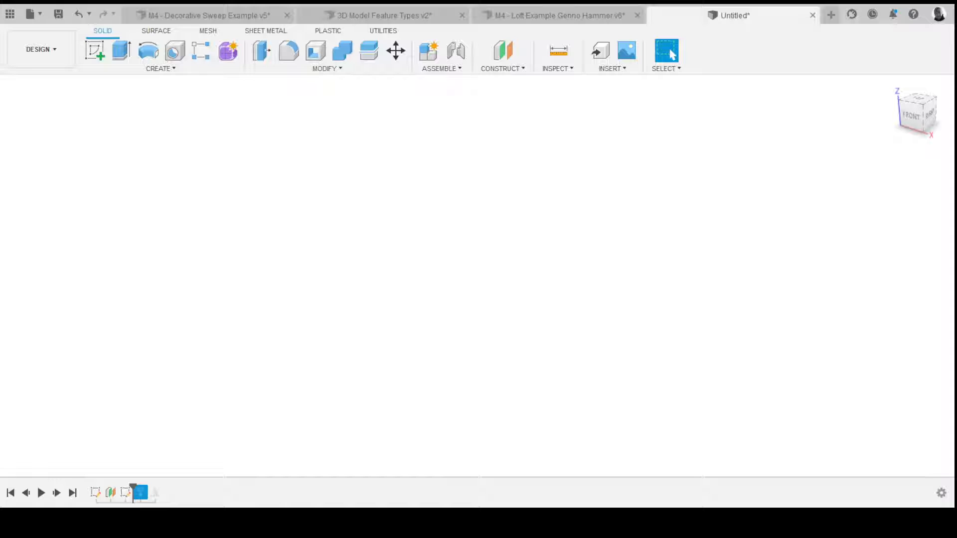
key("Delete")
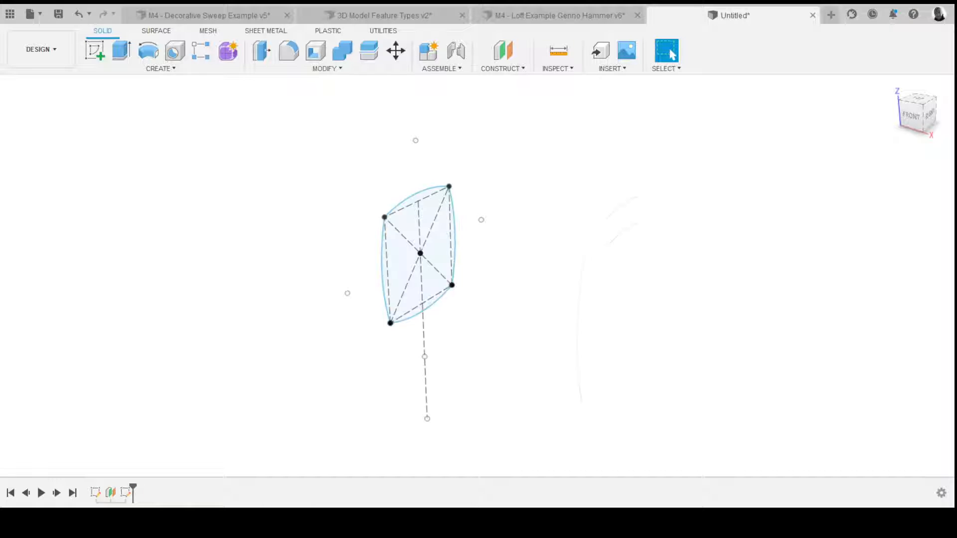
key("Escape")
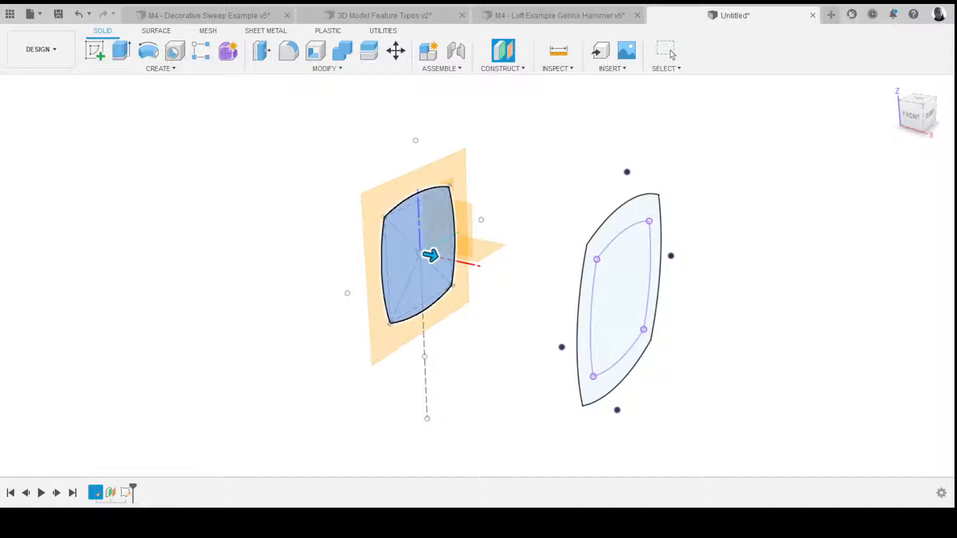
- Create an offset plane 70 mm from the small middle profile, on the side opposite the larger profile
left_click(430, 255)
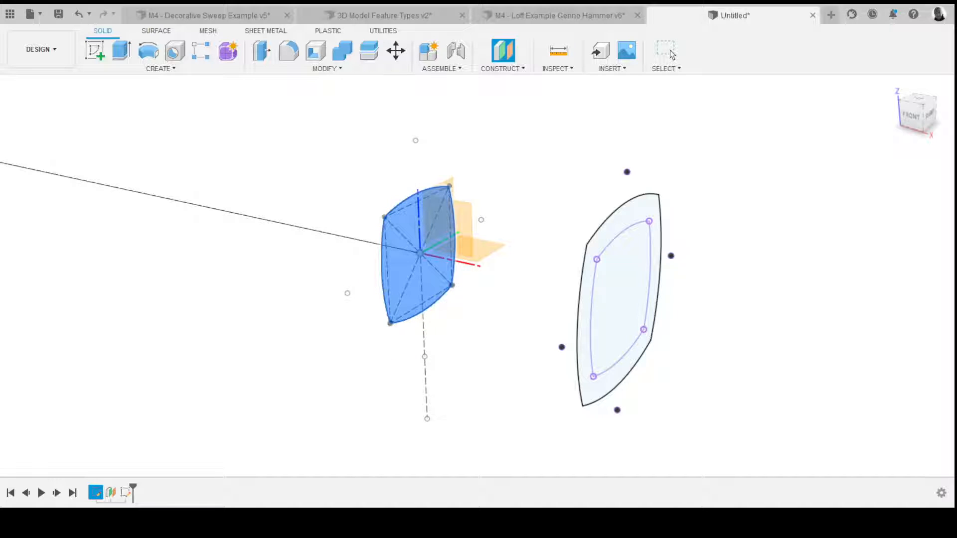
left_click_drag(0, 163, 249, 217)
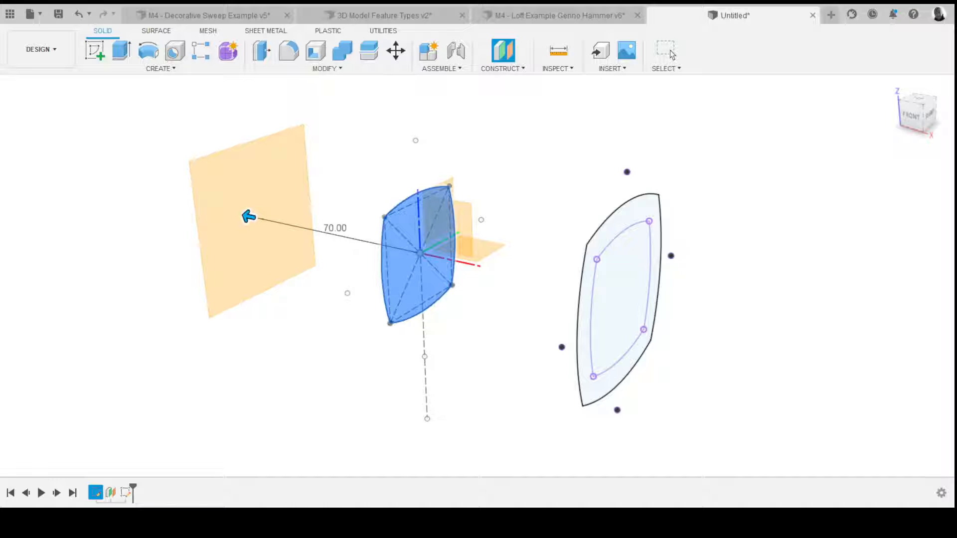
key("Return")
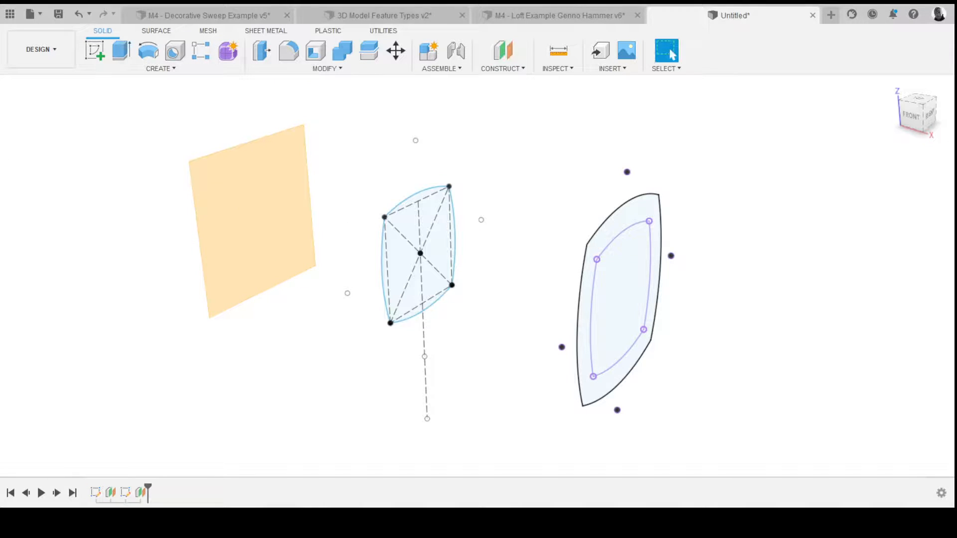
- Create a sketch on the new offset plane and project the larger profile's four outer arcs into it
left_click(95, 51)
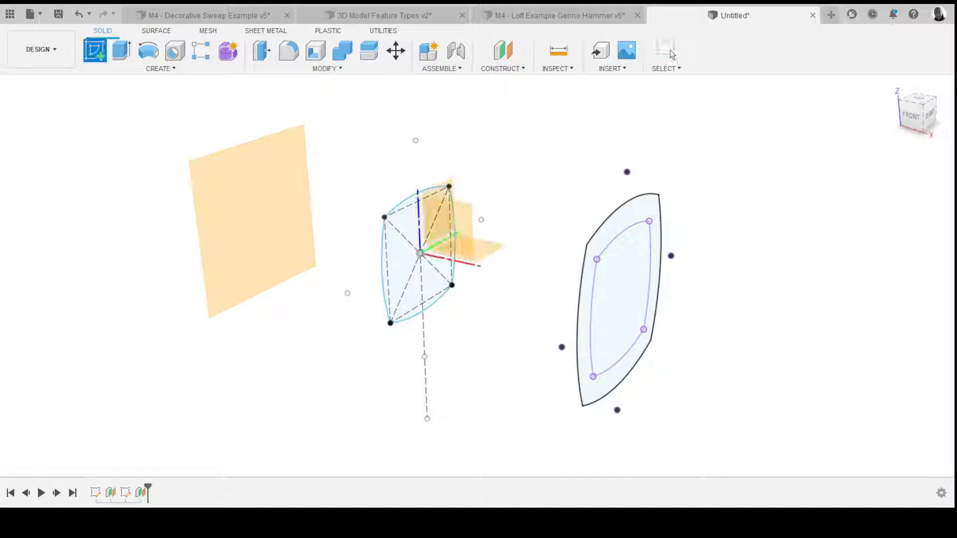
left_click(252, 222)
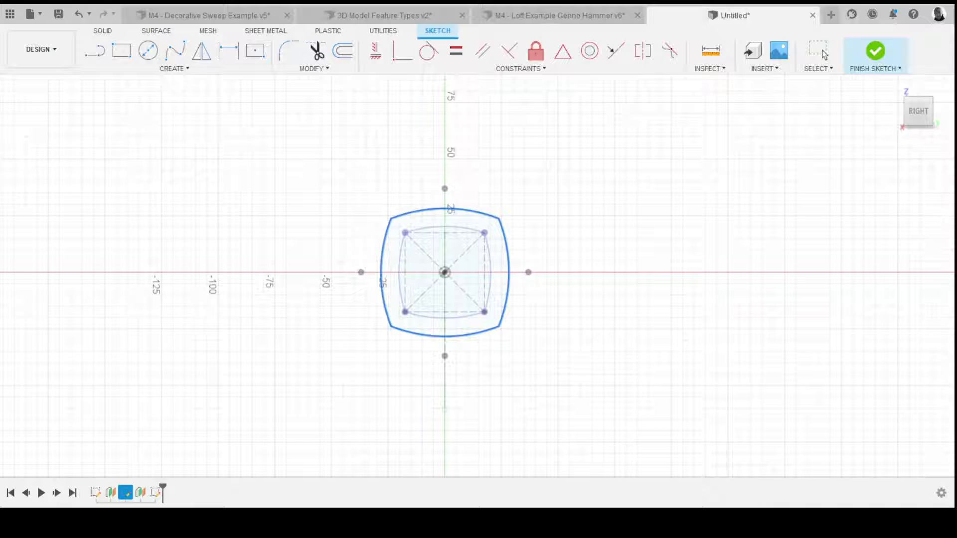
- Loft a solid hammer head through one larger end profile, the small middle profile and the opposite end profile
middle_click_drag(479, 269, 558, 309, "shift")
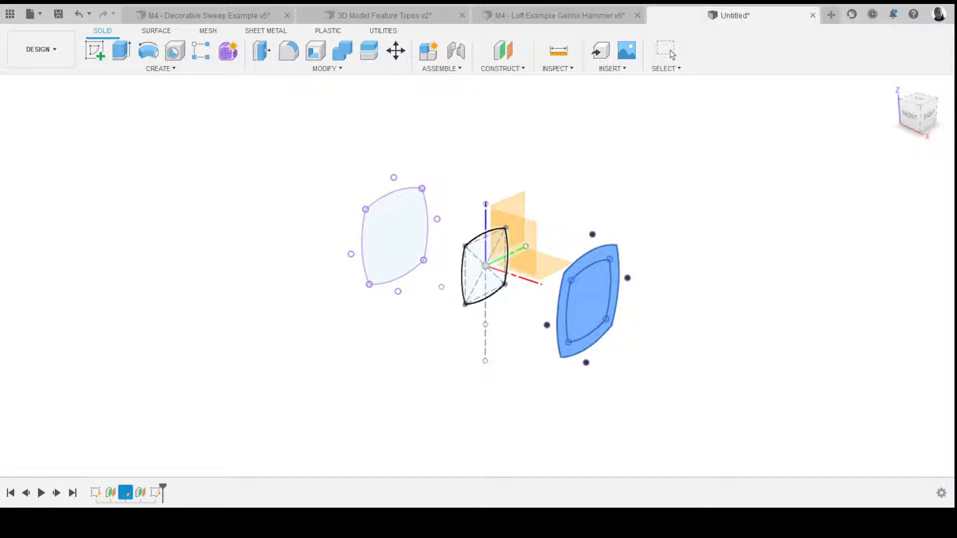
left_click(484, 271)
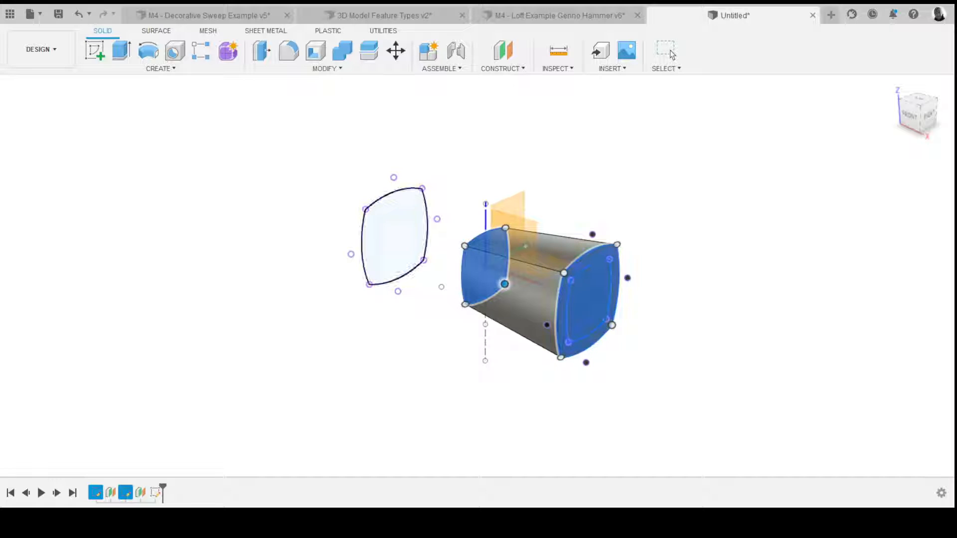
left_click(393, 236)
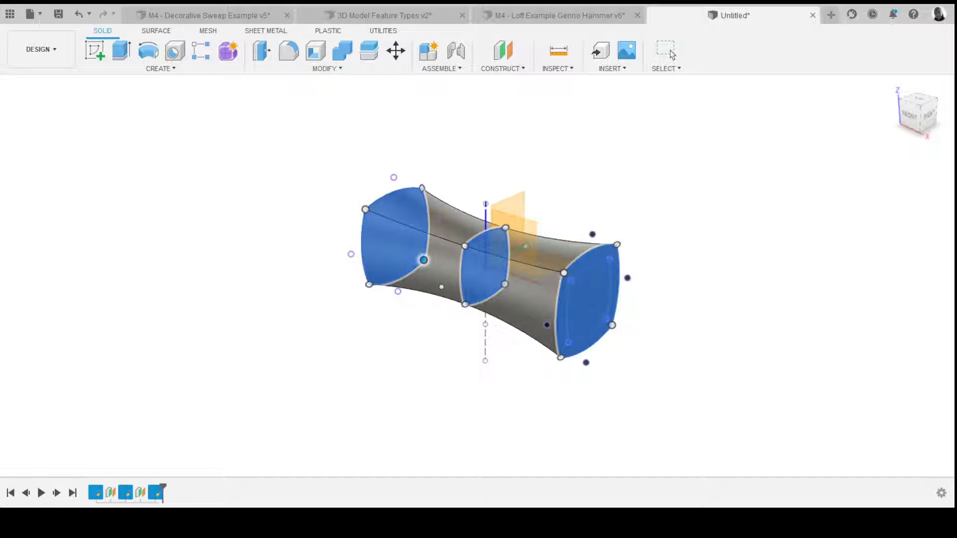
mouse_move(424, 260)
middle_mouse_down("shift")
mouse_move(439, 260)
mouse_move(399, 262)
mouse_move(433, 264)
middle_mouse_up("shift")
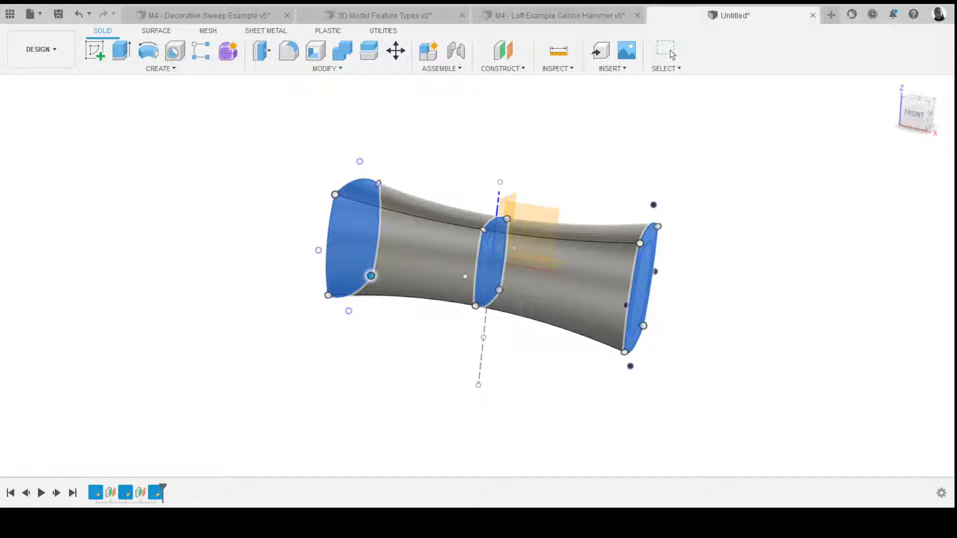
left_click(668, 50)
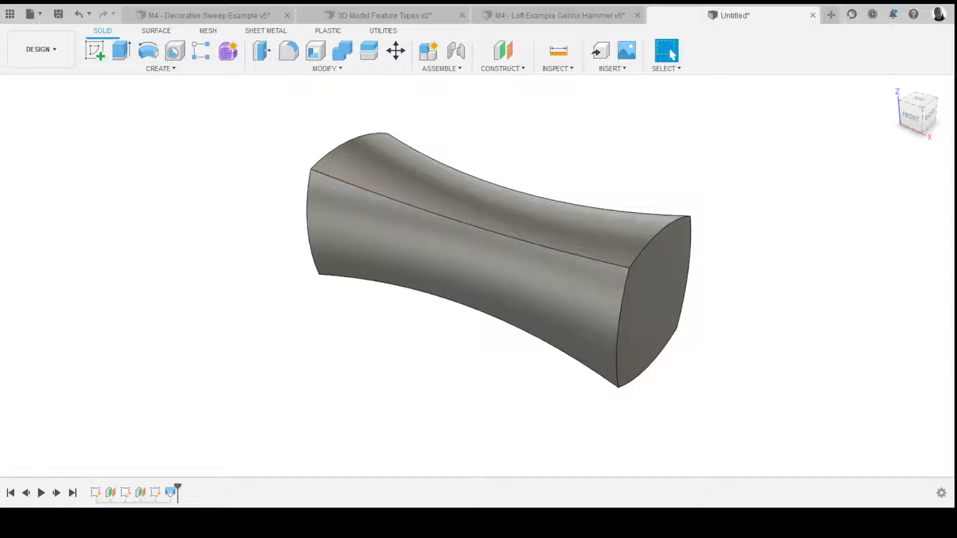
- Fillet the four long edges running along the lofted hammer head
key("f")
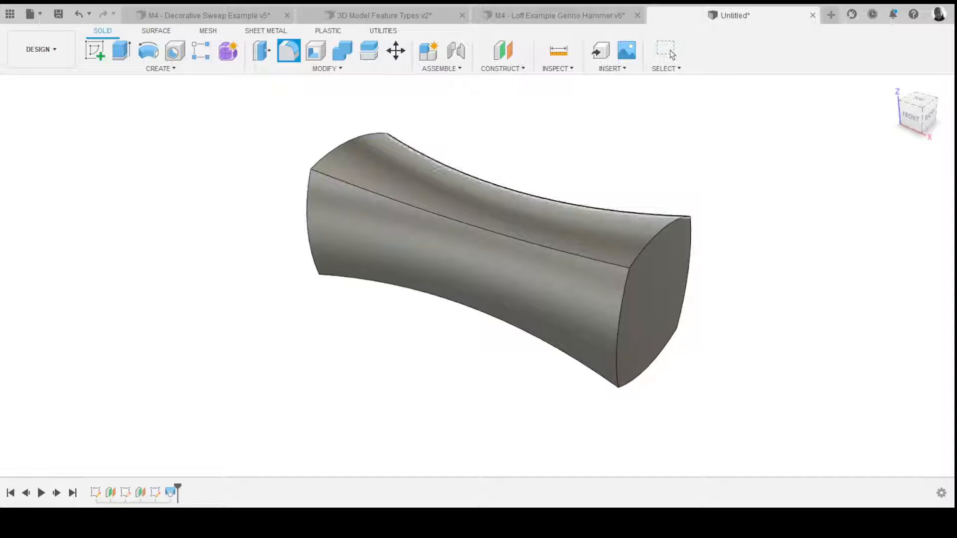
left_click(534, 186)
middle_click_drag(535, 182, 426, 293, "shift")
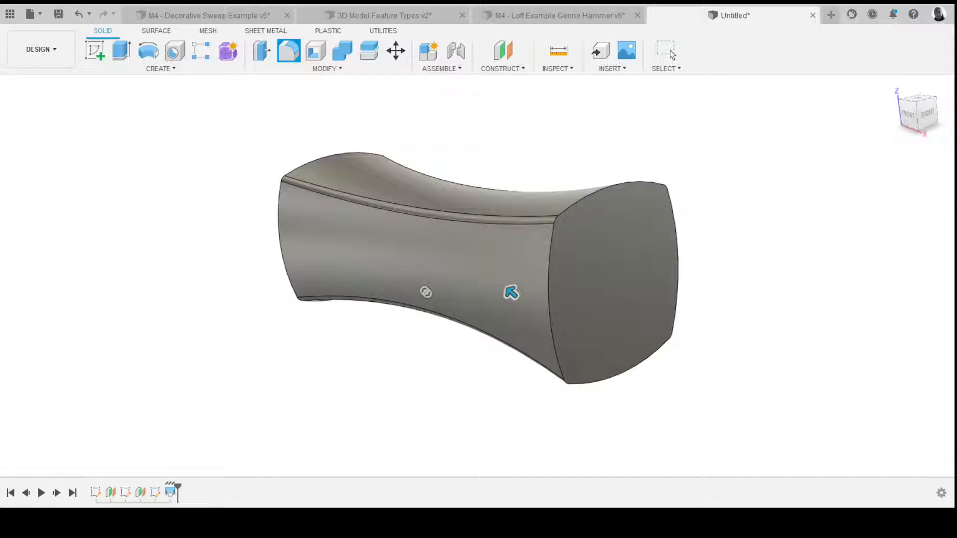
middle_click_drag(425, 293, 419, 294, "shift")
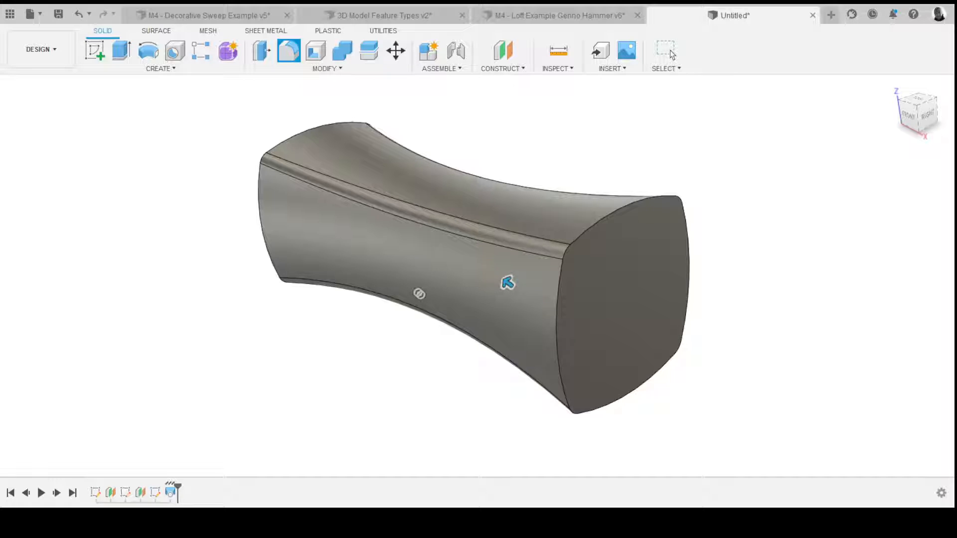
left_click(671, 54)
- Fillet the edge loops around both end faces of the hammer head
key("f")
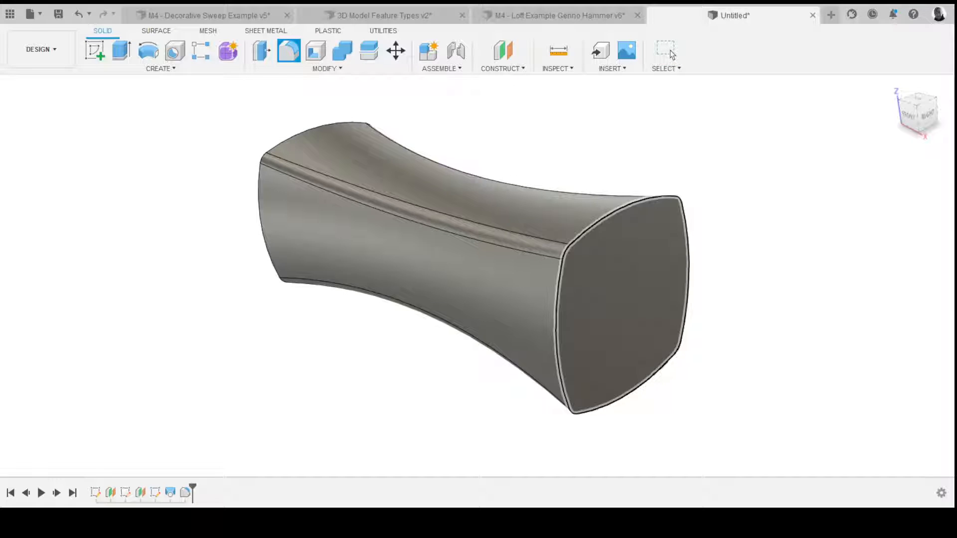
left_click(598, 212)
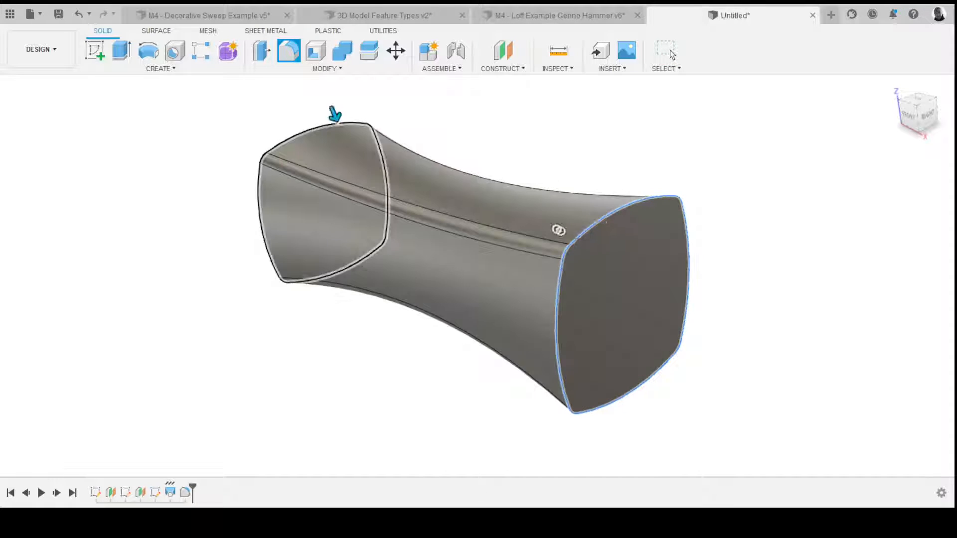
left_click(335, 116)
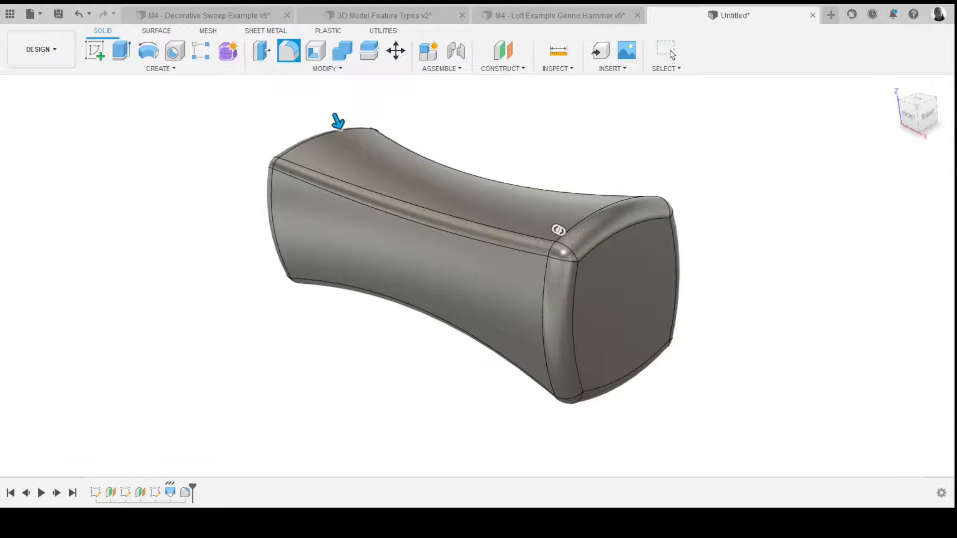
middle_click_drag(558, 229, 658, 236, "shift")
key("Return")
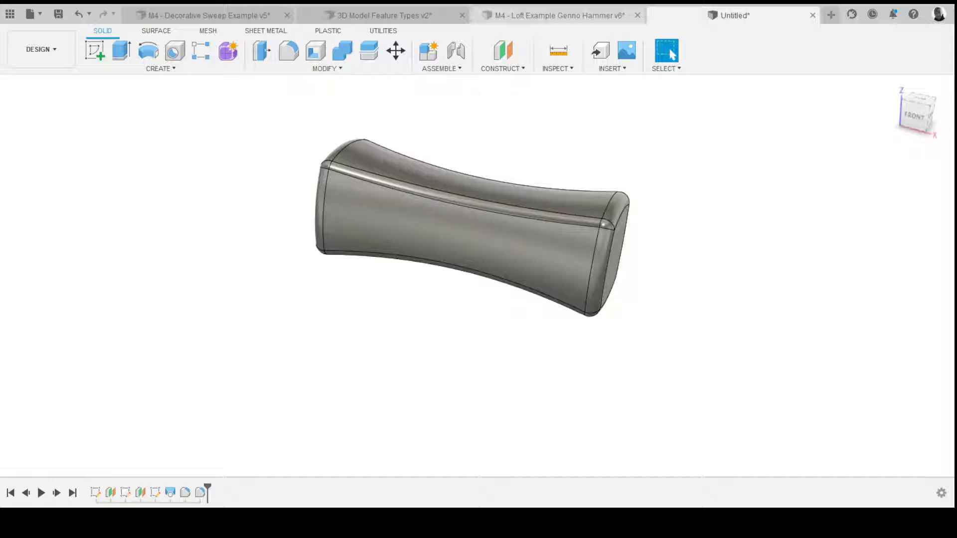
- Switch to the Genno Hammer loft example, roll its history back before the handle lofts, and examine the handle's profile sketches
left_click(553, 15)
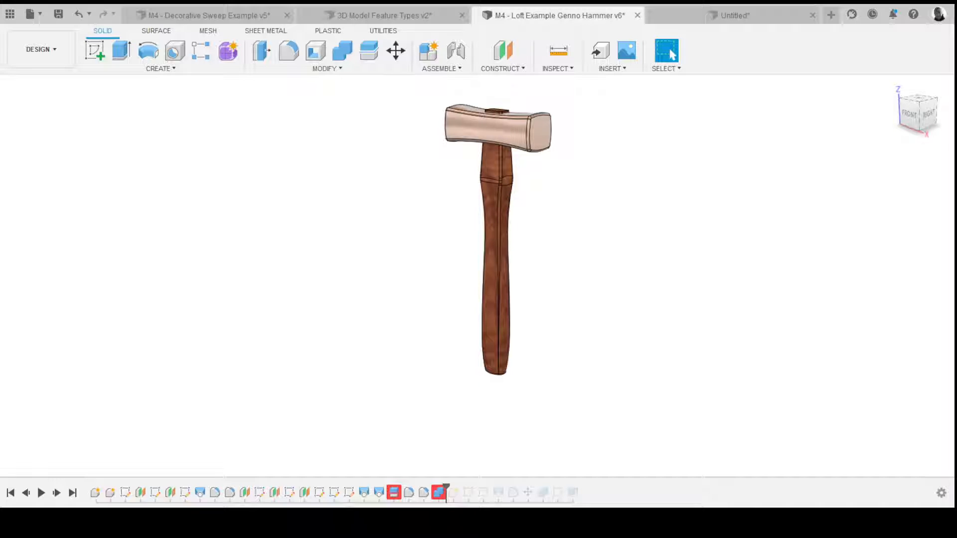
scroll(413, 290, "up", 2)
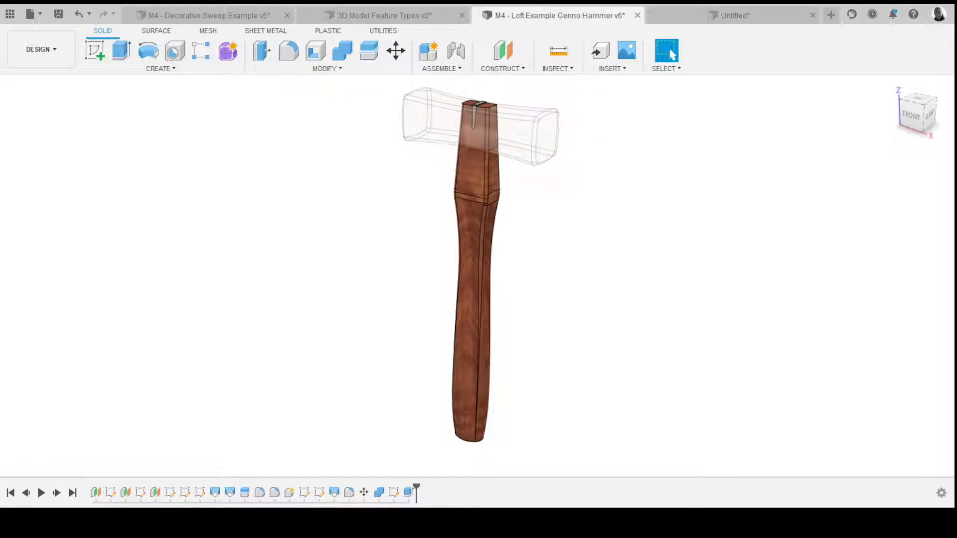
left_click_drag(416, 489, 207, 488)
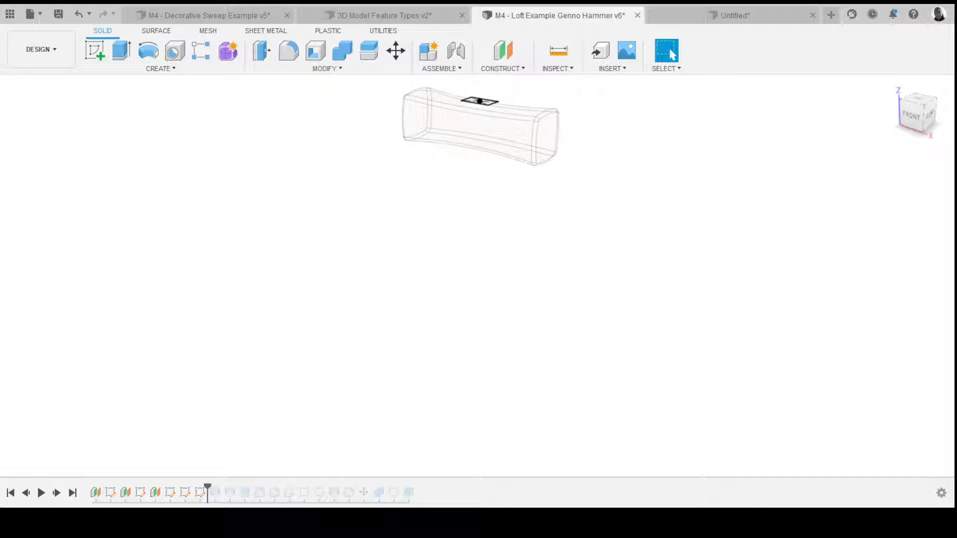
middle_click_drag(473, 284, 500, 280, "shift")
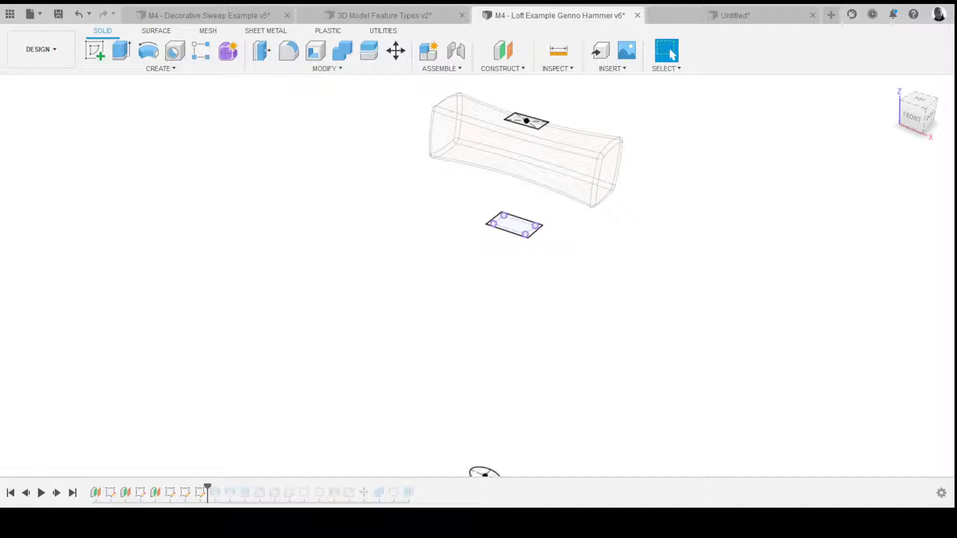
scroll(482, 450, "down", 5)
middle_click_drag(475, 380, 466, 387, "shift")
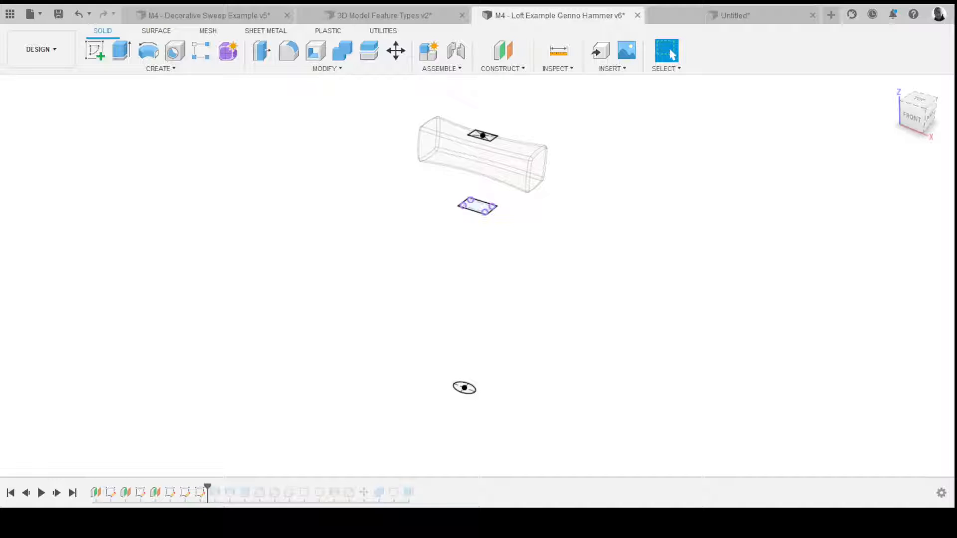
middle_click_drag(464, 388, 450, 343, "shift")
left_click(919, 103)
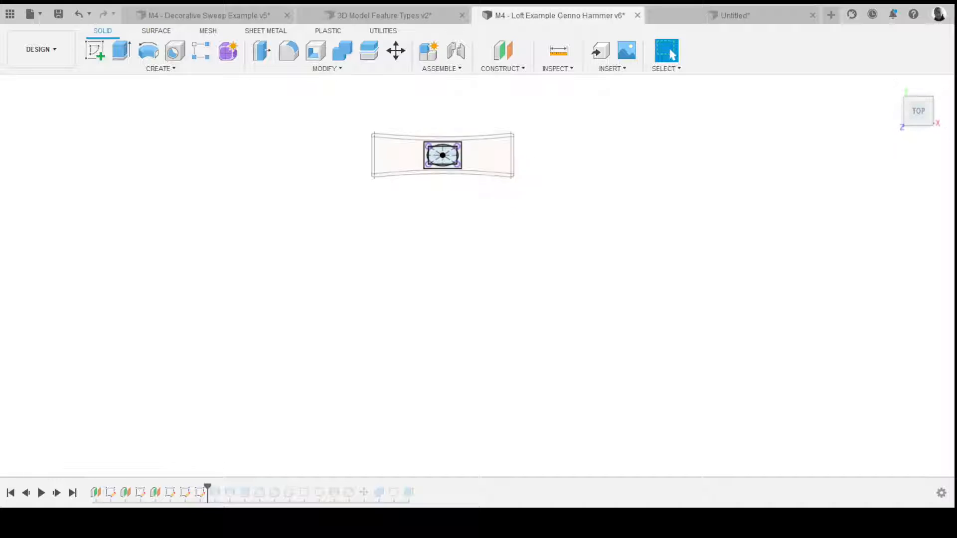
scroll(437, 135, "up", 5)
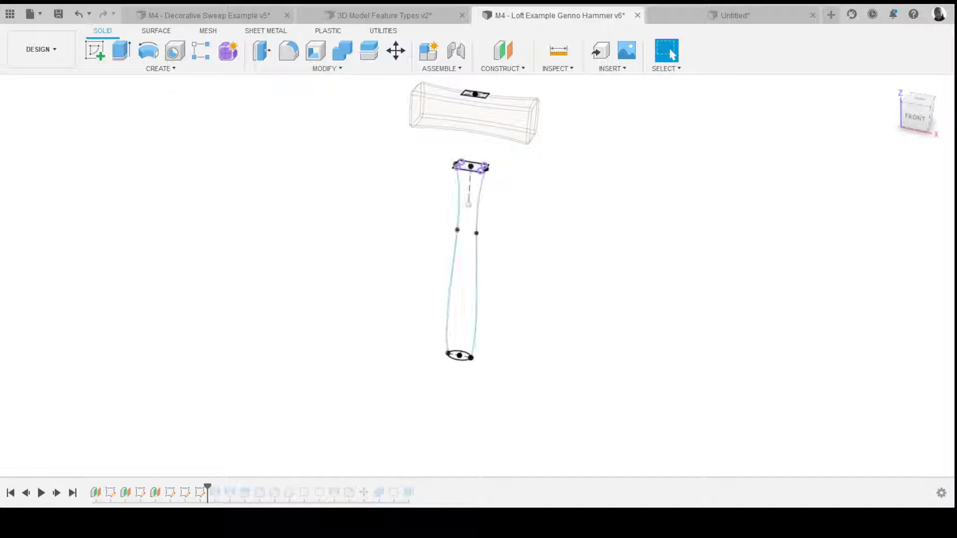
- Examine the profiles and guide rails behind the example's lower handle loft, and the profiles of its upper handle loft
mouse_move(467, 232)
middle_mouse_down("shift")
mouse_move(479, 233)
mouse_move(479, 204)
mouse_move(476, 225)
mouse_move(448, 227)
mouse_move(438, 214)
middle_mouse_up("shift")
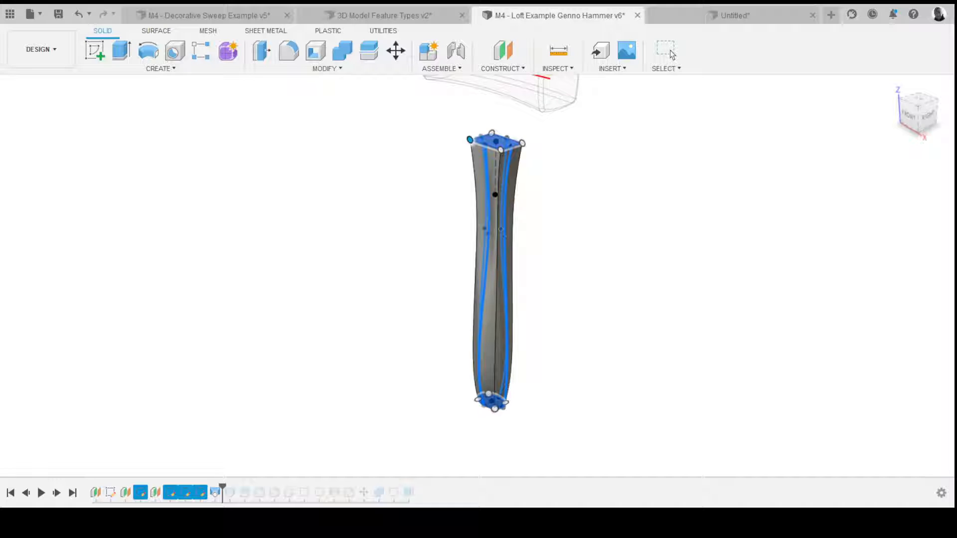
left_click(671, 54)
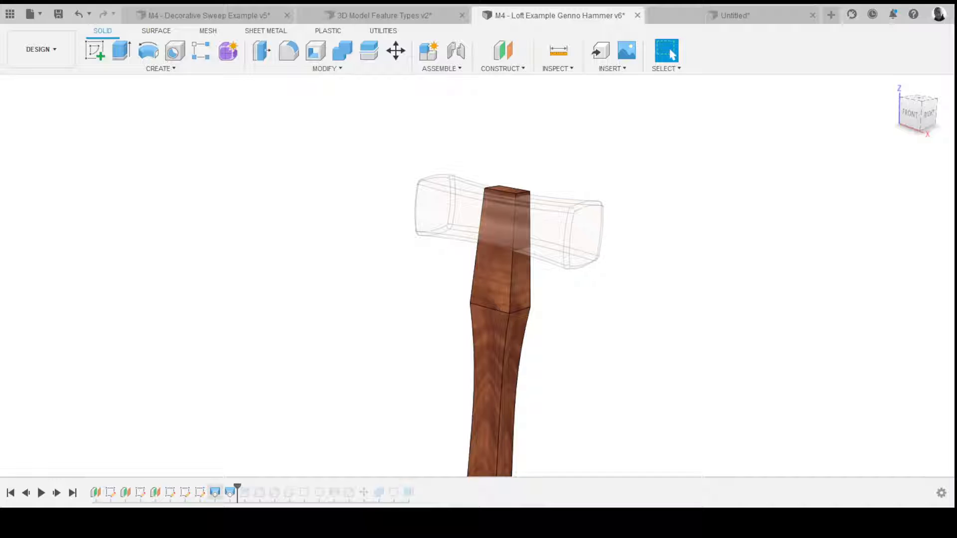
left_click(229, 492)
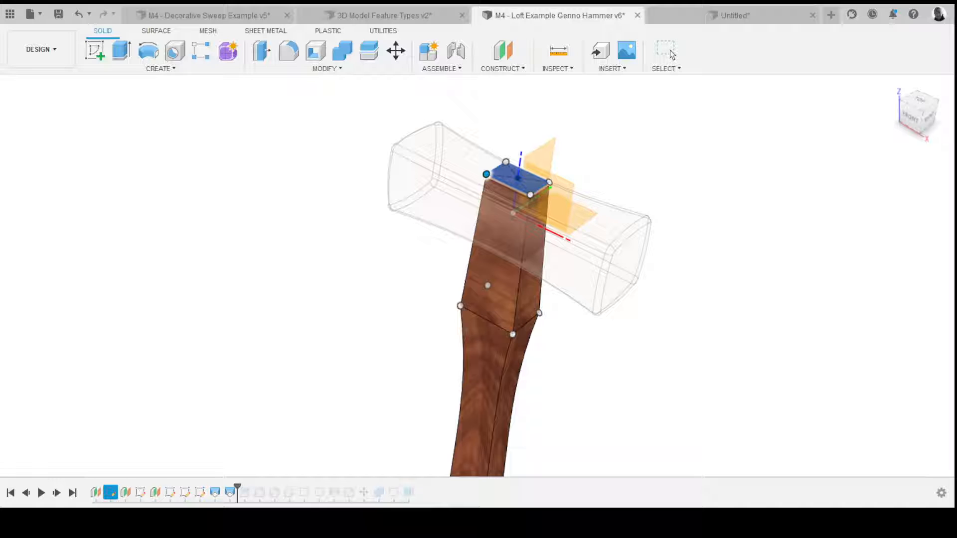
left_click(671, 53)
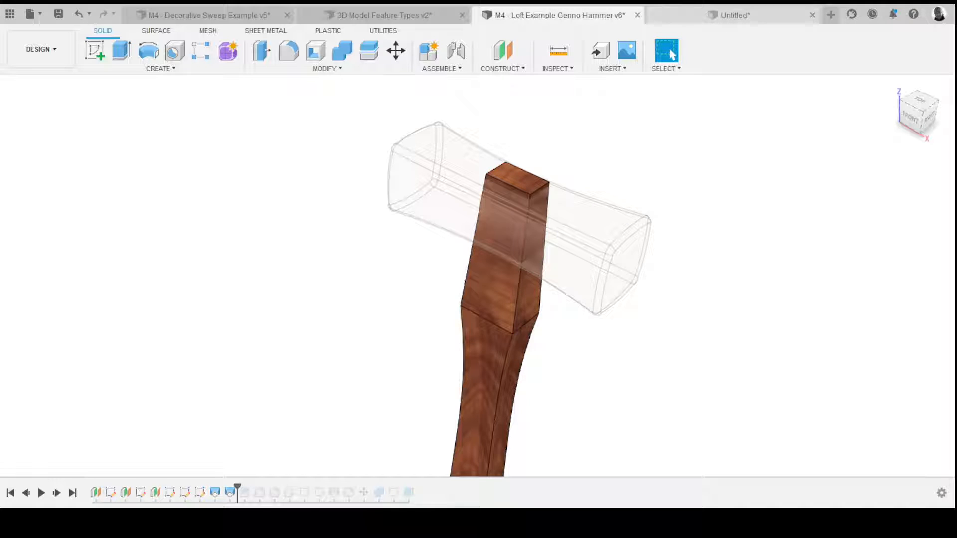
- Return to the untitled design and create a plane offset about 25 mm upward from the horizontal XY origin plane
left_click(735, 15)
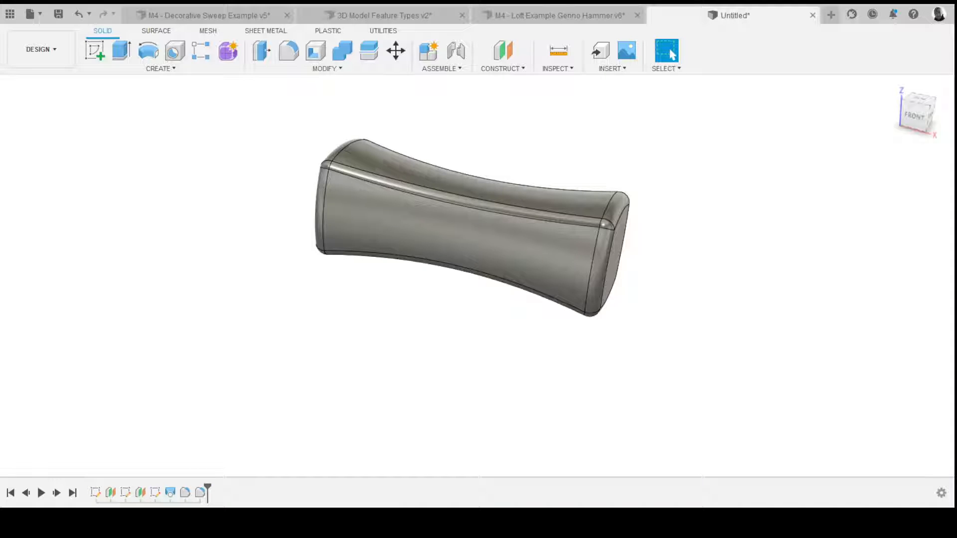
scroll(465, 287, "down", 4)
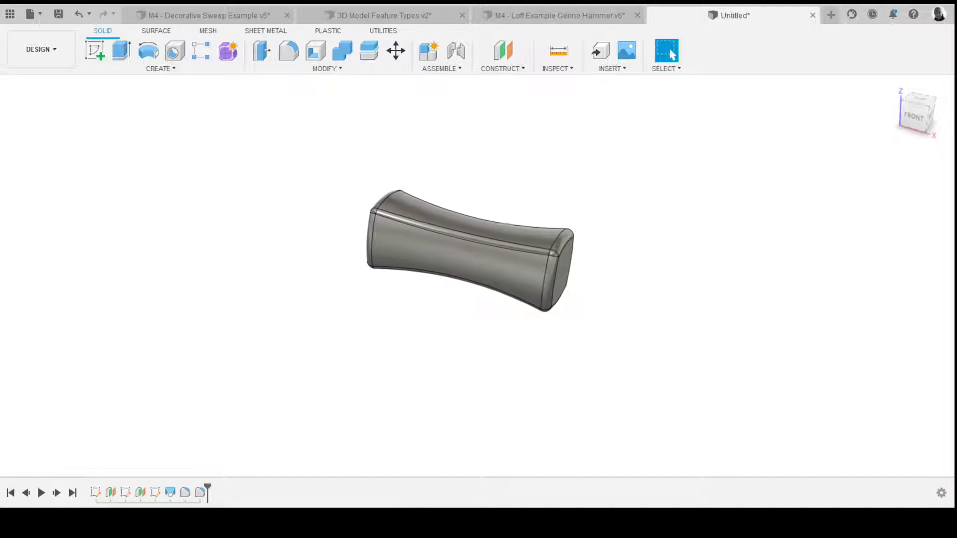
scroll(492, 275, "up", 1)
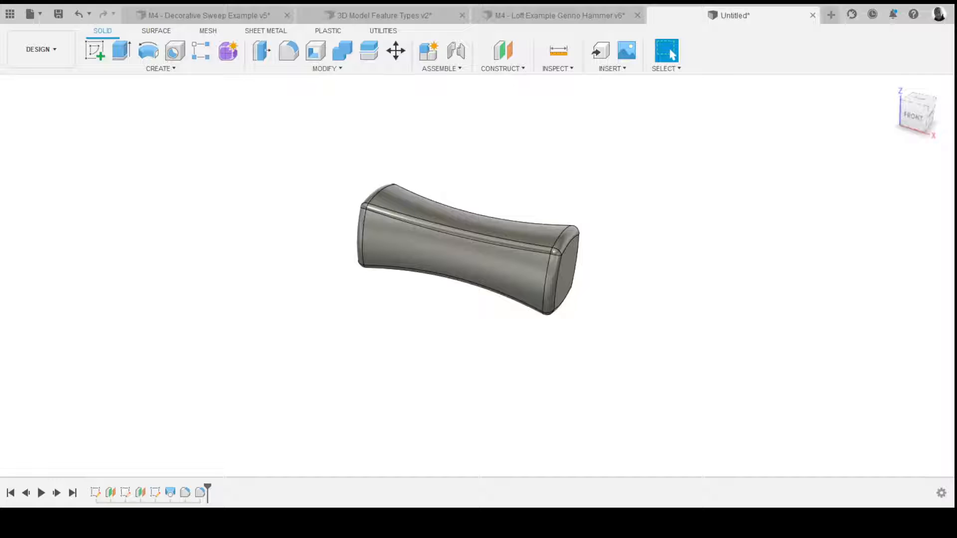
middle_click_drag(468, 284, 468, 253, "shift")
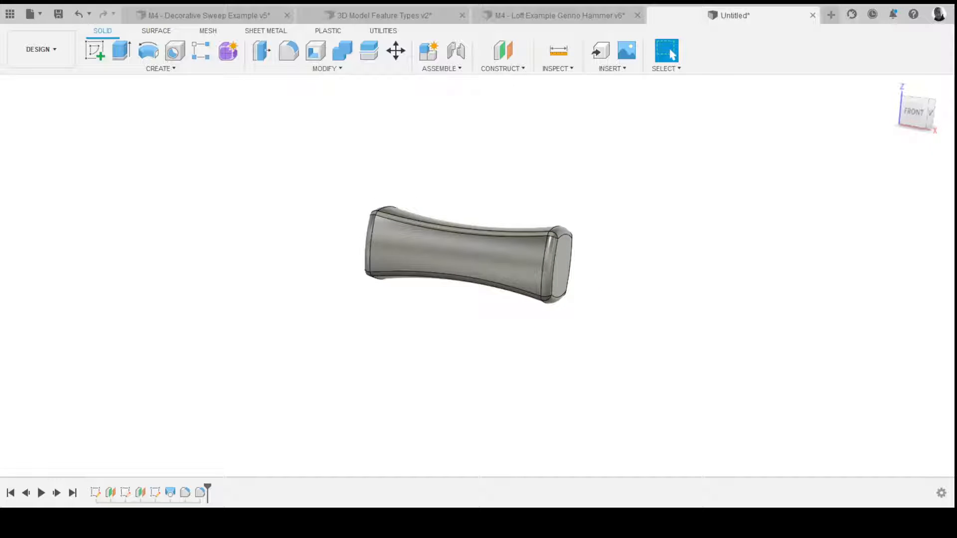
middle_click_drag(467, 253, 384, 299, "shift")
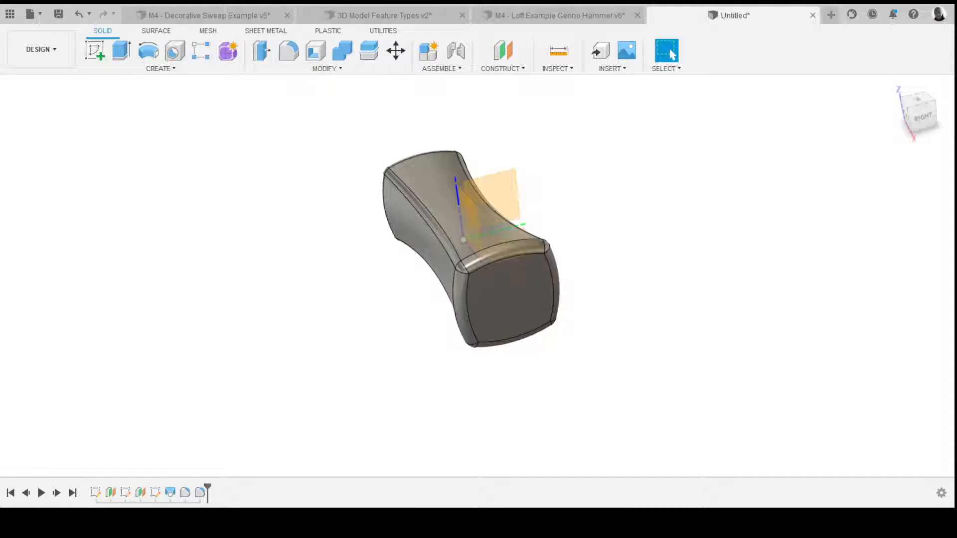
left_click(503, 50)
middle_click_drag(499, 239, 448, 269, "shift")
left_click(508, 253)
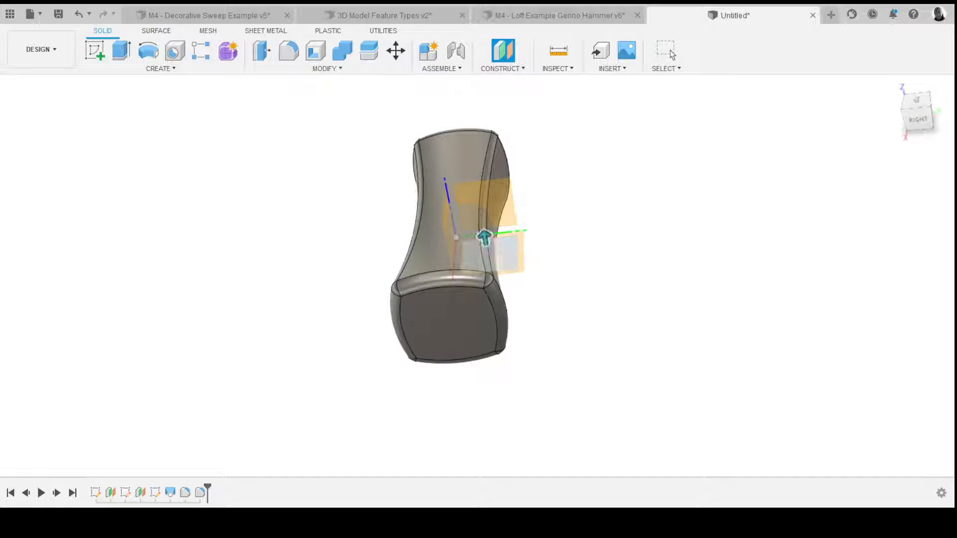
middle_click_drag(508, 253, 593, 204, "shift")
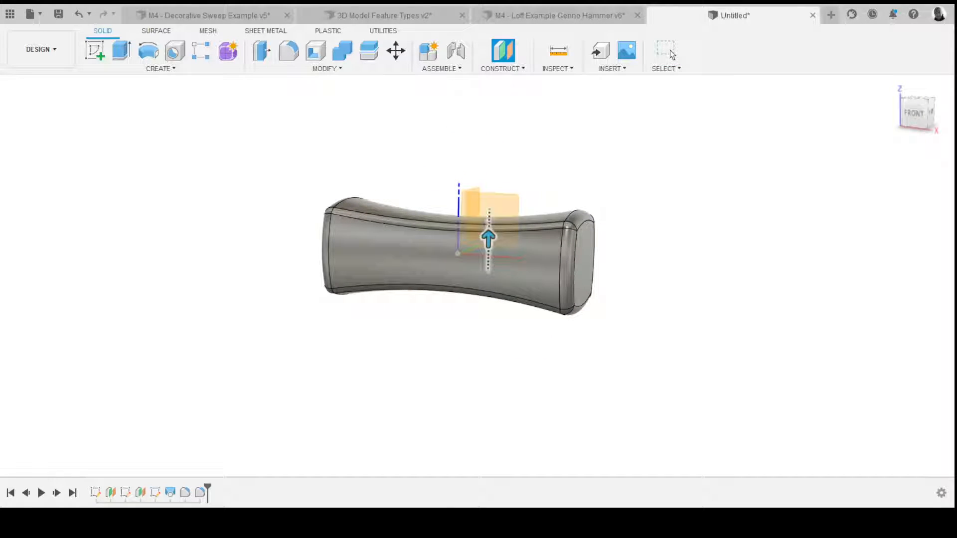
left_click_drag(488, 239, 489, 193)
middle_click_drag(489, 192, 374, 212, "shift")
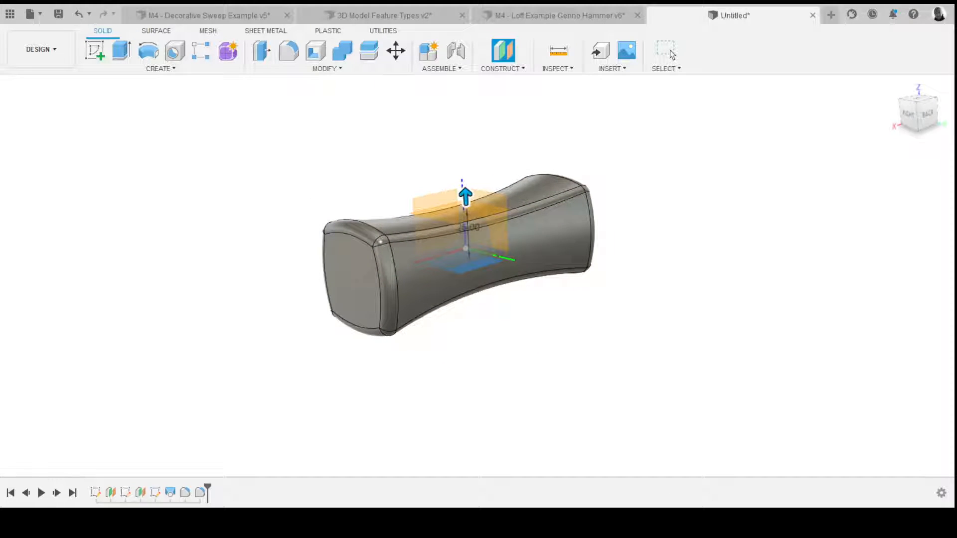
middle_click_drag(373, 211, 548, 212, "shift")
left_click(666, 50)
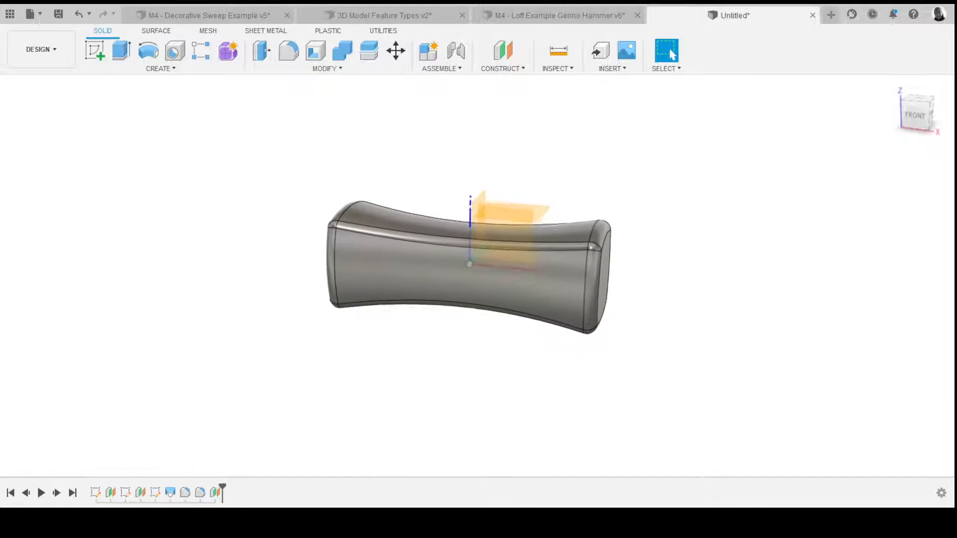
- On the offset plane above the hammer head, sketch a 30 by 18 mm center rectangle at the origin and finish the sketch
left_click(95, 50)
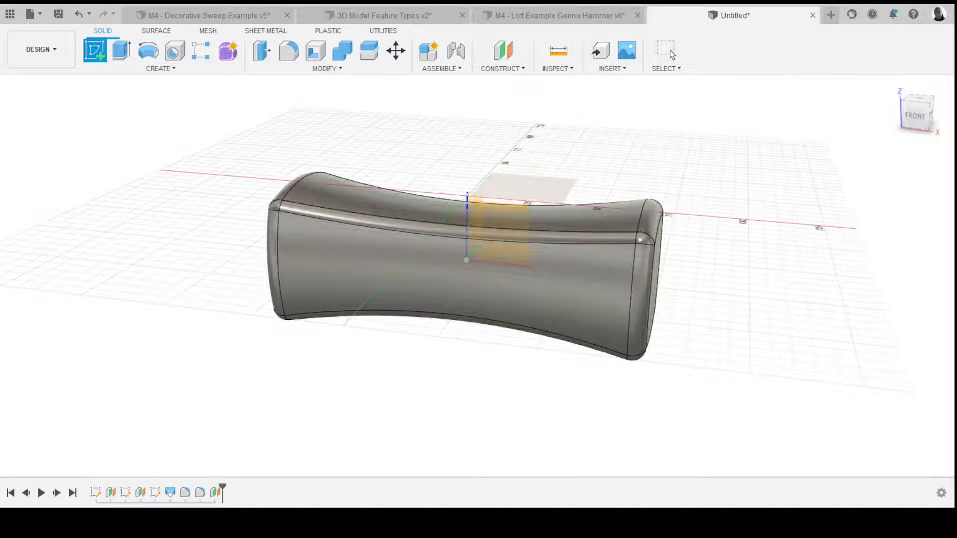
left_click(524, 187)
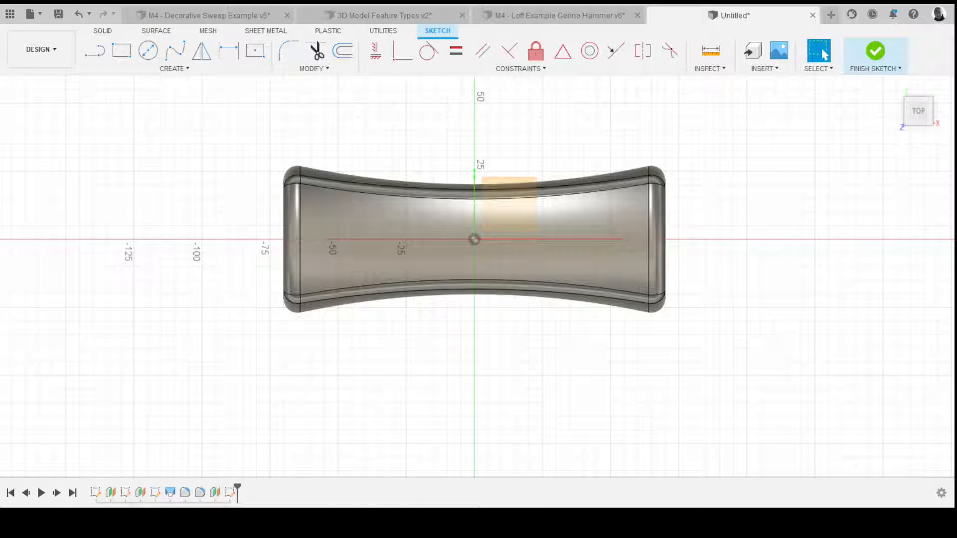
left_click(255, 50)
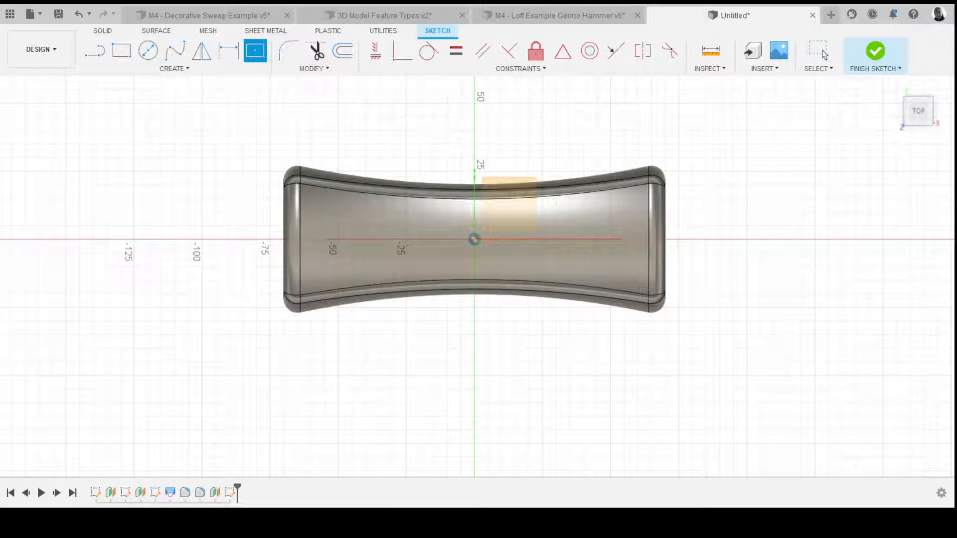
left_click(474, 239)
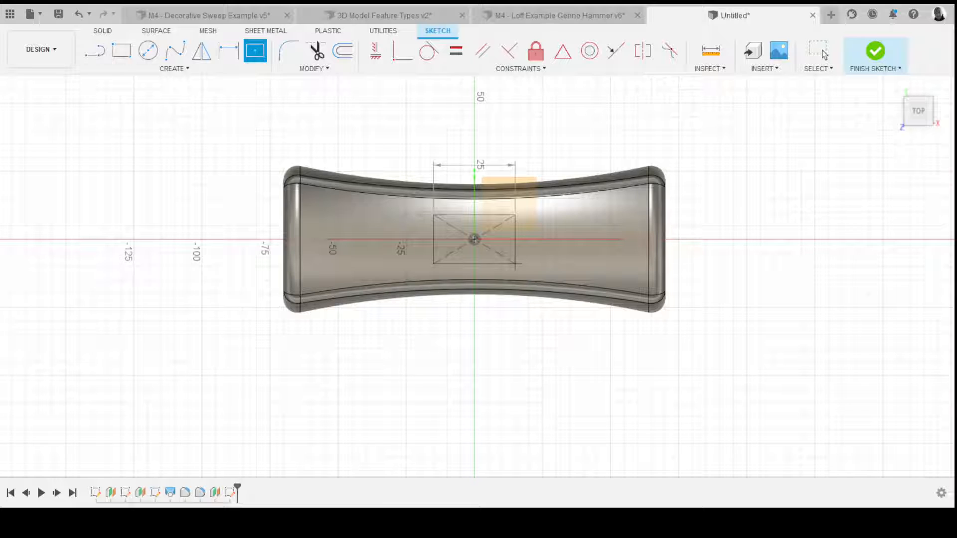
left_click(822, 53)
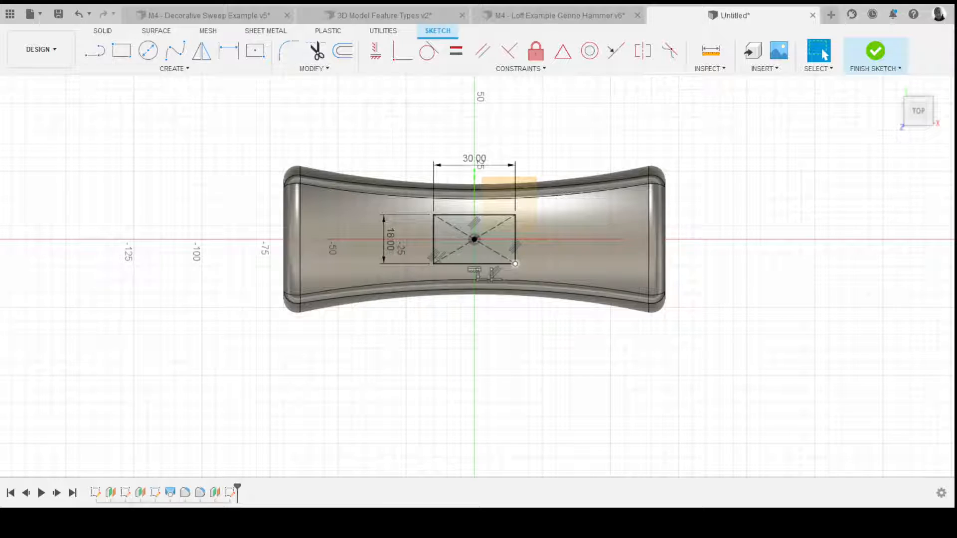
middle_click_drag(479, 299, 495, 246, "shift")
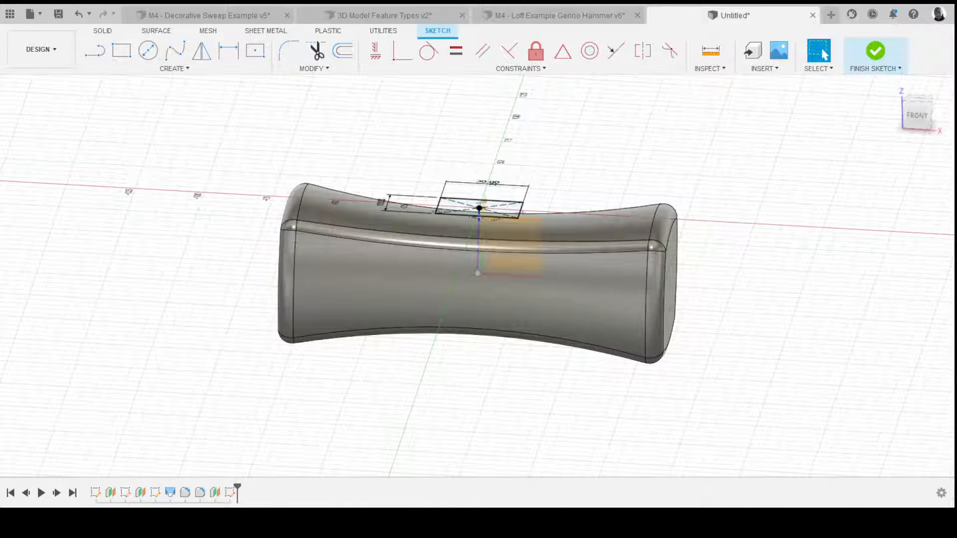
scroll(479, 209, "down", 2)
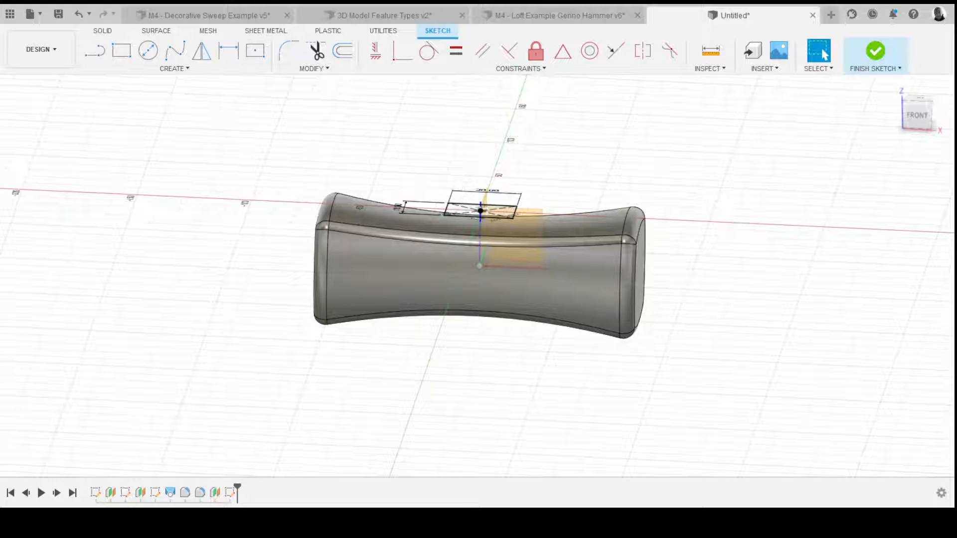
left_click(875, 51)
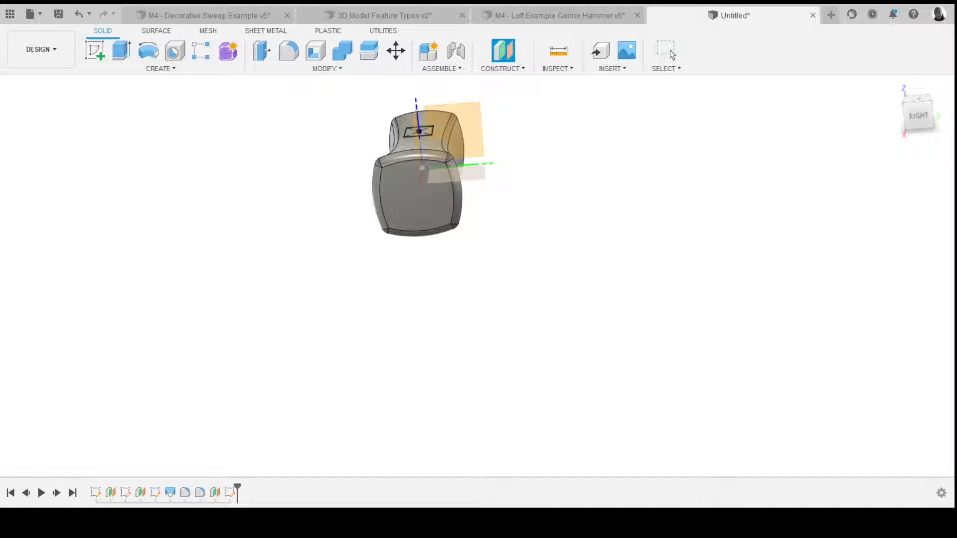
- Create a plane offset 100 mm downward from the horizontal XY origin plane
mouse_move(447, 148)
middle_mouse_down("shift")
mouse_move(456, 154)
mouse_move(447, 160)
middle_mouse_up("shift")
left_click_drag(446, 170, 451, 329)
middle_click_drag(430, 191, 528, 193, "shift")
middle_click_drag(422, 213, 451, 213, "shift")
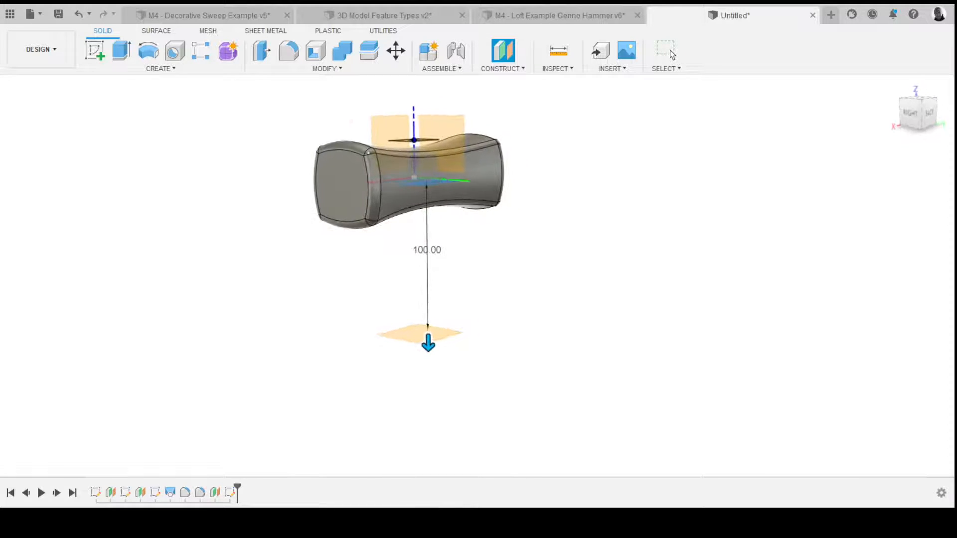
left_click(671, 53)
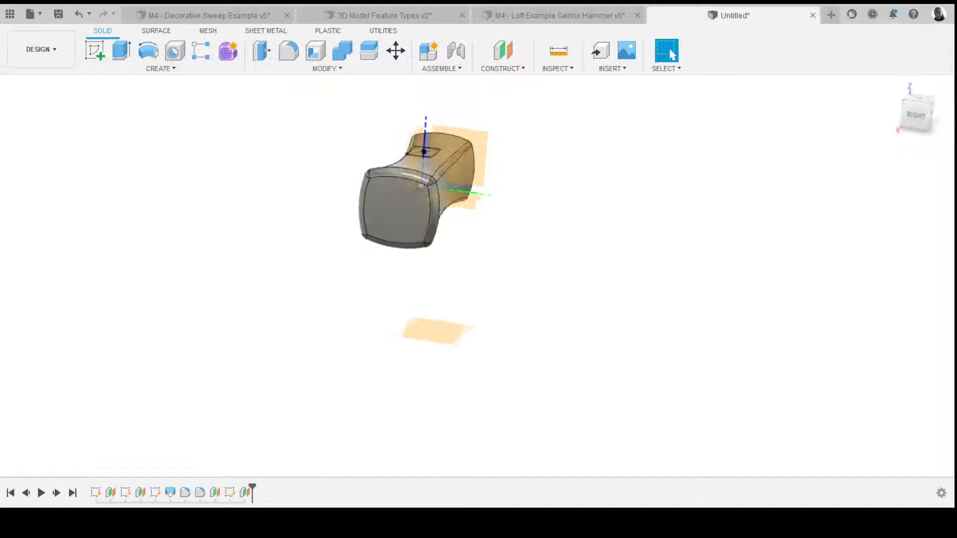
- Start a sketch on the plane 100 mm below the head and project the upper 30 by 18 mm rectangle into it
left_click(94, 51)
left_click(454, 309)
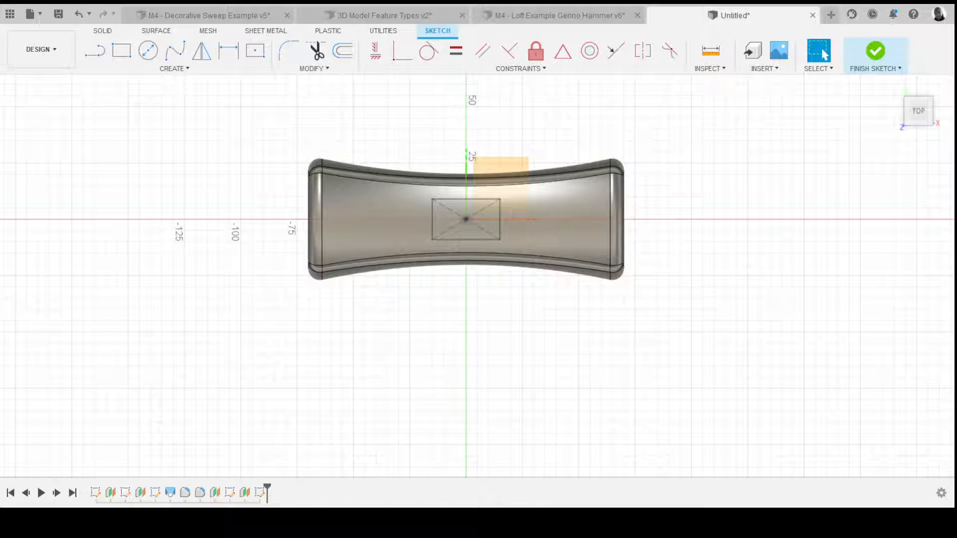
left_click(342, 50)
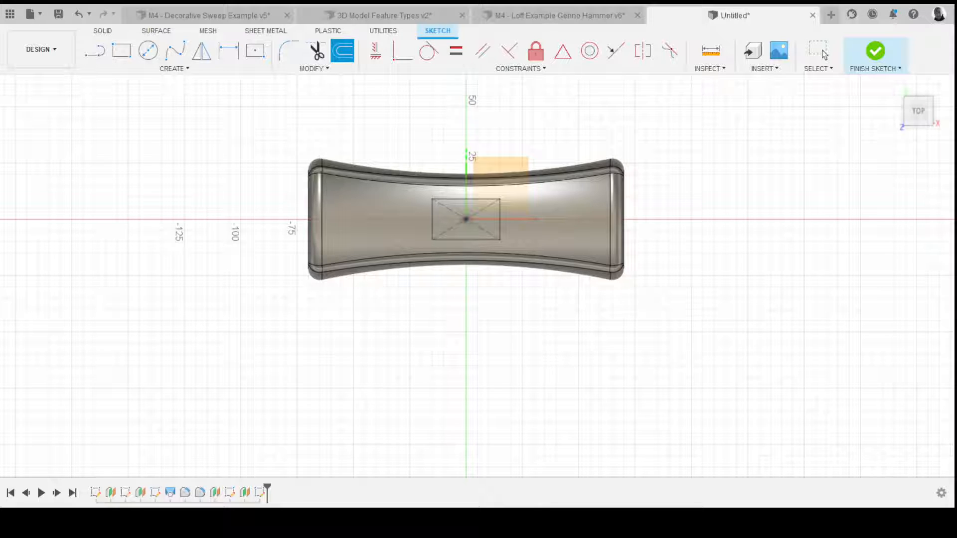
double_click(491, 199)
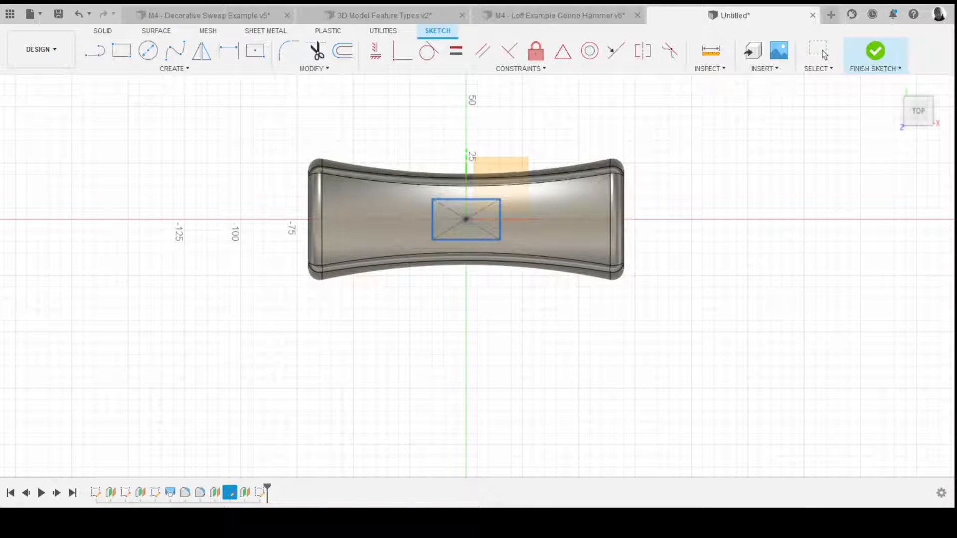
left_click(823, 52)
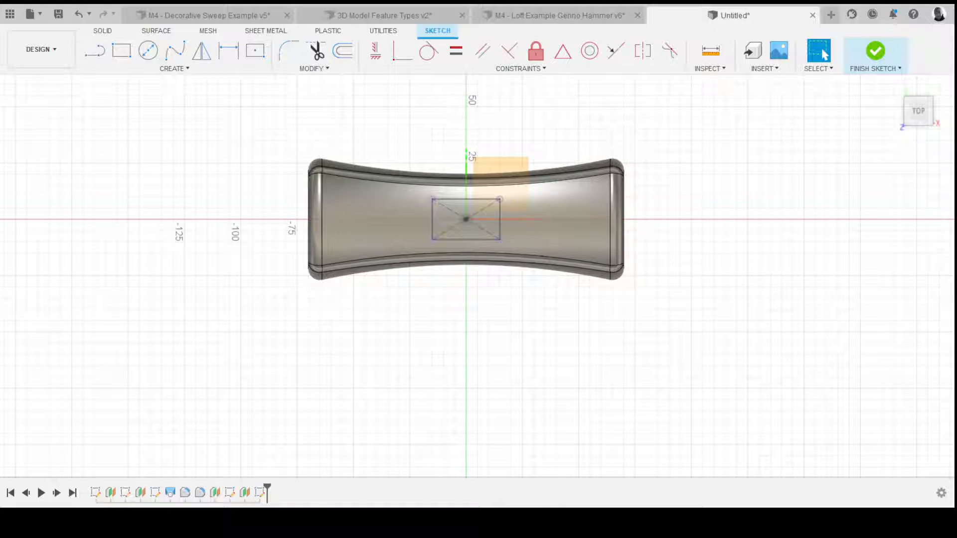
- Offset all four sides of the projected rectangle outward to form a larger rectangular handle profile
key("o")
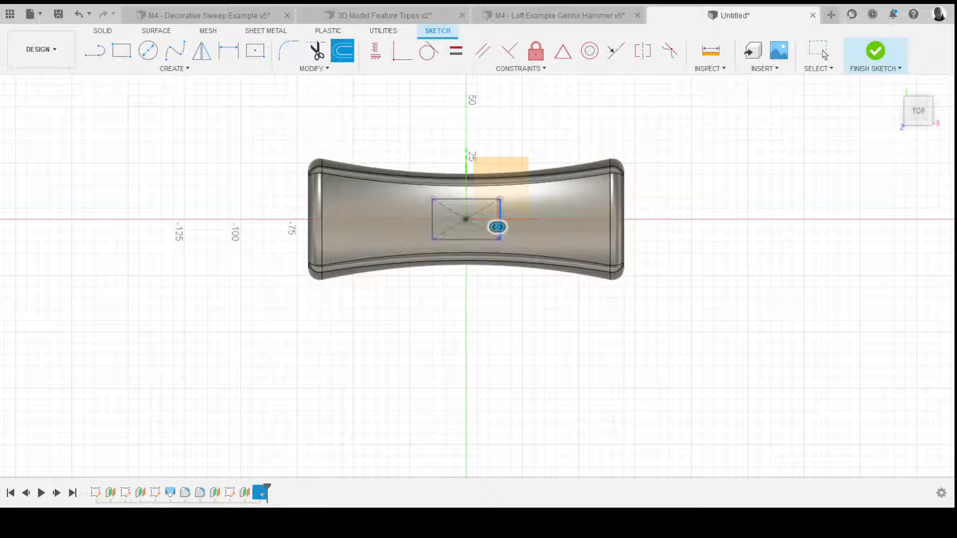
left_click(500, 222)
left_click(433, 214)
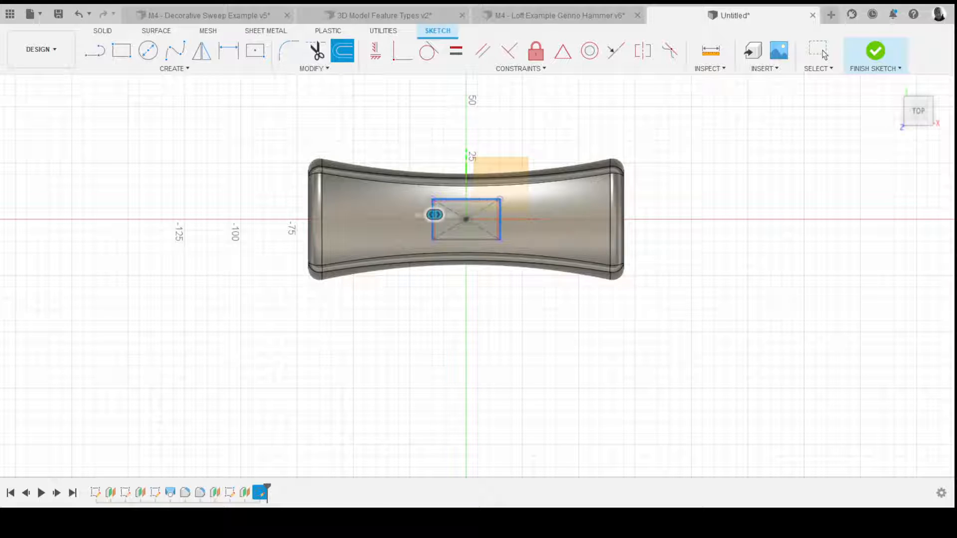
left_click(462, 239)
left_click_drag(463, 238, 462, 252)
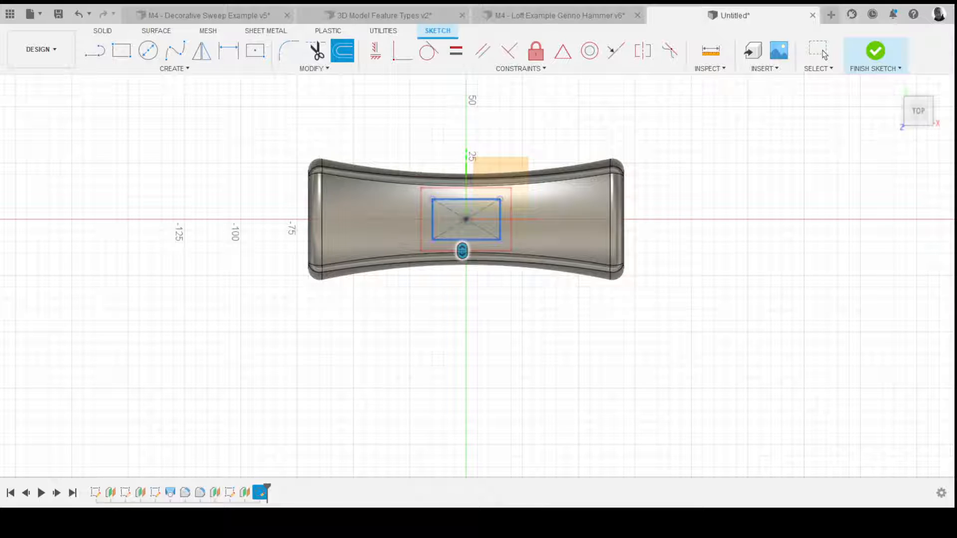
left_click(823, 53)
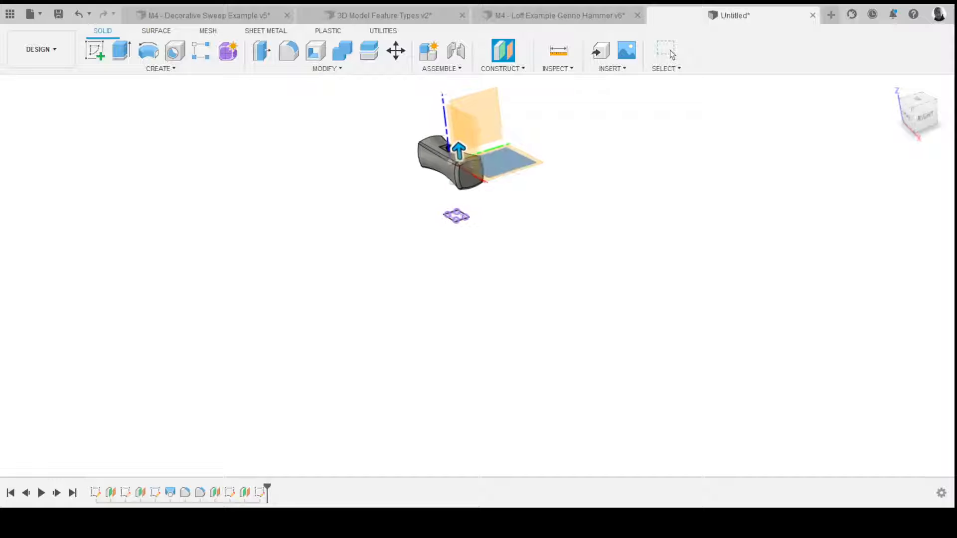
- Create another construction plane offset 450 mm downward from the horizontal XY origin plane
left_click_drag(463, 187, 465, 389)
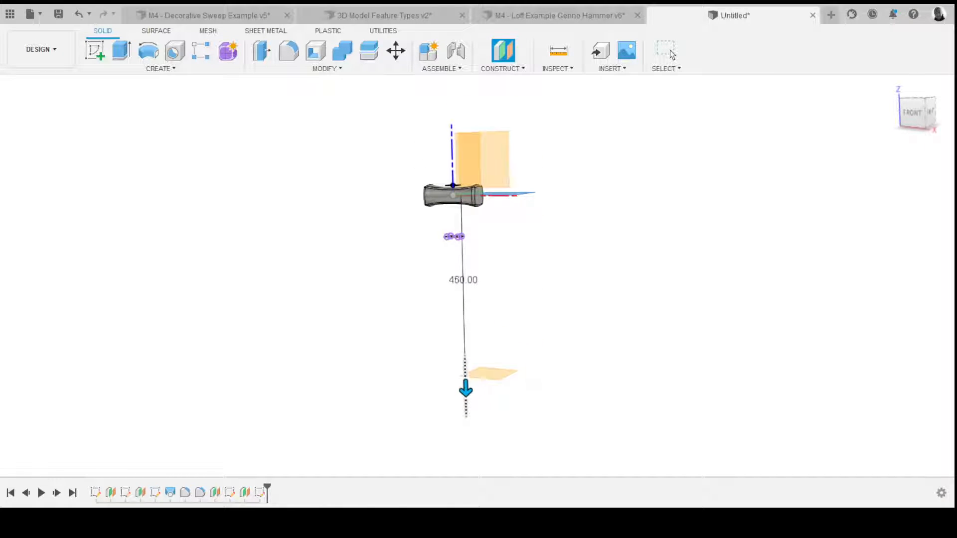
middle_click_drag(479, 299, 513, 277, "shift")
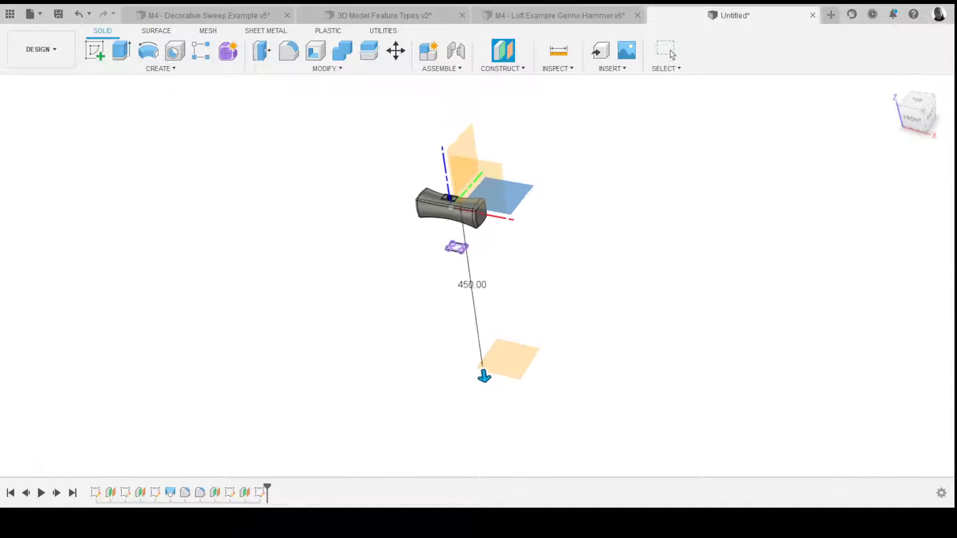
key("Return")
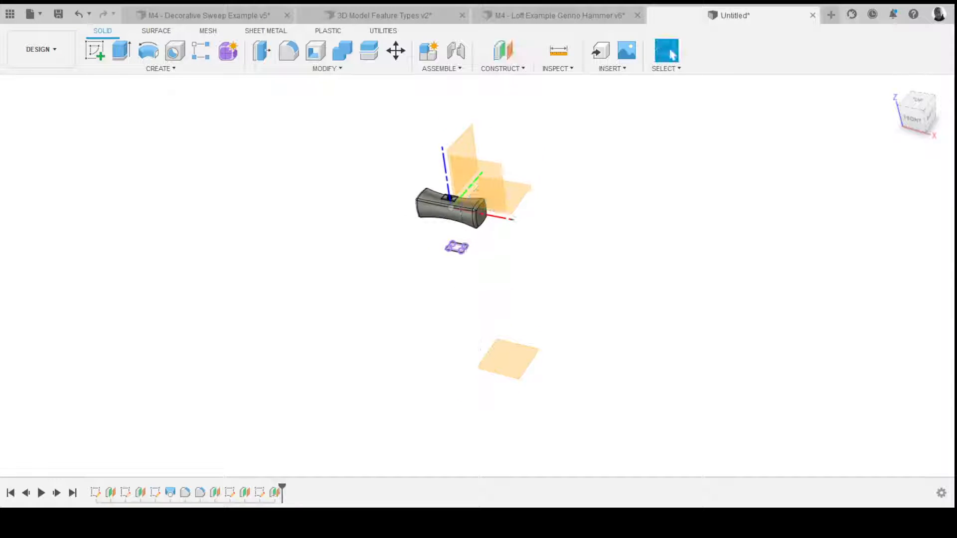
- Sketch an ellipse centered on the origin on the plane 450 mm below the head and finish the sketch
middle_click_drag(480, 279, 518, 264, "shift")
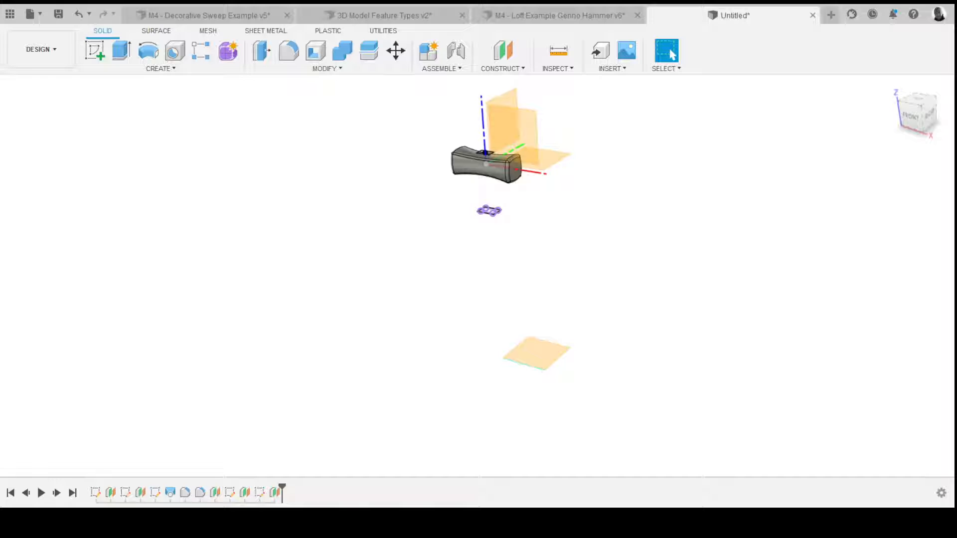
left_click(94, 50)
left_click(537, 353)
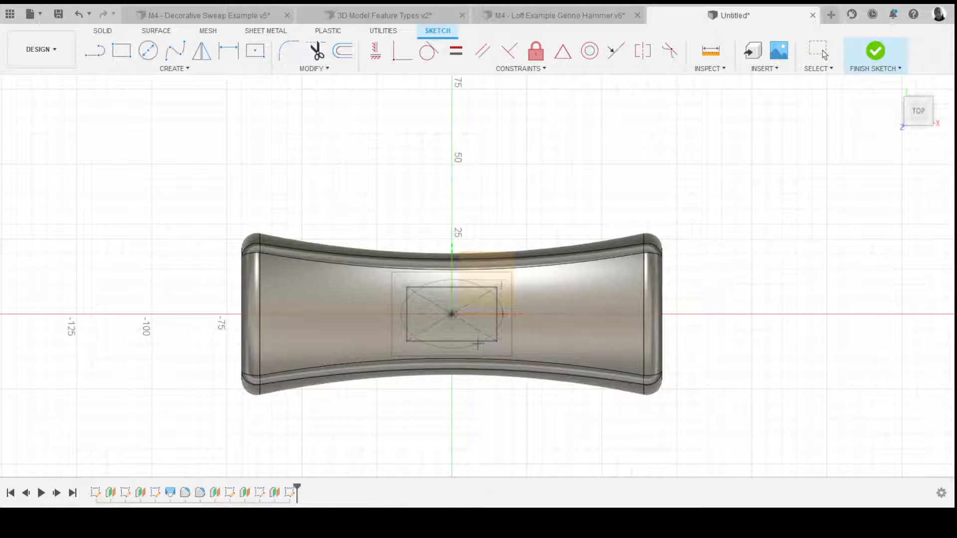
scroll(476, 356, "up", 5)
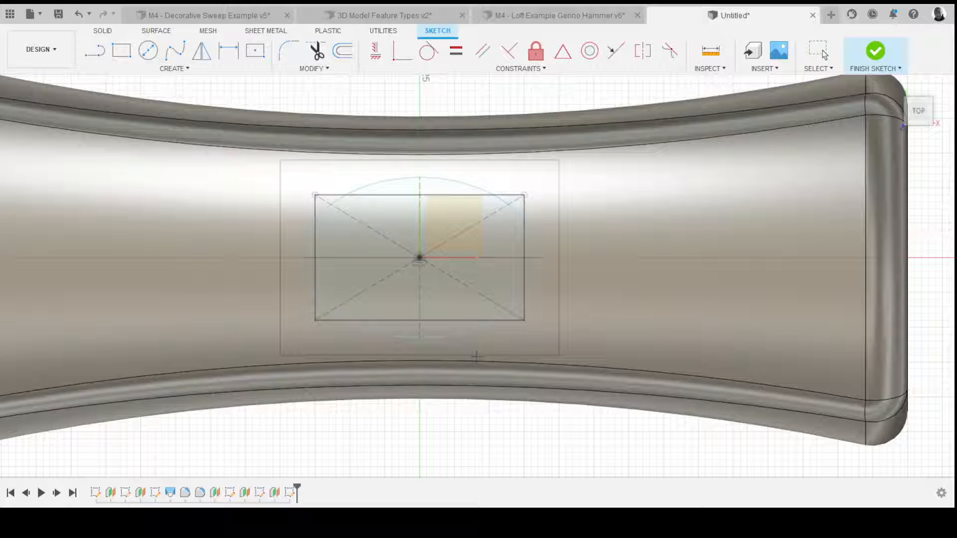
scroll(478, 423, "down", 5)
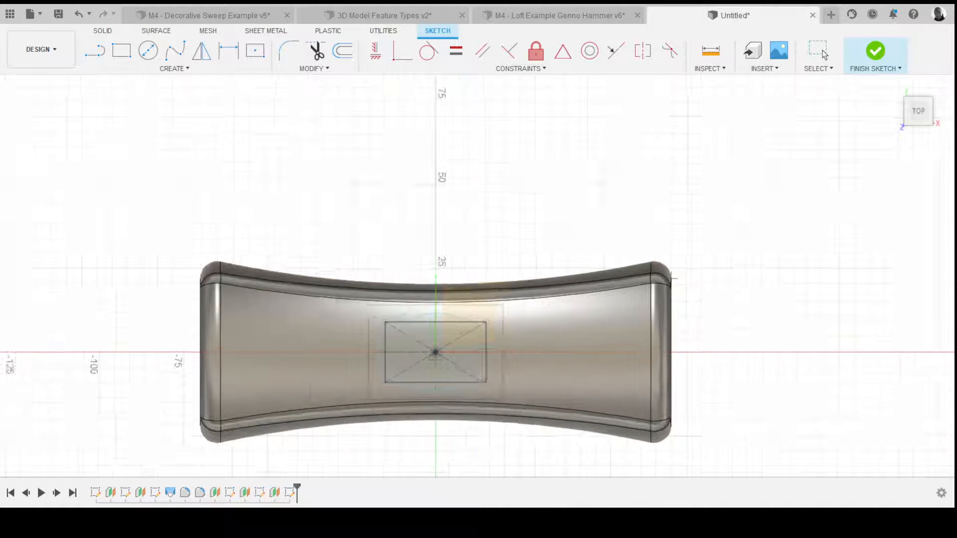
scroll(697, 272, "up", 3)
scroll(700, 225, "down", 5)
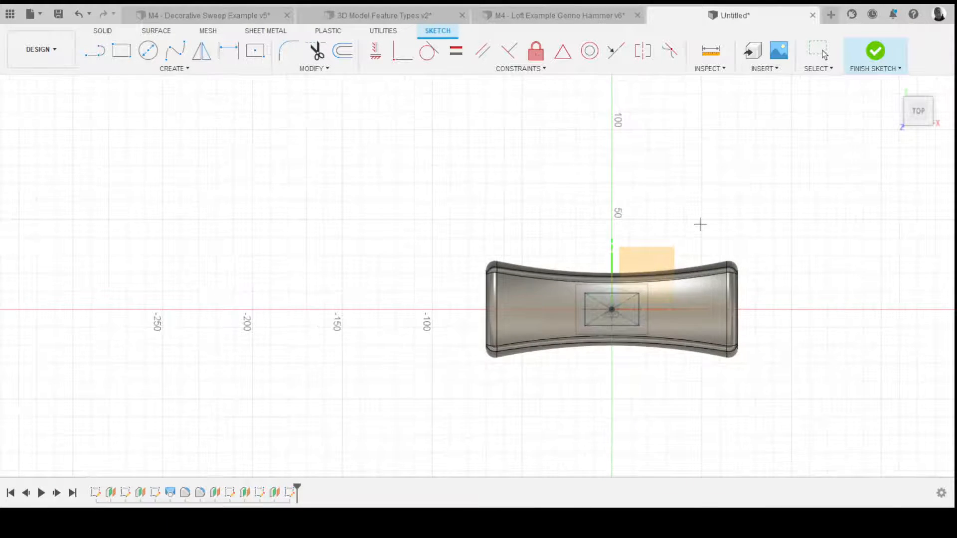
mouse_move(700, 224)
middle_mouse_down("shift")
mouse_move(732, 420)
mouse_move(671, 229)
mouse_move(704, 417)
mouse_move(657, 324)
middle_mouse_up("shift")
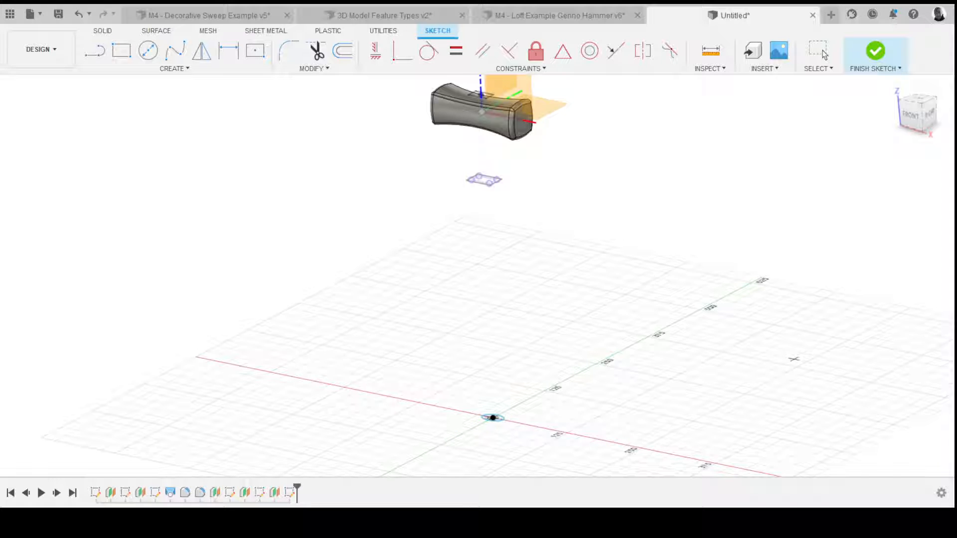
scroll(419, 440, "up", 3)
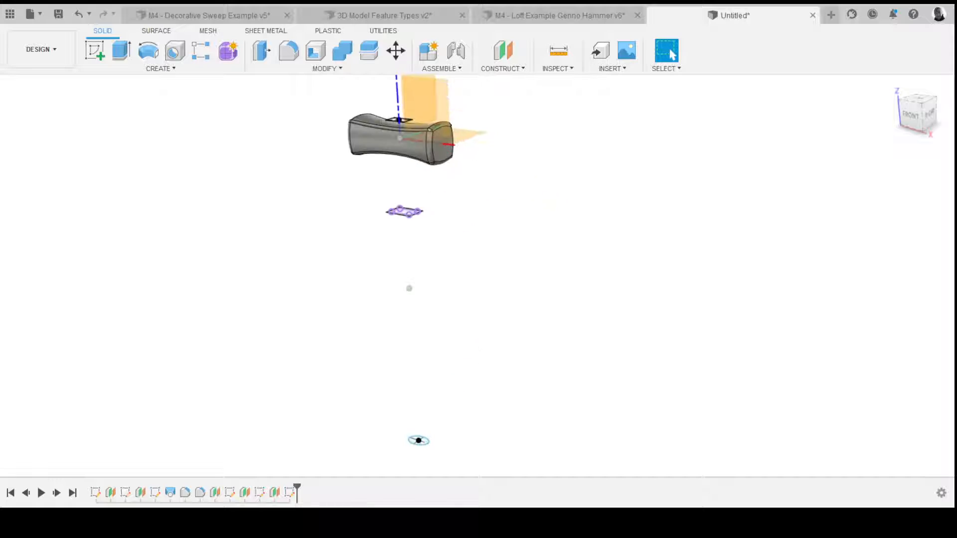
- Examine the size and alignment of the handle's middle rectangular profile and its bottom elliptical profile
scroll(429, 270, "down", 1)
middle_click_drag(433, 269, 447, 271)
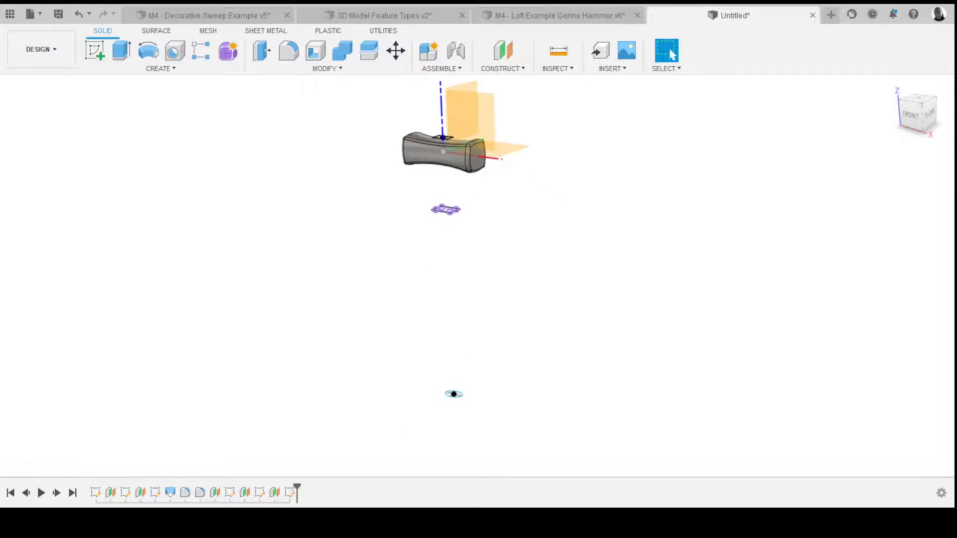
middle_click_drag(454, 393, 442, 434, "shift")
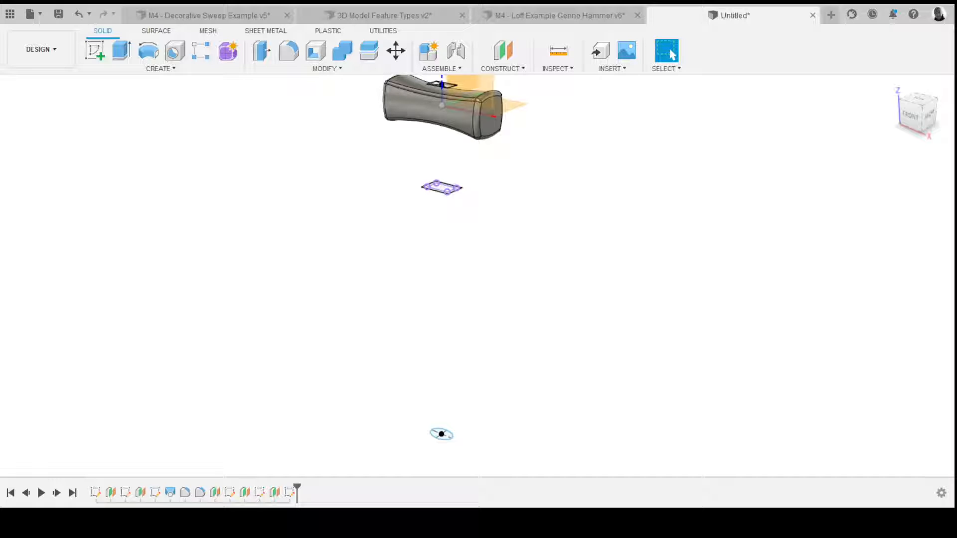
scroll(442, 272, "up", 5)
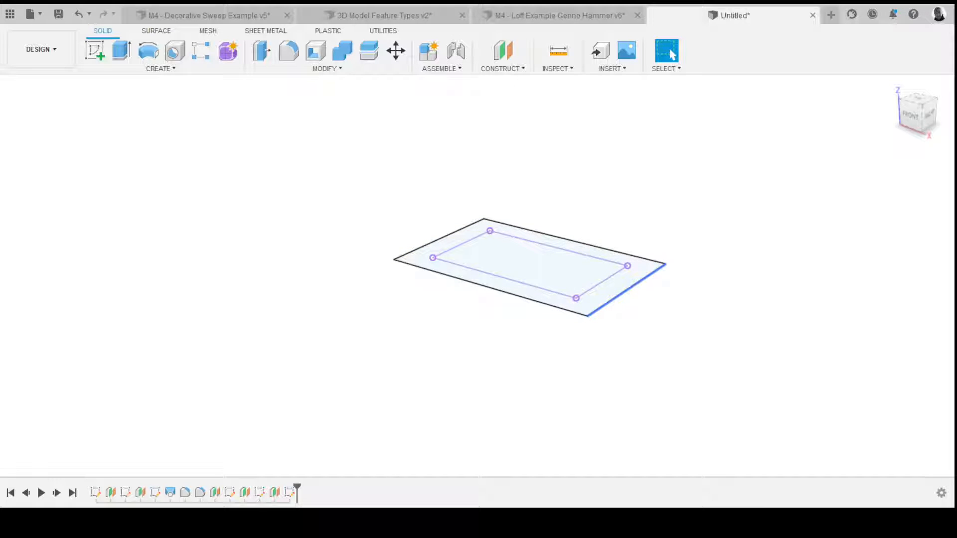
mouse_move(485, 349)
middle_mouse_down("shift")
mouse_move(483, 429)
mouse_move(485, 371)
mouse_move(487, 400)
middle_mouse_up("shift")
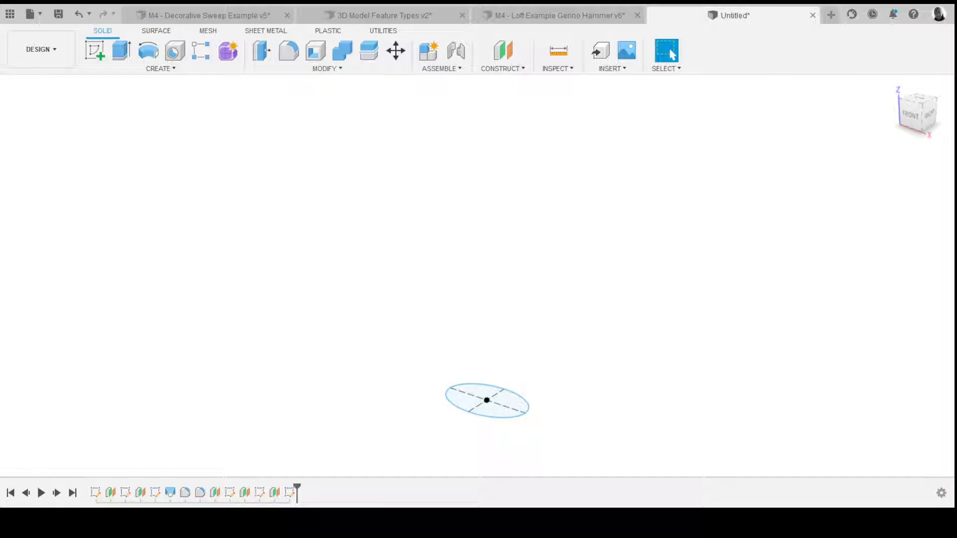
mouse_move(487, 400)
middle_mouse_down("shift")
mouse_move(471, 324)
mouse_move(477, 388)
mouse_move(458, 401)
middle_mouse_up("shift")
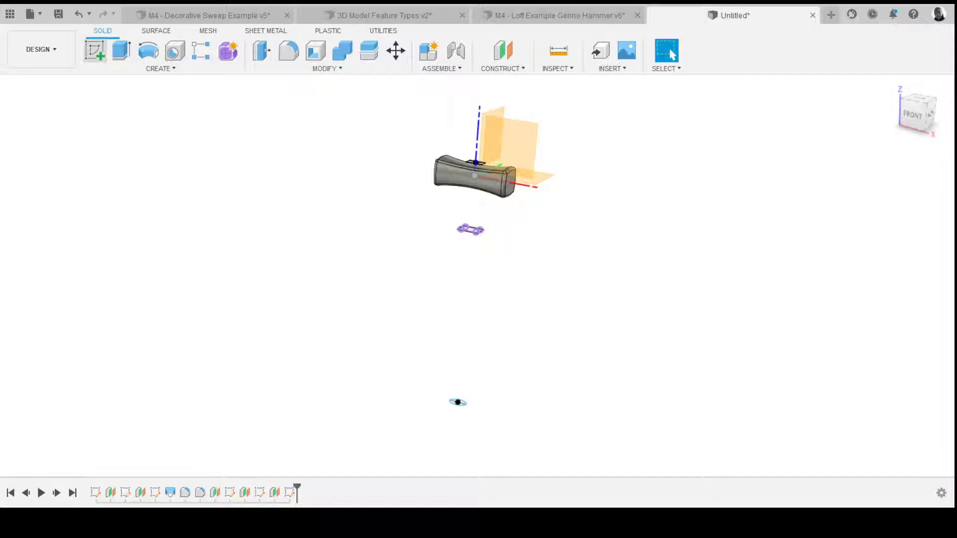
- Start a sketch on the front XZ origin plane and project the right-hand ends of the middle rectangular profile and the bottom ellipse
left_click(95, 50)
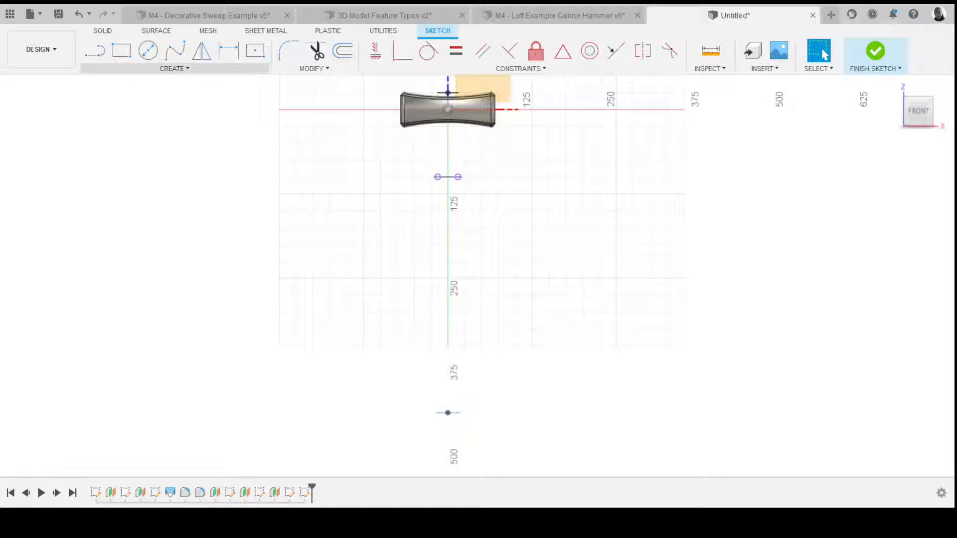
left_click(174, 50)
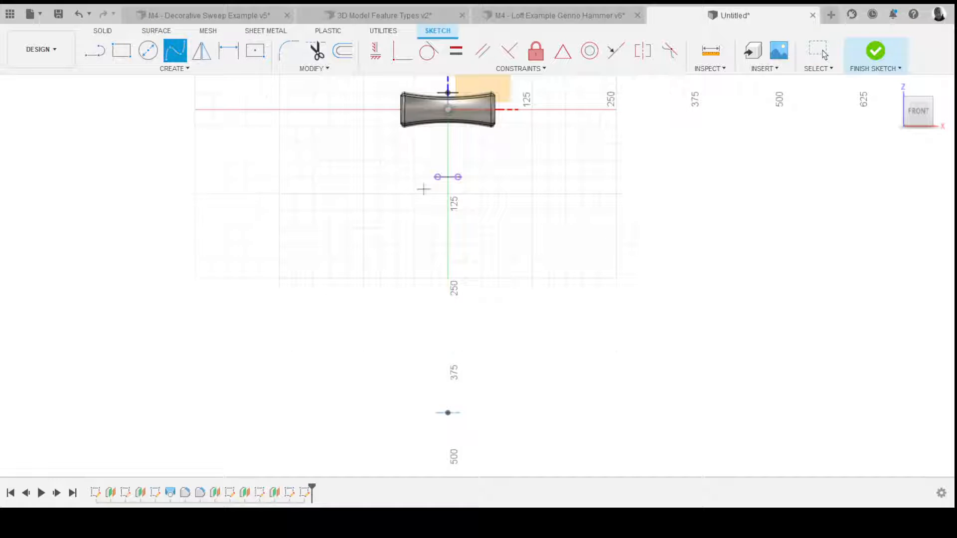
scroll(459, 196, "up", 4)
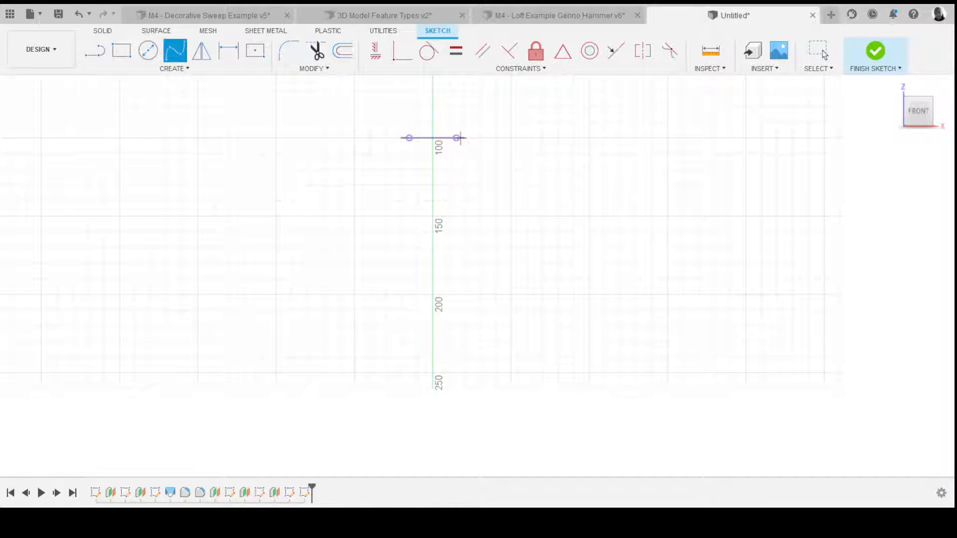
scroll(464, 137, "up", 5)
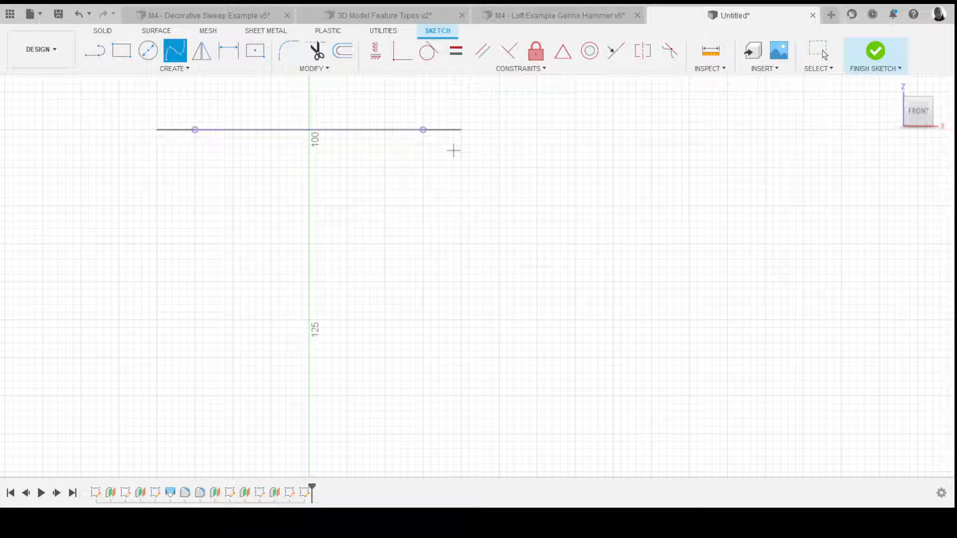
left_click(823, 54)
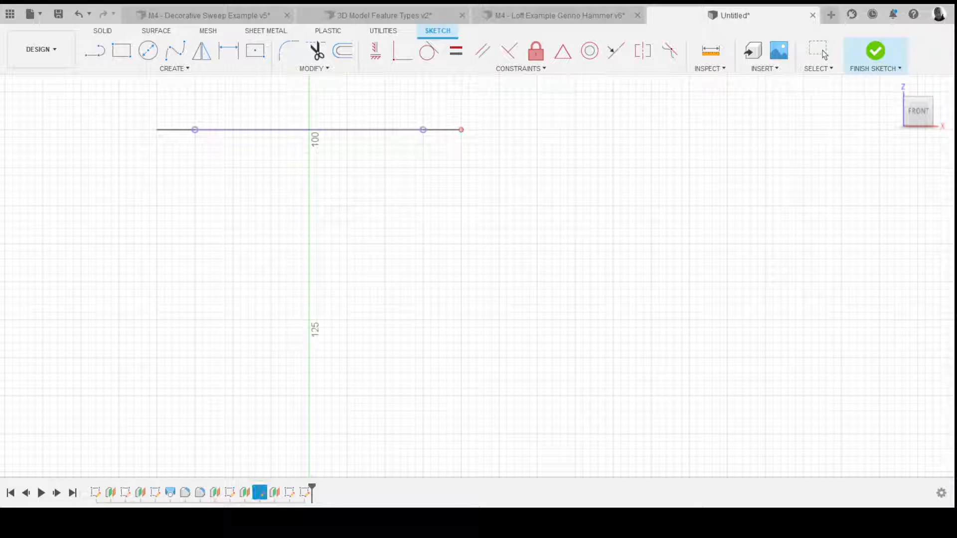
scroll(476, 261, "down", 15)
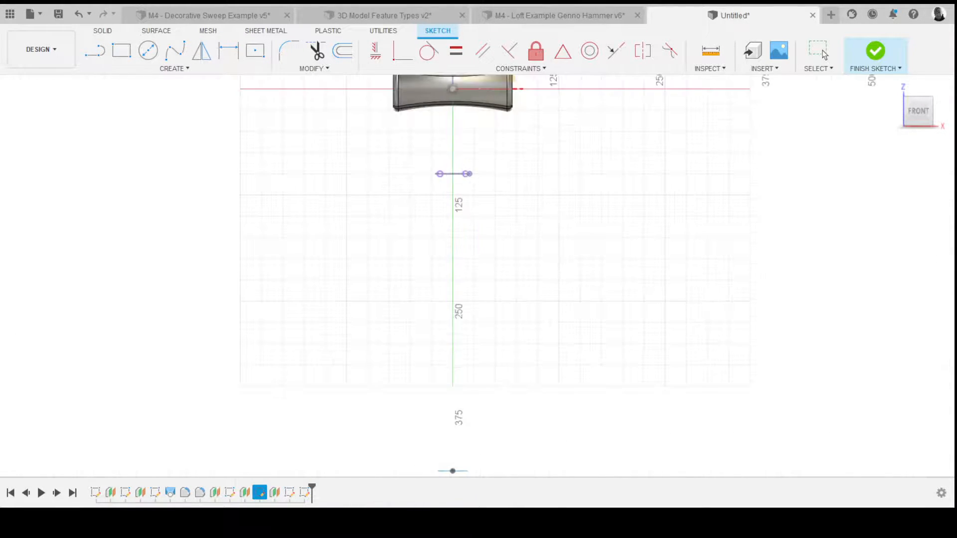
scroll(471, 381, "up", 15)
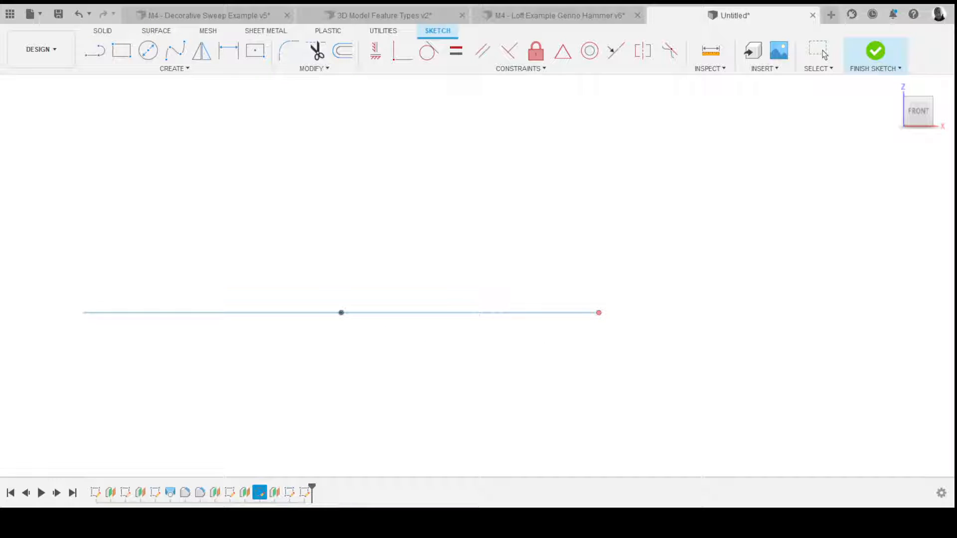
scroll(512, 349, "down", 10)
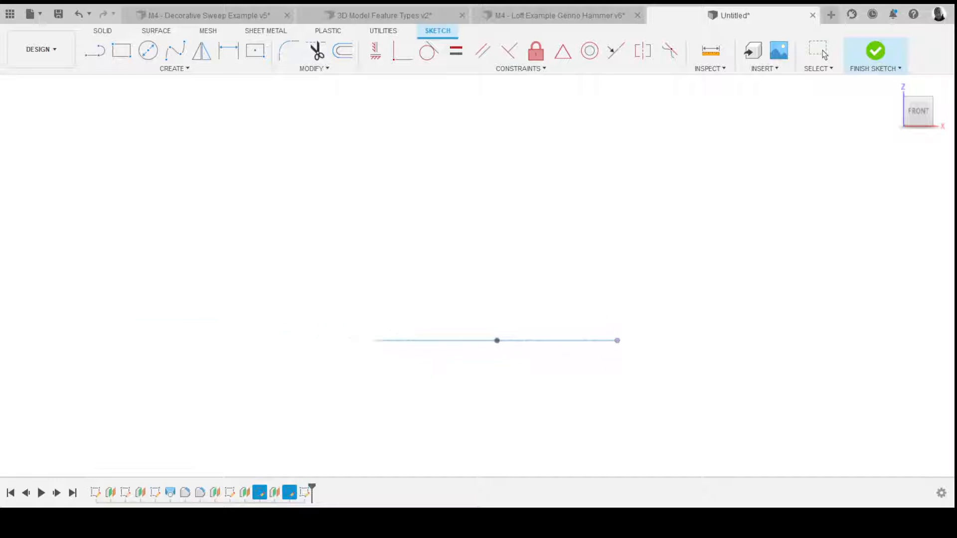
scroll(424, 373, "down", 10)
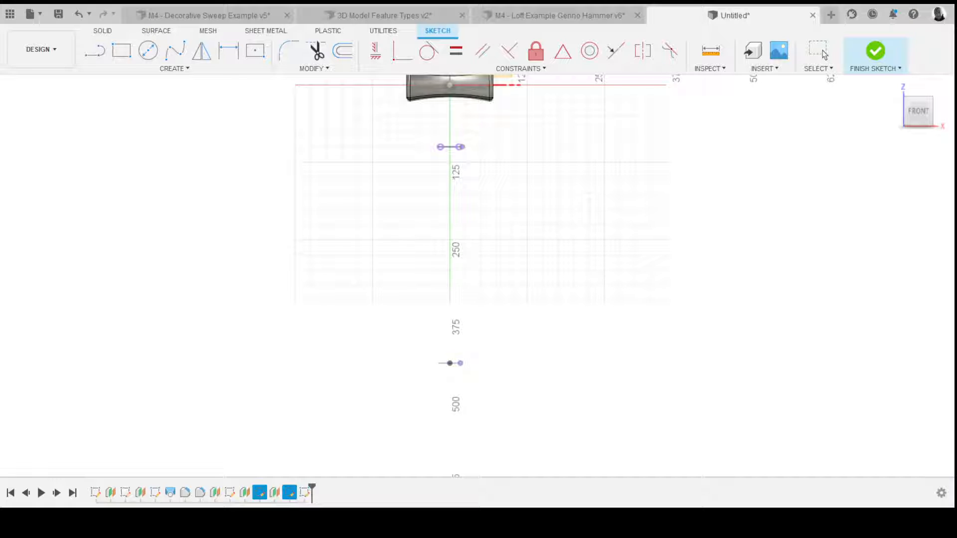
left_click(823, 52)
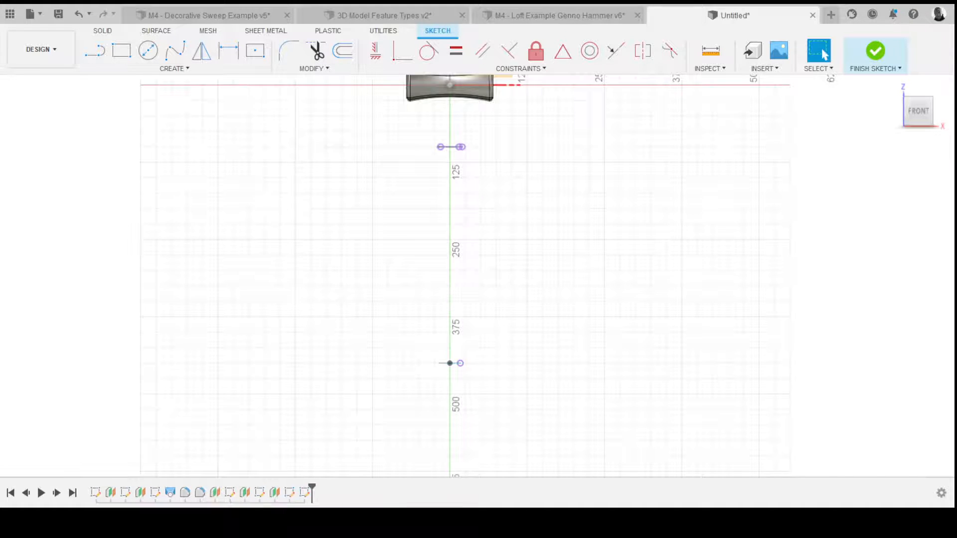
- Draw a fit-point spline from the rectangular profile's projected right end through one inward middle point to the ellipse's projected right end
left_click(175, 50)
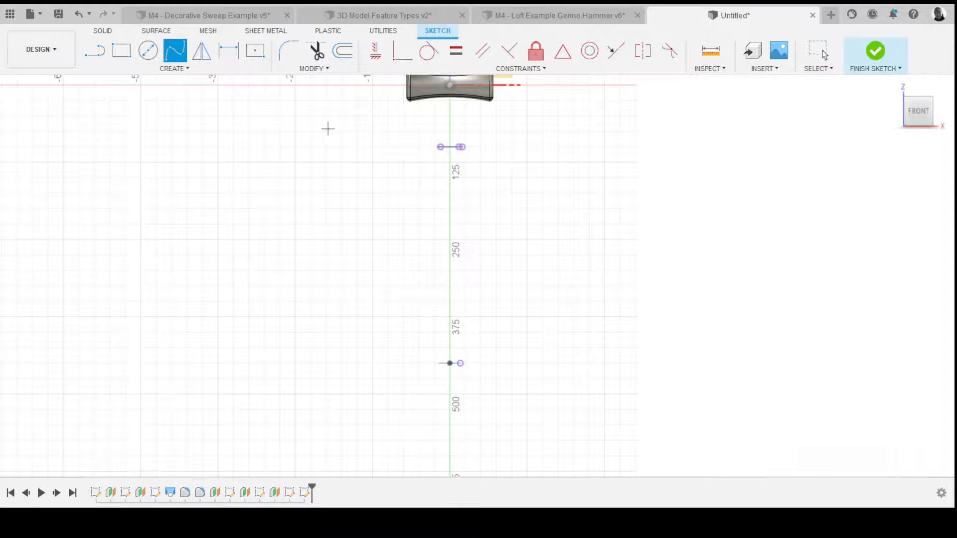
scroll(329, 130, "up", 3)
scroll(387, 130, "down", 1)
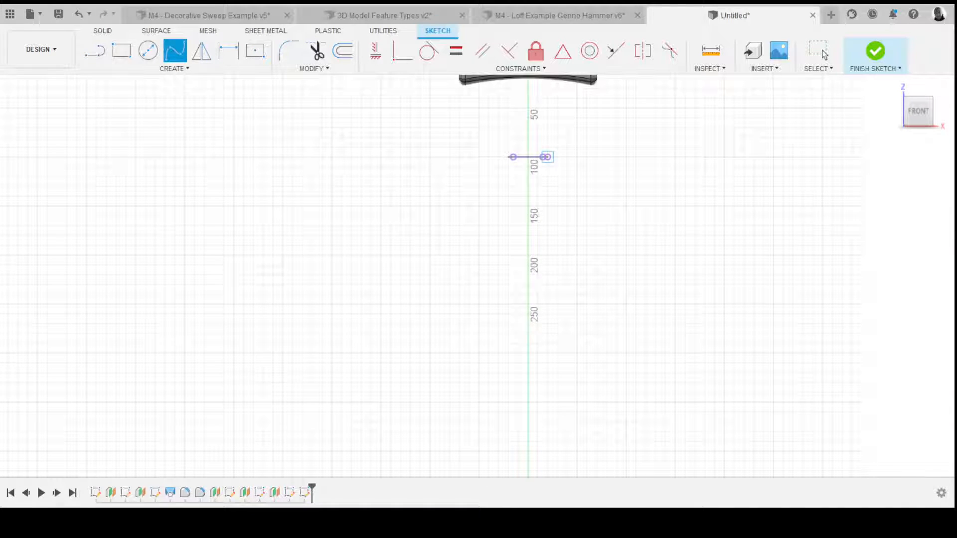
scroll(546, 157, "down", 1)
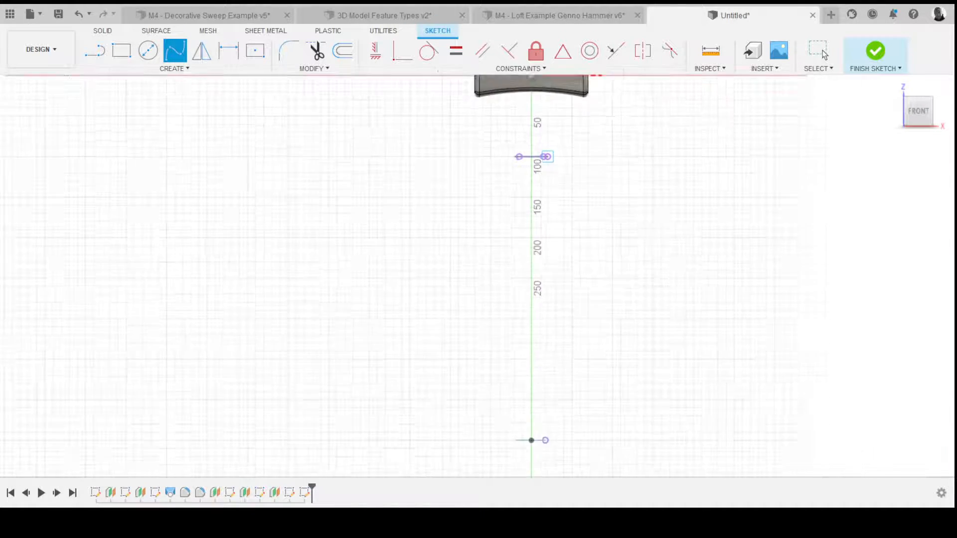
scroll(547, 157, "up", 5)
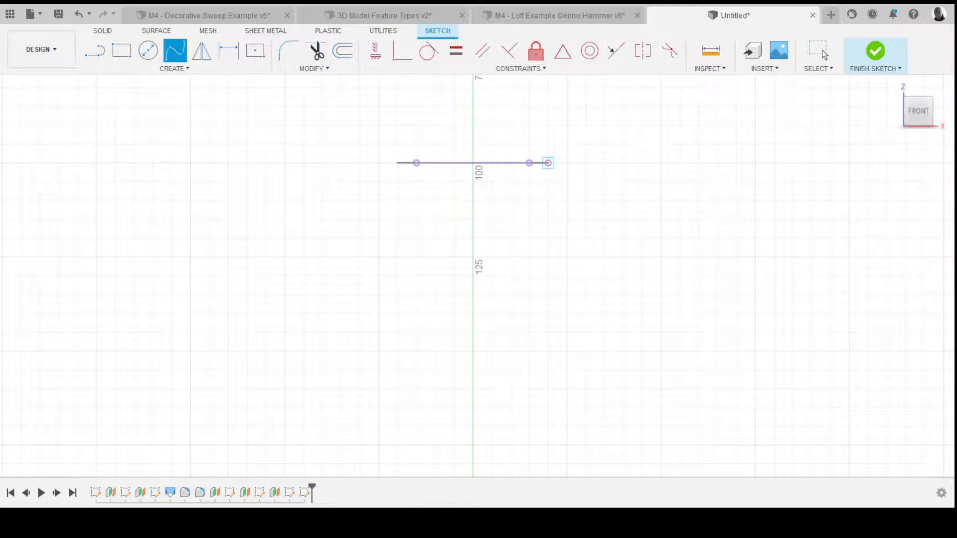
scroll(540, 125, "down", 3)
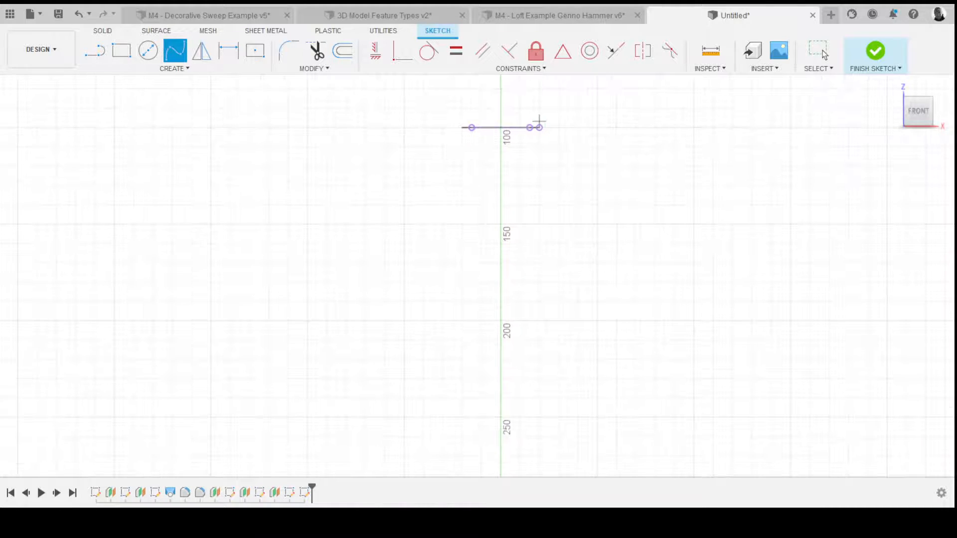
scroll(540, 127, "down", 3)
left_click(540, 127)
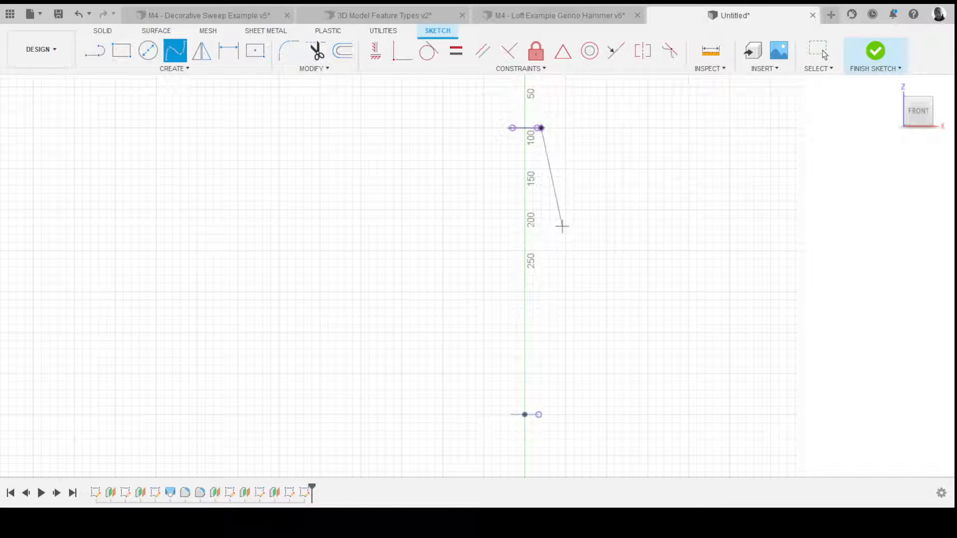
left_click(534, 218)
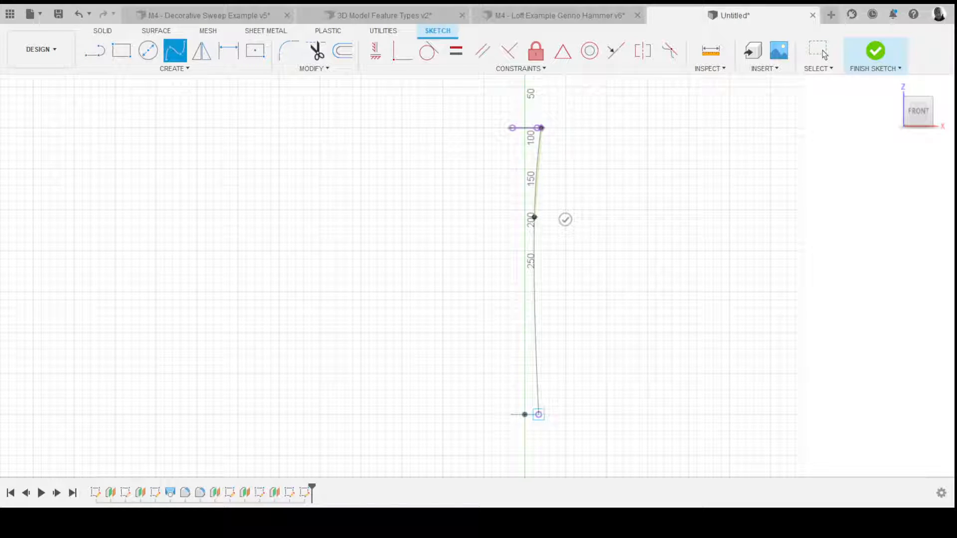
scroll(539, 414, "up", 4)
left_click(539, 414)
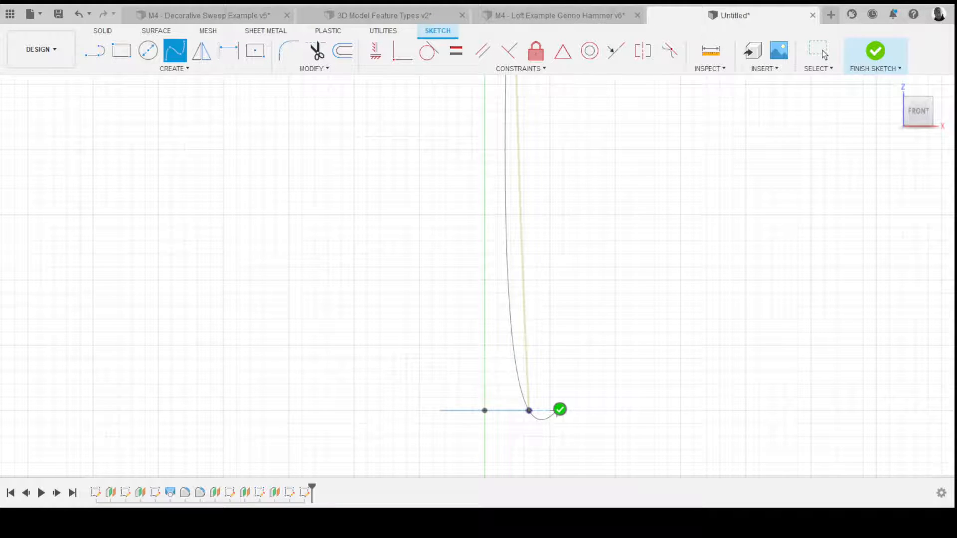
left_click(560, 409)
scroll(598, 399, "down", 5)
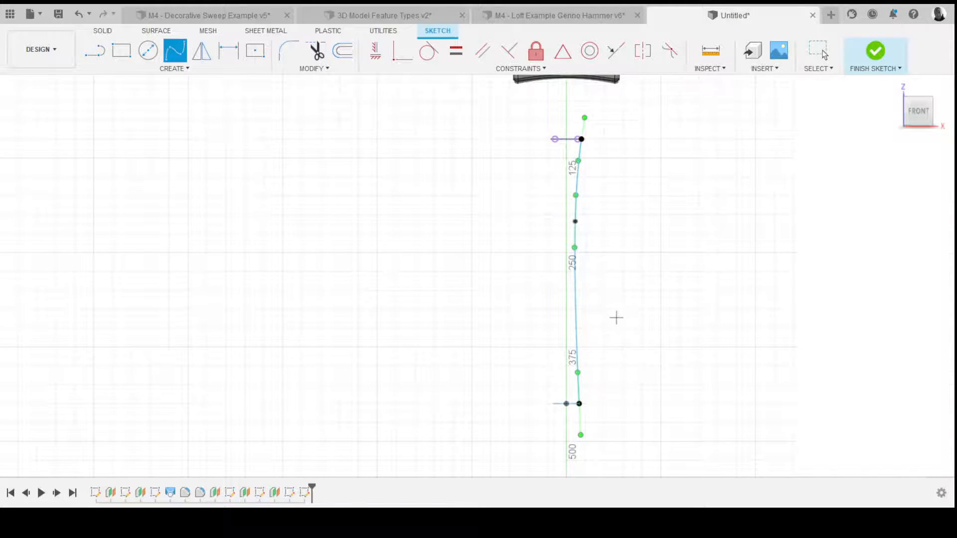
key("Escape")
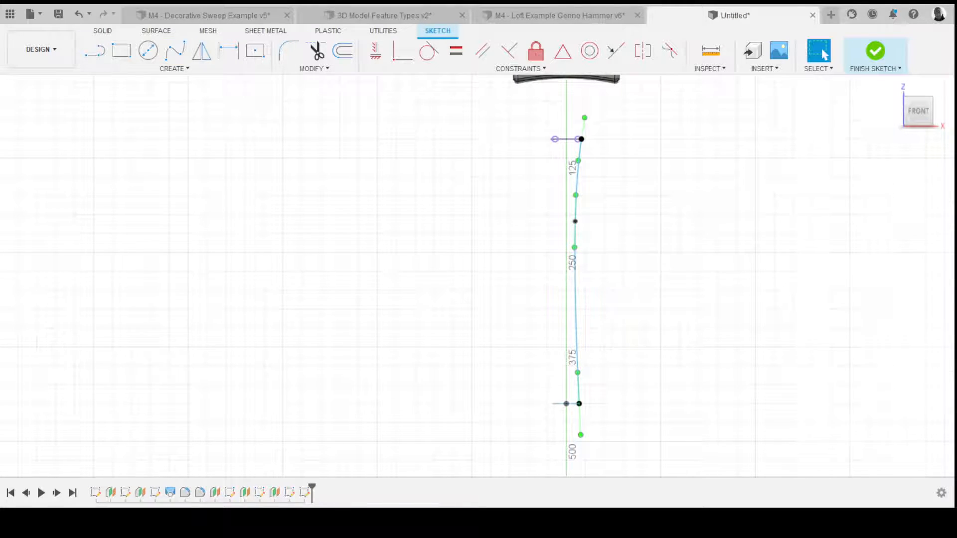
- Reshape the handle spline with its end tangent handles and middle fit point, curving inward near the upper profile and bulging outward near the base
left_click_drag(578, 160, 581, 174)
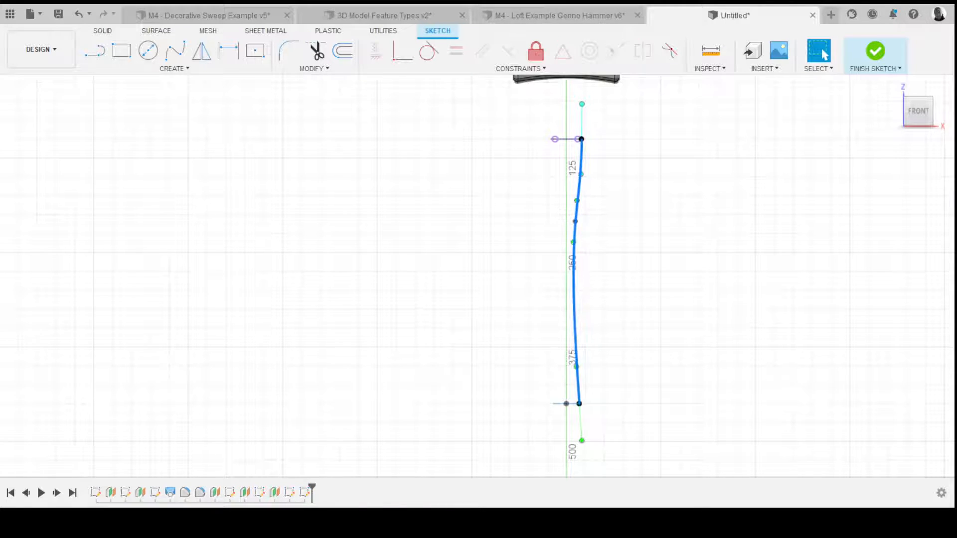
left_click_drag(575, 367, 587, 348)
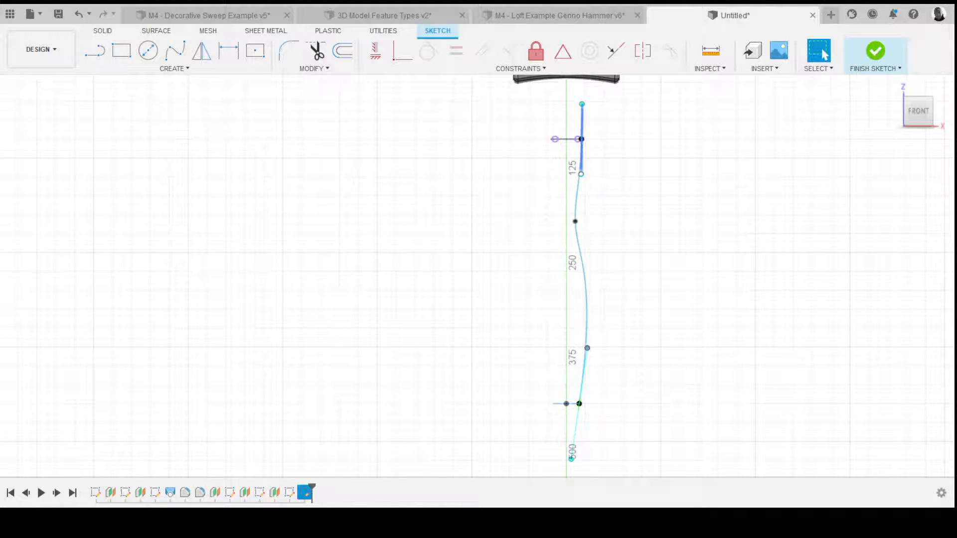
left_click_drag(581, 174, 578, 172)
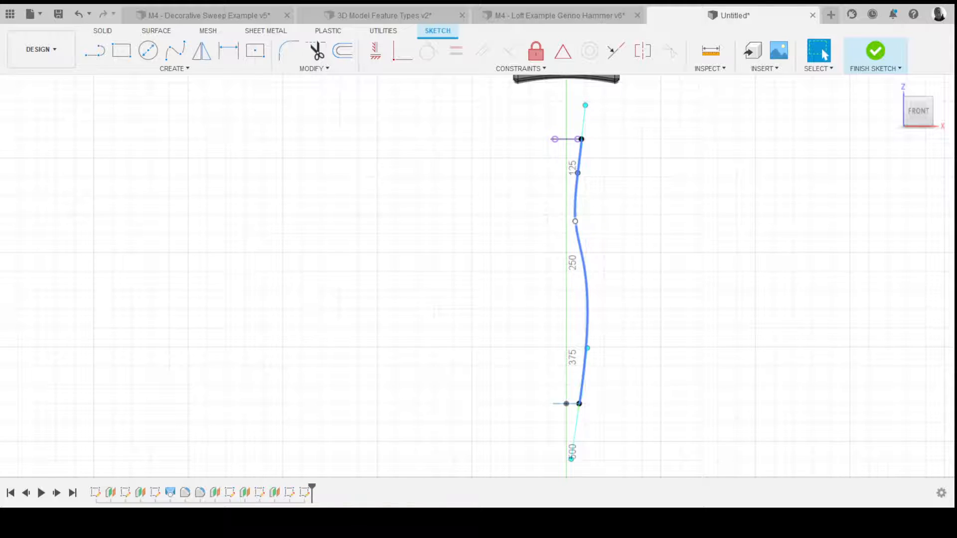
left_click_drag(575, 222, 578, 235)
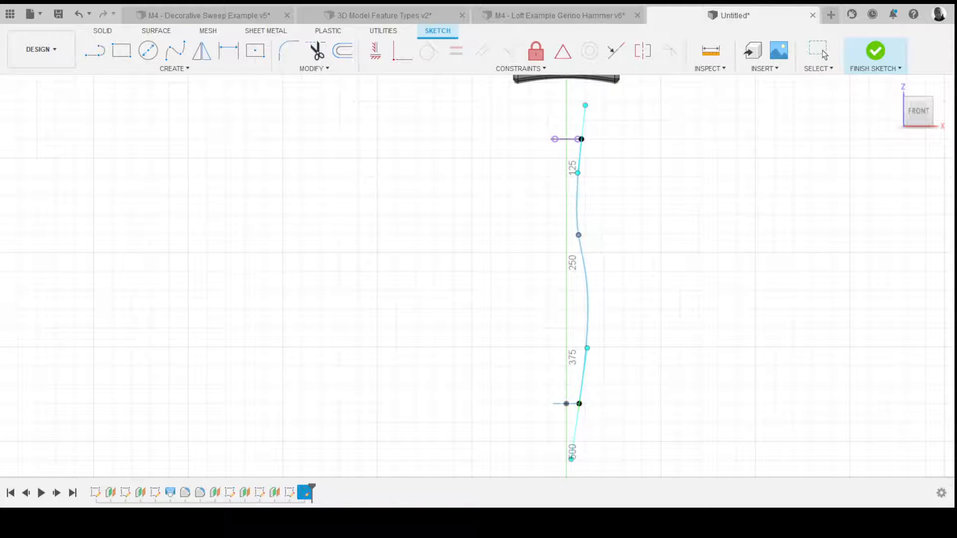
left_click_drag(585, 352, 585, 397)
scroll(578, 240, "up", 1)
scroll(607, 264, "down", 2)
scroll(583, 190, "up", 2)
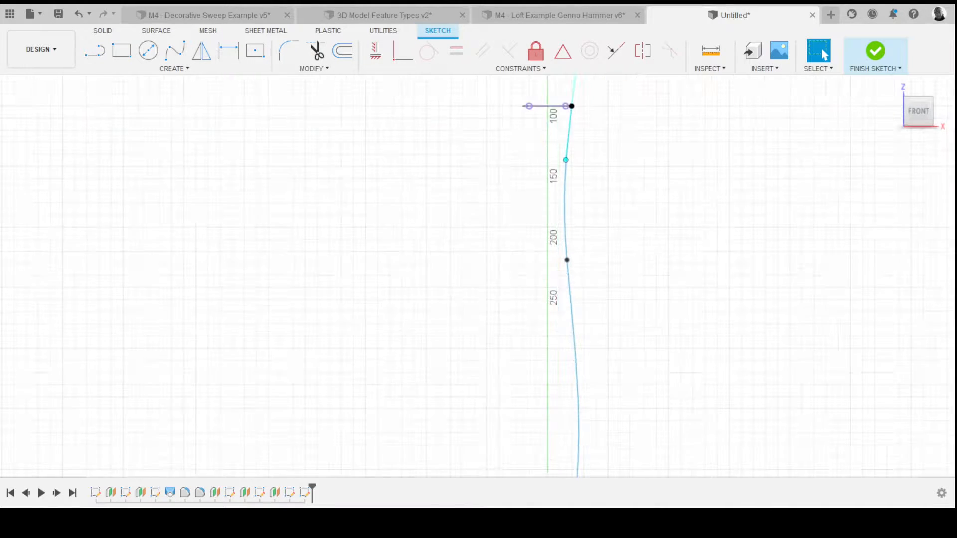
scroll(583, 189, "down", 1)
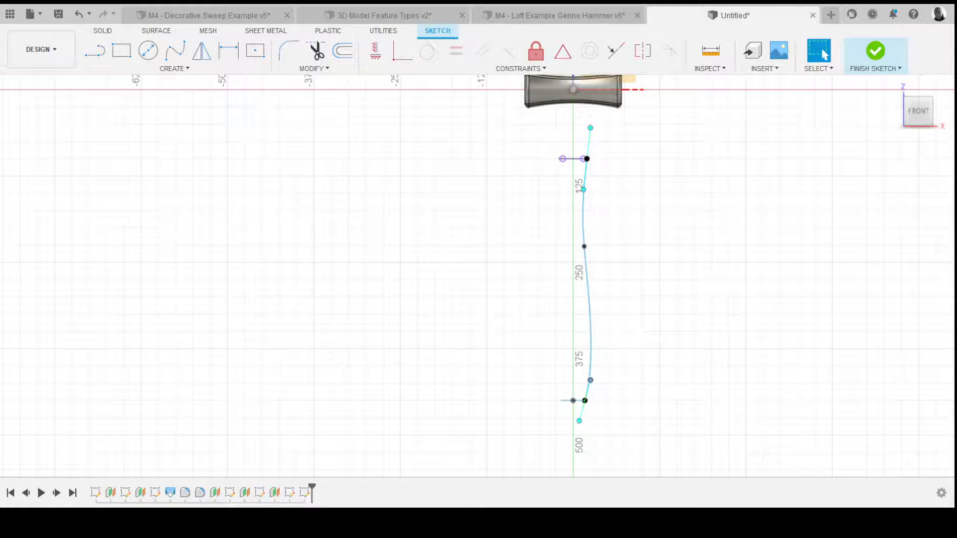
- Draw a vertical centre line from the origin down to just above the middle rectangular profile
key("l")
left_click(94, 50)
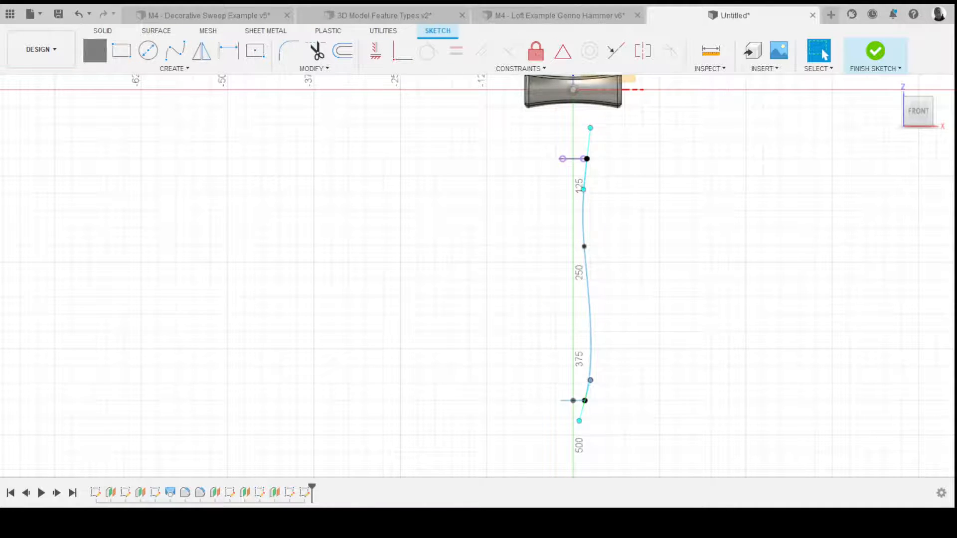
scroll(581, 159, "up", 5)
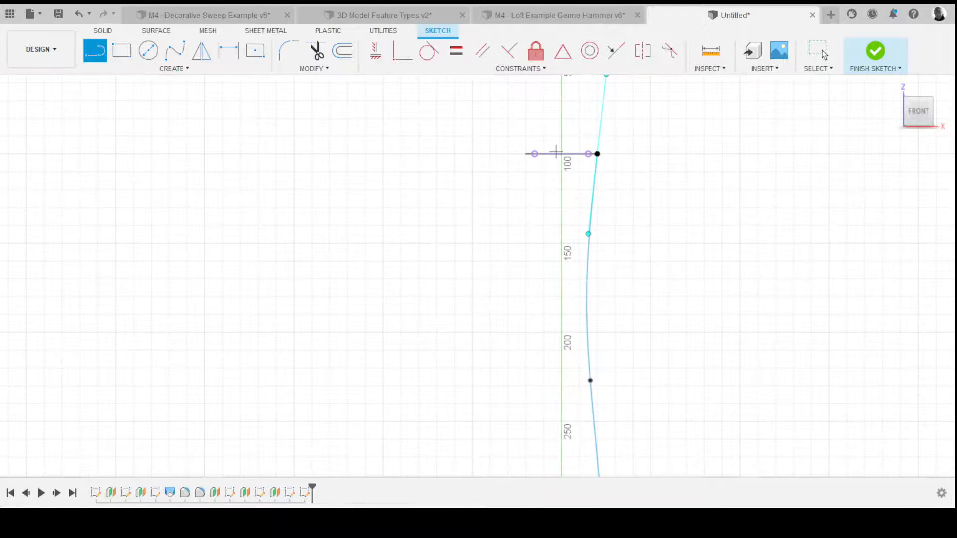
scroll(562, 154, "down", 4)
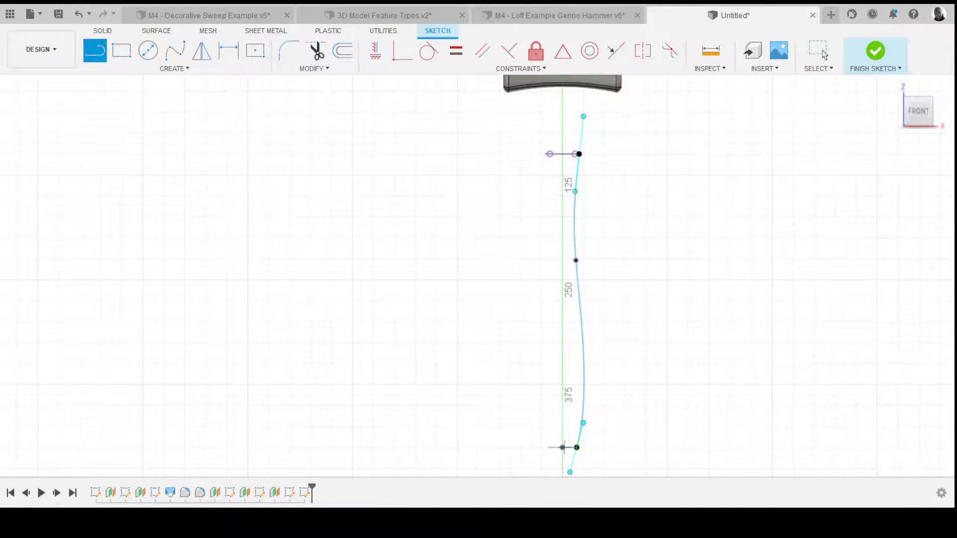
scroll(563, 447, "up", 3)
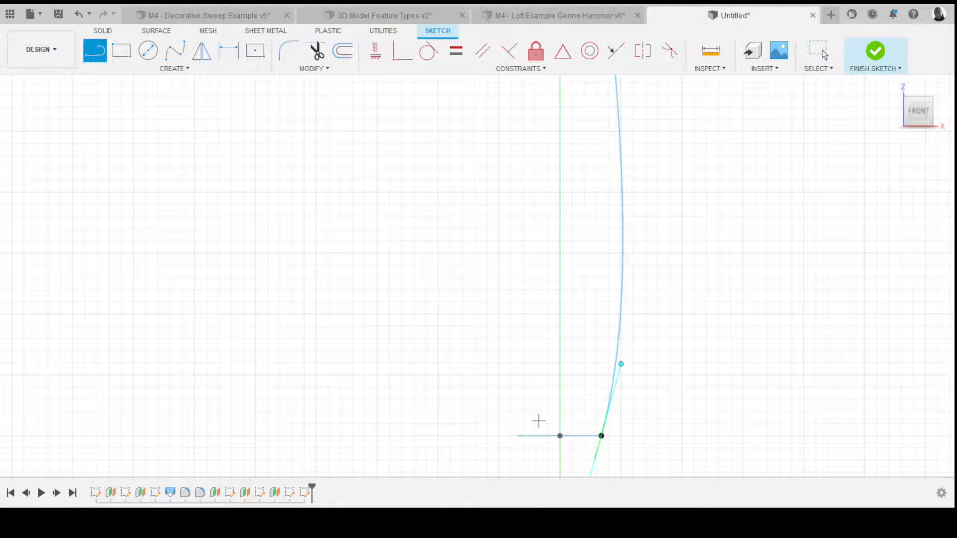
scroll(537, 422, "down", 6)
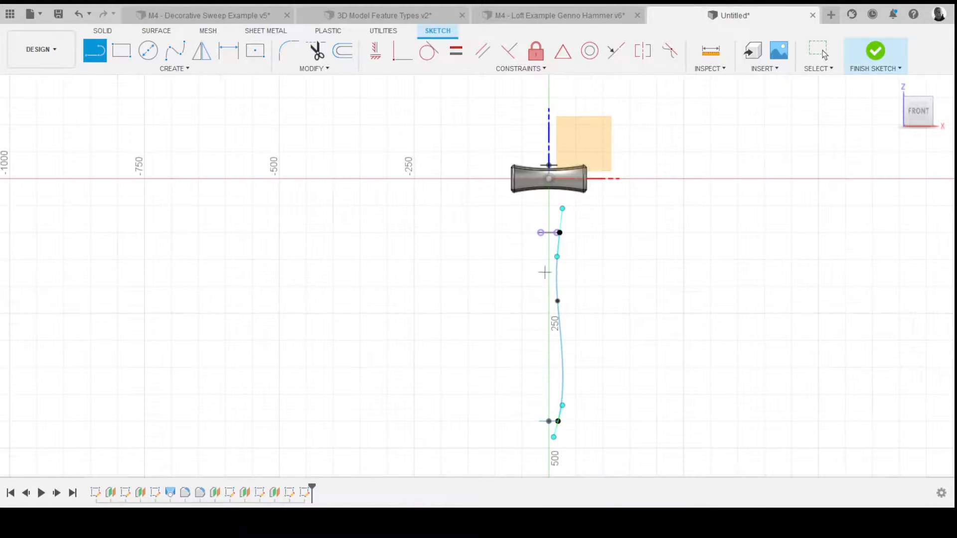
scroll(547, 182, "up", 4)
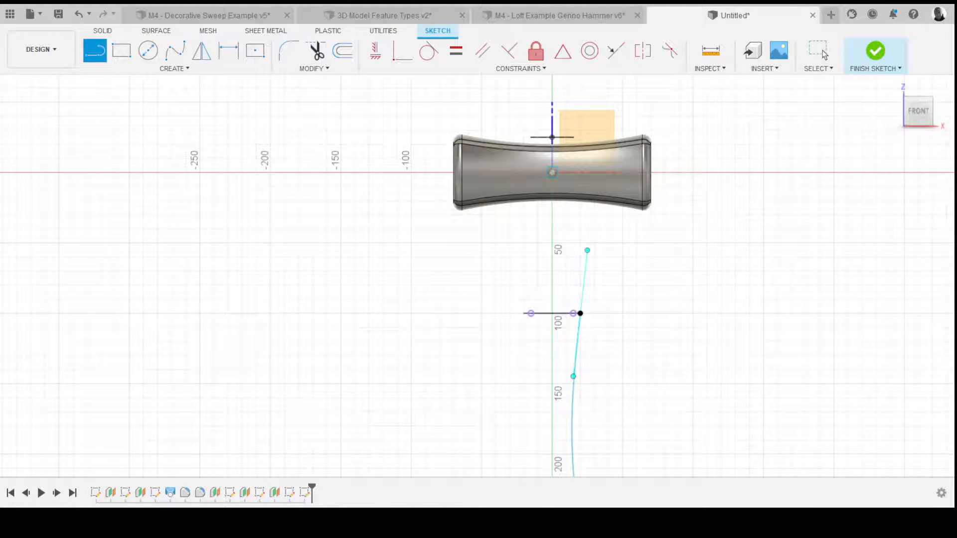
left_click(552, 173)
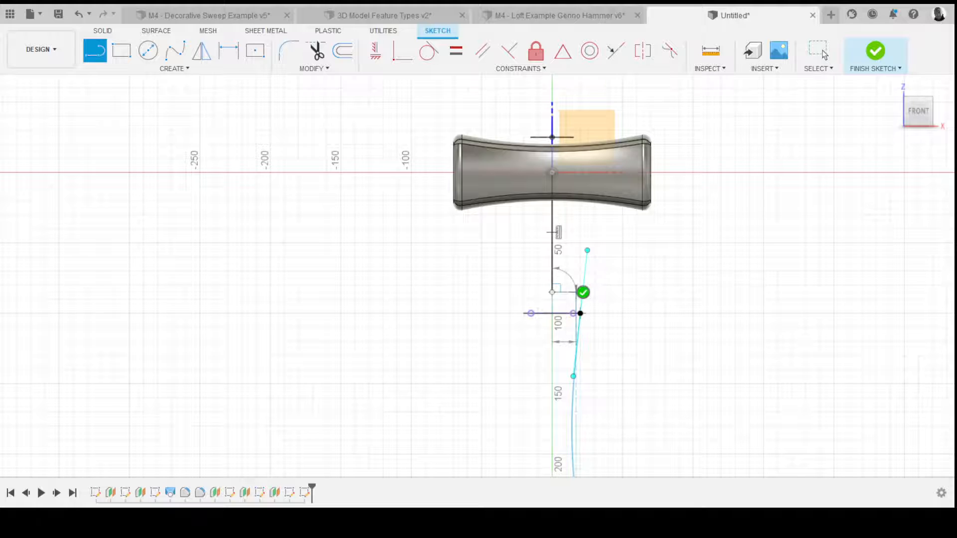
left_click(582, 292)
scroll(606, 298, "down", 5)
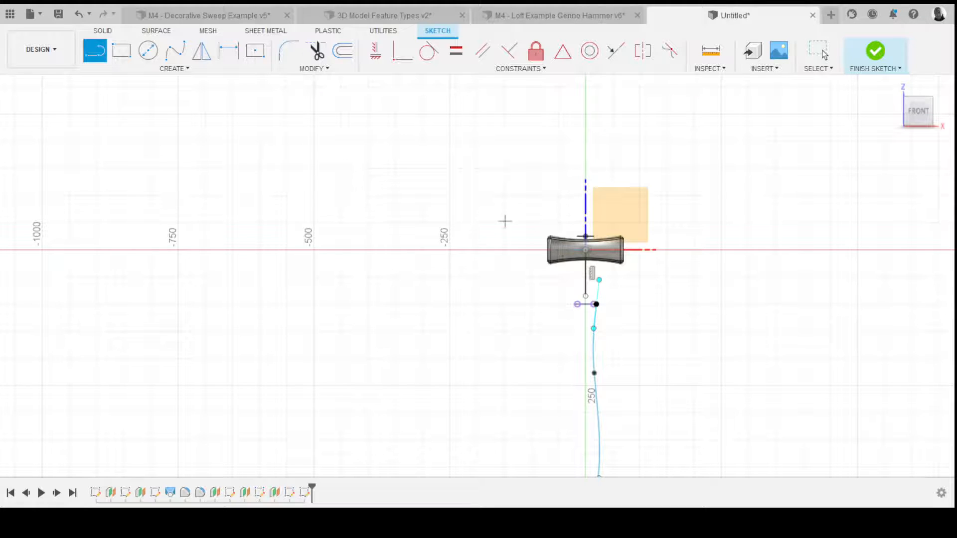
key("Escape")
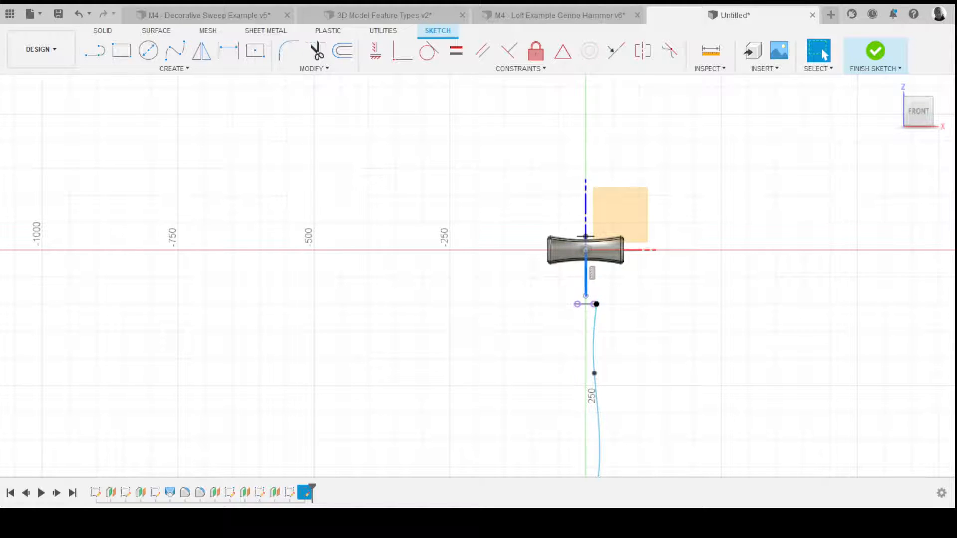
- Undo the short centre line and draw a vertical line from the origin down past the bottom ellipse
key("ctrl+z")
key("l")
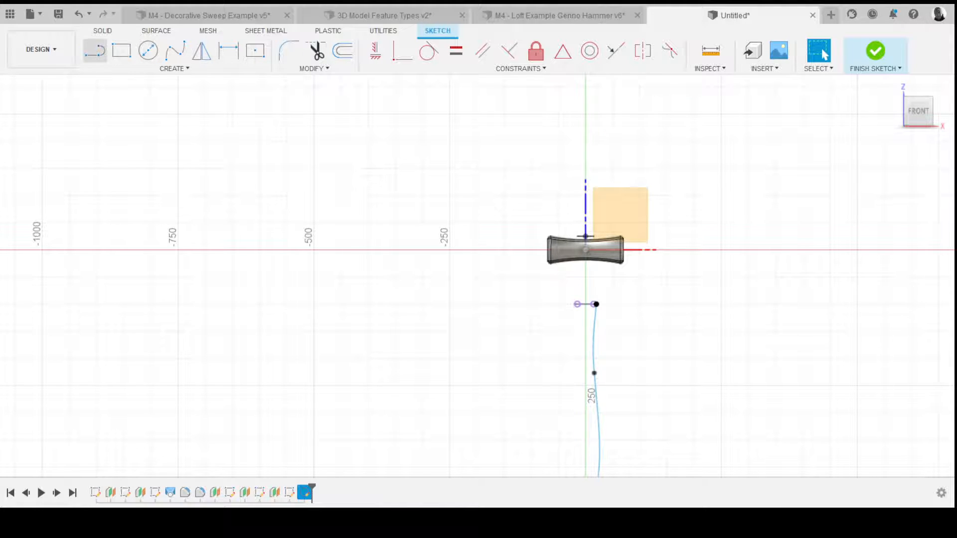
left_click(95, 51)
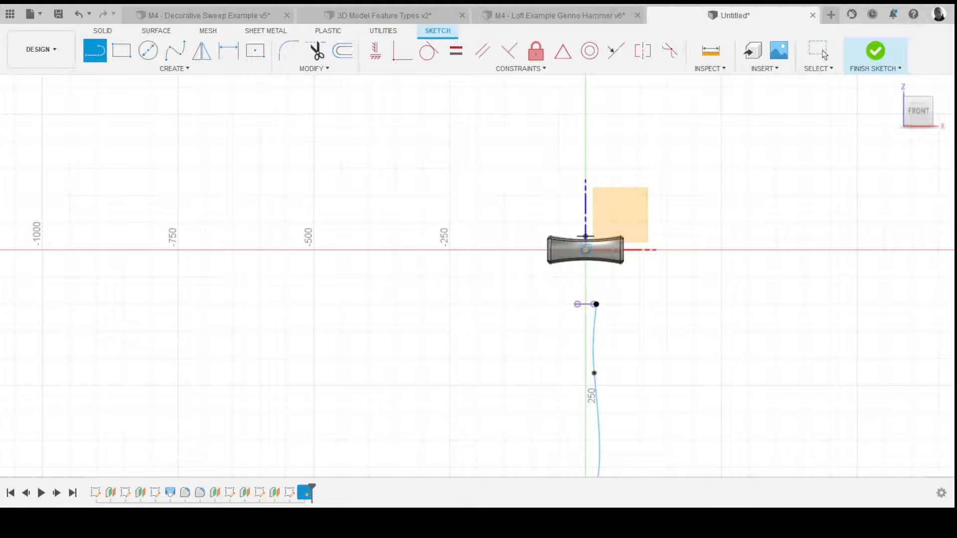
scroll(593, 257, "up", 4)
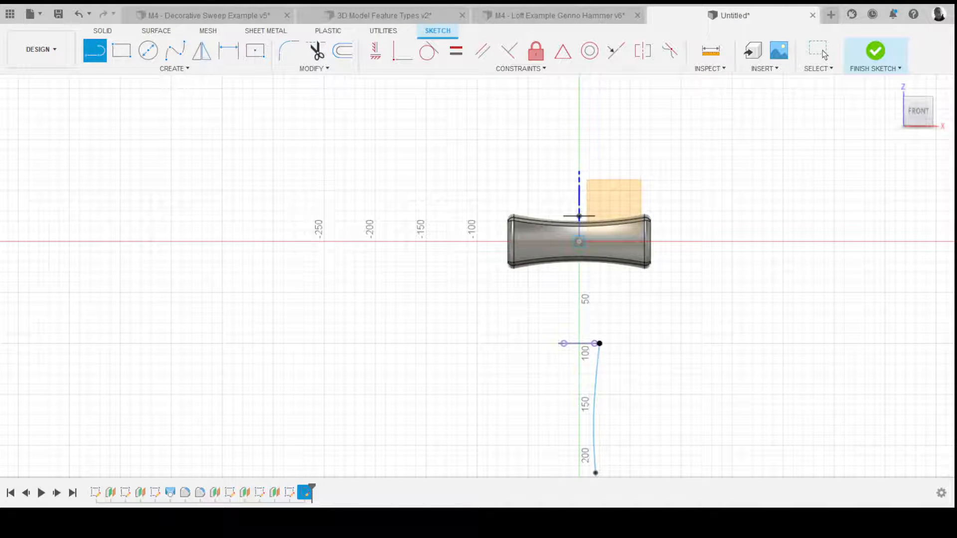
left_click(578, 242)
scroll(580, 243, "down", 5)
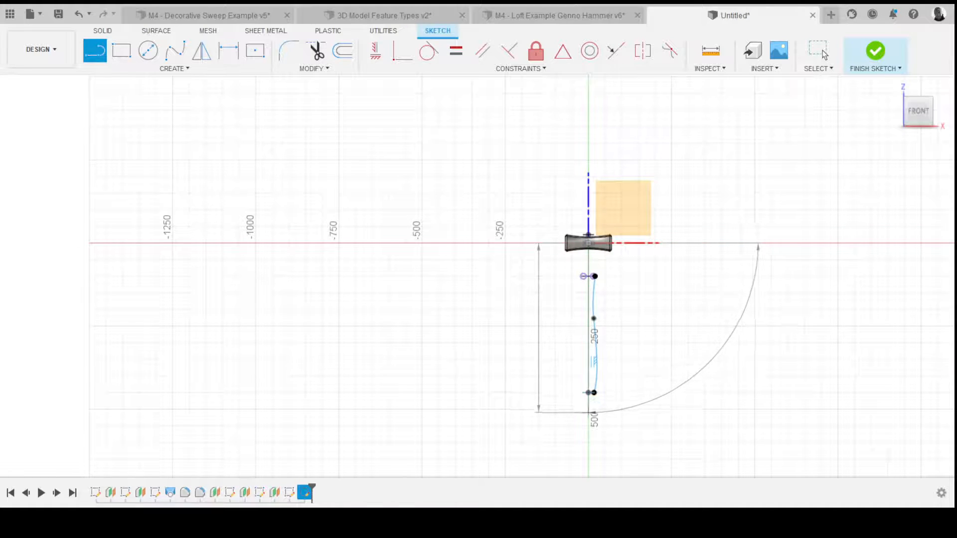
left_click(588, 414)
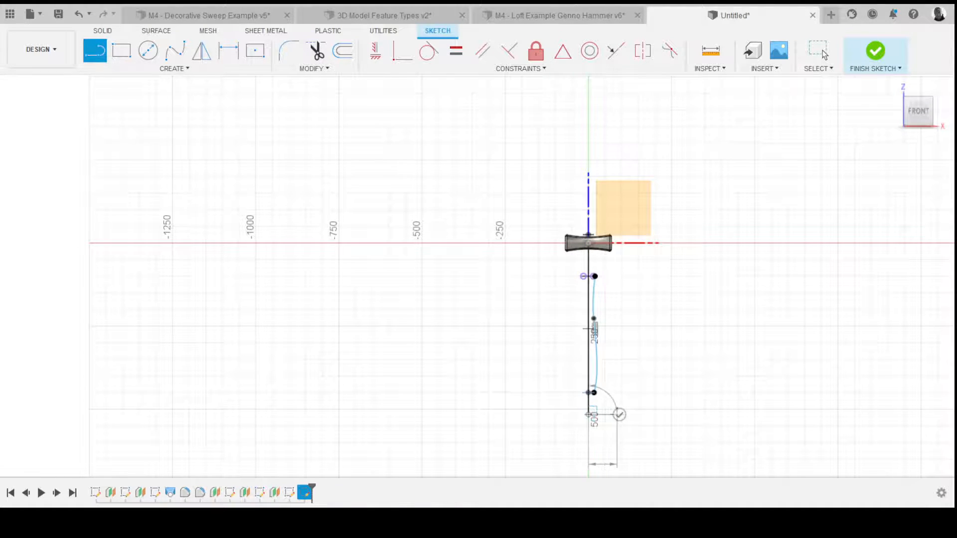
key("Escape")
scroll(590, 371, "up", 2)
key("Escape")
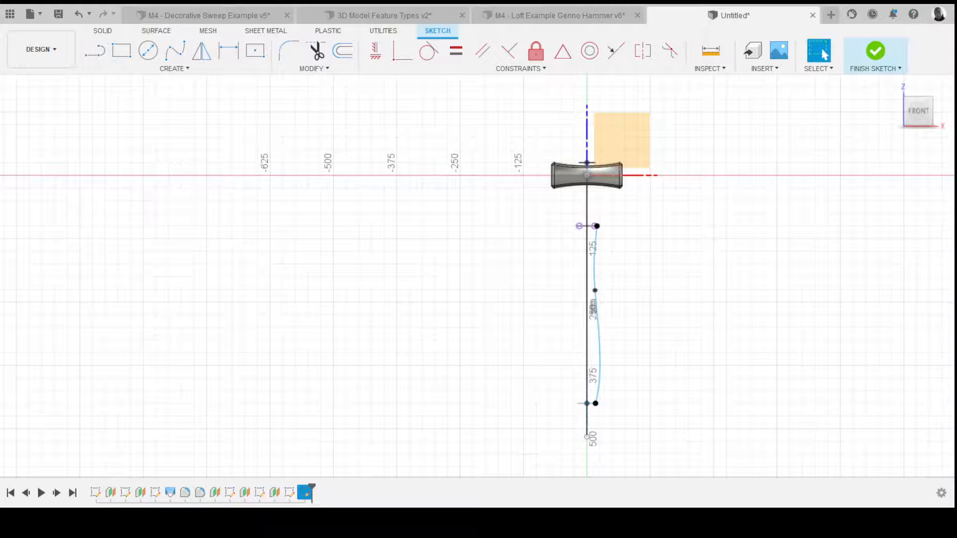
- Convert the vertical centre line to a construction line
left_click(587, 370)
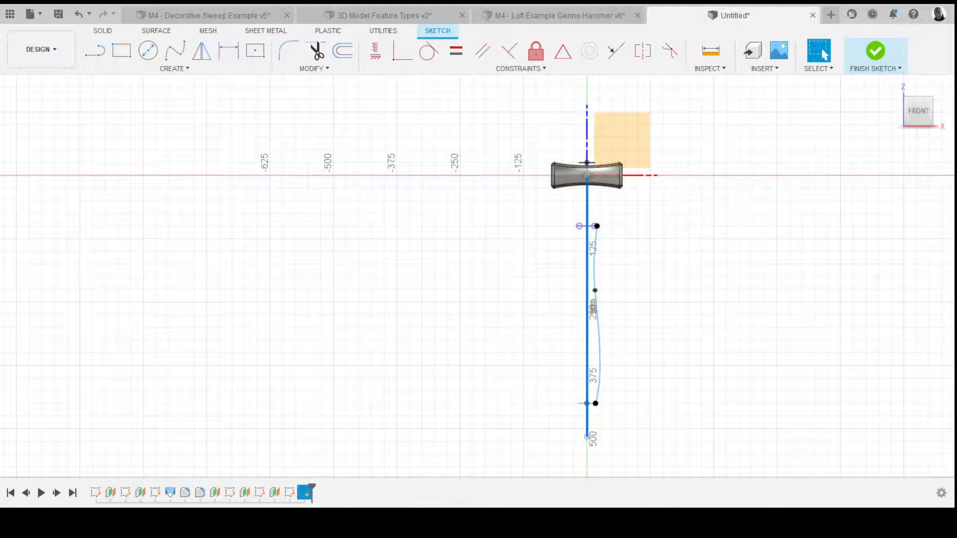
key("x")
key("Escape")
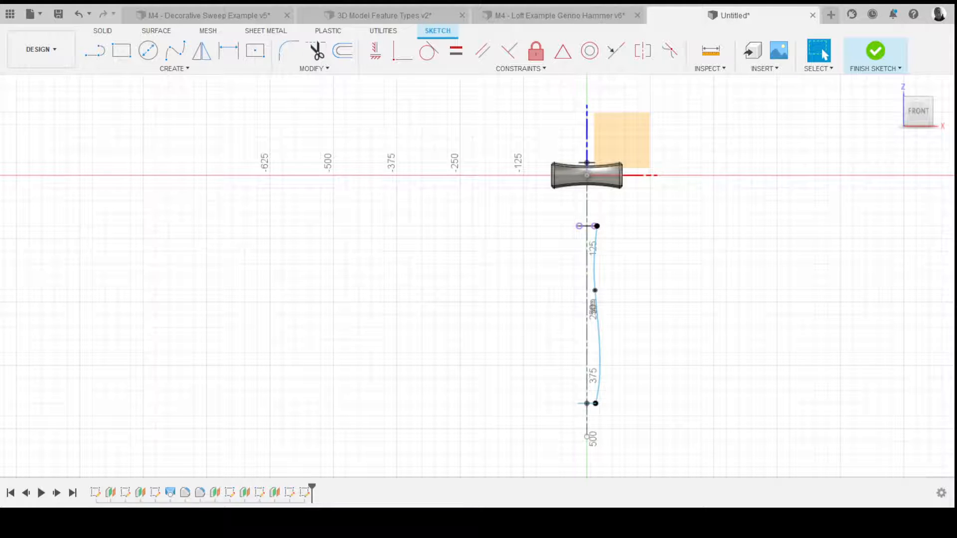
- Mirror the handle spline across the vertical construction line and finish the sketch
left_click(173, 68)
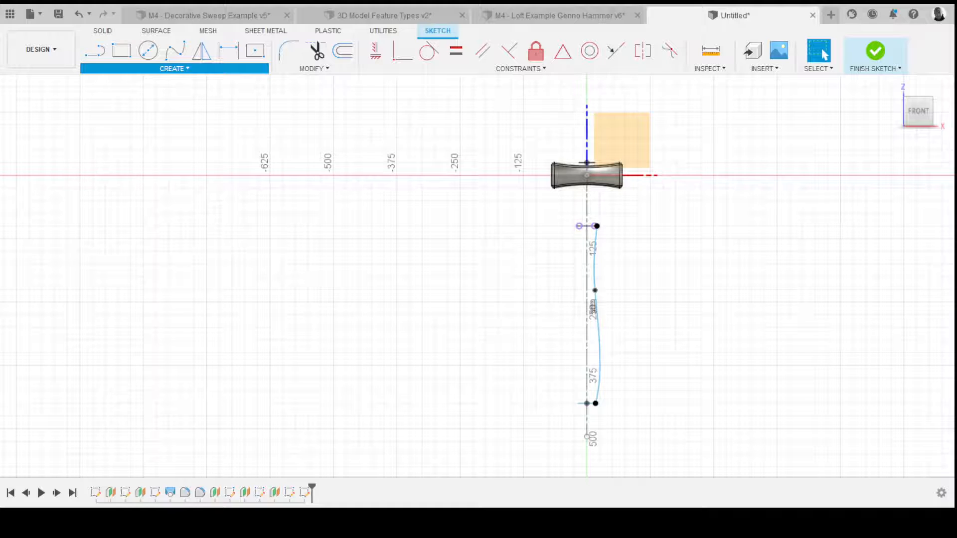
left_click(201, 50)
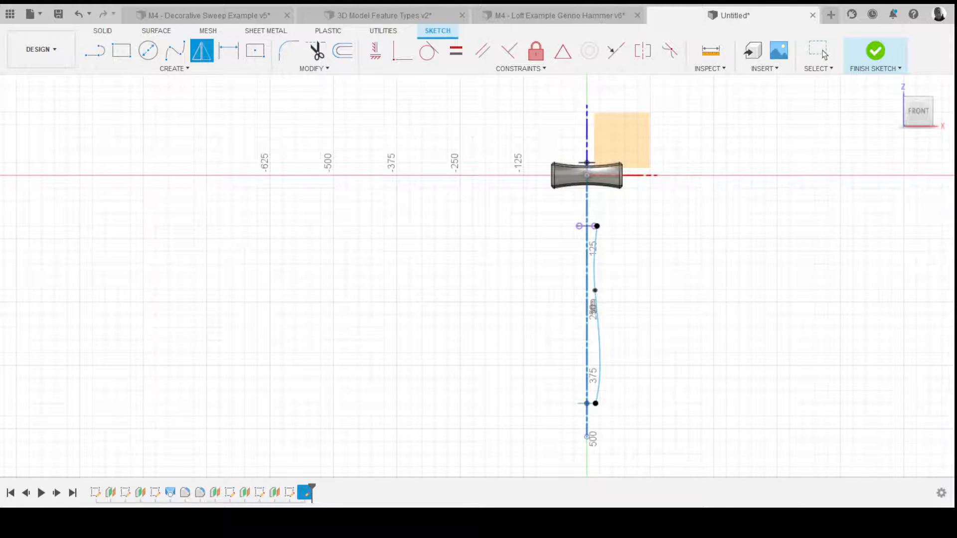
left_click(599, 339)
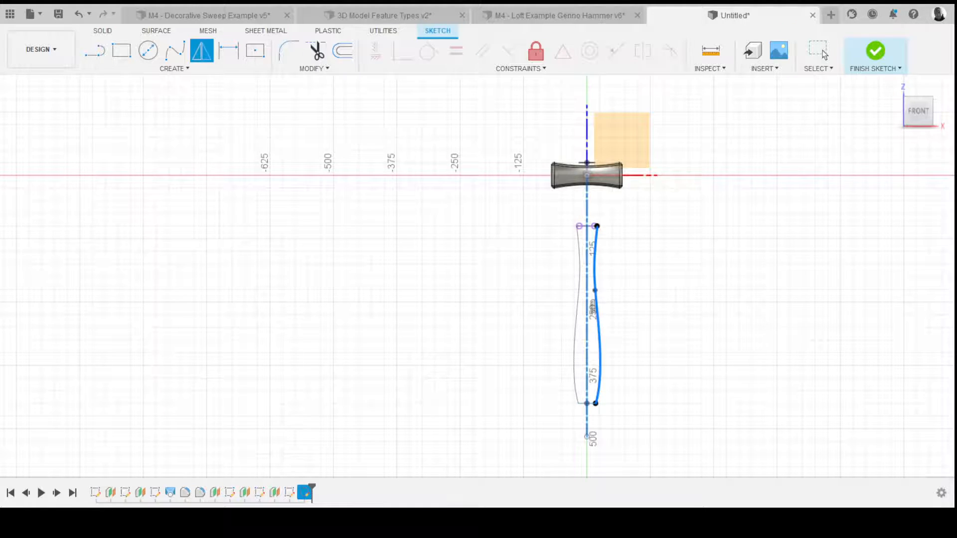
key("Return")
scroll(591, 260, "up", 3)
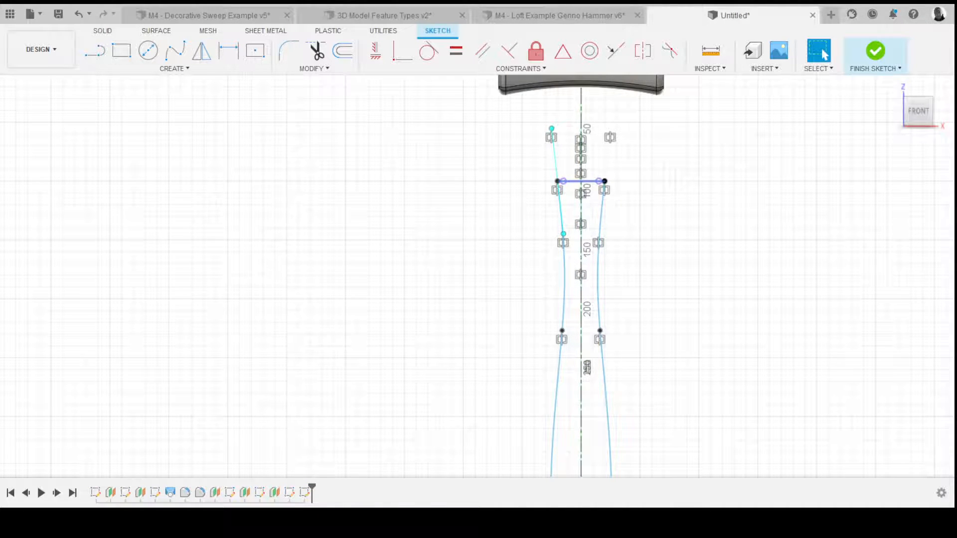
mouse_move(591, 259)
middle_mouse_down("shift")
mouse_move(573, 287)
mouse_move(534, 312)
mouse_move(504, 192)
mouse_move(505, 210)
middle_mouse_up("shift")
scroll(483, 270, "up", 3)
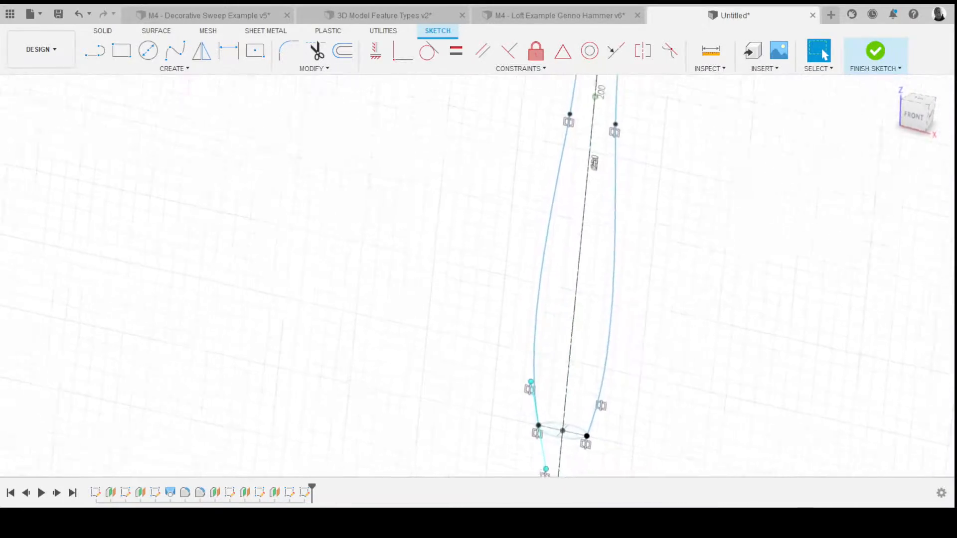
middle_click_drag(483, 270, 527, 203, "shift")
scroll(451, 409, "down", 4)
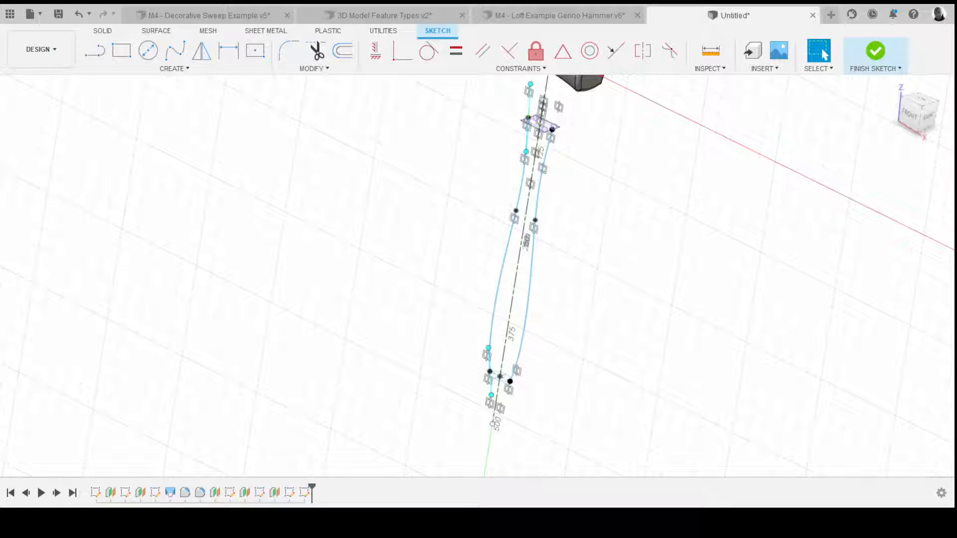
left_click(875, 51)
- Loft the lower handle between the middle rectangular profile and the bottom ellipse, using both side splines as guide rails
scroll(552, 252, "up", 5)
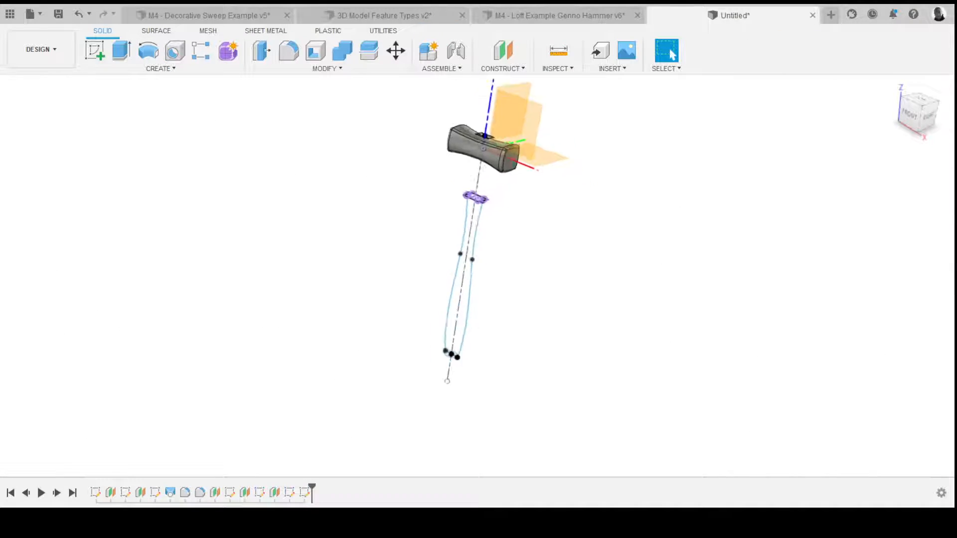
mouse_move(552, 253)
middle_mouse_down("shift")
mouse_move(461, 249)
mouse_move(583, 256)
mouse_move(560, 252)
middle_mouse_up("shift")
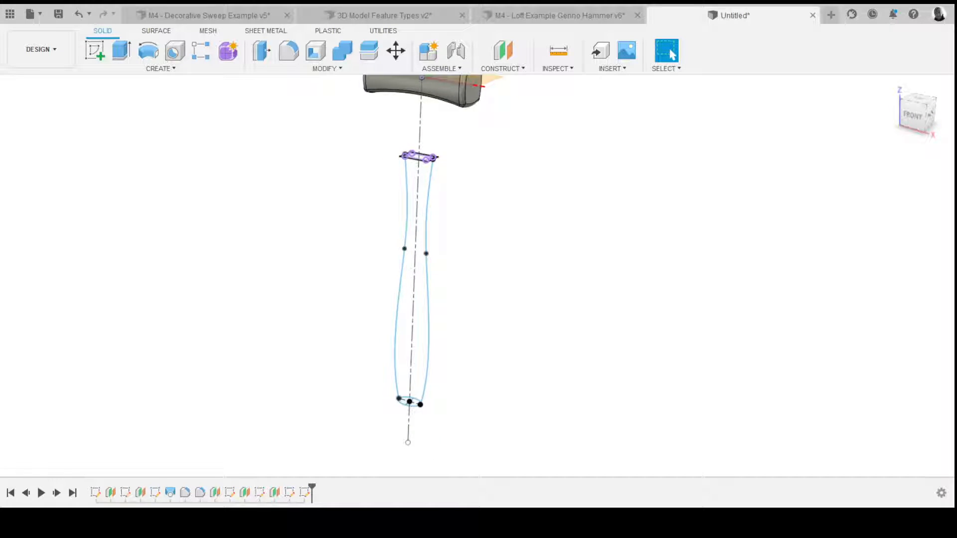
middle_click_drag(560, 252, 560, 248, "shift")
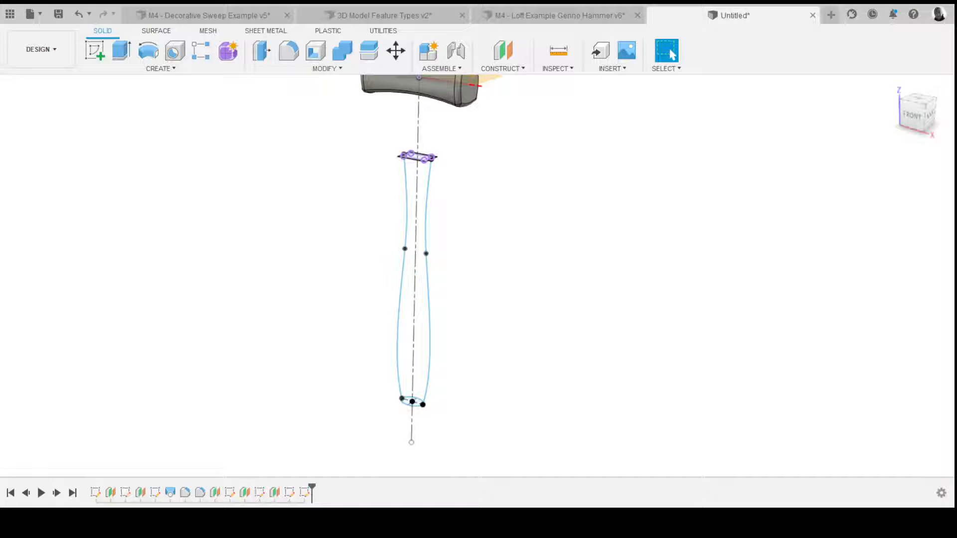
scroll(469, 261, "down", 3)
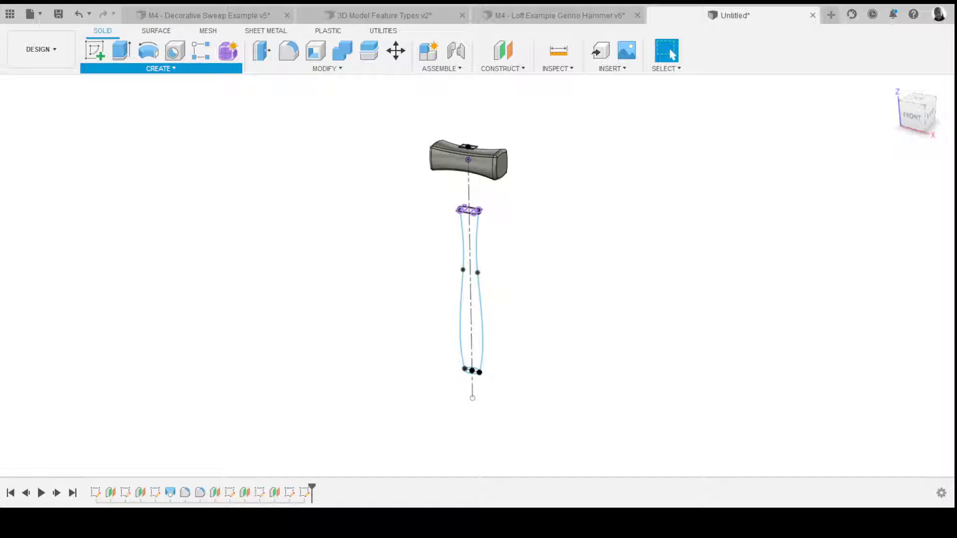
left_click(671, 53)
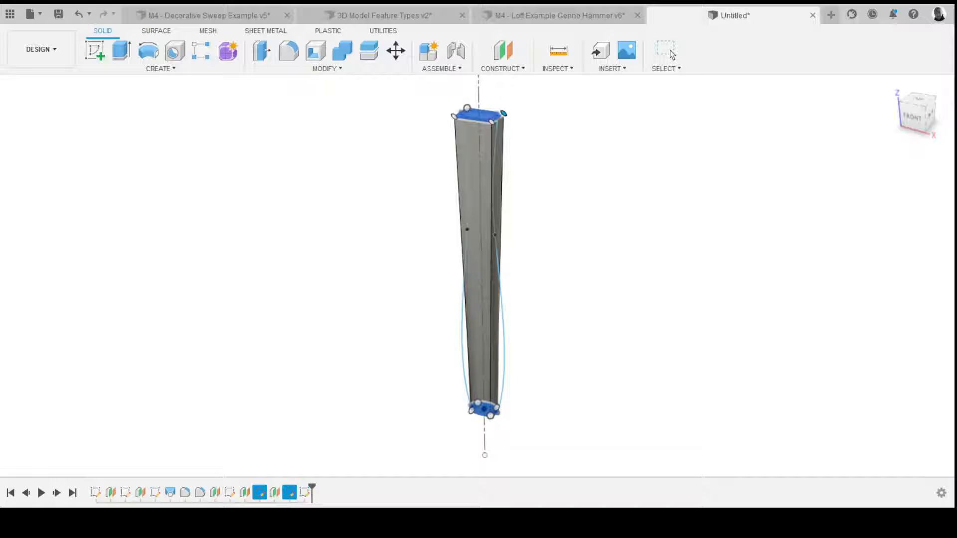
scroll(481, 299, "up", 3)
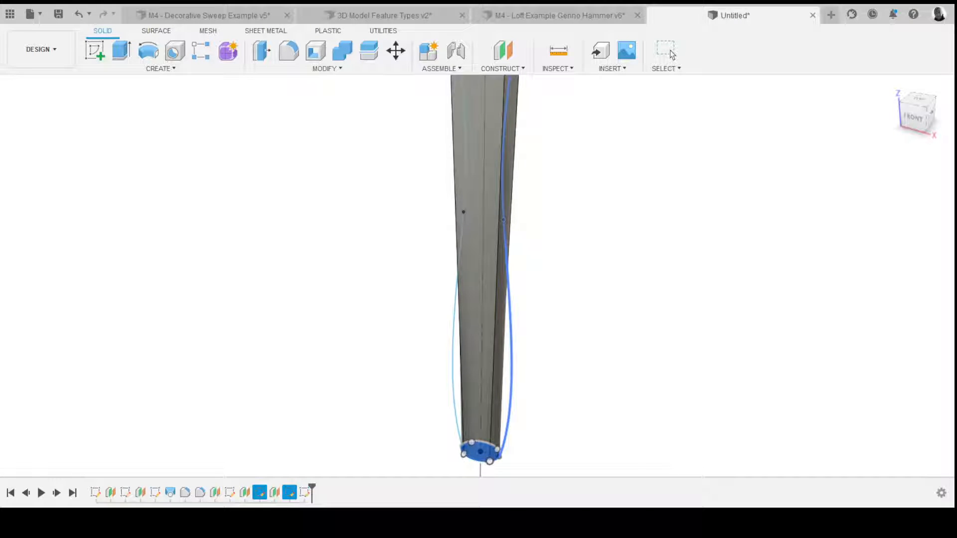
left_click(510, 359)
scroll(479, 289, "down", 3)
scroll(479, 255, "up", 1)
mouse_move(480, 269)
middle_mouse_down("shift")
mouse_move(464, 280)
mouse_move(484, 279)
mouse_move(423, 269)
mouse_move(413, 282)
mouse_move(483, 277)
middle_mouse_up("shift")
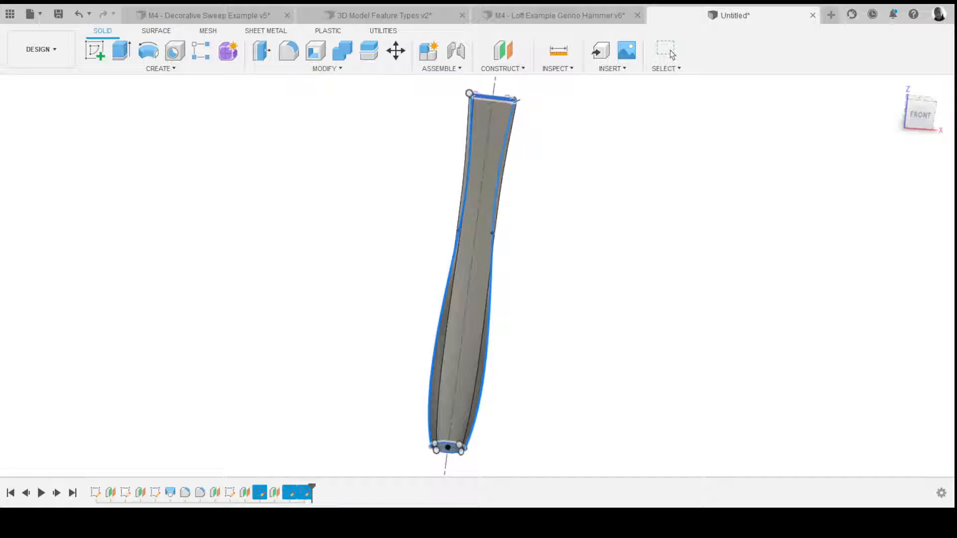
middle_click_drag(483, 276, 409, 273, "shift")
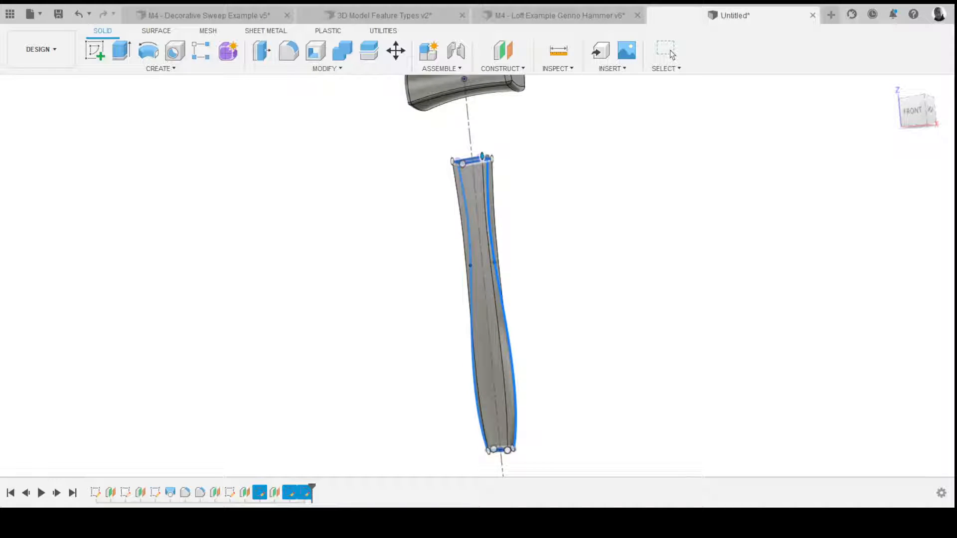
key("Return")
- Loft the upper handle section between the rectangular profile above the hammer head and the top face of the lower handle
scroll(483, 326, "up", 2)
middle_click_drag(483, 299, 491, 236, "shift")
scroll(478, 274, "down", 4)
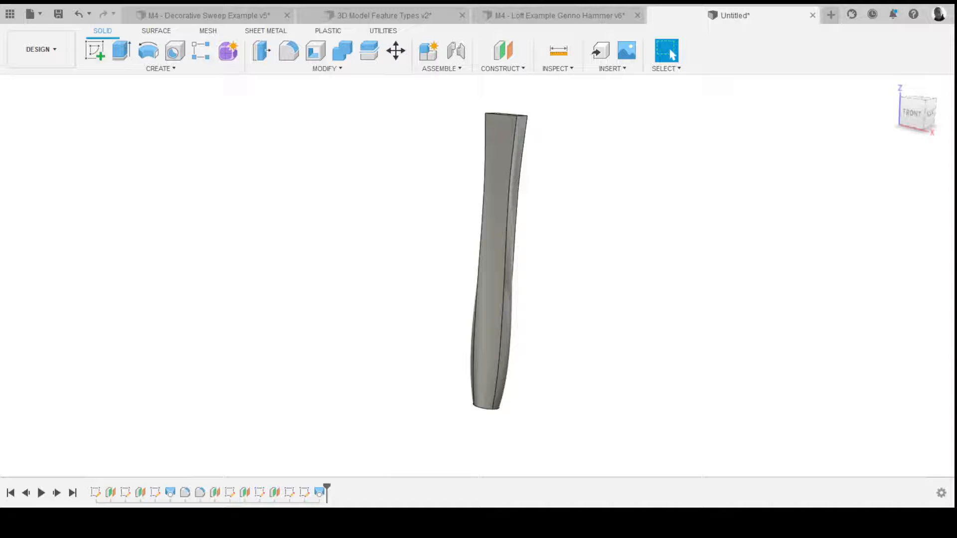
middle_click_drag(479, 269, 479, 319, "shift")
scroll(479, 271, "down", 3)
scroll(478, 269, "up", 1)
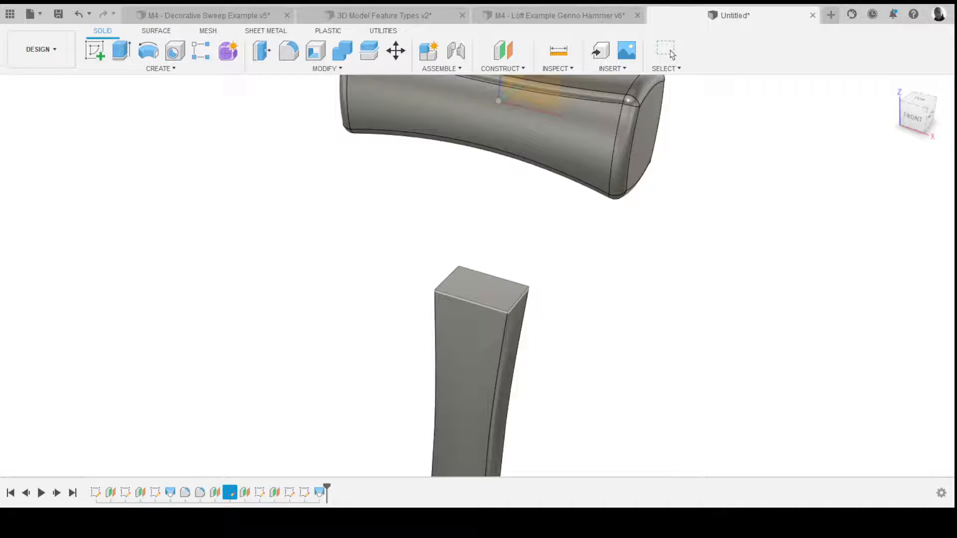
left_click(481, 289)
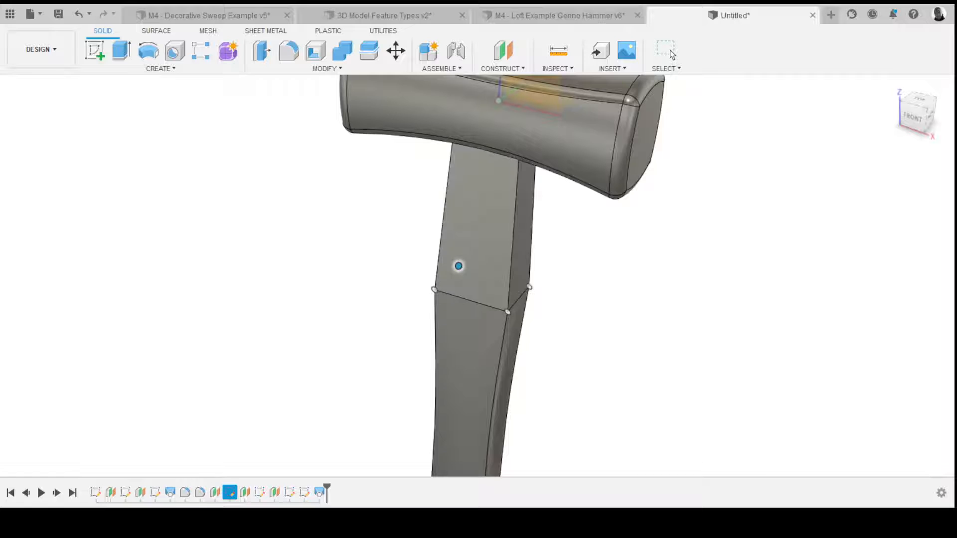
scroll(481, 274, "down", 3)
middle_click_drag(478, 249, 494, 289, "shift")
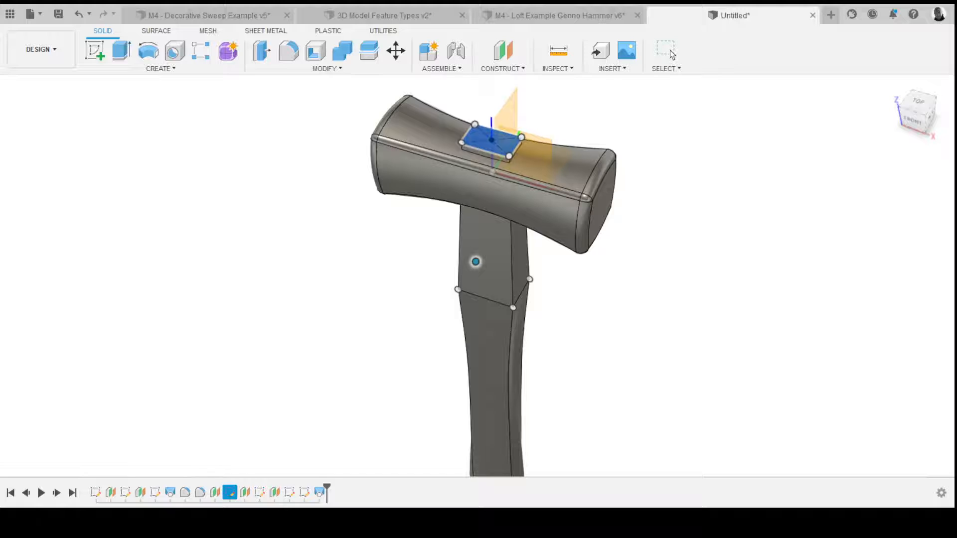
left_click(478, 269)
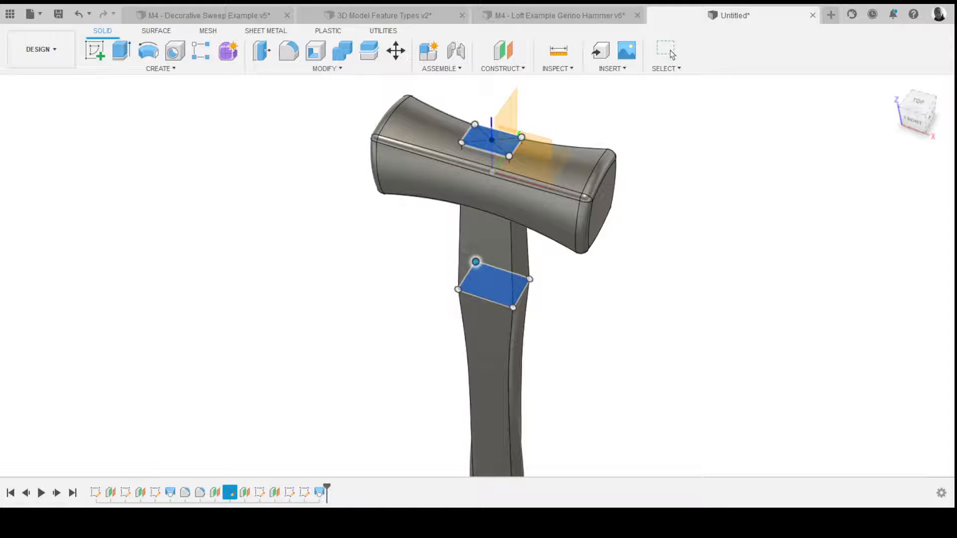
key("Return")
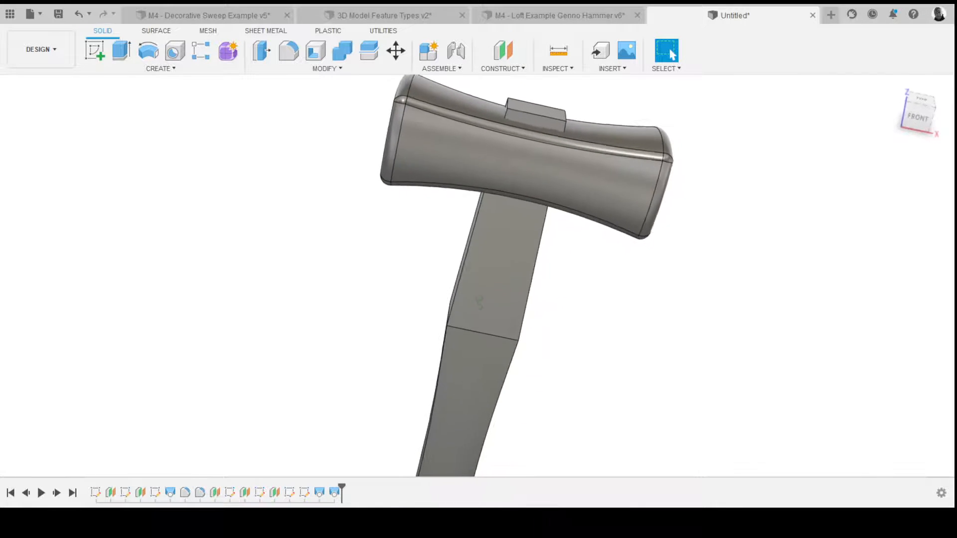
- Combine the upper and lower handle sections into one body
scroll(480, 295, "up", 5)
middle_click_drag(479, 303, 484, 275, "shift")
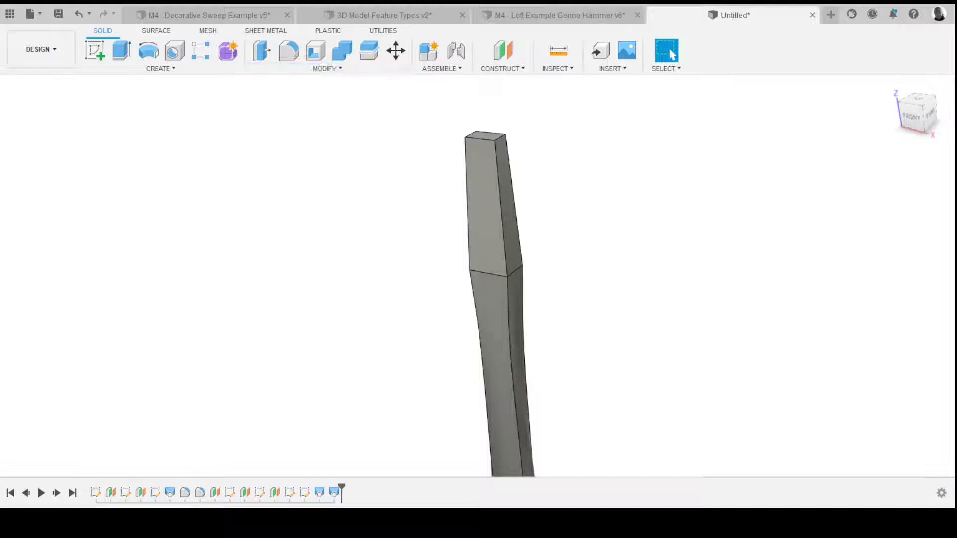
left_click(342, 50)
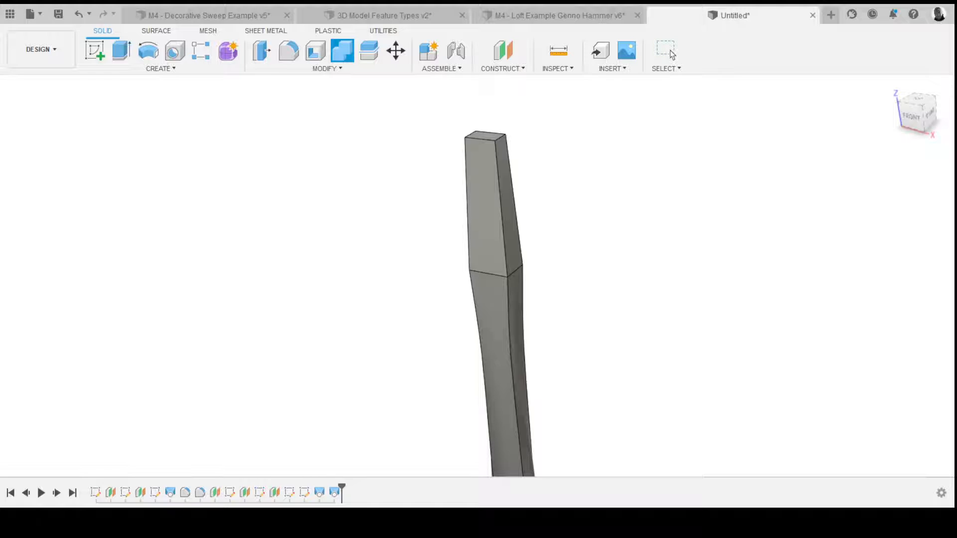
left_click(491, 199)
left_click(503, 374)
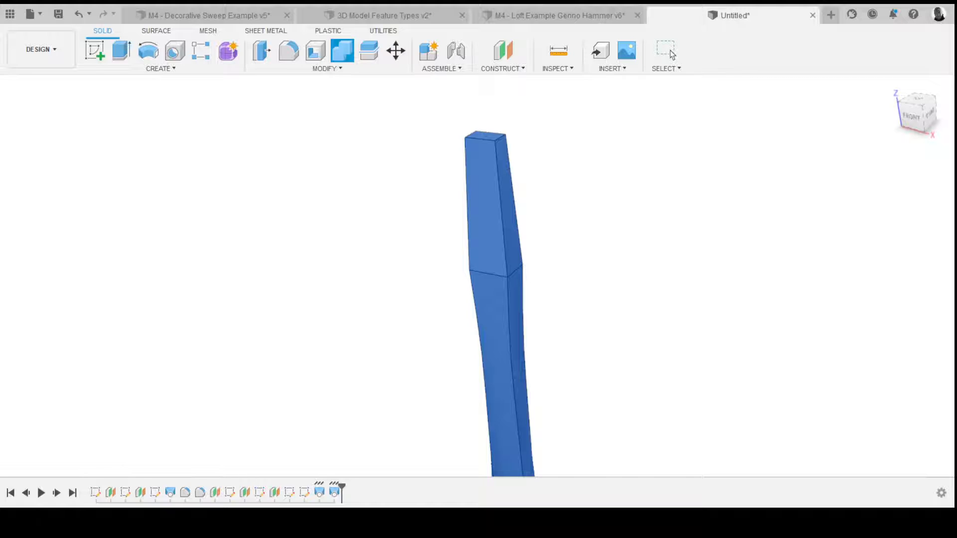
left_click(672, 54)
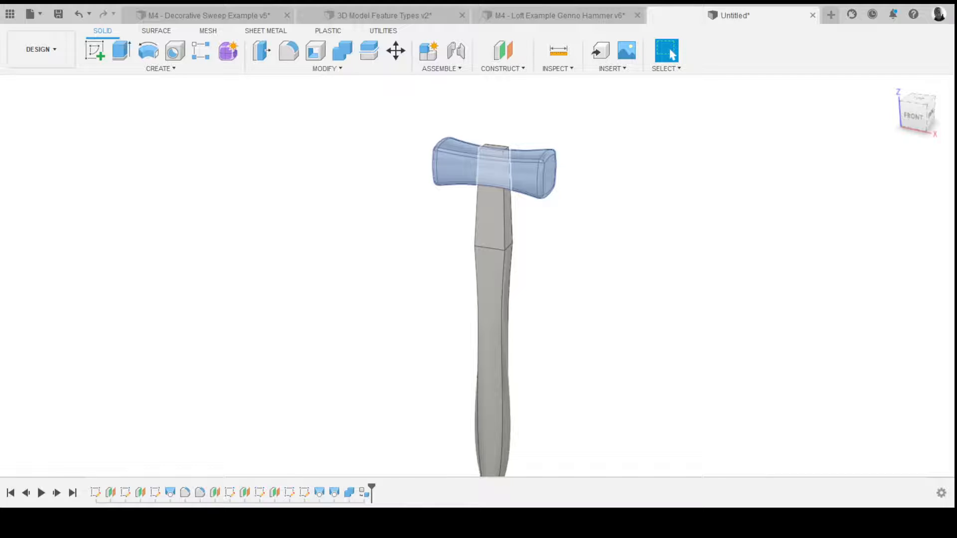
- Turn the hammer head body into its own component and select the whole handle
key("Return")
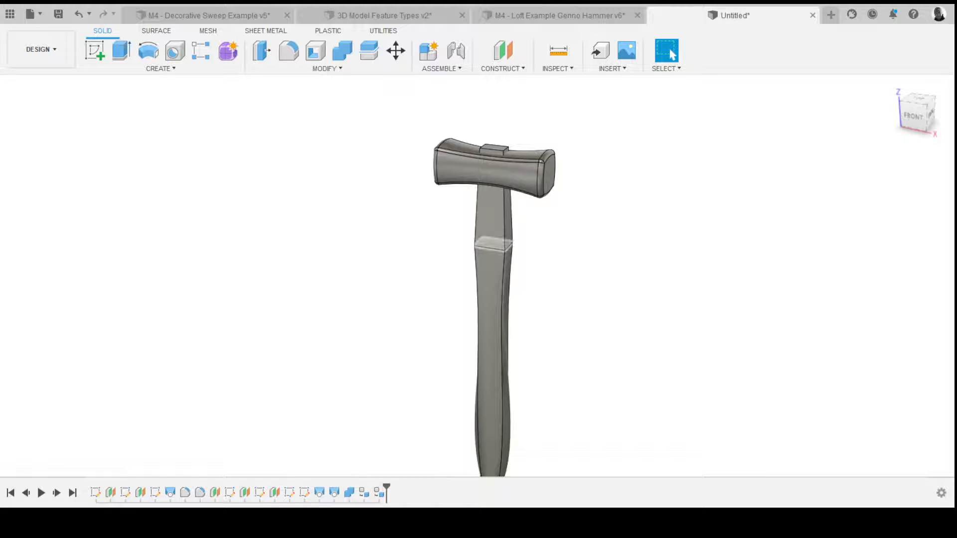
key("ctrl+z")
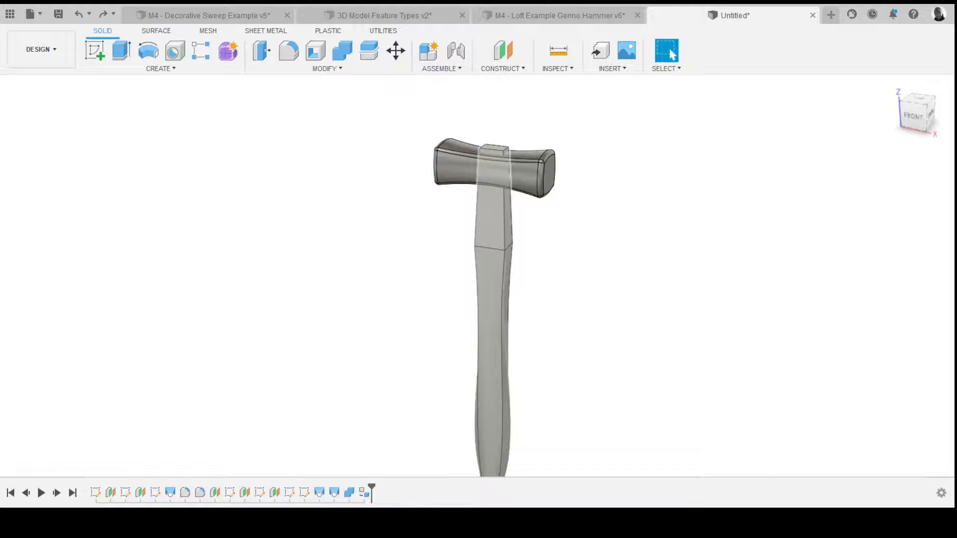
key("ctrl+y")
left_click(492, 299)
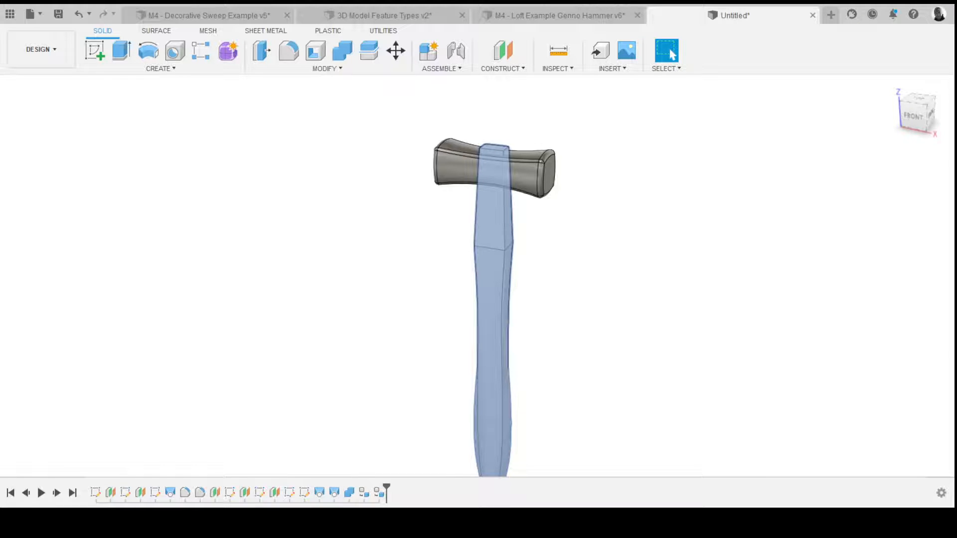
- Fillet the ring of edges around the handle where the upper and lower sections meet
key("Escape")
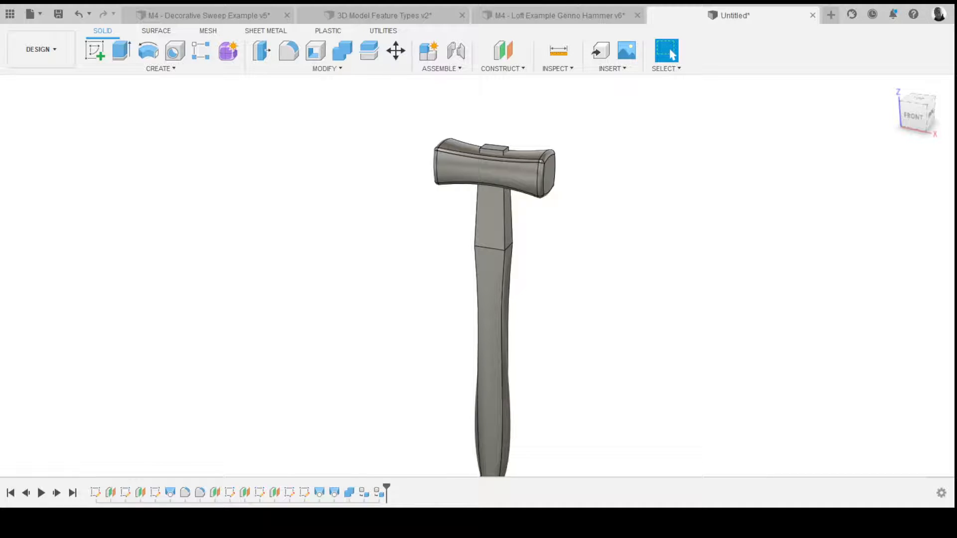
middle_click_drag(483, 263, 506, 246, "shift")
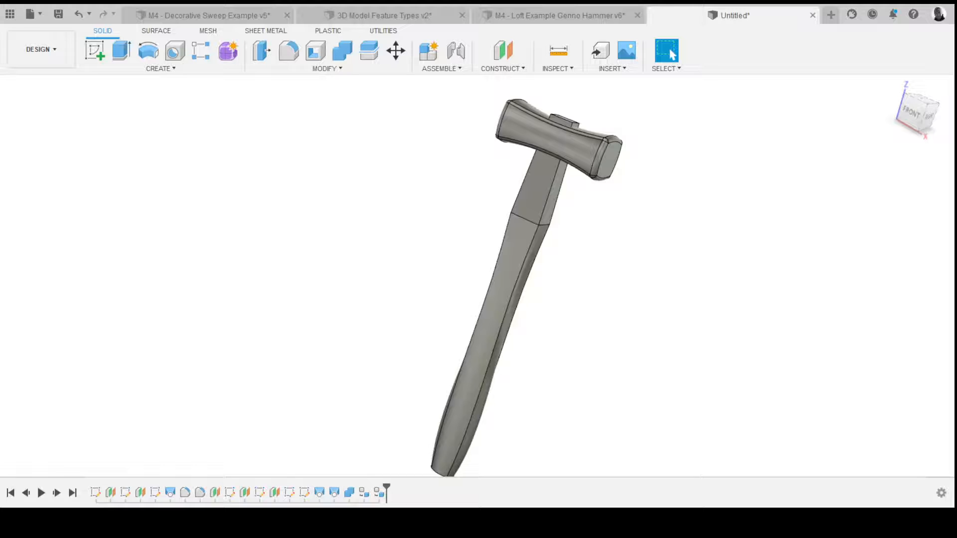
middle_click_drag(531, 269, 519, 309, "shift")
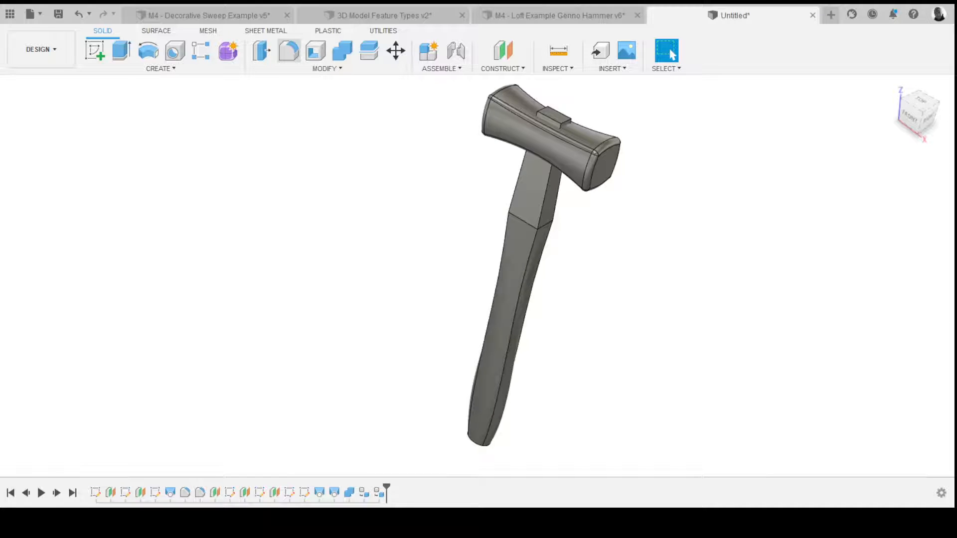
left_click(288, 50)
scroll(530, 234, "up", 4)
middle_click_drag(531, 235, 523, 215, "shift")
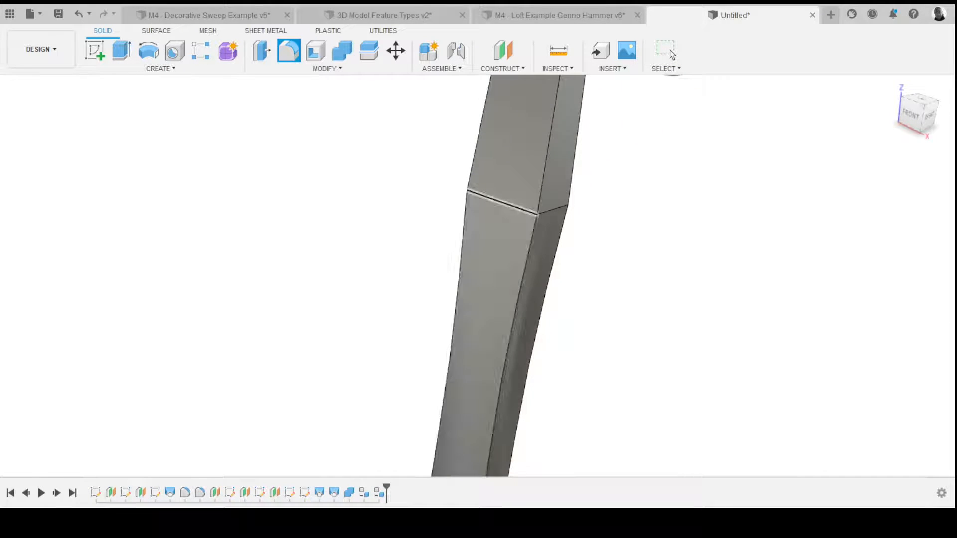
middle_click_drag(506, 204, 532, 218, "shift")
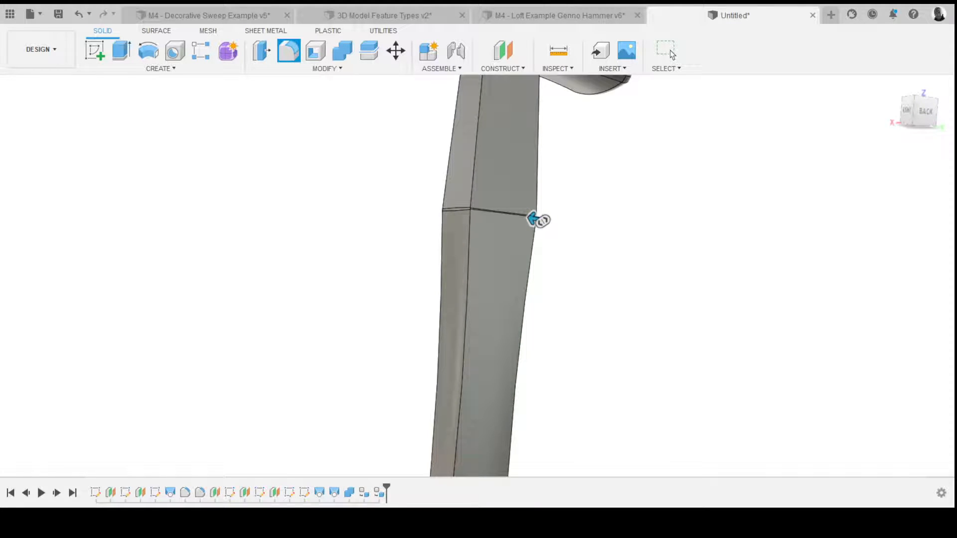
middle_click_drag(533, 219, 456, 215, "shift")
scroll(456, 216, "down", 5)
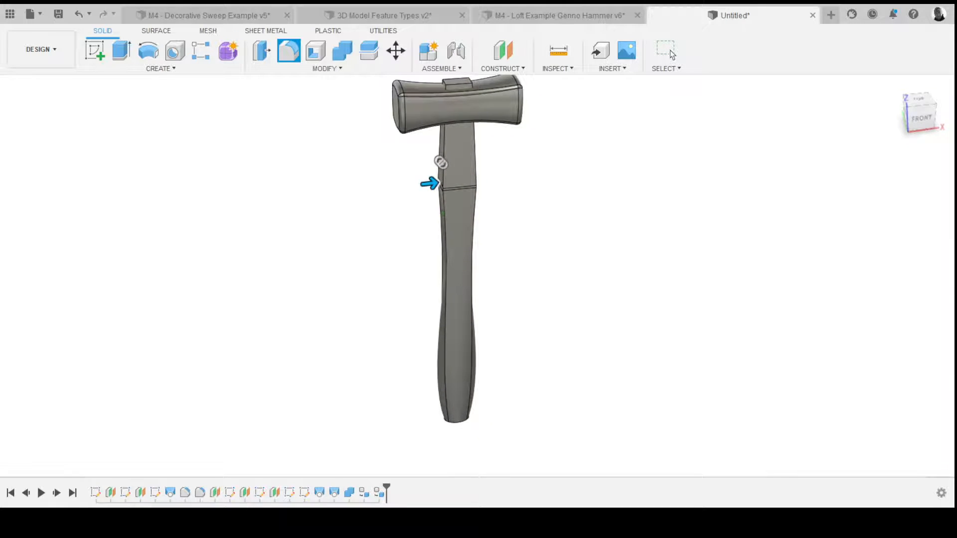
key("Return")
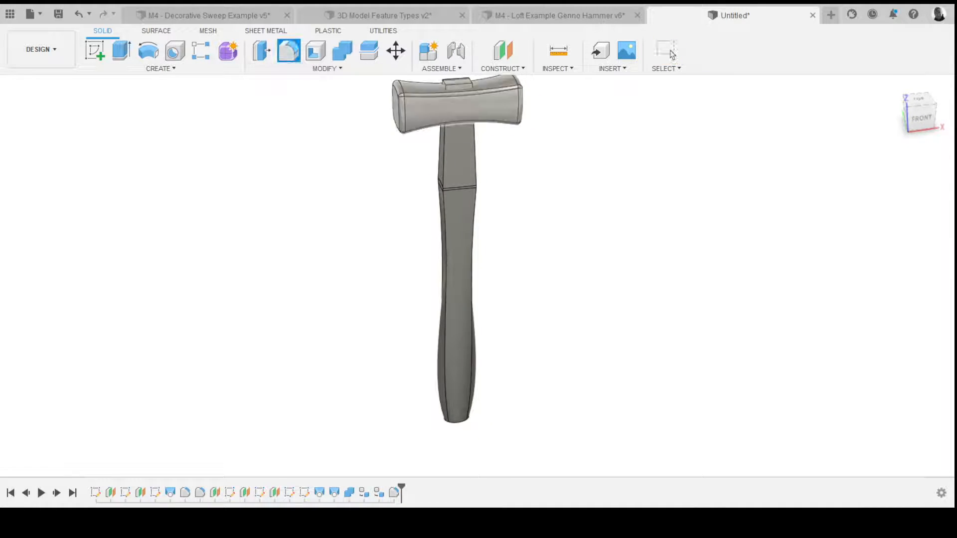
- Fillet the long lengthwise edges of the handle, from the end above the hammer head down to the base
middle_click_drag(457, 215, 418, 213, "shift")
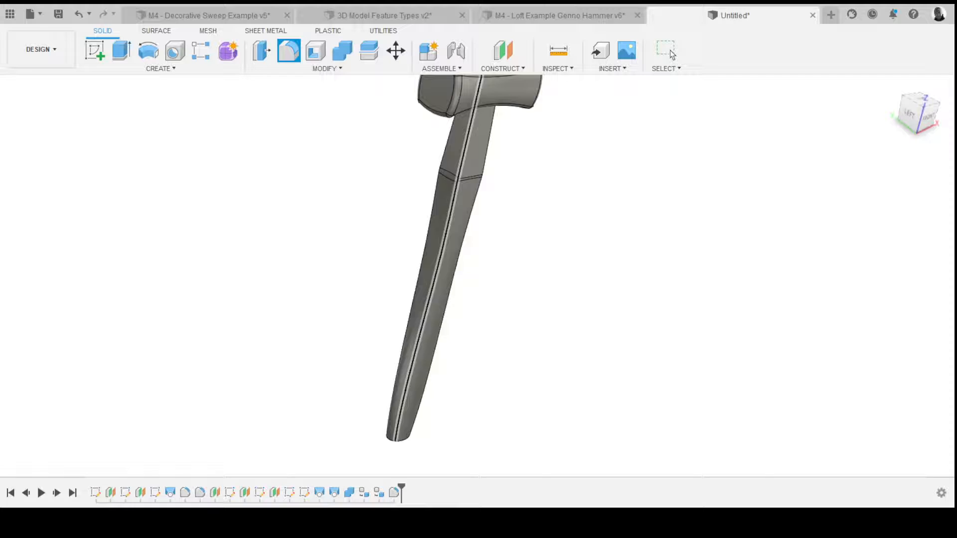
middle_click_drag(459, 160, 534, 320, "shift")
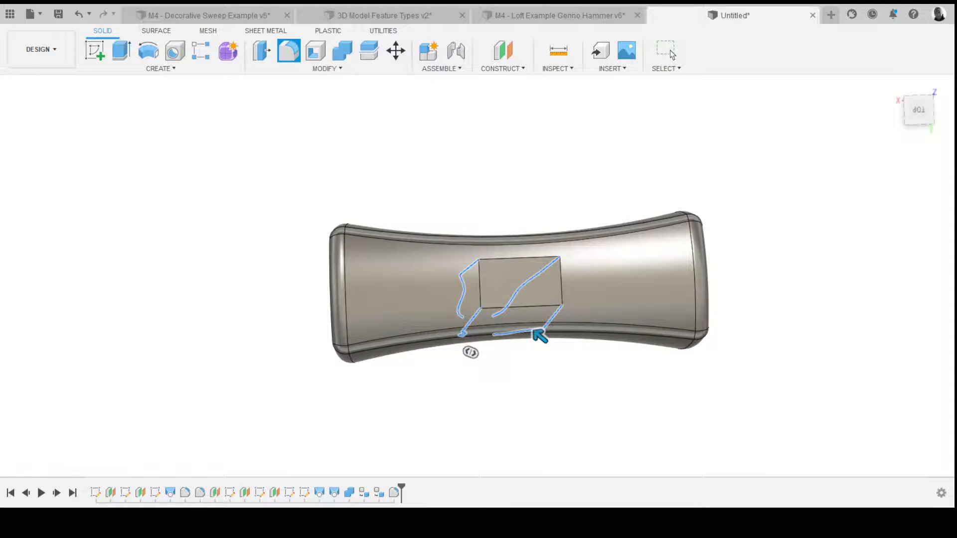
middle_click_drag(535, 331, 456, 163, "shift")
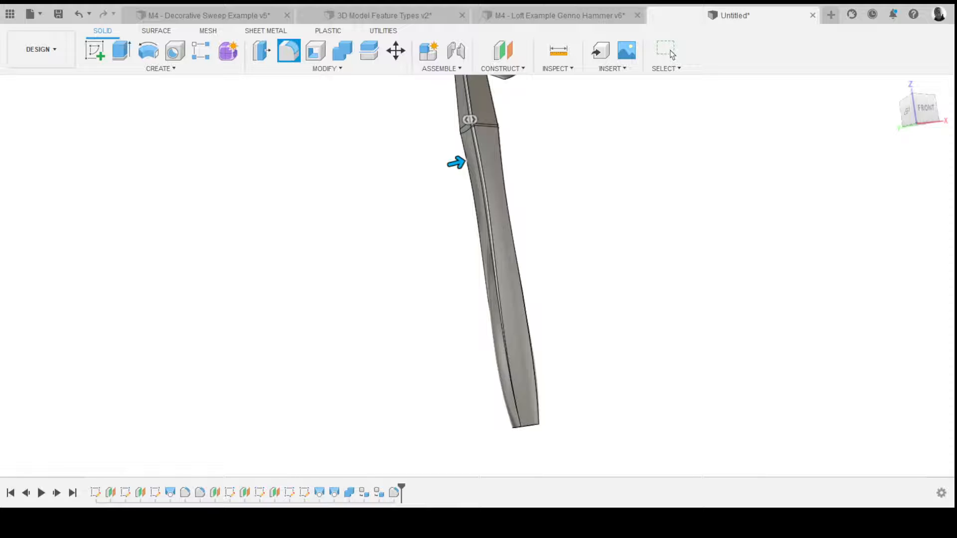
middle_click_drag(456, 163, 431, 225, "shift")
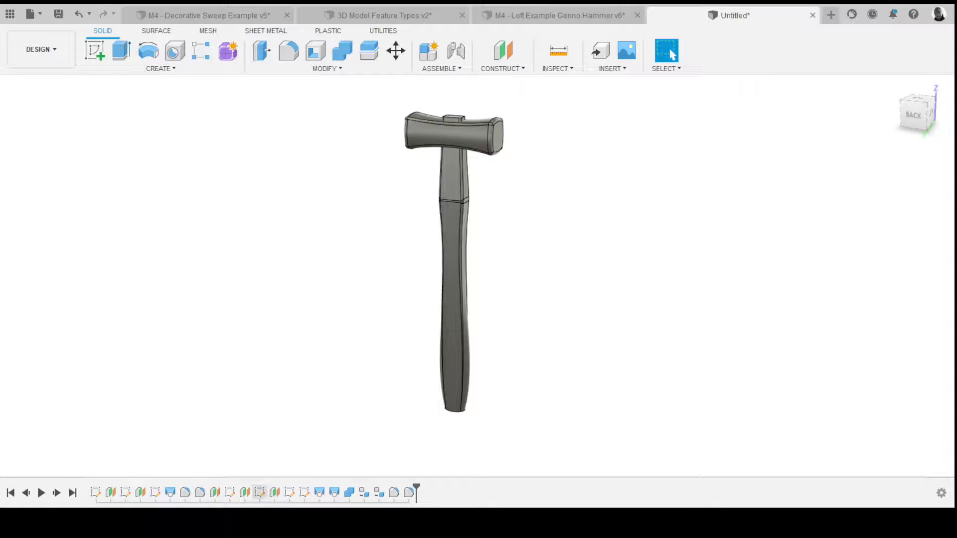
- Review the handle's three offset planes and try adjusting the offset of the plane above the hammer head
left_click(275, 492)
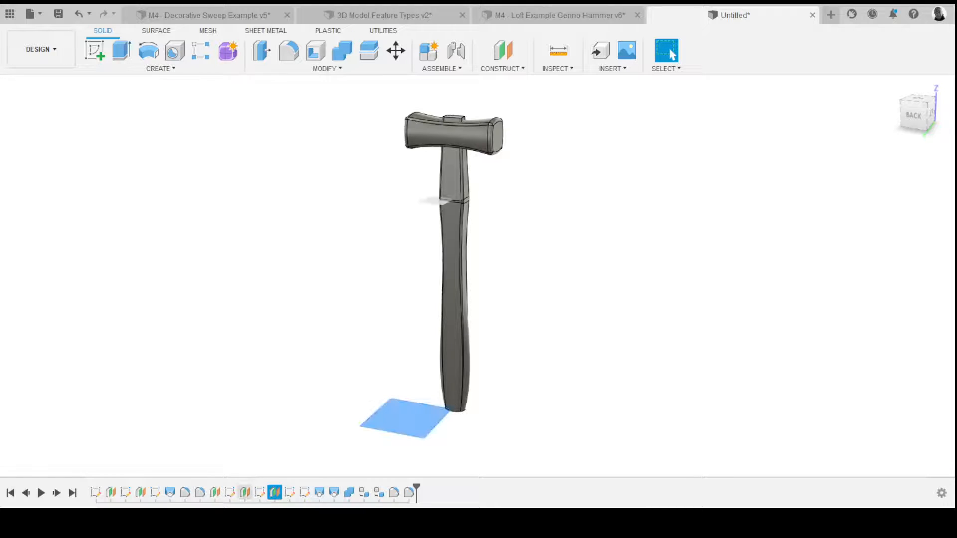
left_click(245, 492)
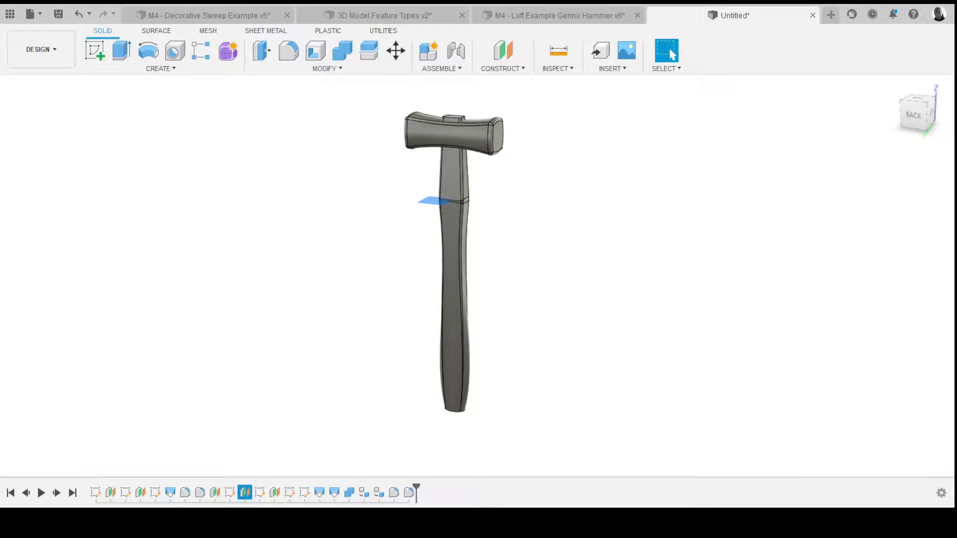
left_click(215, 492)
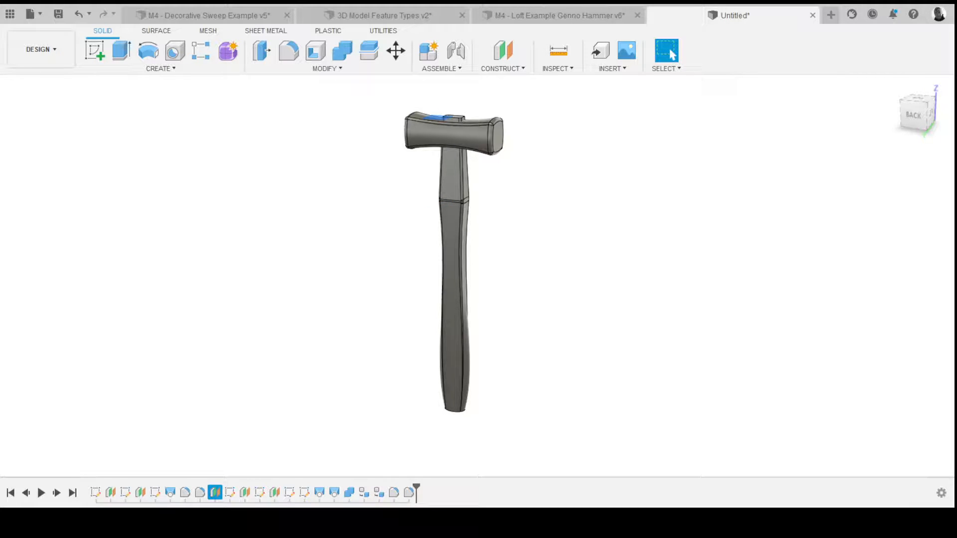
scroll(454, 262, "up", 3)
middle_click_drag(454, 262, 461, 309, "shift")
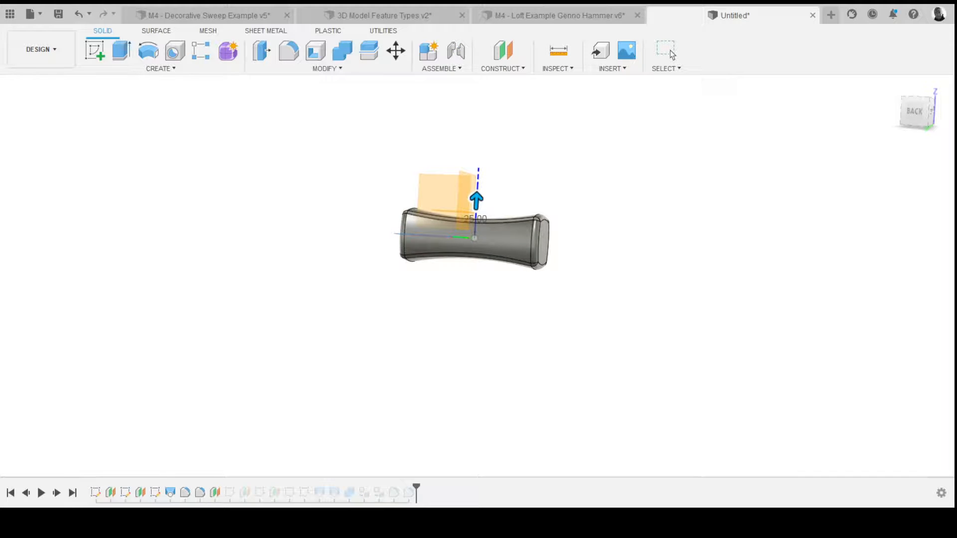
left_click_drag(476, 201, 476, 195)
left_click(673, 54)
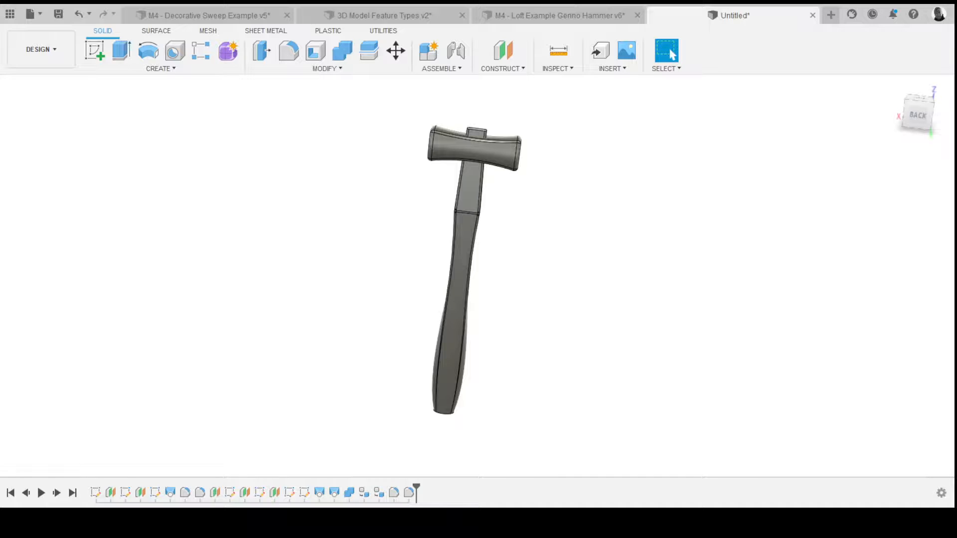
- Examine the lower handle loft and the faces and edges of both handle sections from the back and side
double_click(319, 492)
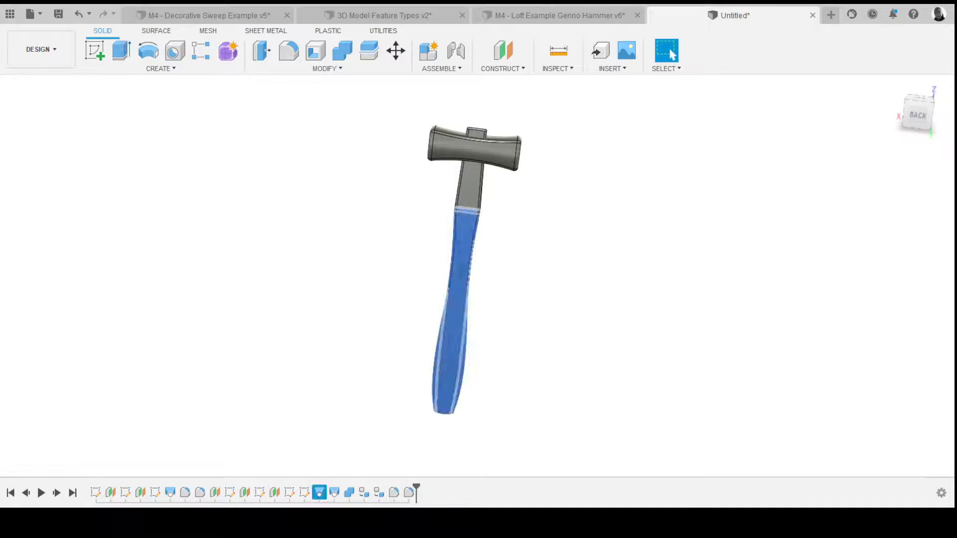
middle_click_drag(460, 338, 465, 244, "shift")
key("Escape")
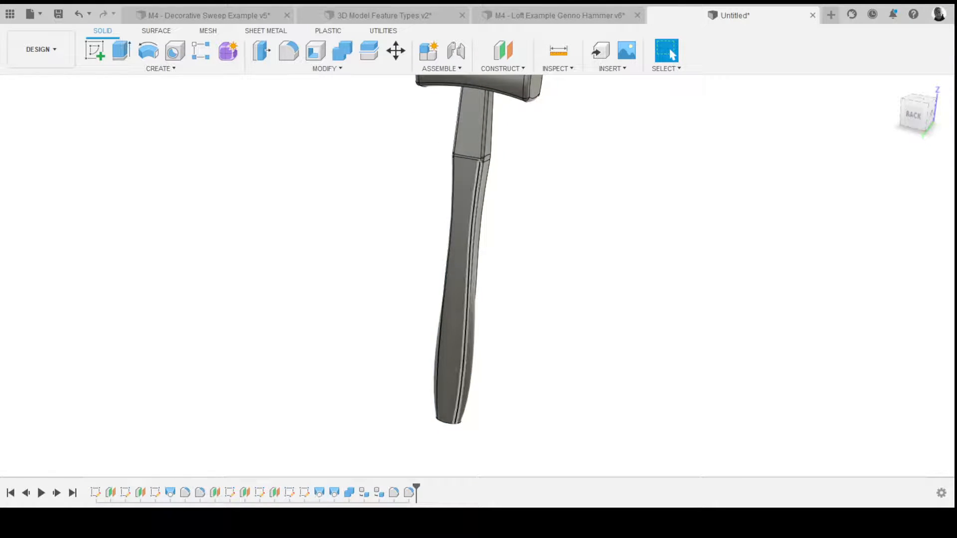
left_click(456, 274)
middle_click_drag(477, 274, 513, 264, "shift")
key("Escape")
left_click(462, 249)
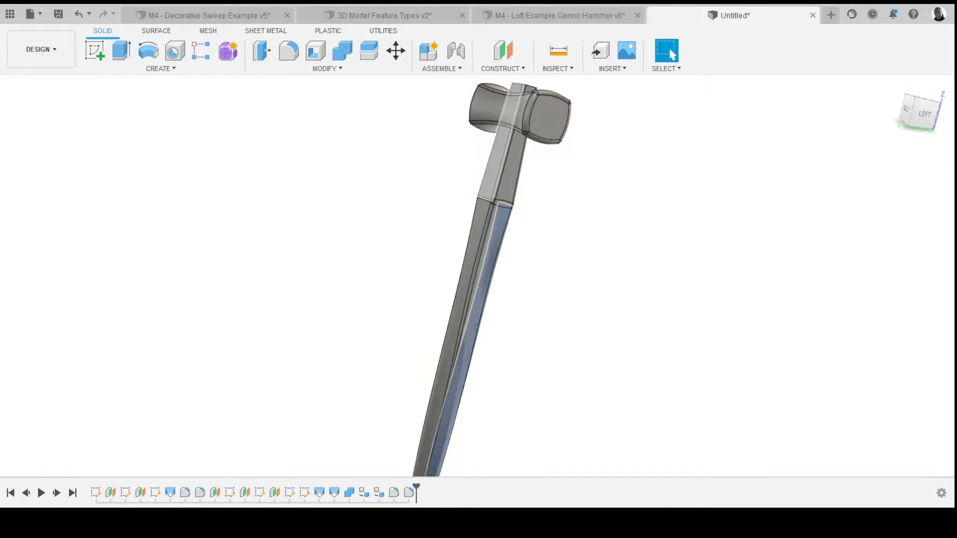
left_click(501, 160)
middle_click_drag(499, 165, 573, 164, "shift")
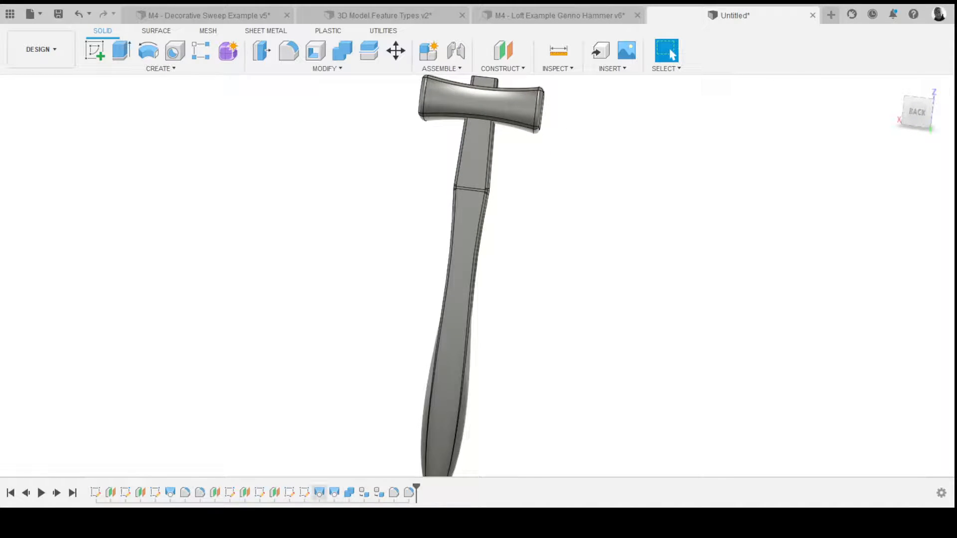
- Edit the lower handle's guide-rail sketch so both mirrored splines bulge outward near the bottom, and finish the sketch
left_click(318, 493)
middle_click_drag(468, 234, 470, 272, "shift")
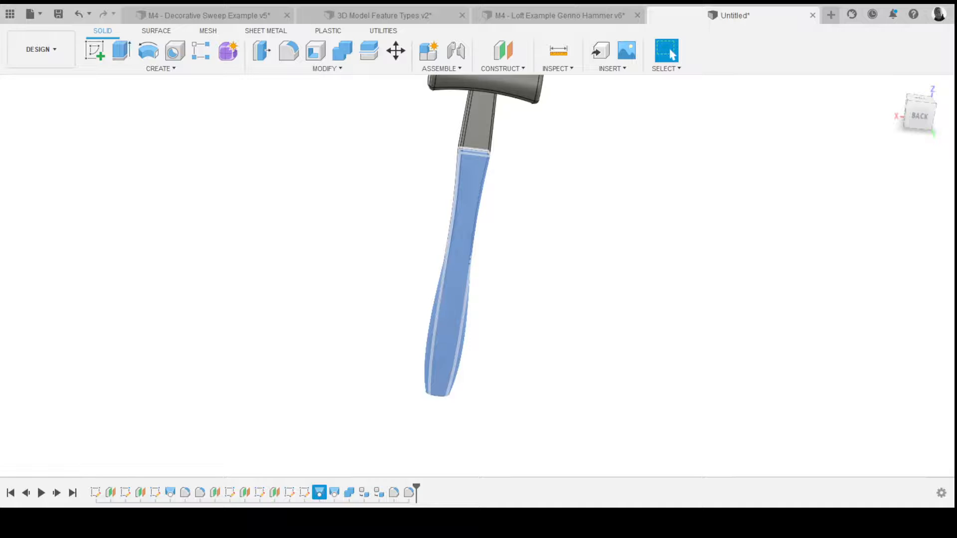
left_click(304, 492)
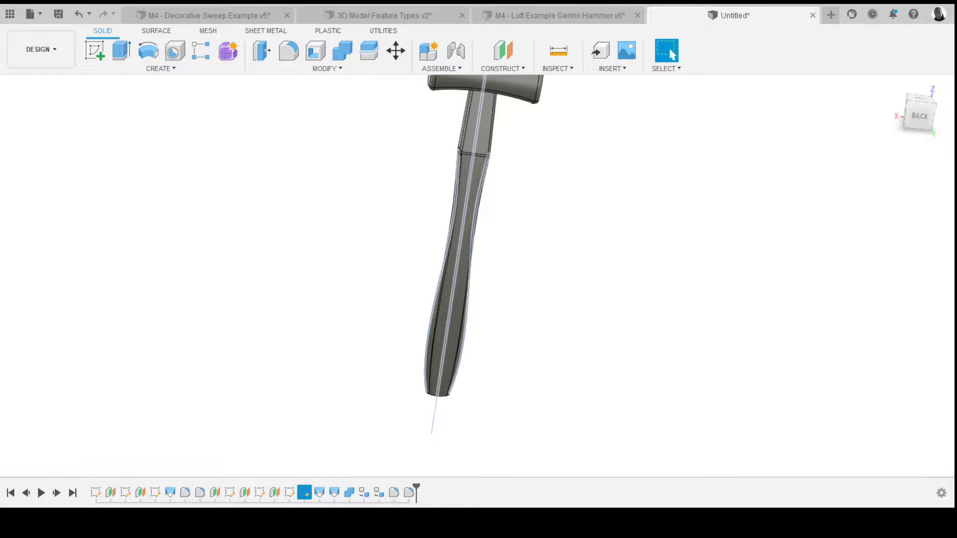
middle_click_drag(469, 269, 454, 282, "shift")
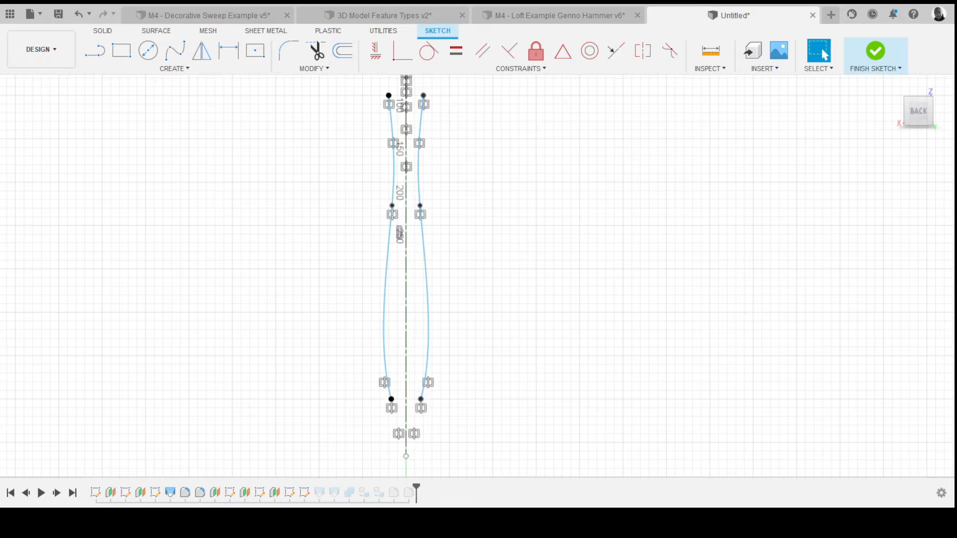
key("ctrl+z")
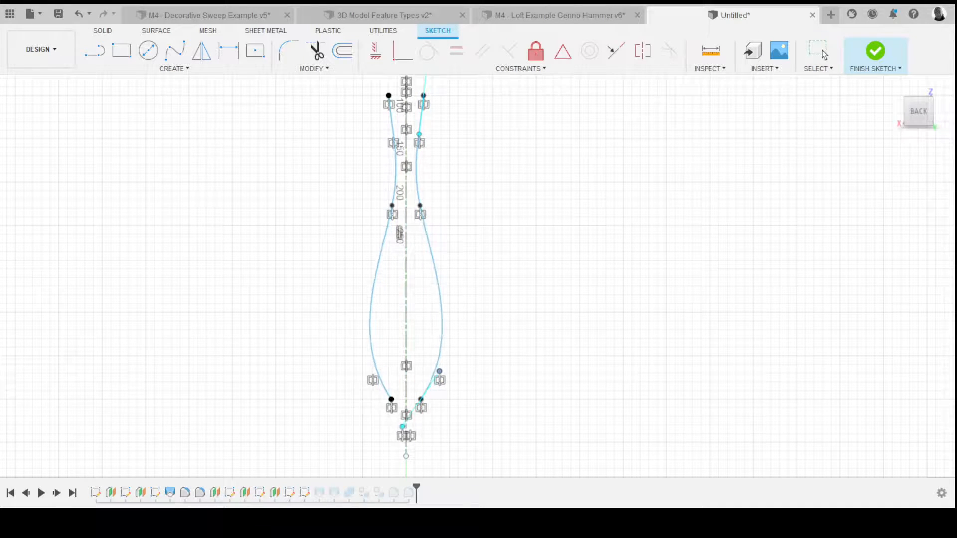
left_click(823, 54)
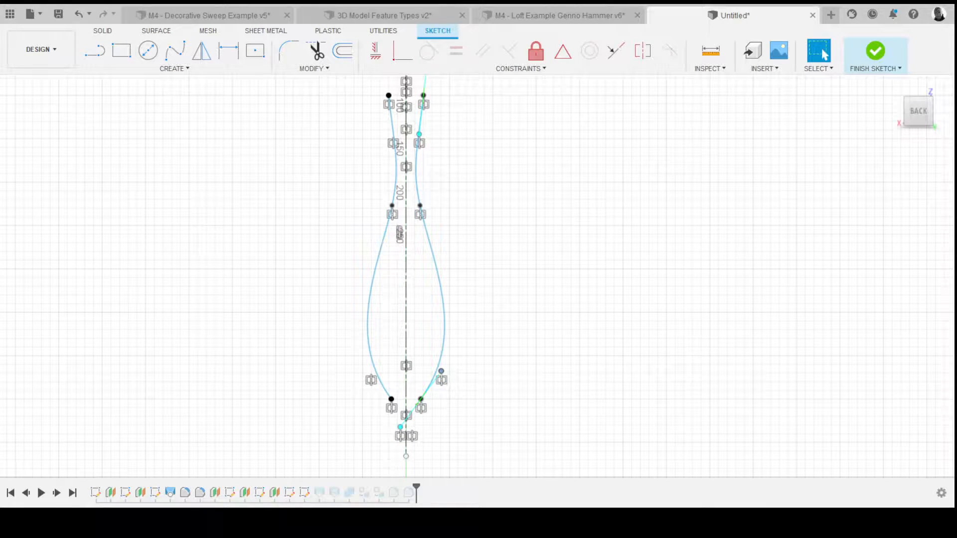
left_click(875, 50)
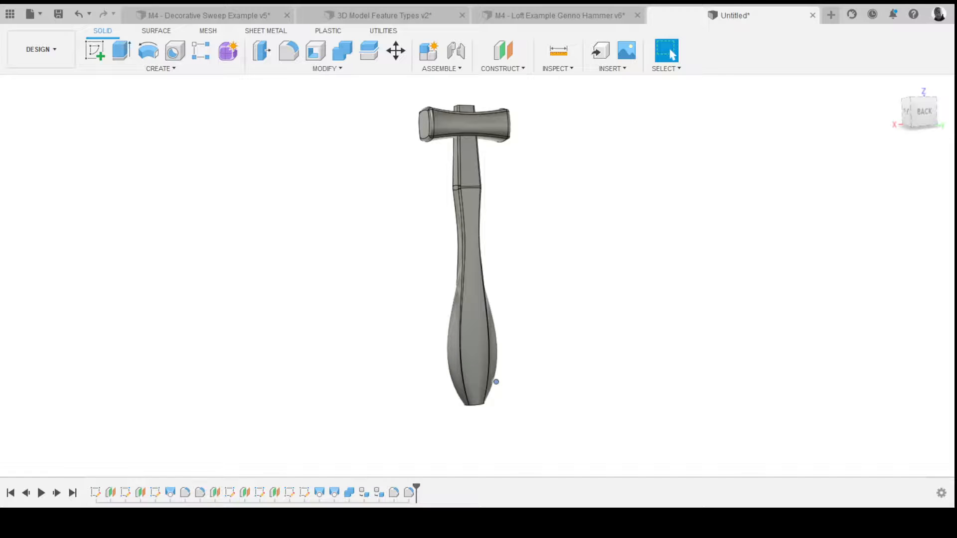
middle_click_drag(496, 381, 503, 390, "shift")
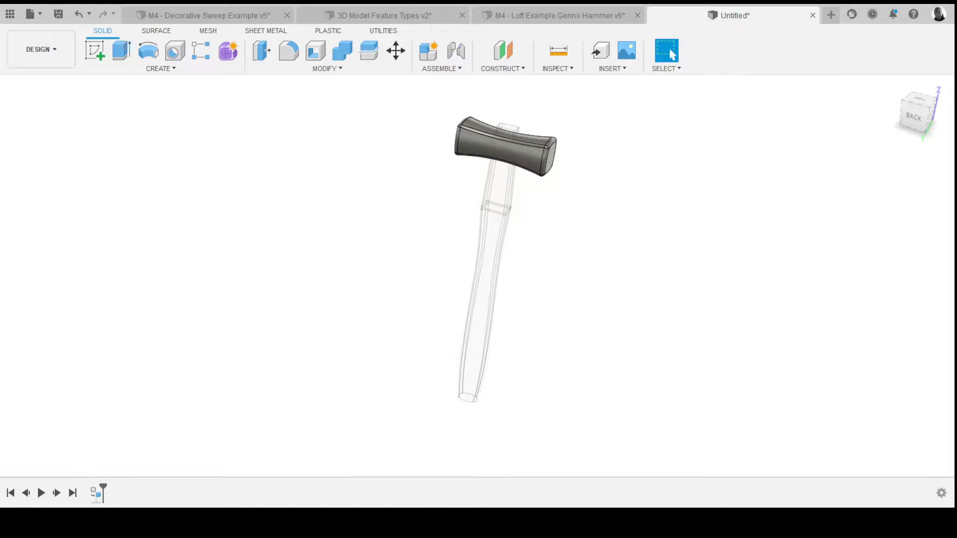
- Cut the handle's shape out of the hammer head with Combine, keeping the handle body
scroll(495, 344, "up", 5)
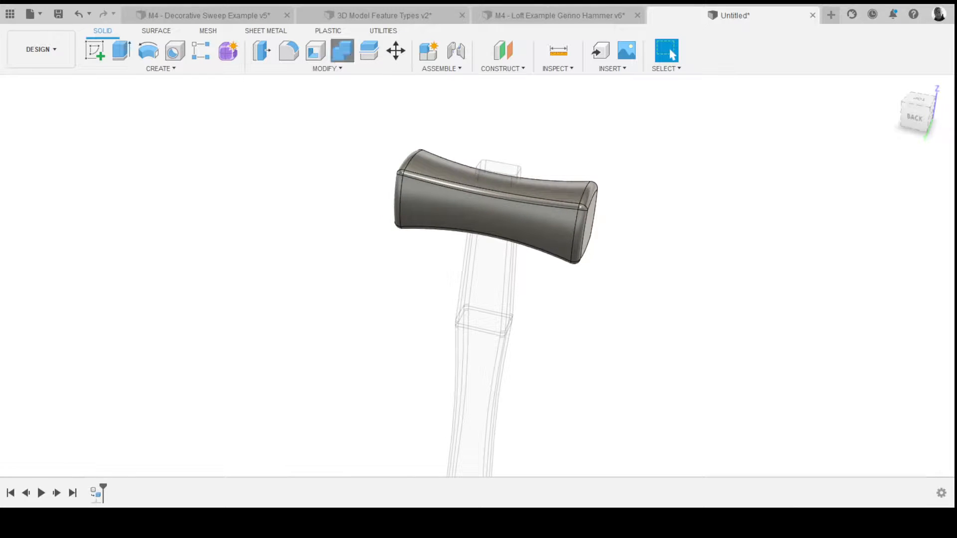
left_click(342, 51)
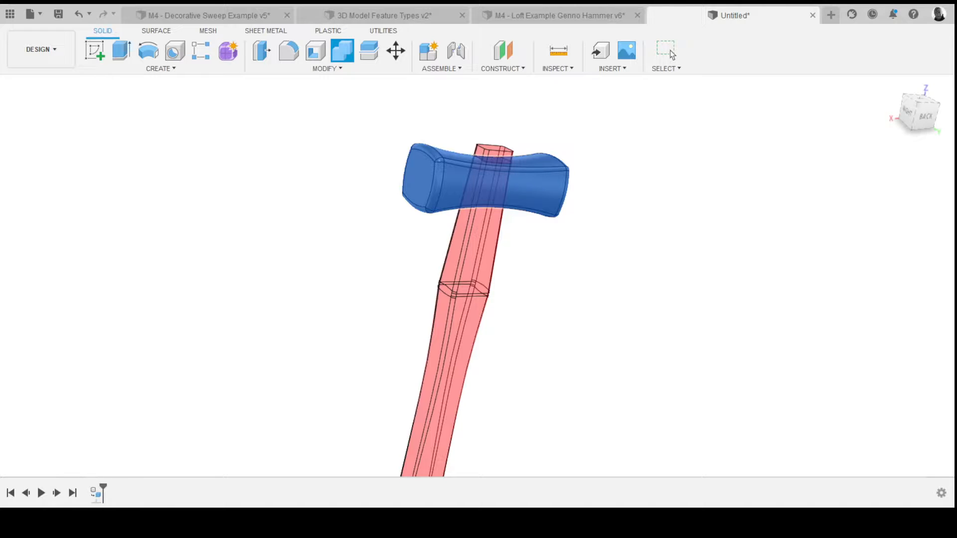
left_click(671, 52)
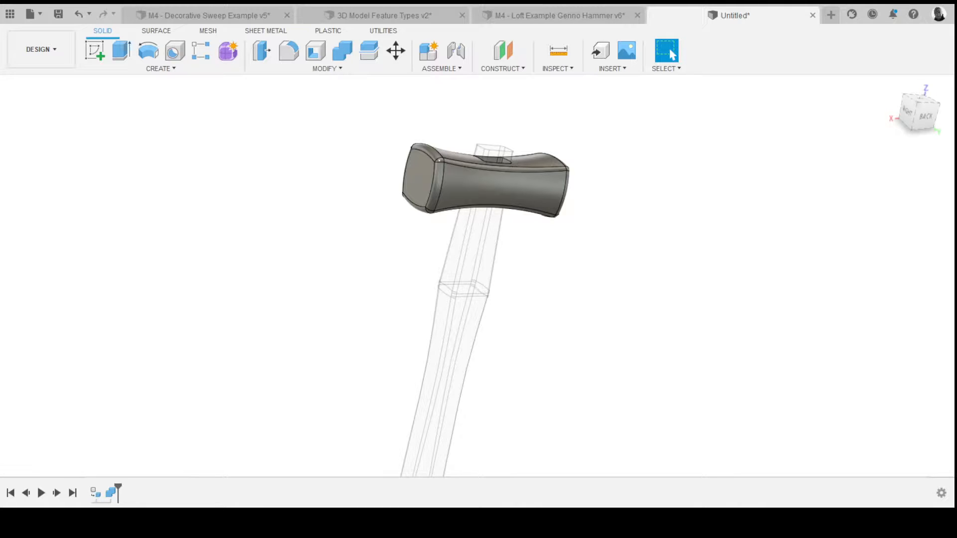
- Examine the handle opening cut through the hammer head from above and from the side
scroll(493, 165, "up", 5)
middle_click_drag(493, 164, 524, 254, "shift")
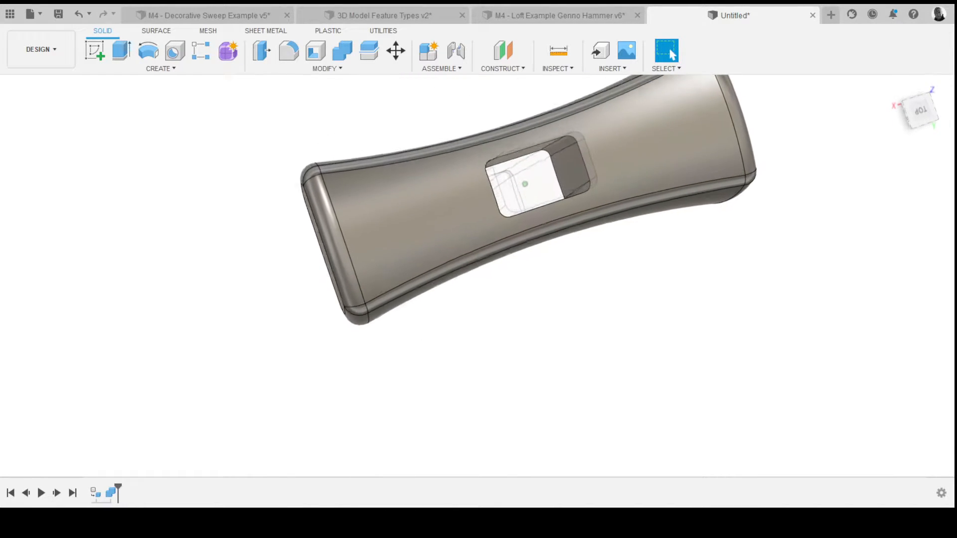
middle_click_drag(525, 184, 563, 112)
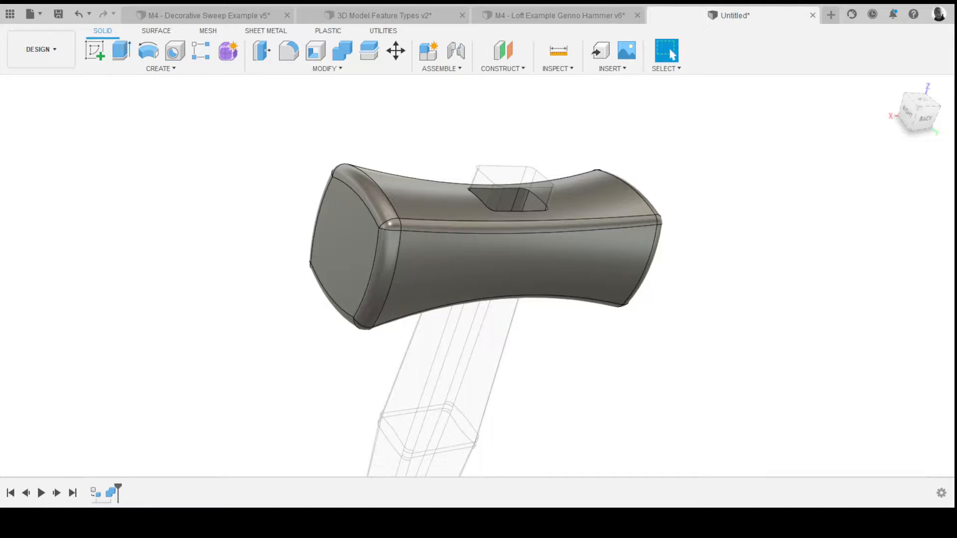
scroll(442, 274, "down", 4)
middle_click_drag(444, 274, 451, 159)
scroll(480, 159, "down", 1)
middle_click_drag(477, 275, 568, 358, "shift")
scroll(427, 259, "down", 2)
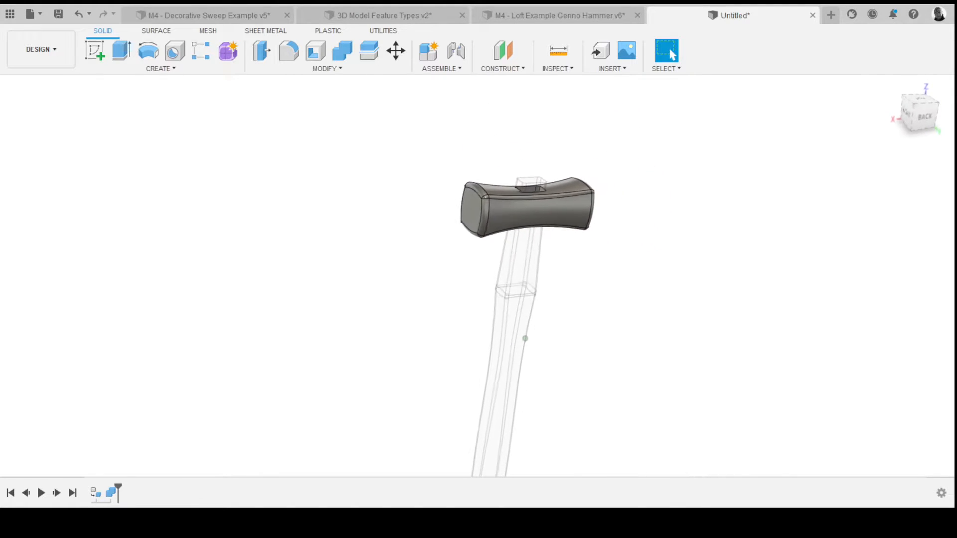
scroll(479, 233, "up", 3)
scroll(605, 200, "up", 2)
middle_click_drag(555, 409, 539, 444, "shift")
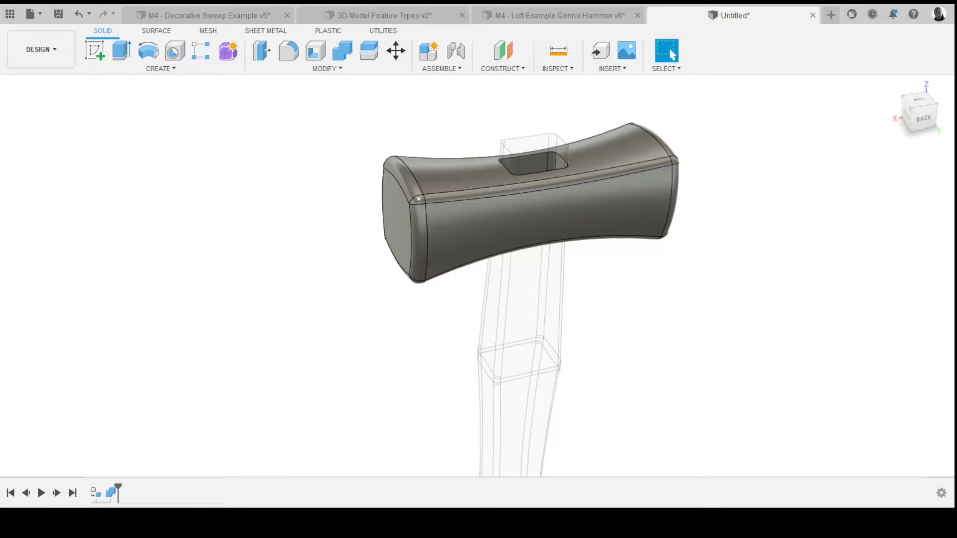
middle_click_drag(540, 434, 501, 448, "shift")
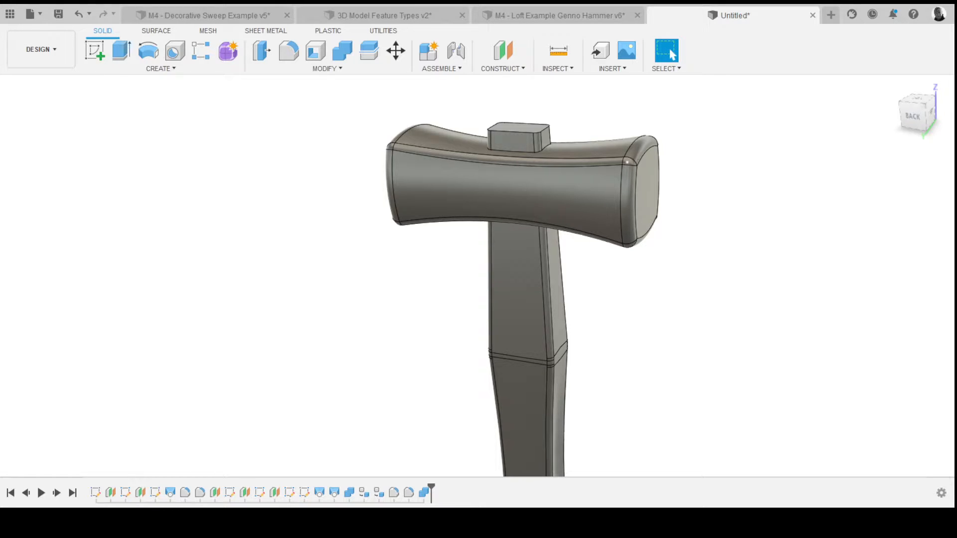
- Split the handle body along the hammer head's curved top face and hide the cut-off end
middle_click_drag(523, 299, 478, 302, "shift")
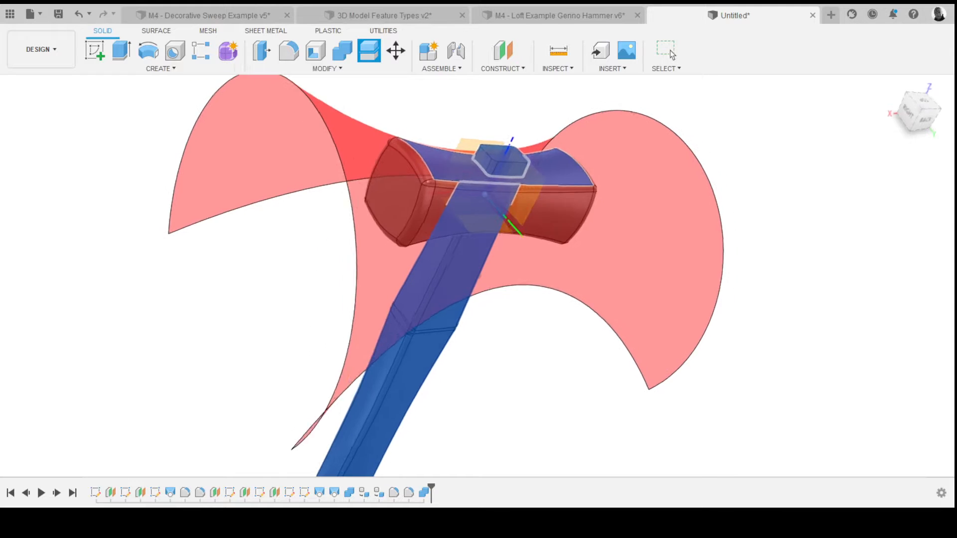
left_click(667, 50)
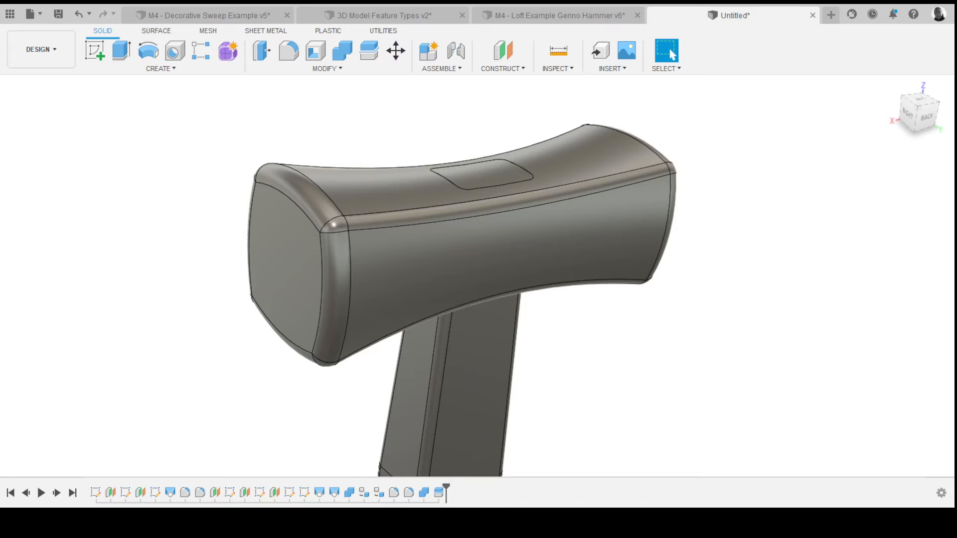
scroll(478, 171, "down", 10)
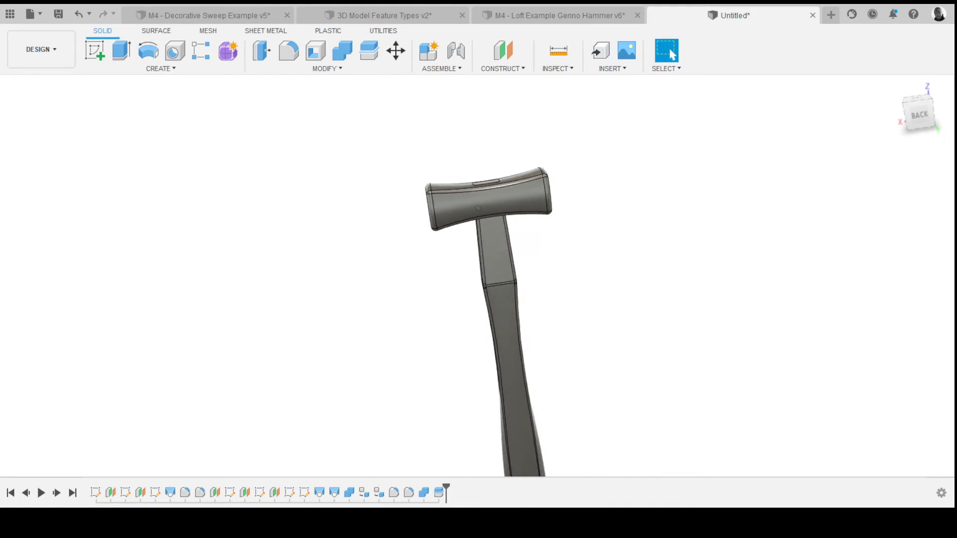
scroll(478, 172, "down", 5)
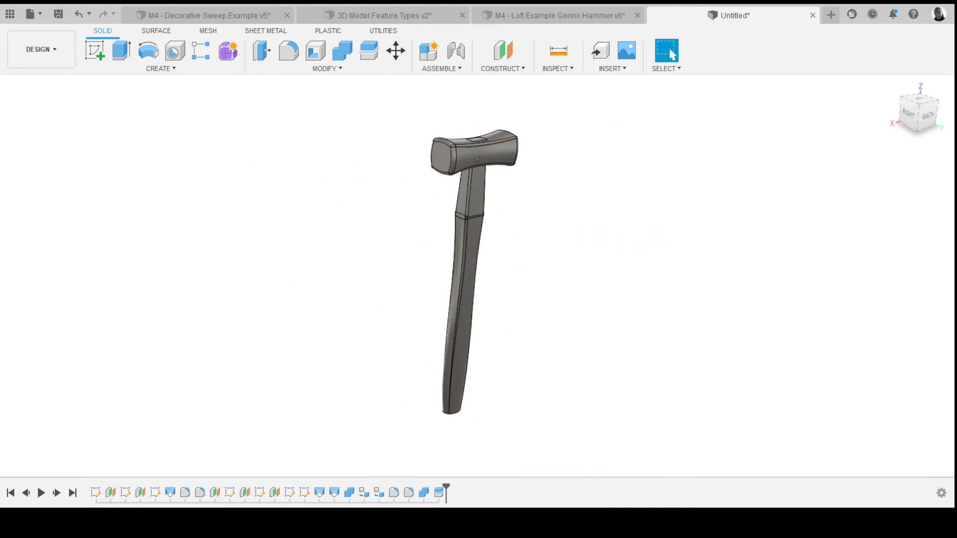